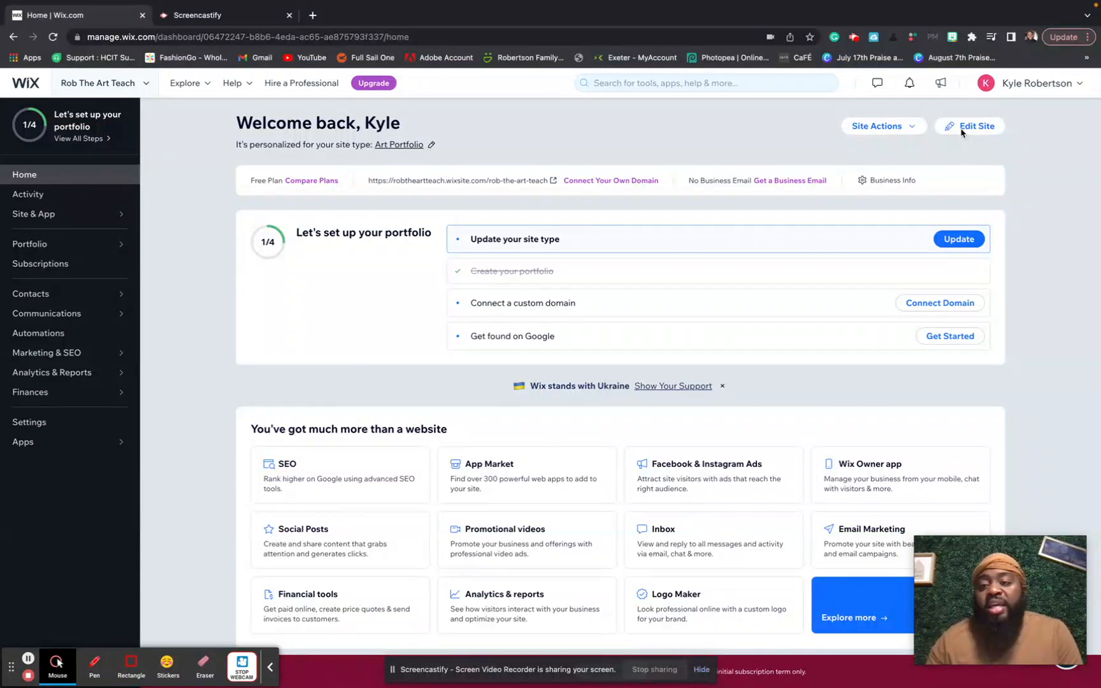
- Open the portfolio site in the Wix Editor from the dashboard
click(963, 126)
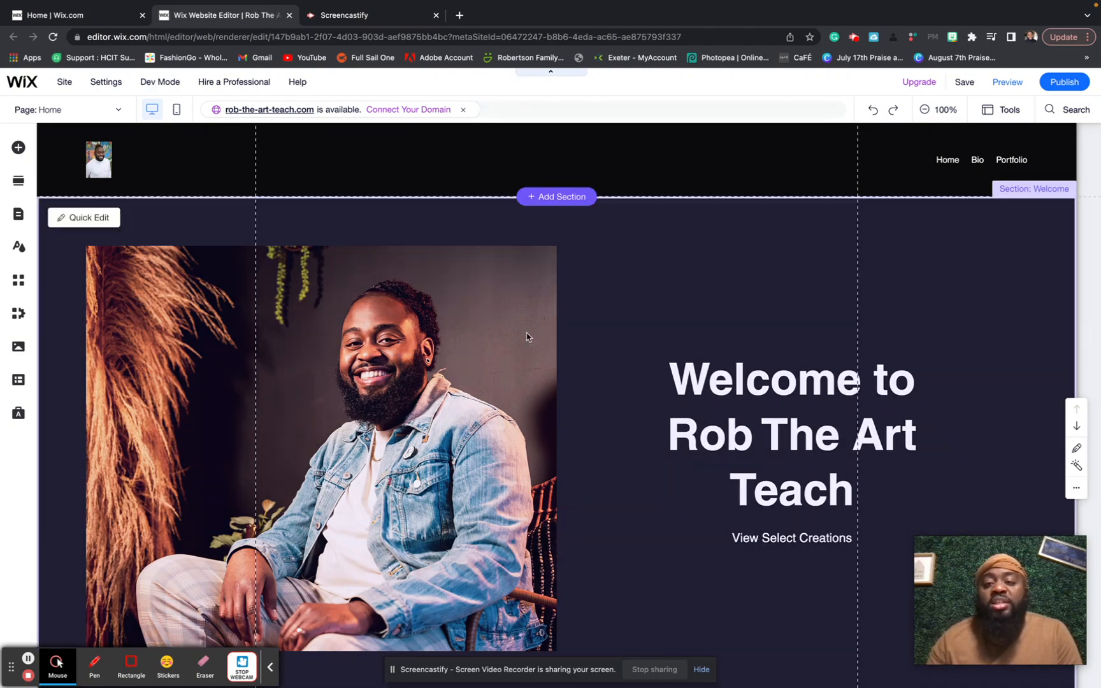
- Select the Google Maps element with the sample San Francisco address below the contact form
scroll(528, 337, down, 1)
scroll(527, 338, down, 15)
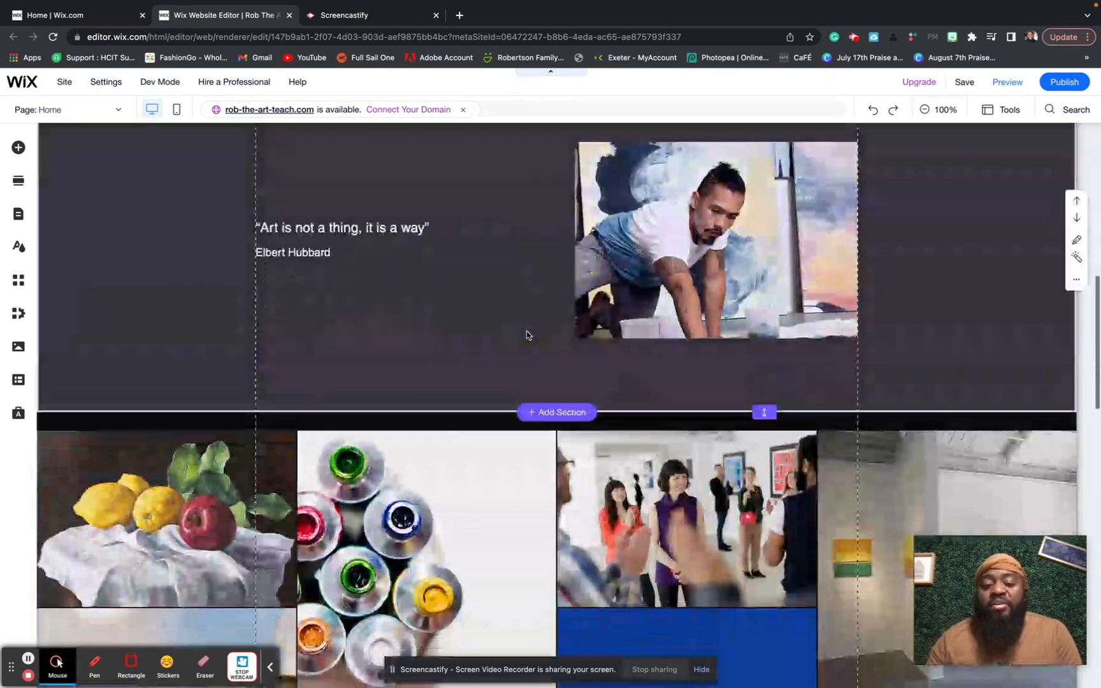
scroll(527, 336, down, 3)
scroll(527, 336, up, 8)
scroll(526, 326, down, 5)
scroll(526, 326, down, 10)
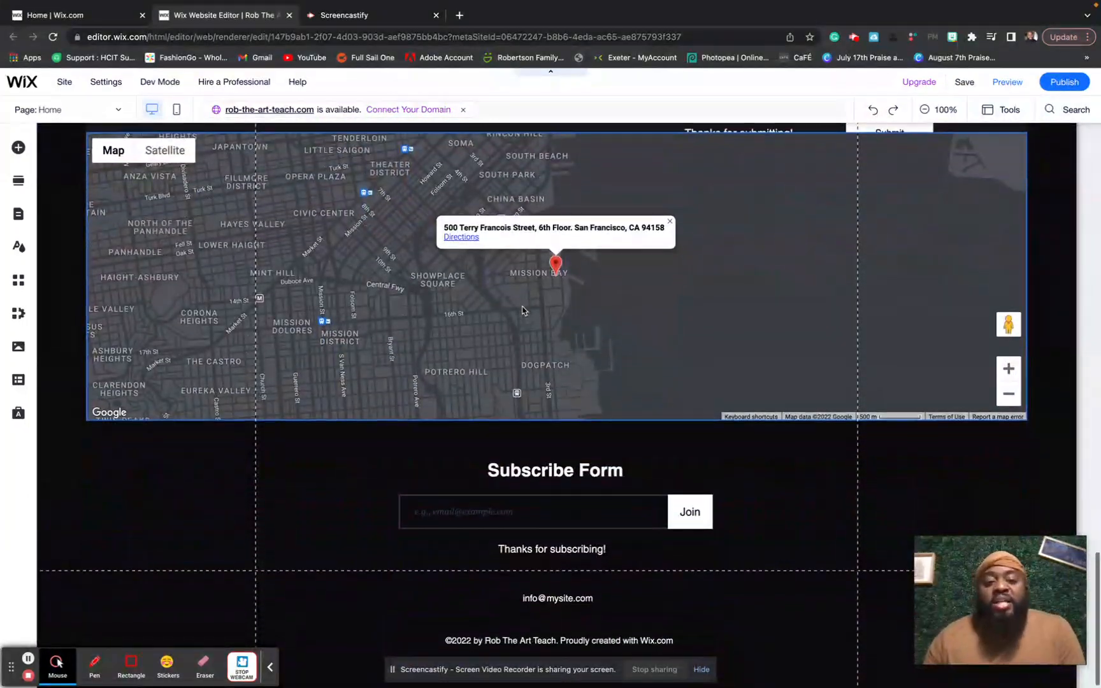
scroll(522, 310, up, 2)
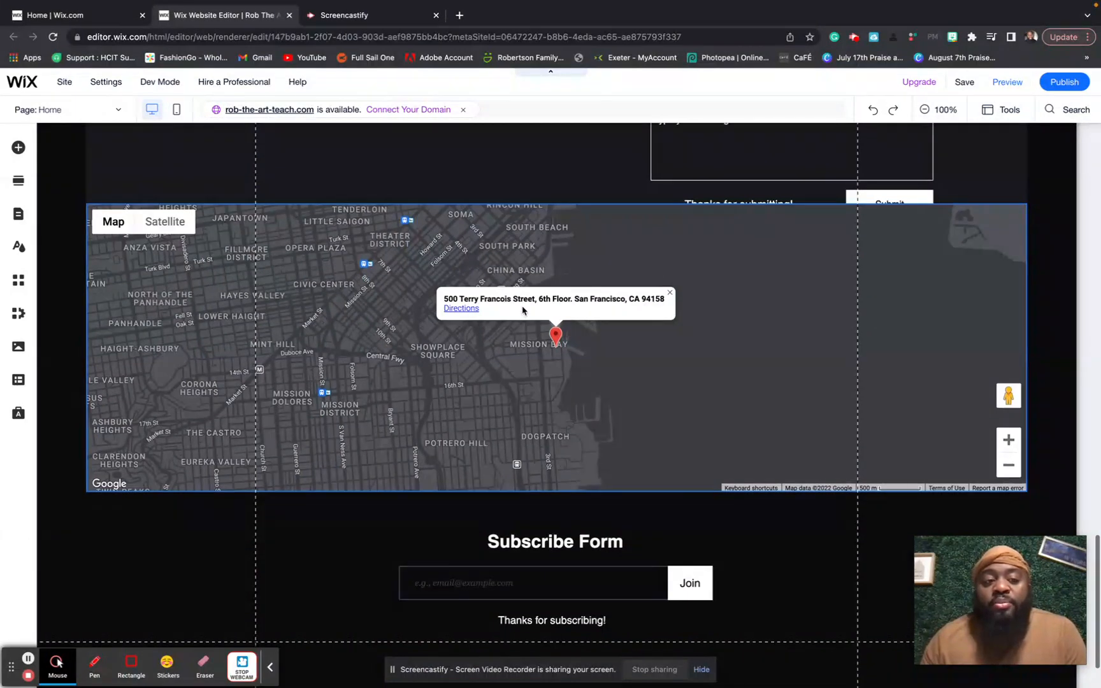
scroll(523, 310, up, 1)
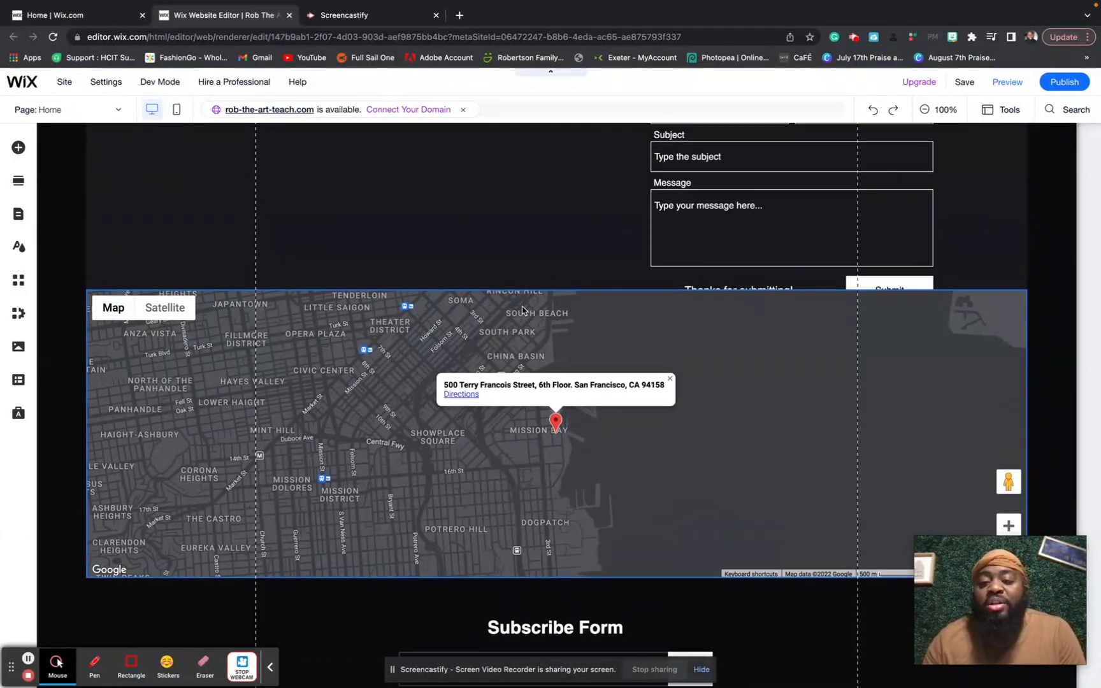
scroll(522, 311, up, 1)
scroll(523, 310, down, 1)
scroll(522, 310, up, 2)
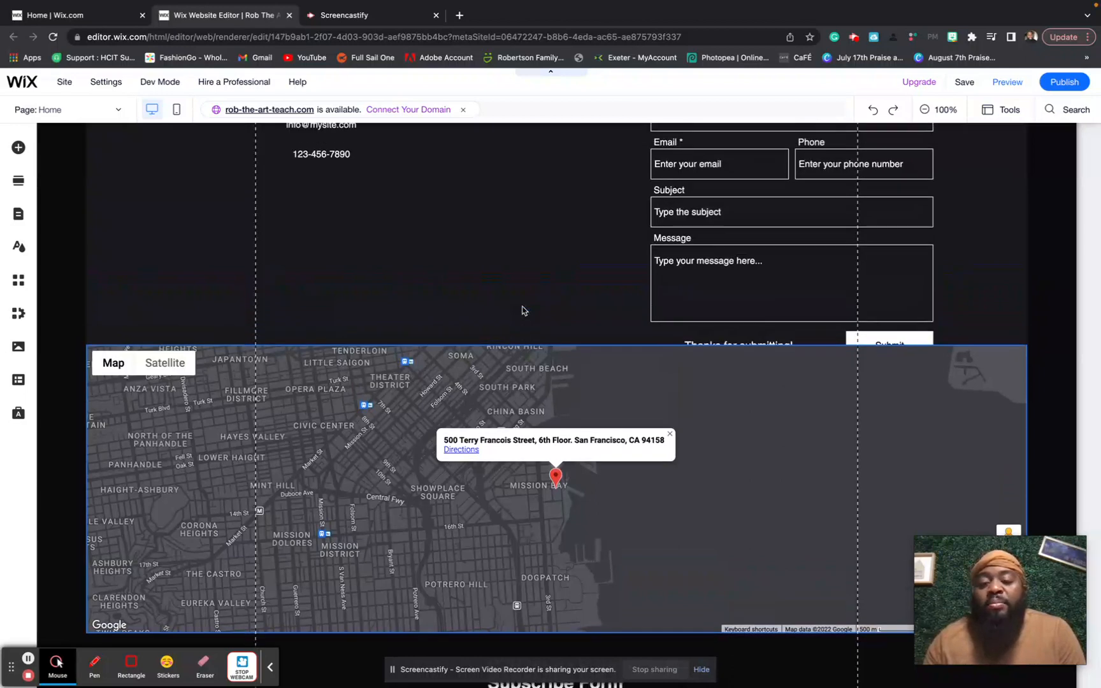
scroll(523, 311, up, 1)
scroll(523, 310, up, 2)
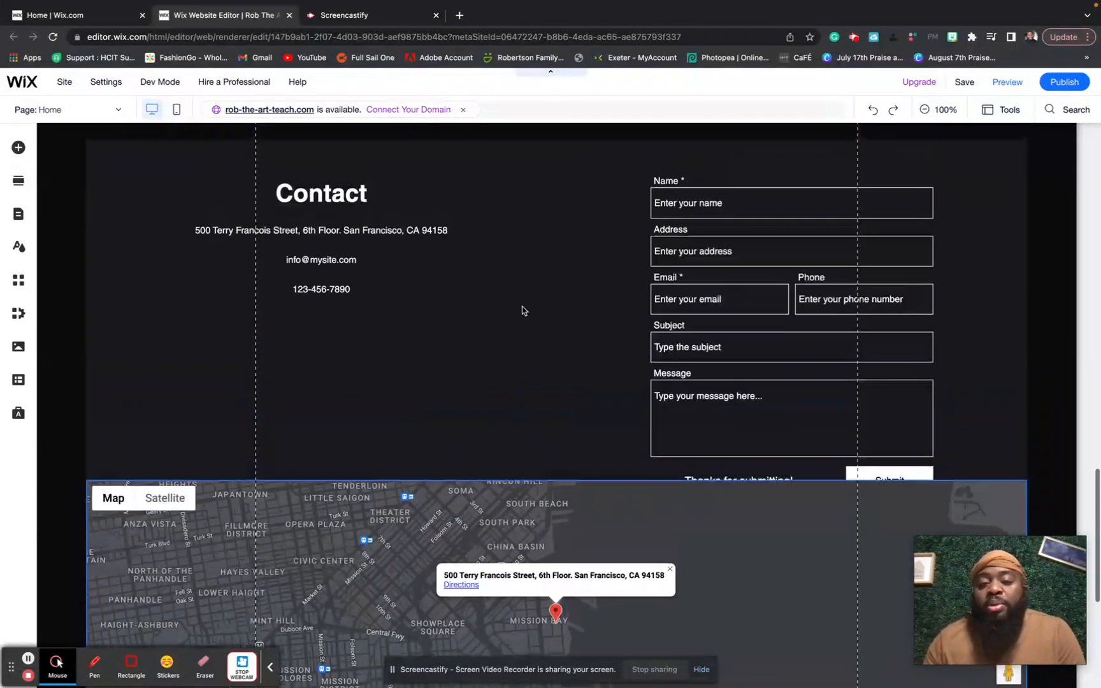
scroll(523, 311, up, 1)
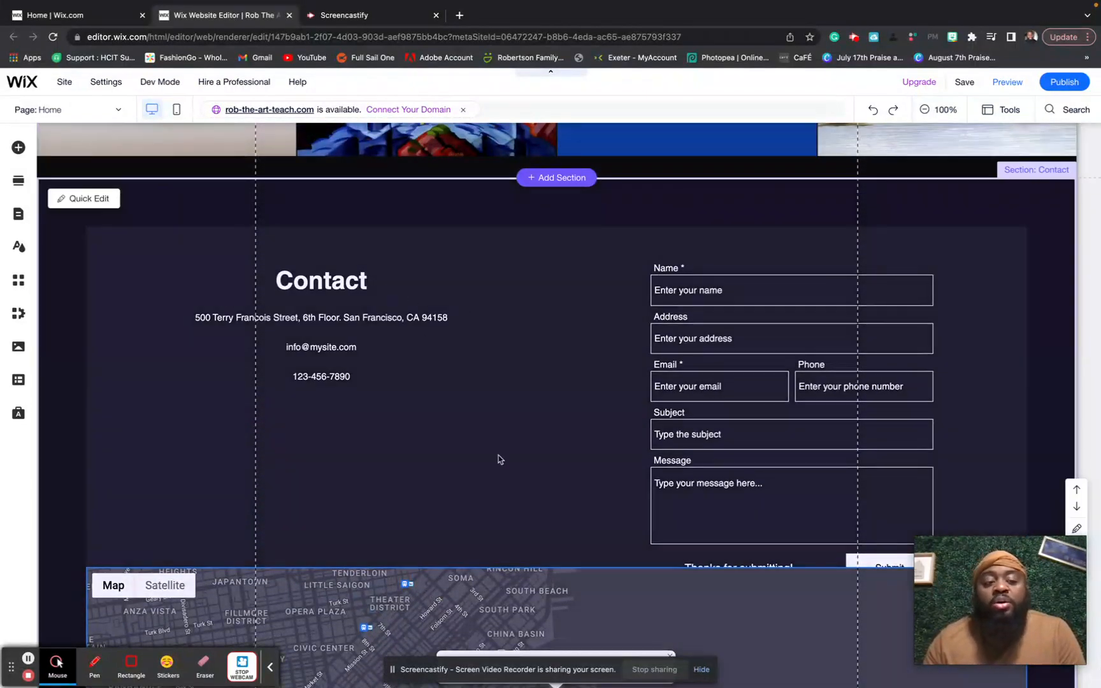
scroll(461, 545, down, 2)
scroll(293, 549, down, 1)
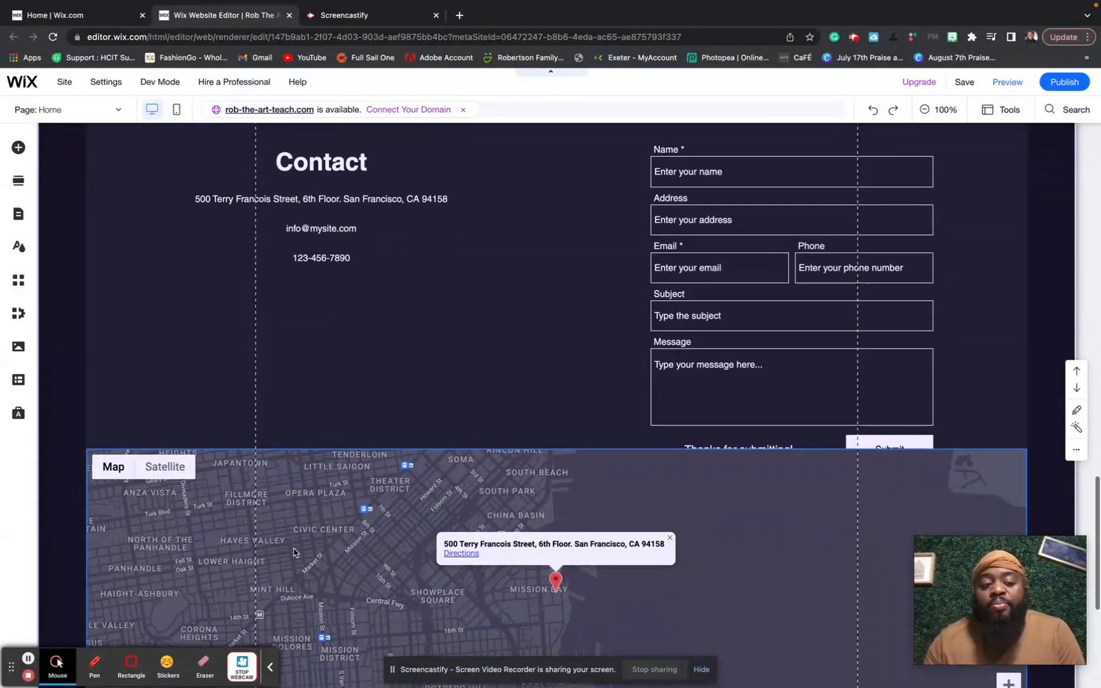
scroll(293, 552, down, 3)
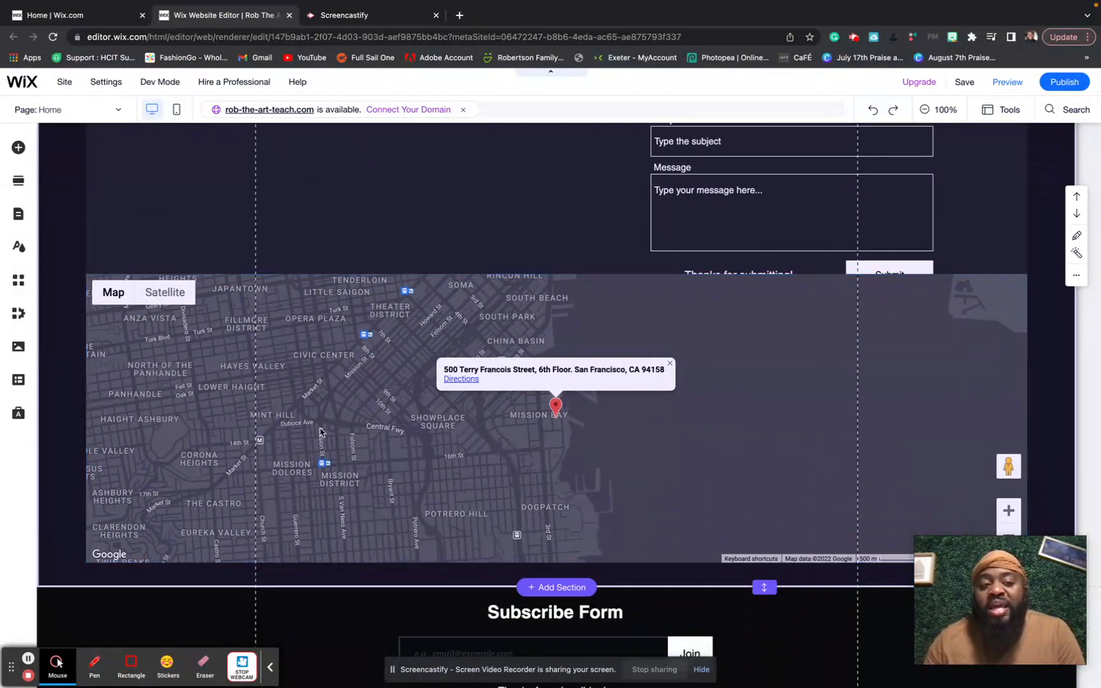
click(374, 348)
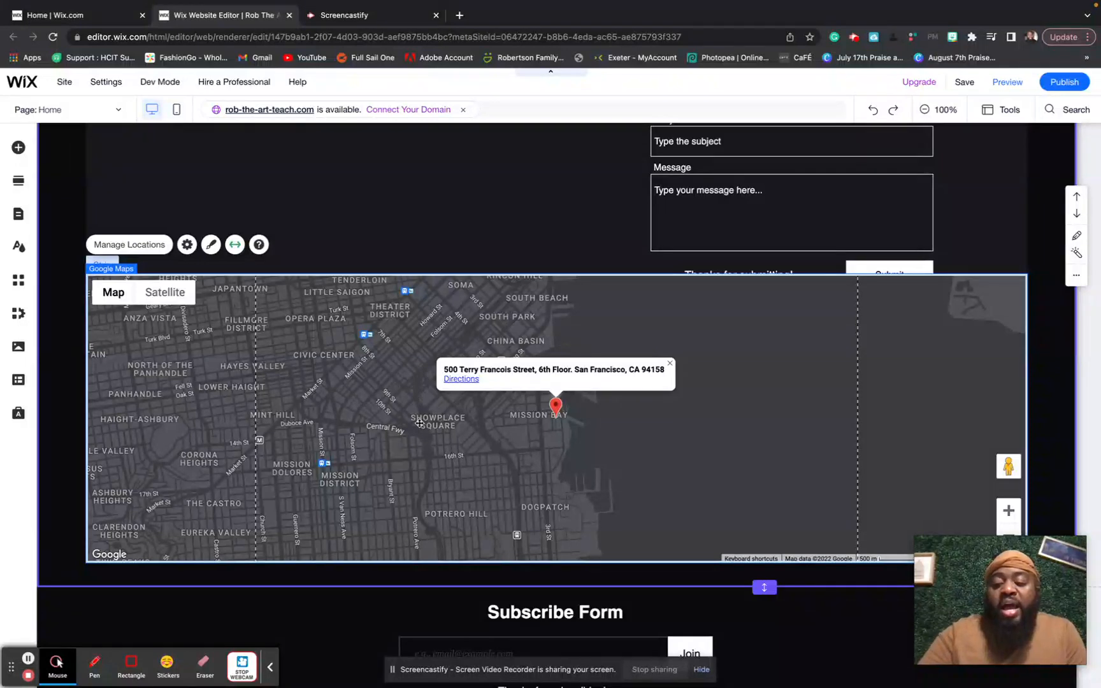
- Delete the Google Maps element and the leftover strip it left behind
key(Delete)
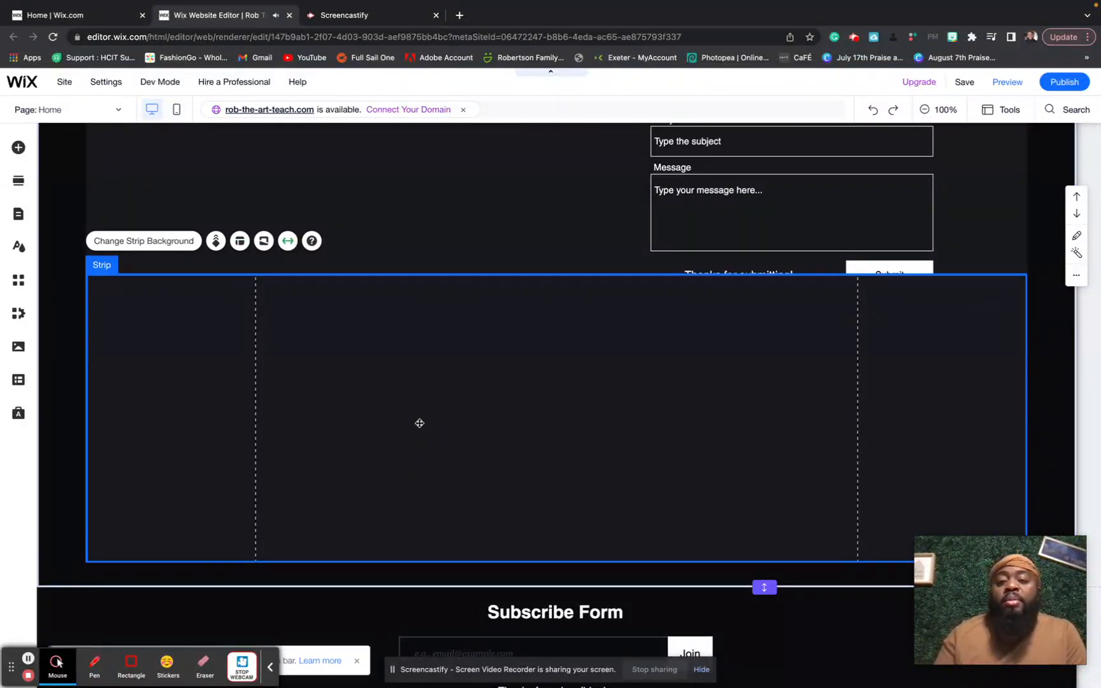
key(Delete)
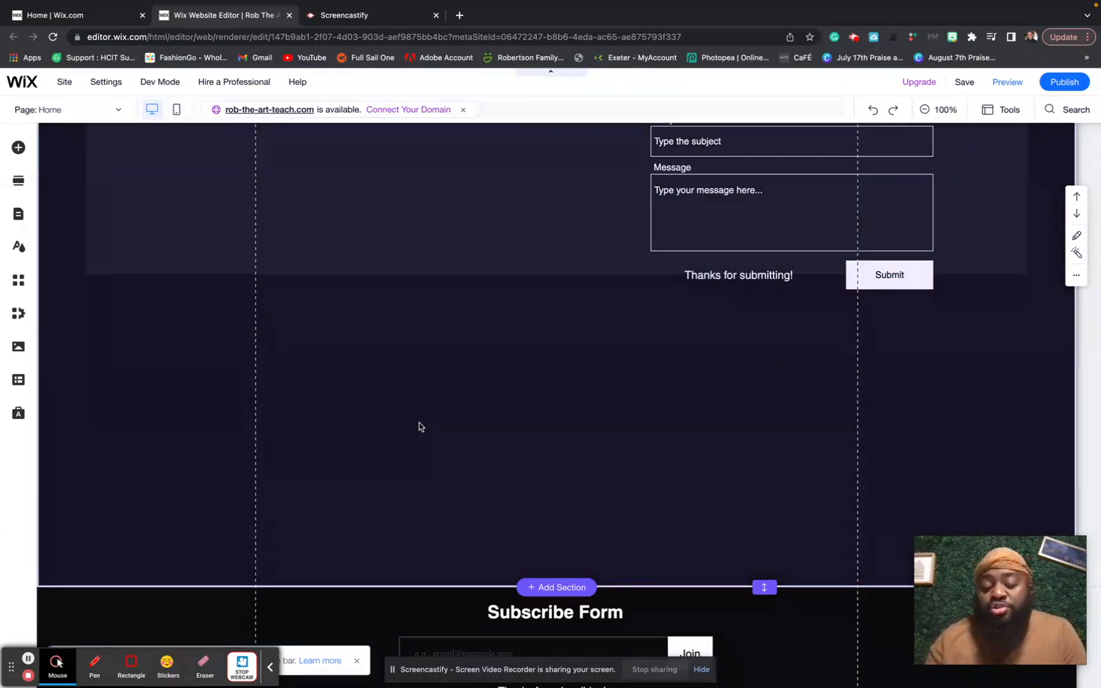
scroll(419, 427, up, 2)
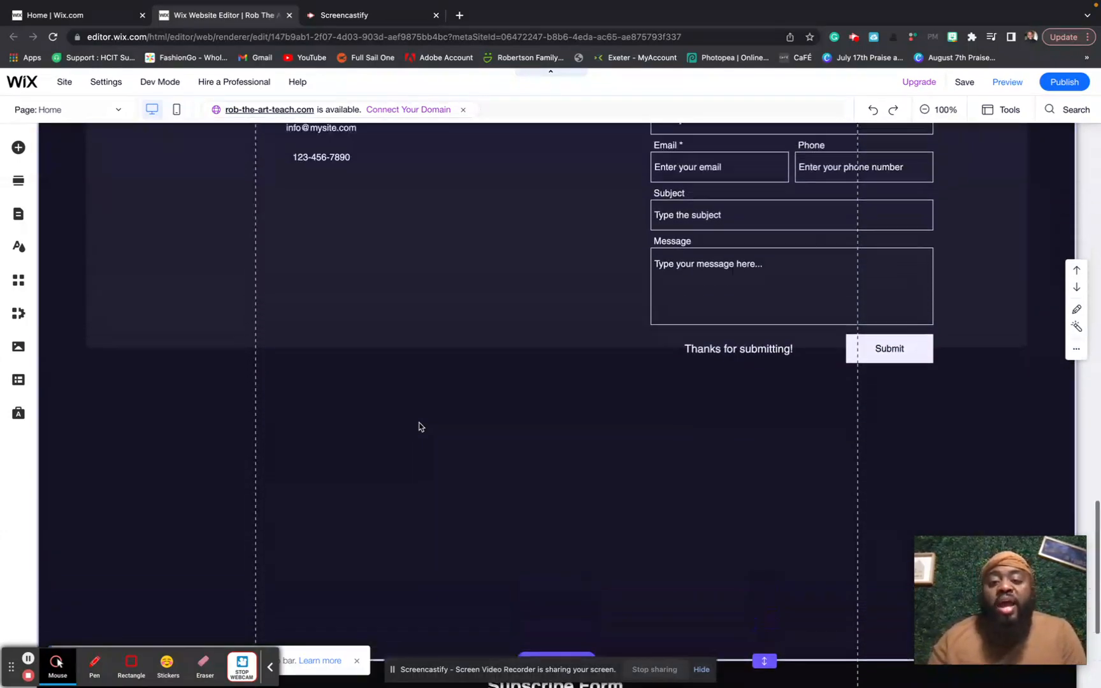
scroll(419, 426, down, 6)
click(418, 393)
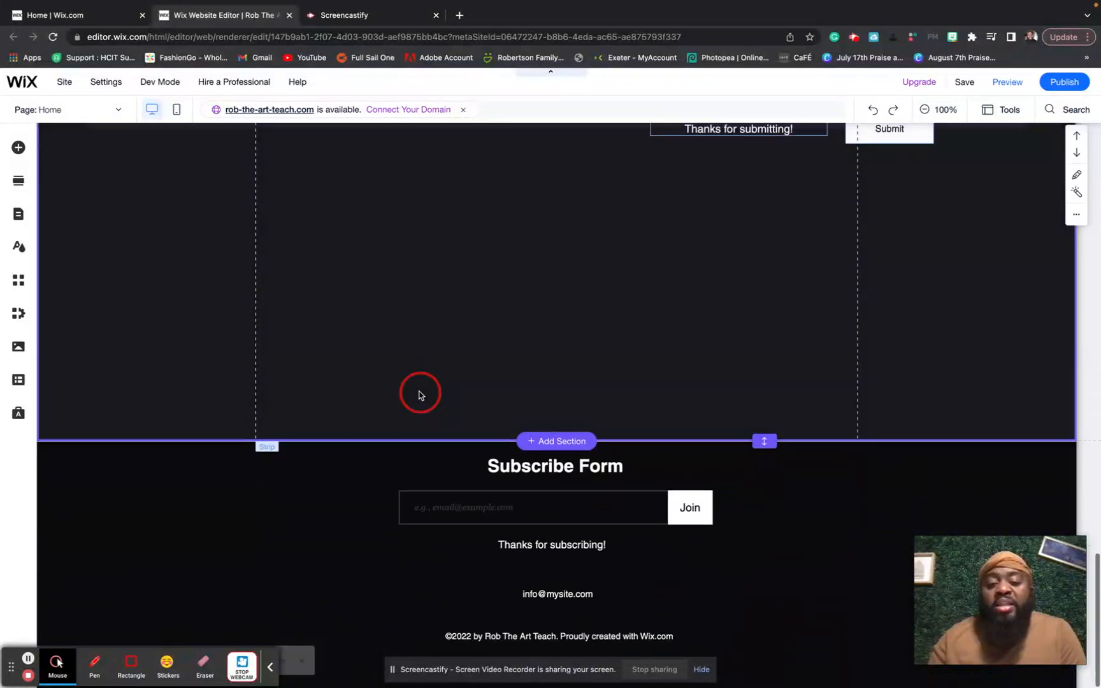
scroll(418, 393, up, 1)
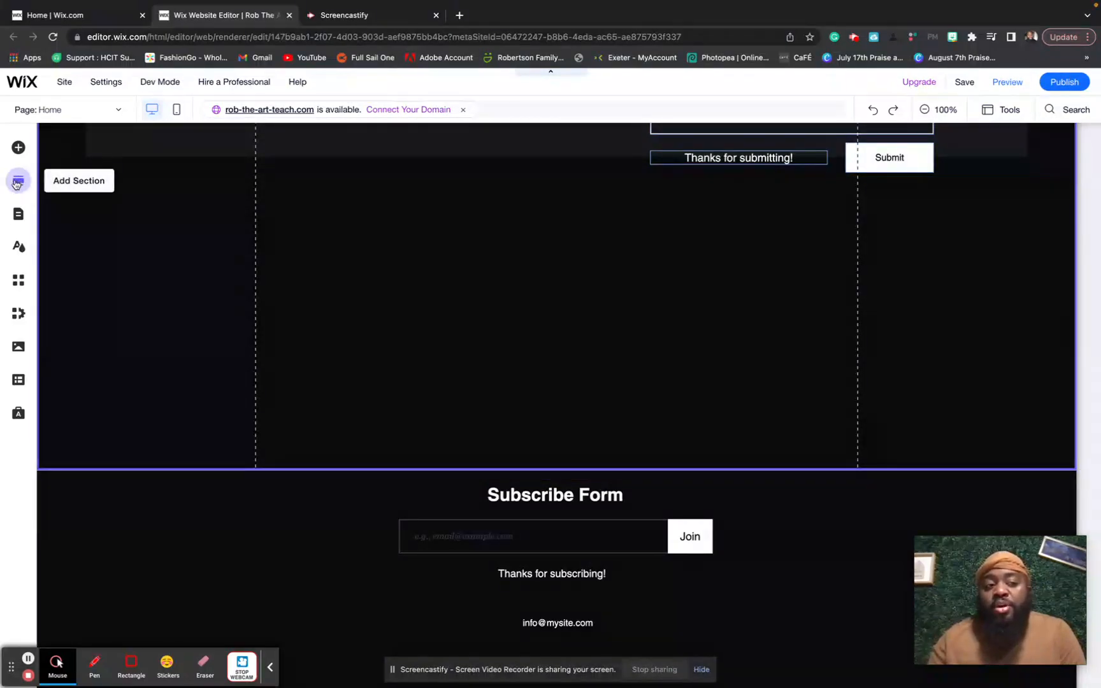
- Add the first Text section design directly below the welcome hero
click(19, 181)
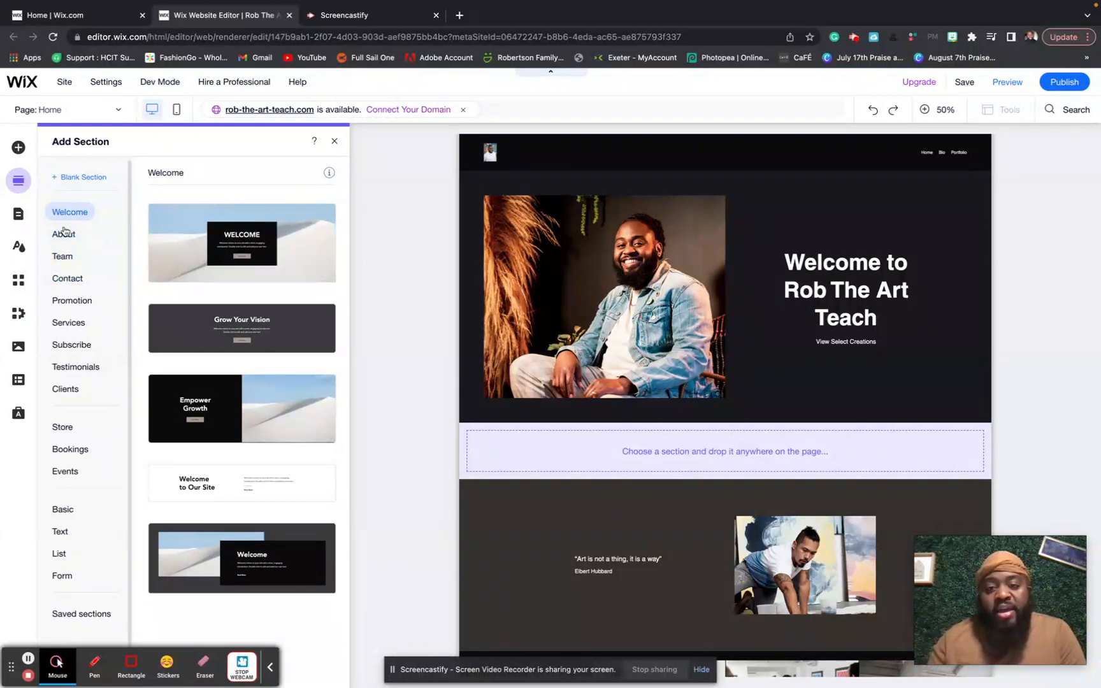
scroll(68, 294, down, 1)
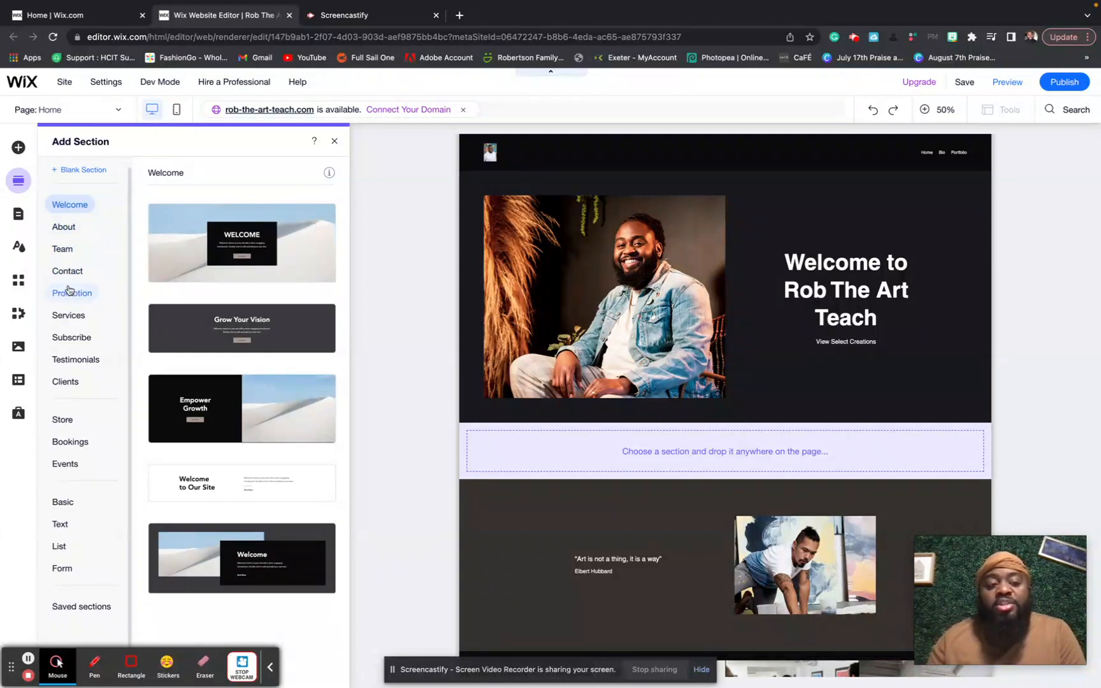
scroll(69, 290, up, 1)
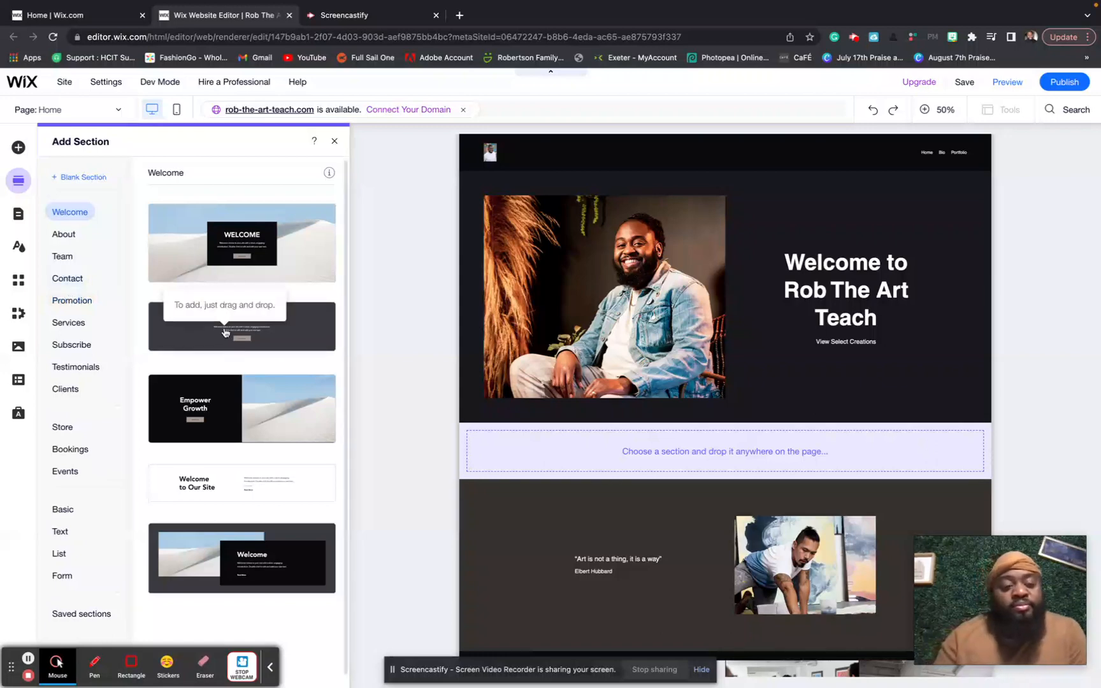
click(74, 537)
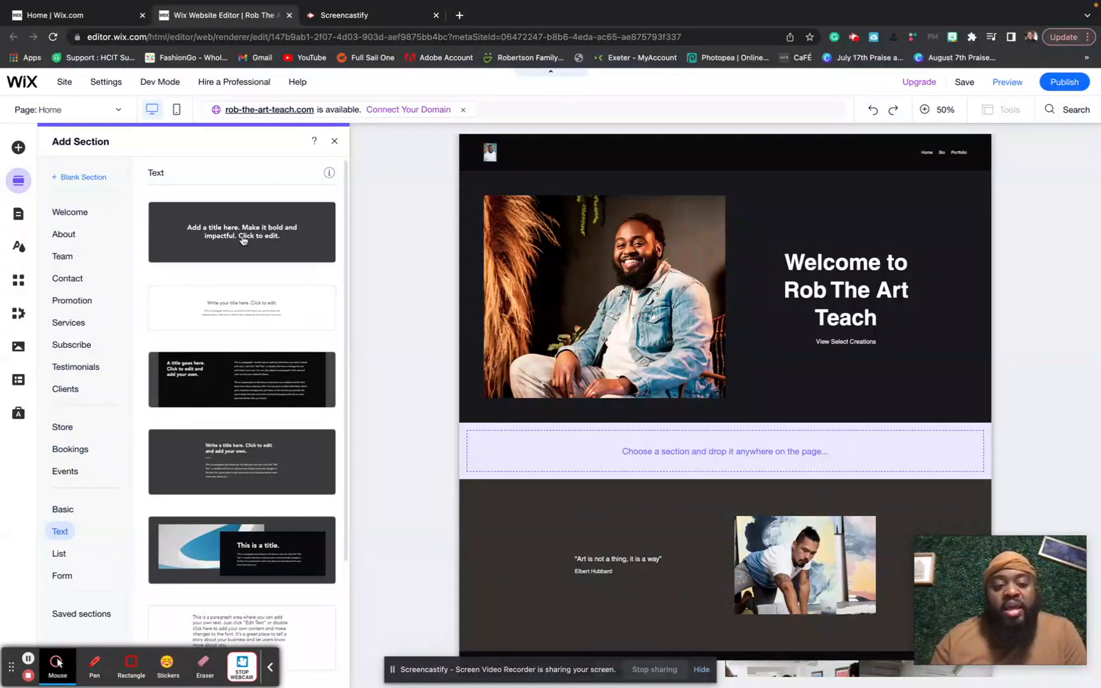
drag(243, 239, 596, 460)
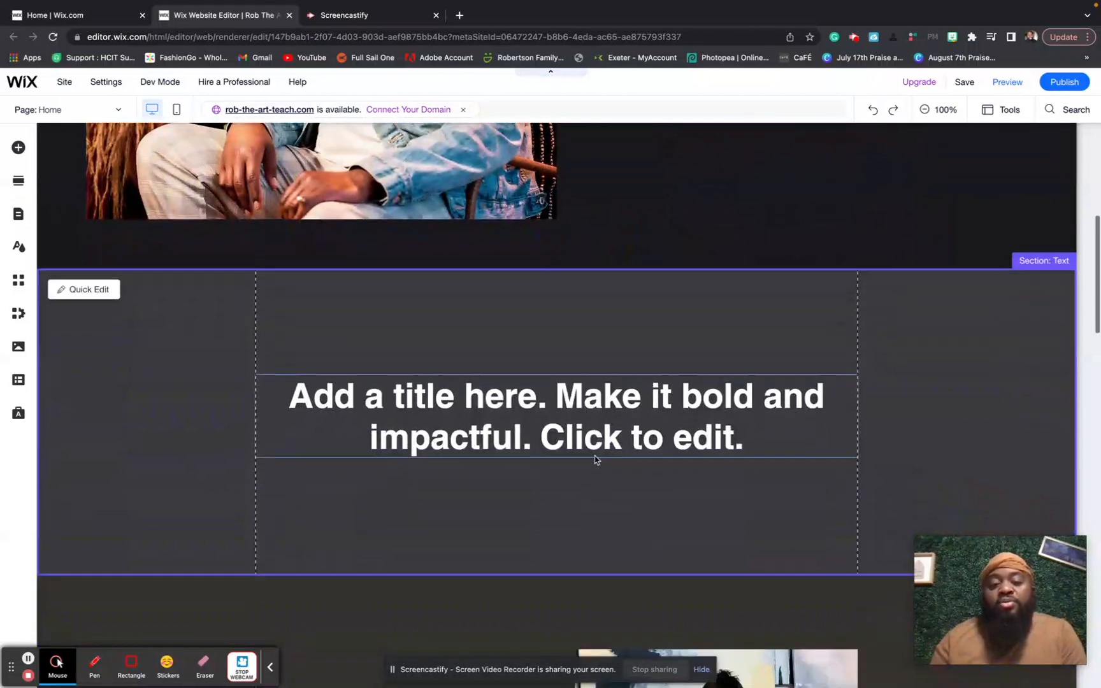
- Replace the placeholder title with 'Art is MY way of life.'
click(554, 411)
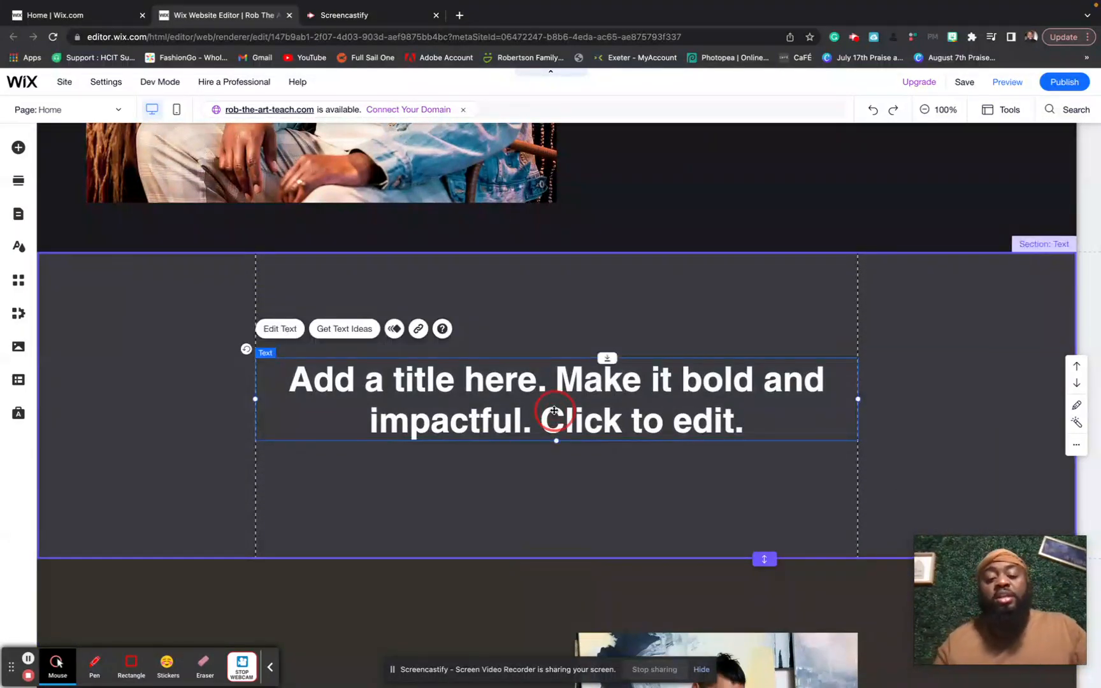
double_click(554, 411)
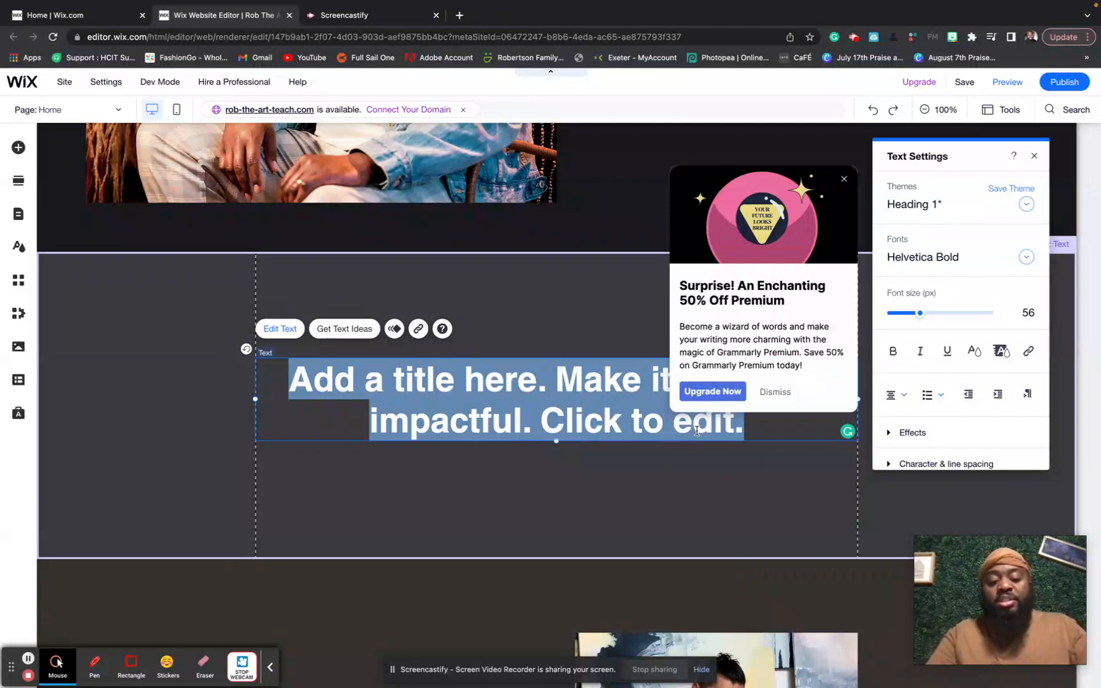
text(Art )
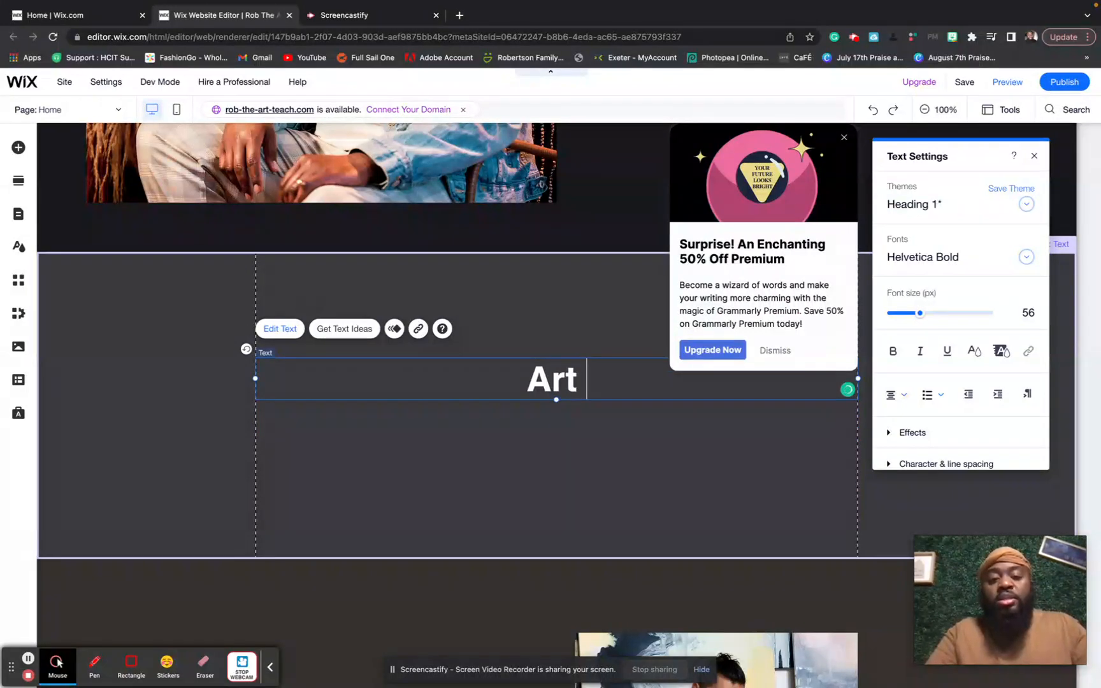
text(is my)
key(BackSpace)
key(BackSpace)
text(MY way)
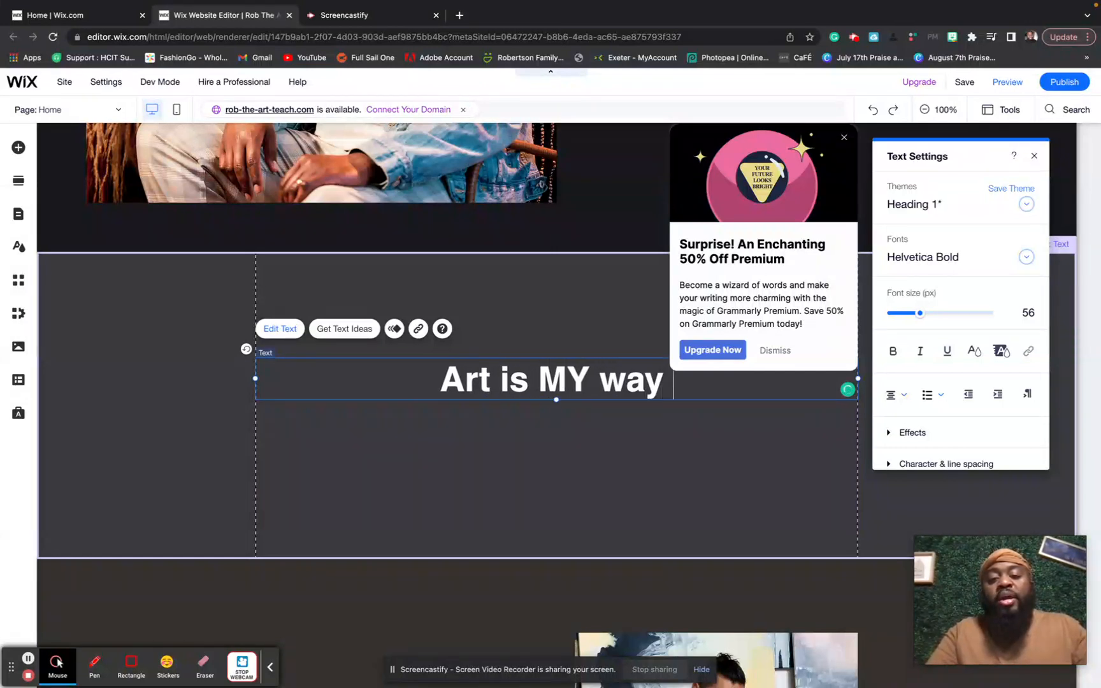
text( of life.)
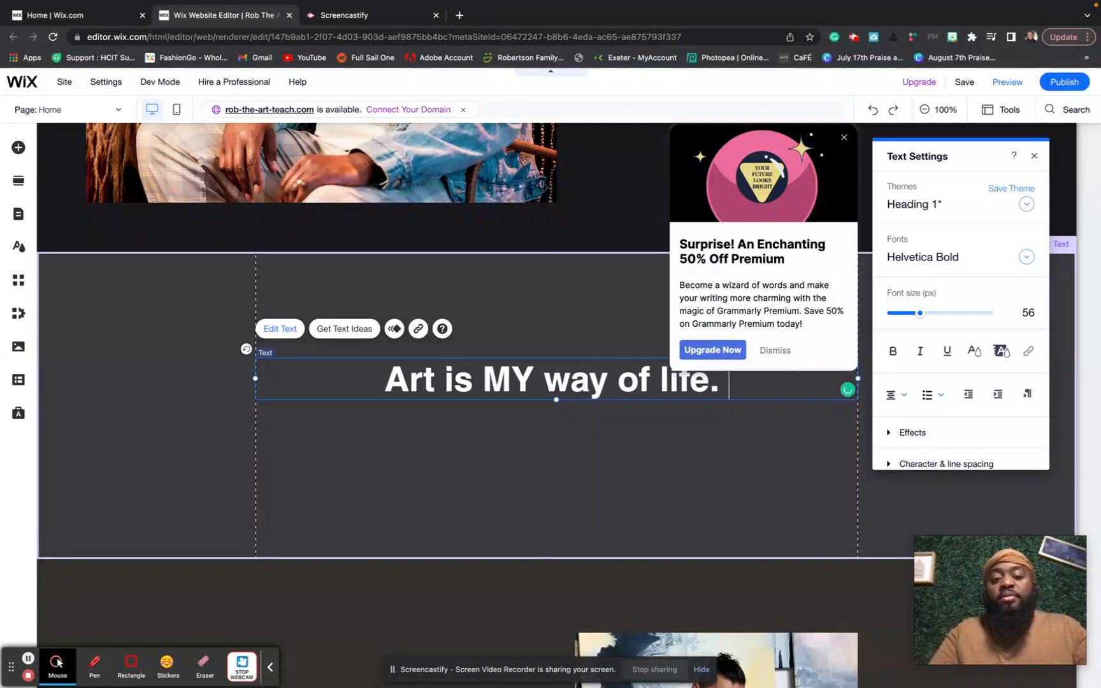
key(BackSpace)
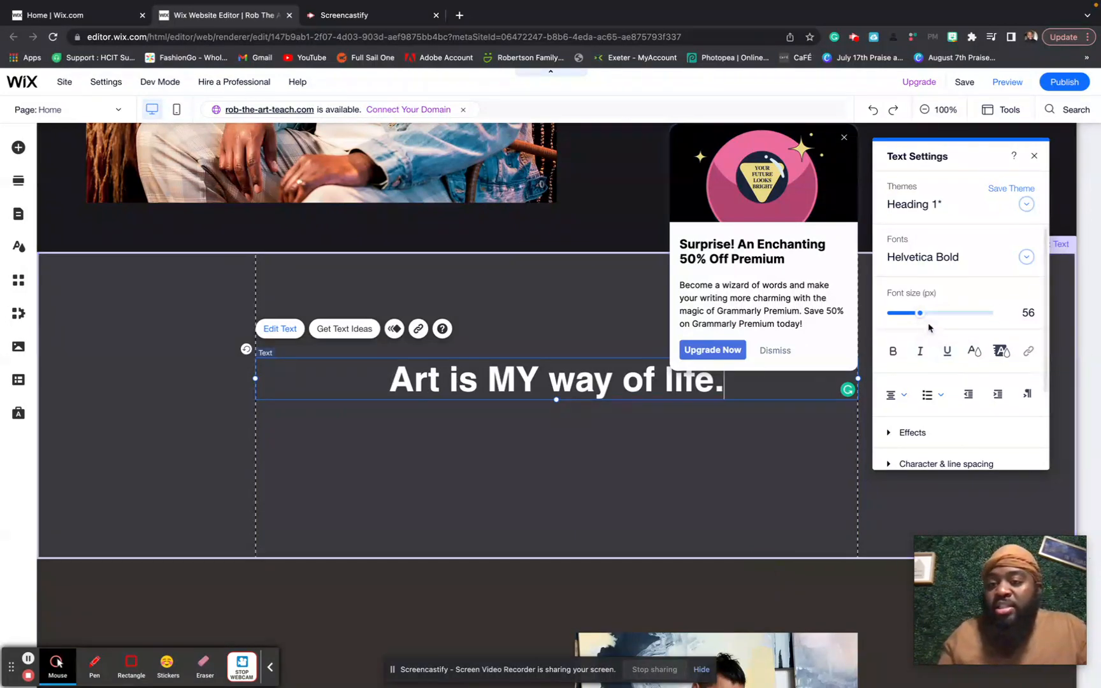
- Enlarge the heading to 88 px and set its font to Libre Baskerville
drag(919, 318, 938, 314)
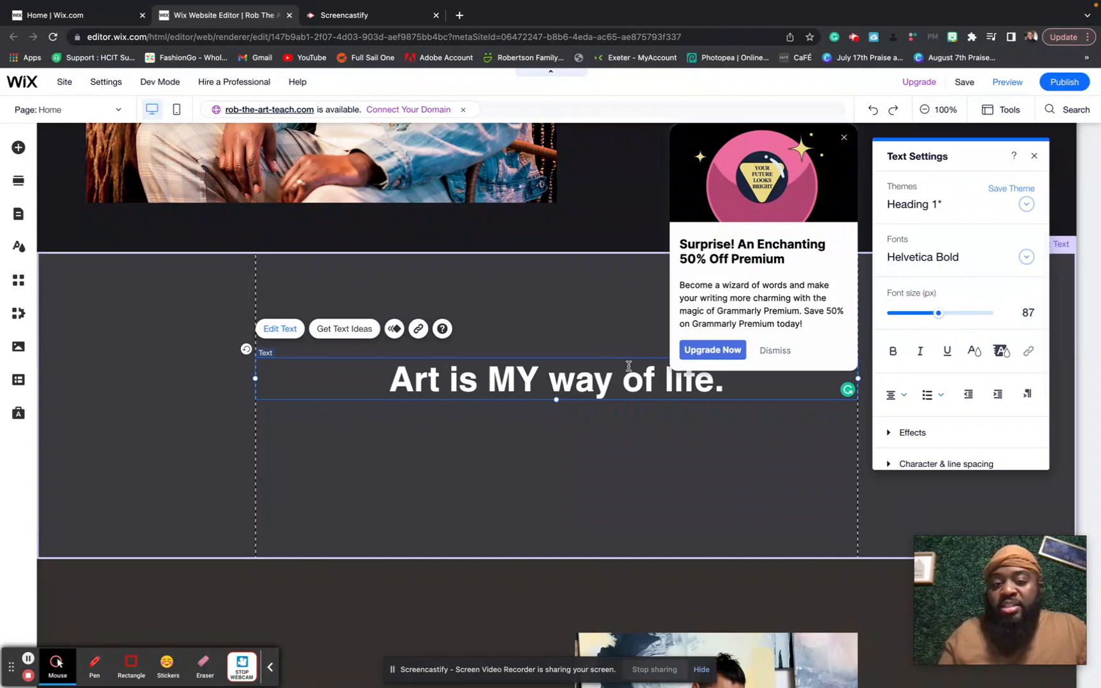
triple_click(608, 376)
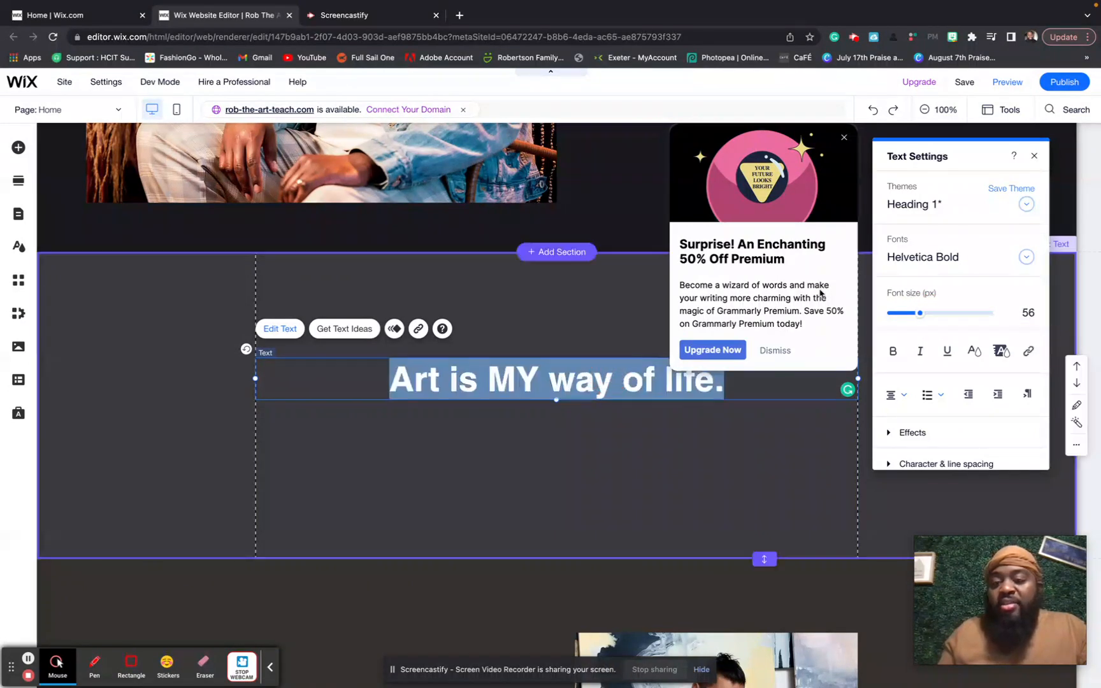
drag(921, 316, 940, 317)
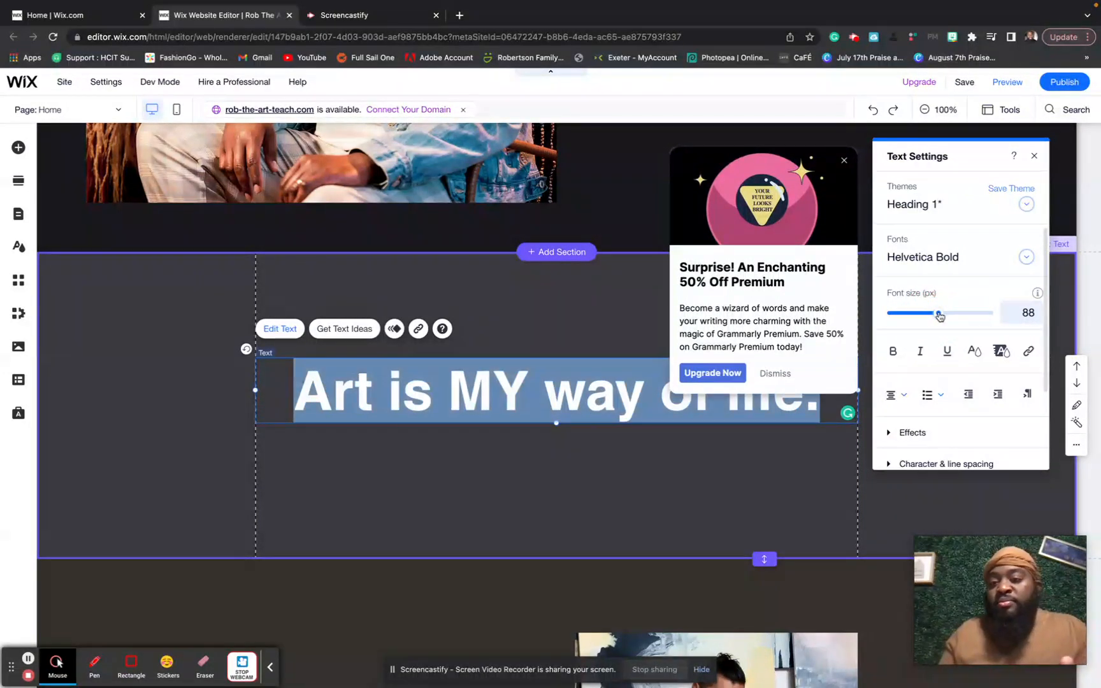
click(973, 256)
scroll(969, 316, down, 5)
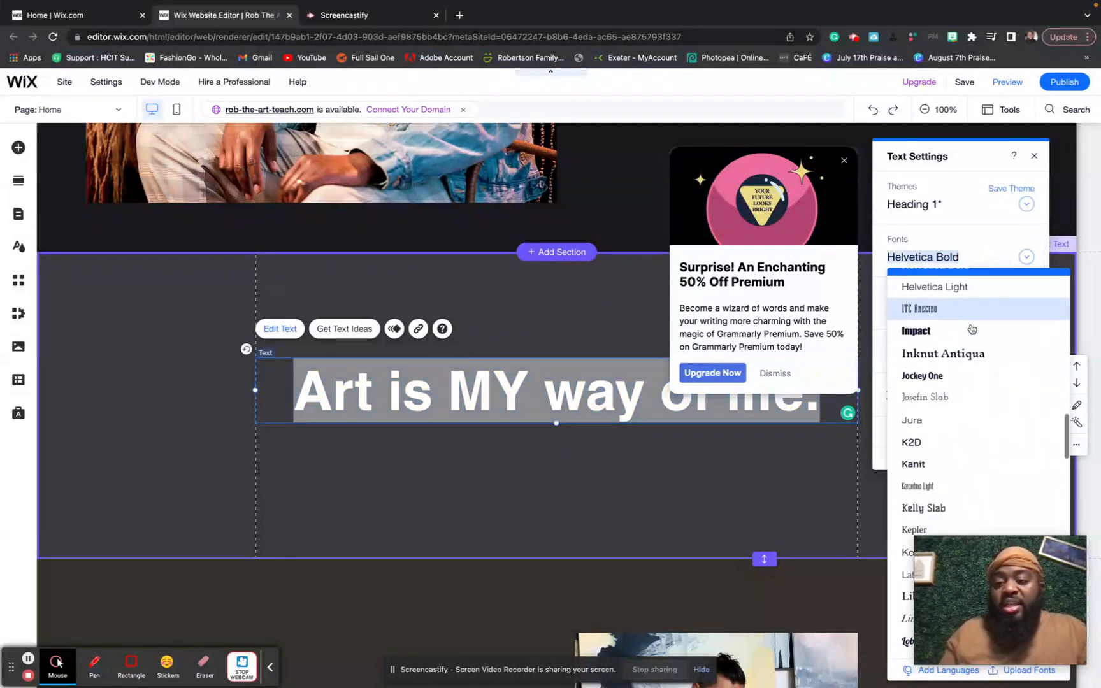
scroll(971, 325, down, 2)
click(963, 349)
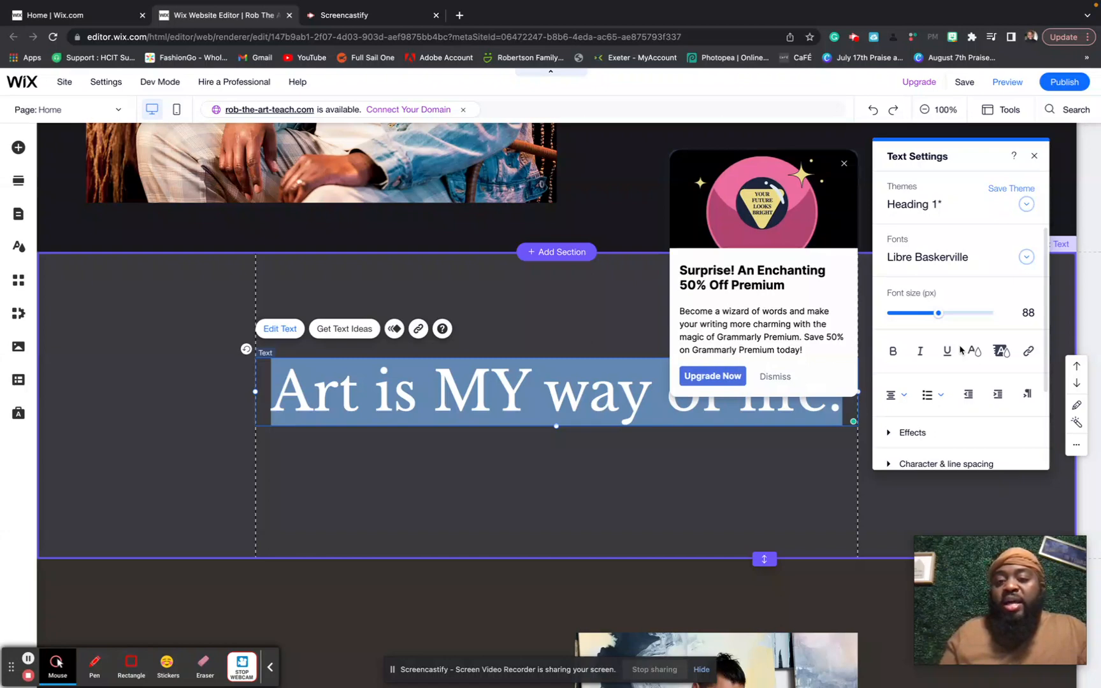
- Make the heading text a cool light grey theme colour and close Text Settings
click(777, 377)
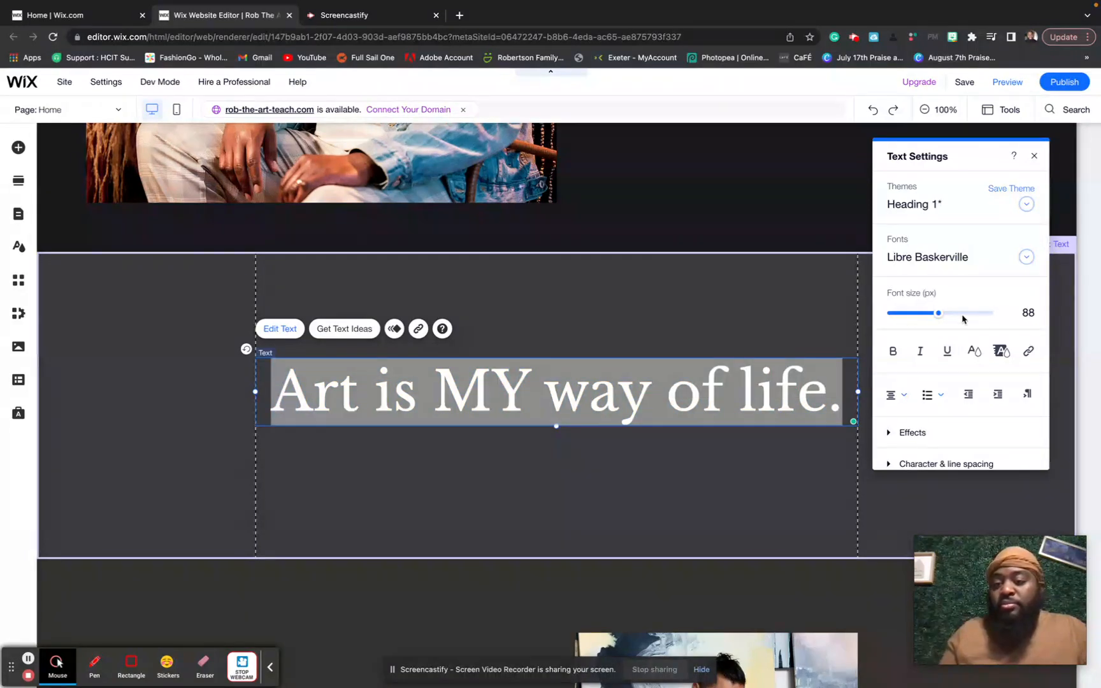
click(974, 350)
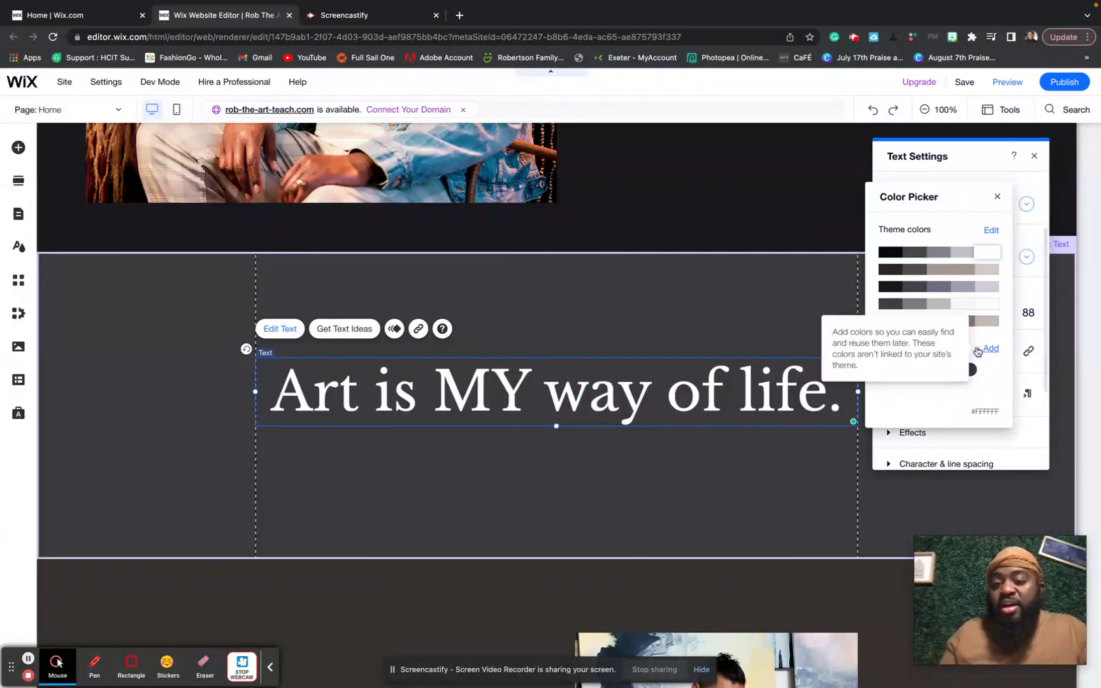
click(983, 270)
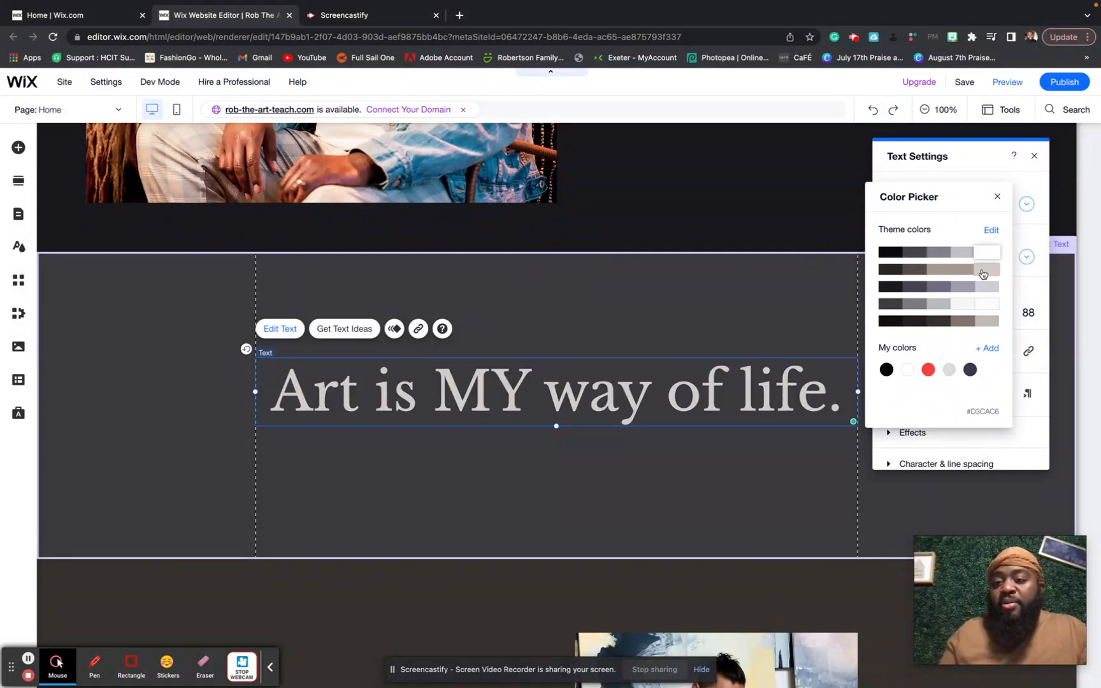
click(986, 288)
click(987, 288)
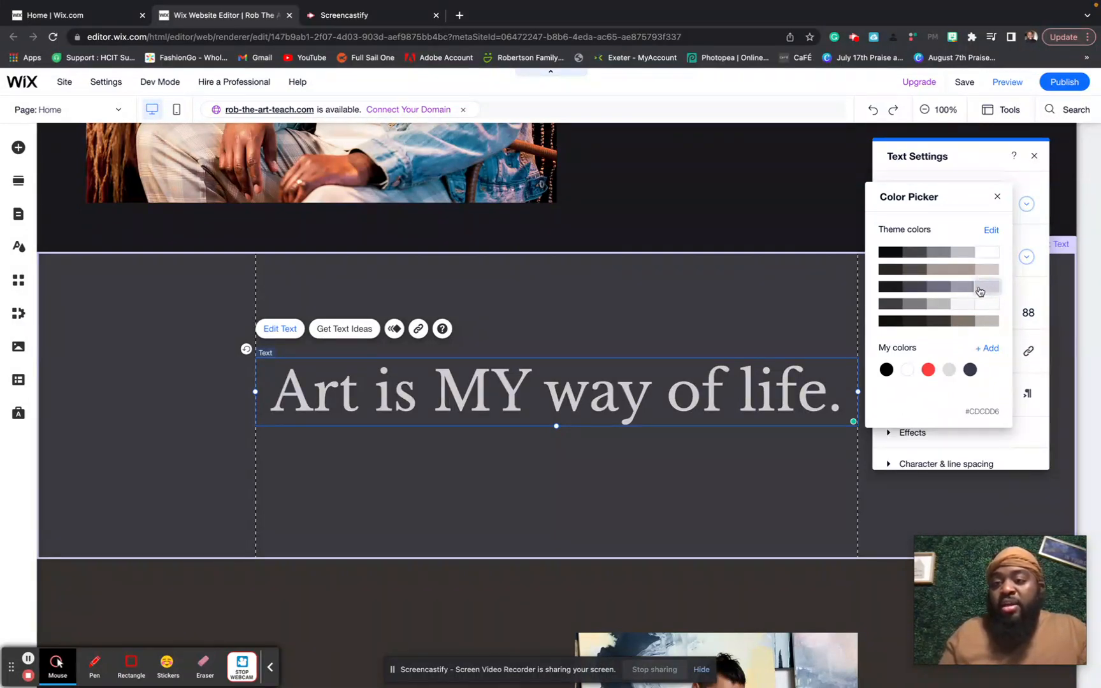
click(999, 199)
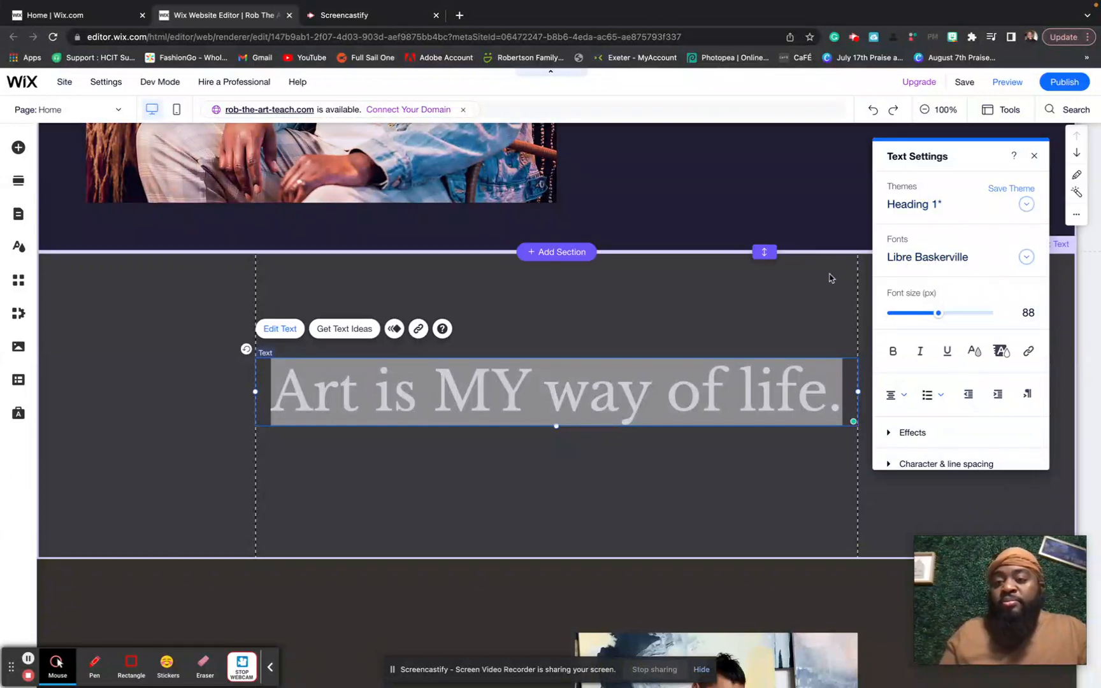
click(1040, 158)
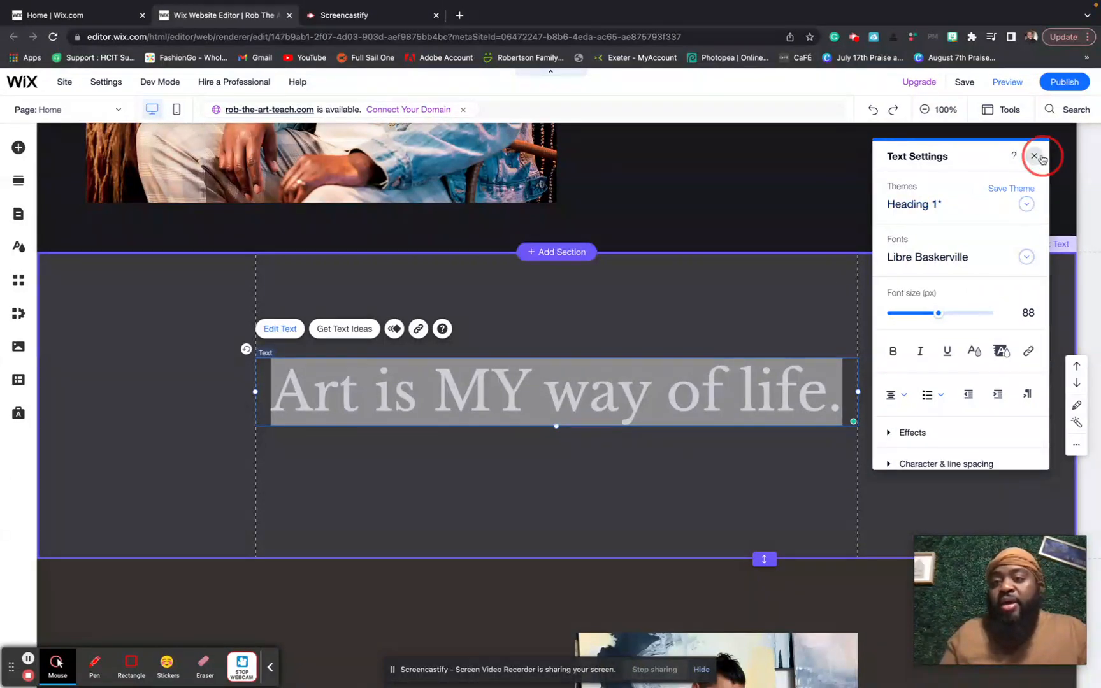
- Select the heading's section and bring up its Section Background options
click(710, 313)
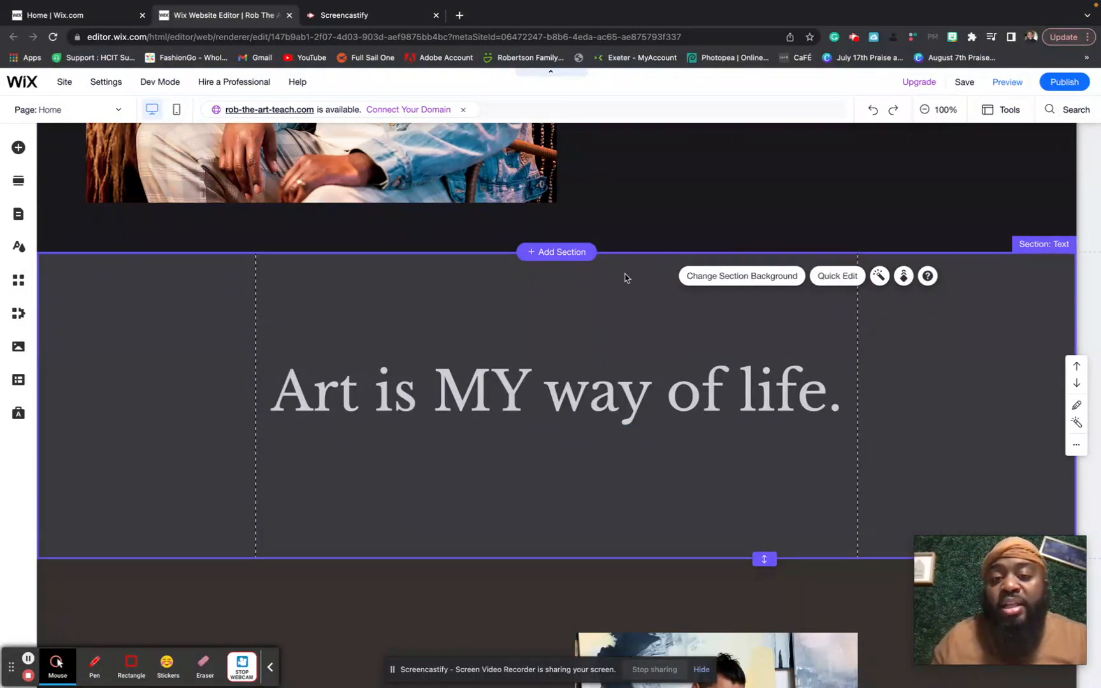
click(898, 352)
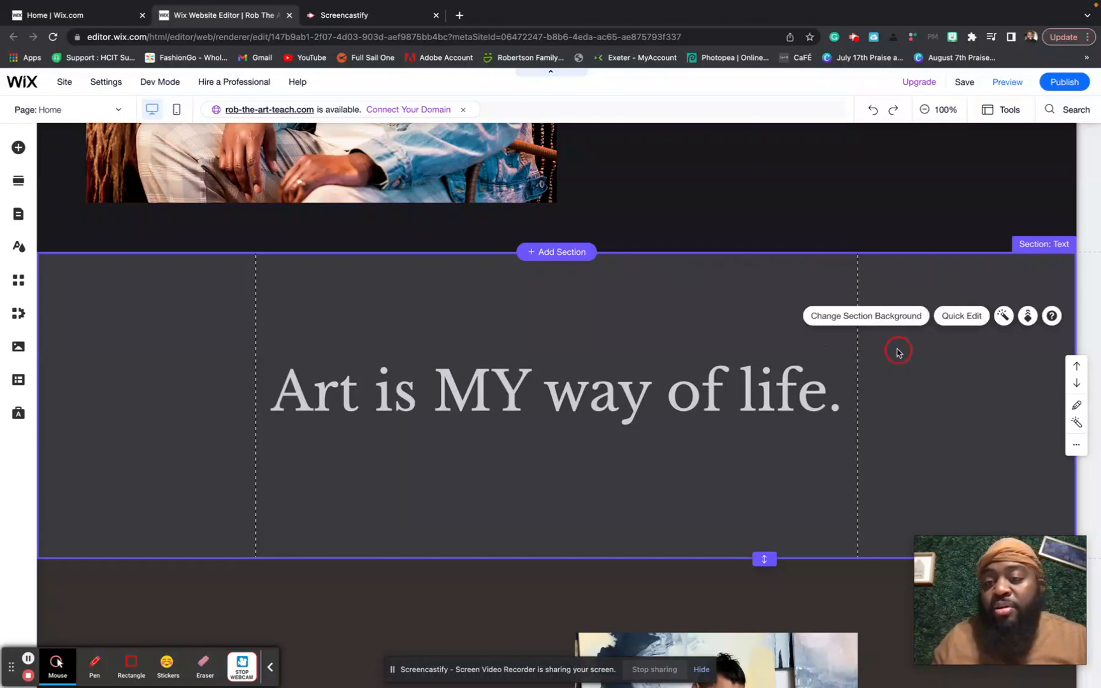
click(867, 317)
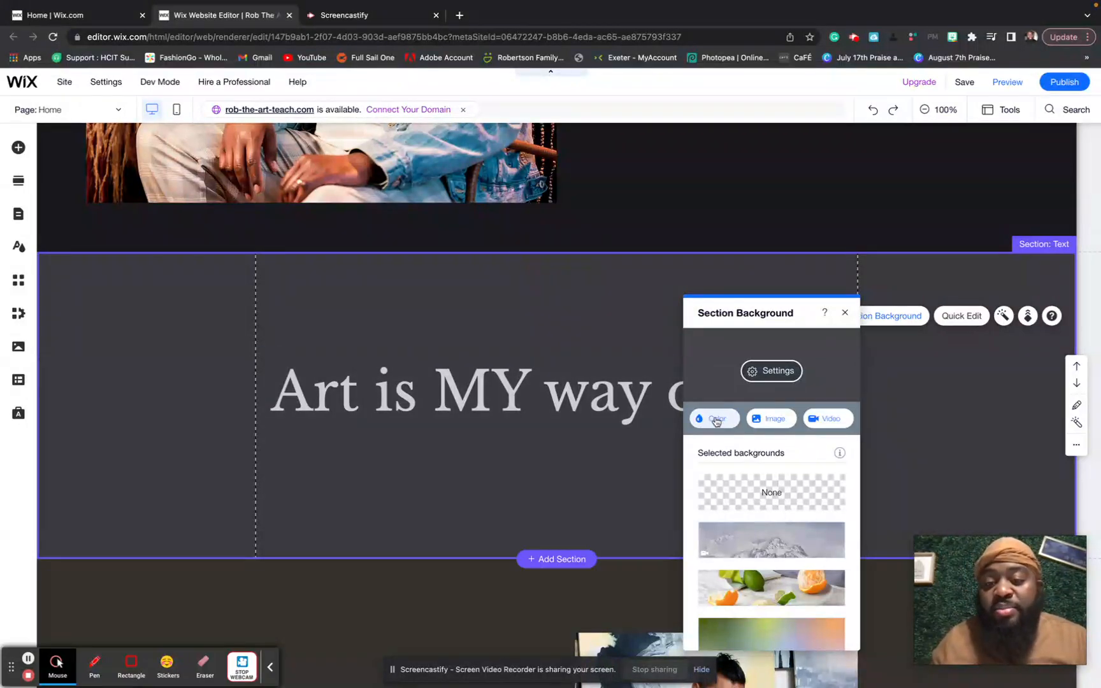
- Give the heading's section the near-black theme colour as its background
scroll(781, 507, down, 3)
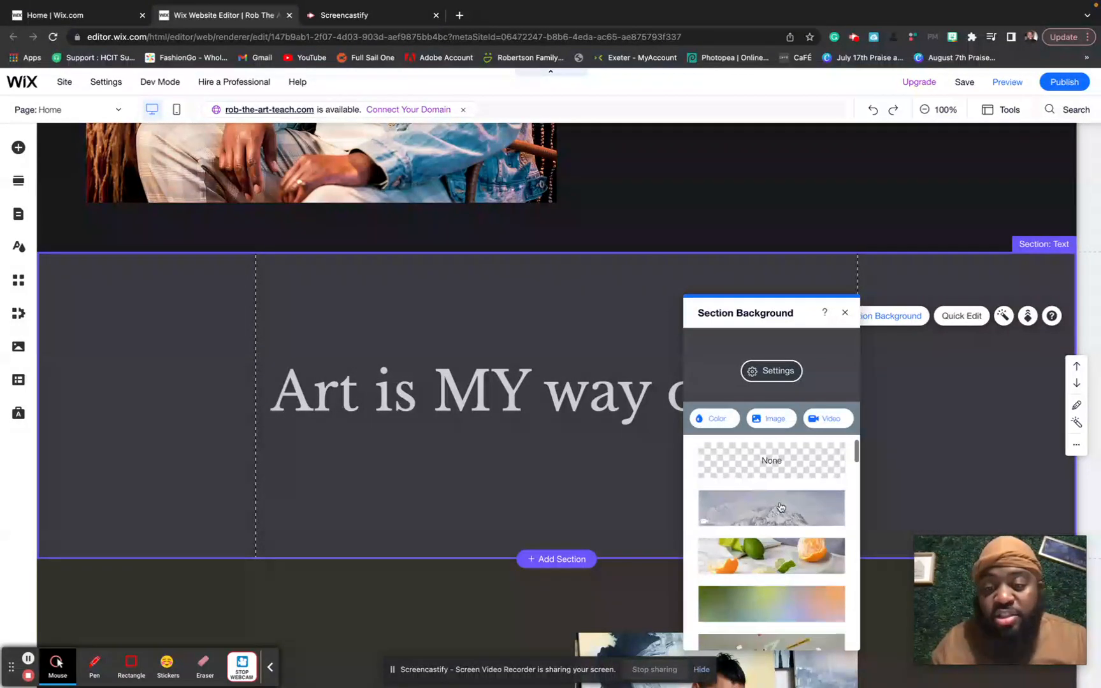
scroll(781, 507, down, 1)
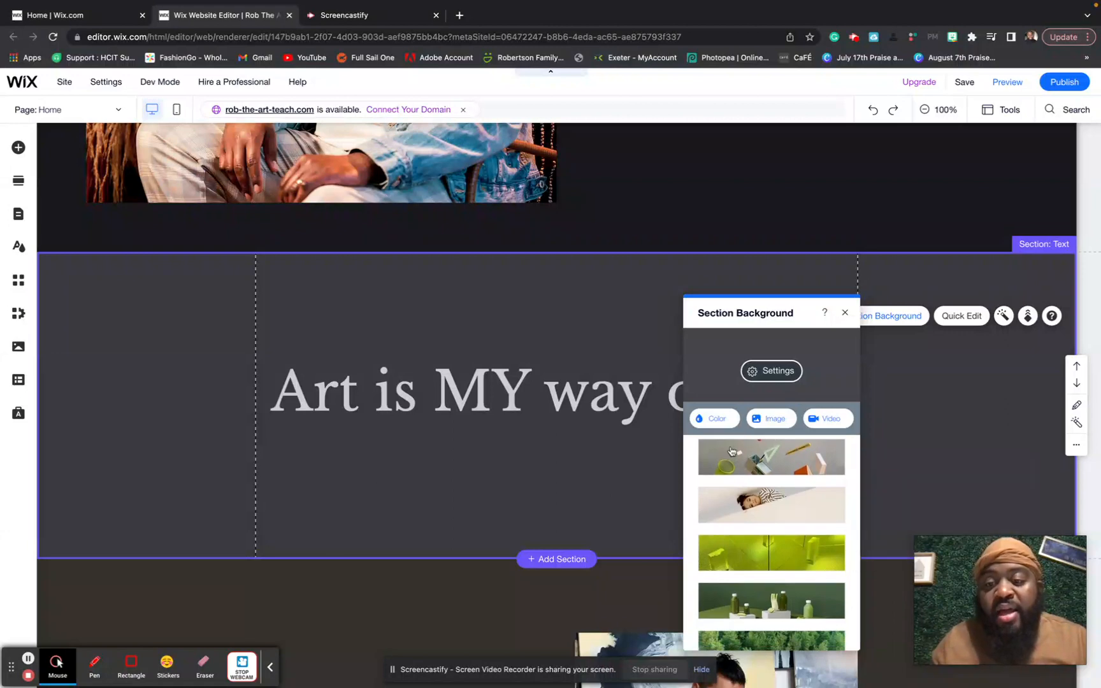
click(710, 422)
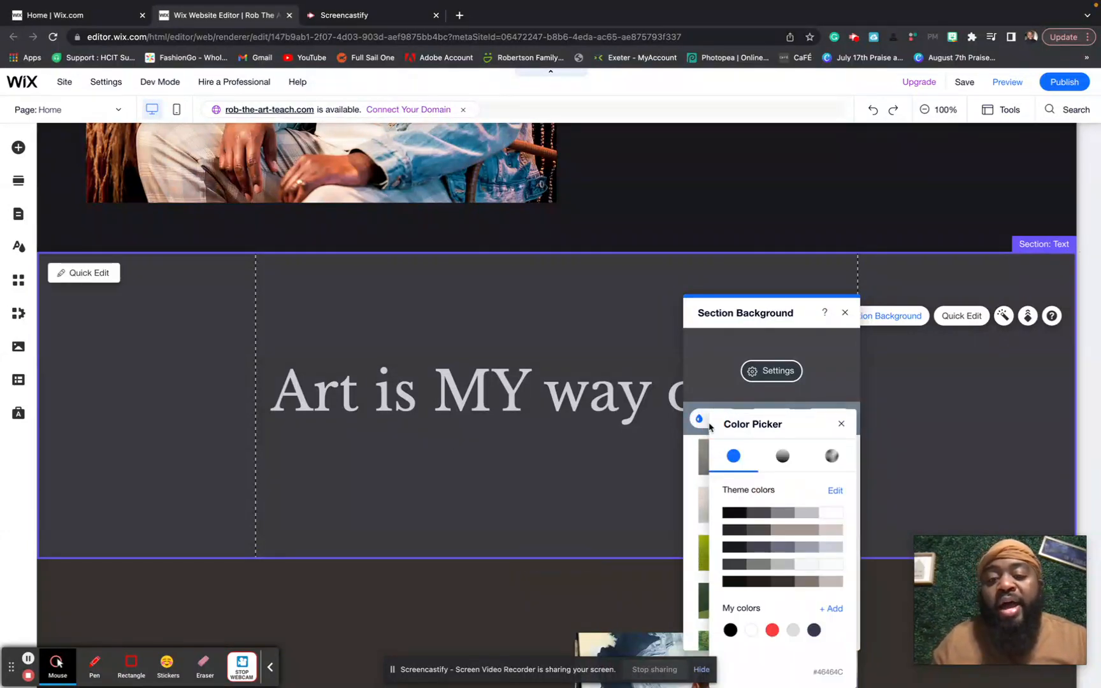
click(736, 512)
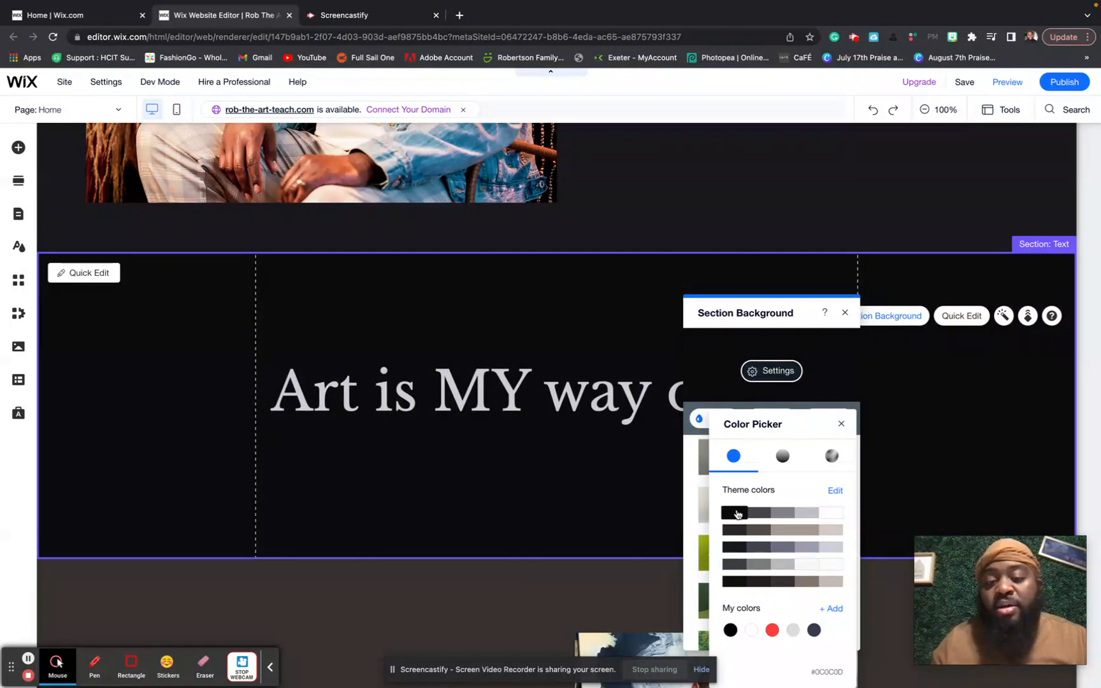
click(738, 514)
click(617, 512)
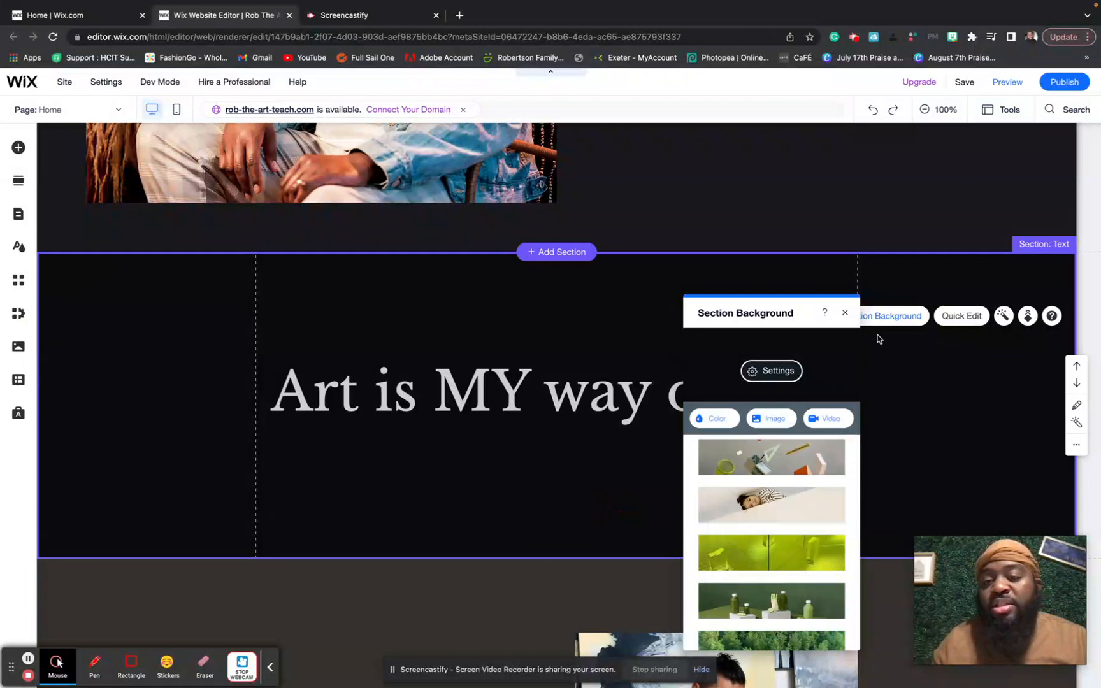
click(844, 313)
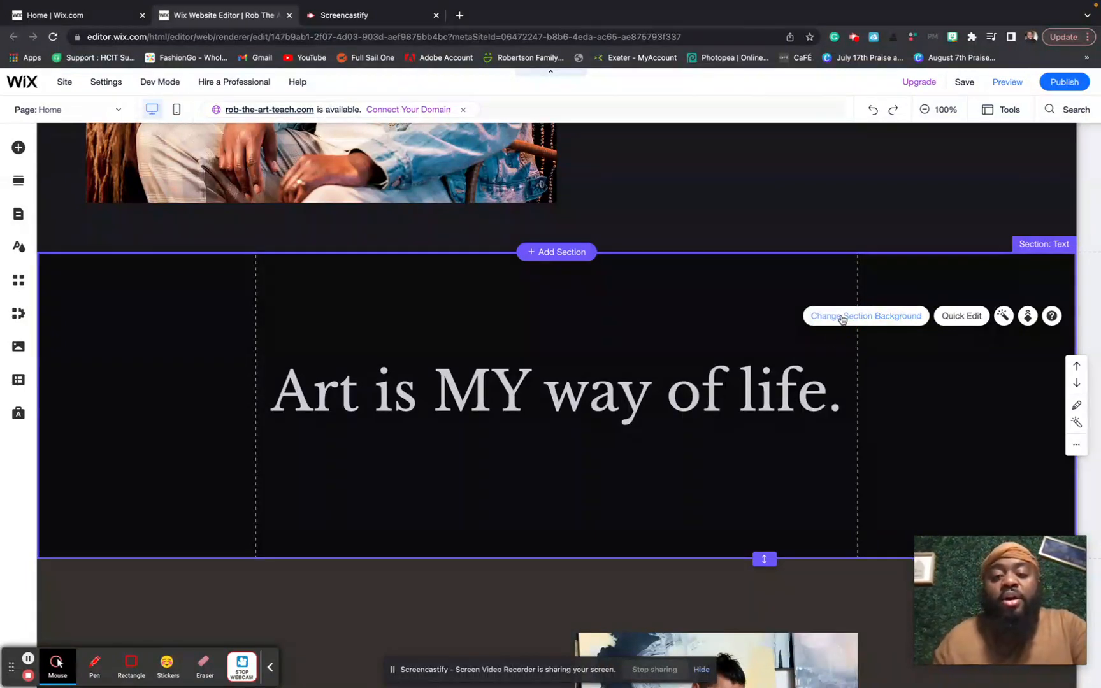
click(759, 408)
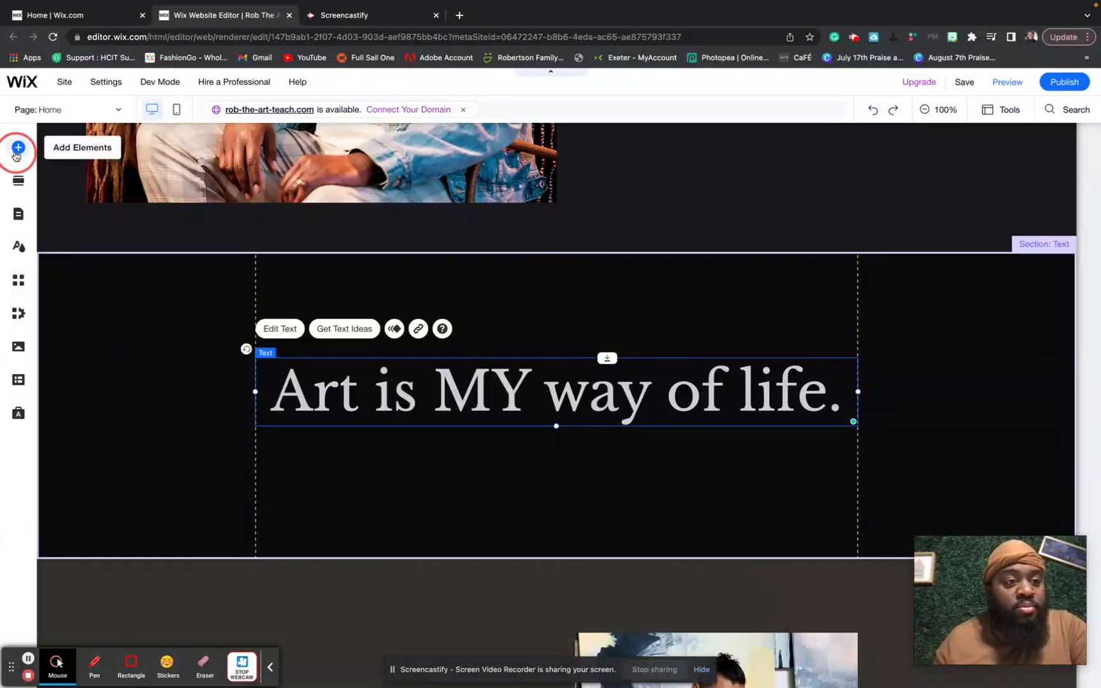
- Browse the Image, Button and Strip elements, then the Decorative shapes
click(17, 148)
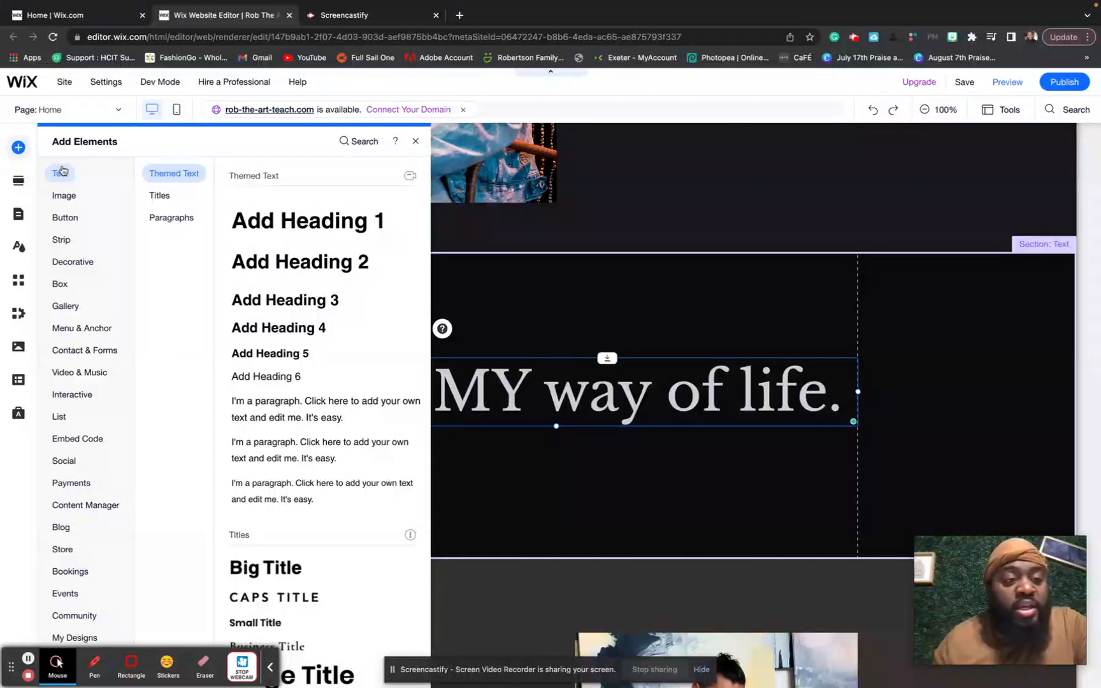
click(73, 197)
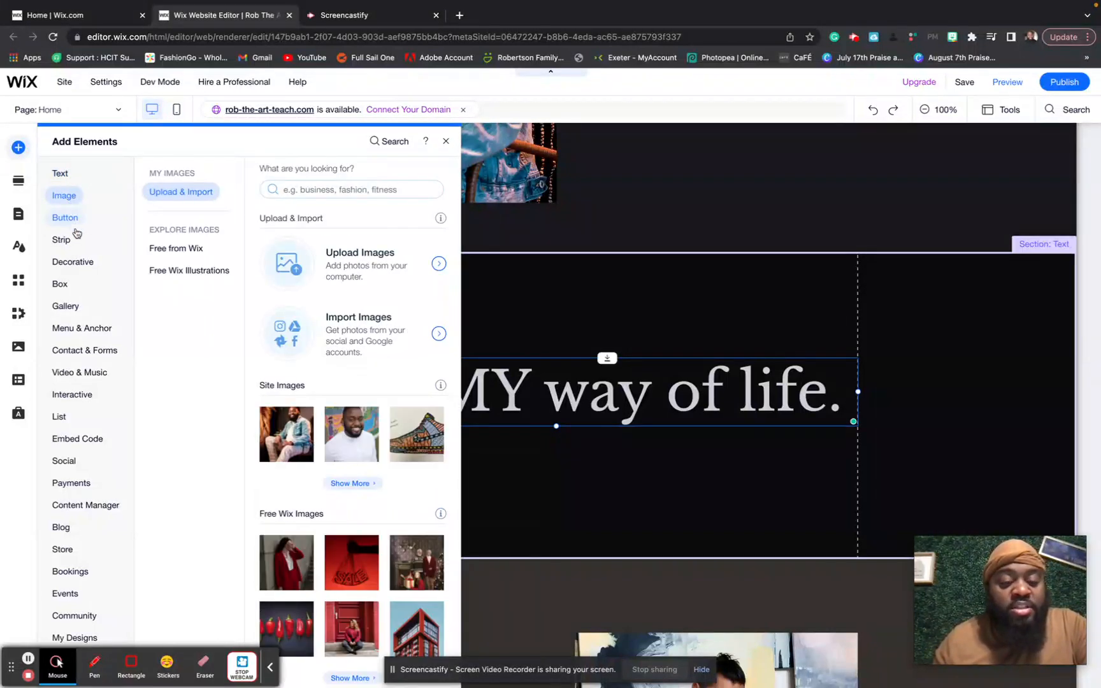
click(68, 217)
click(62, 241)
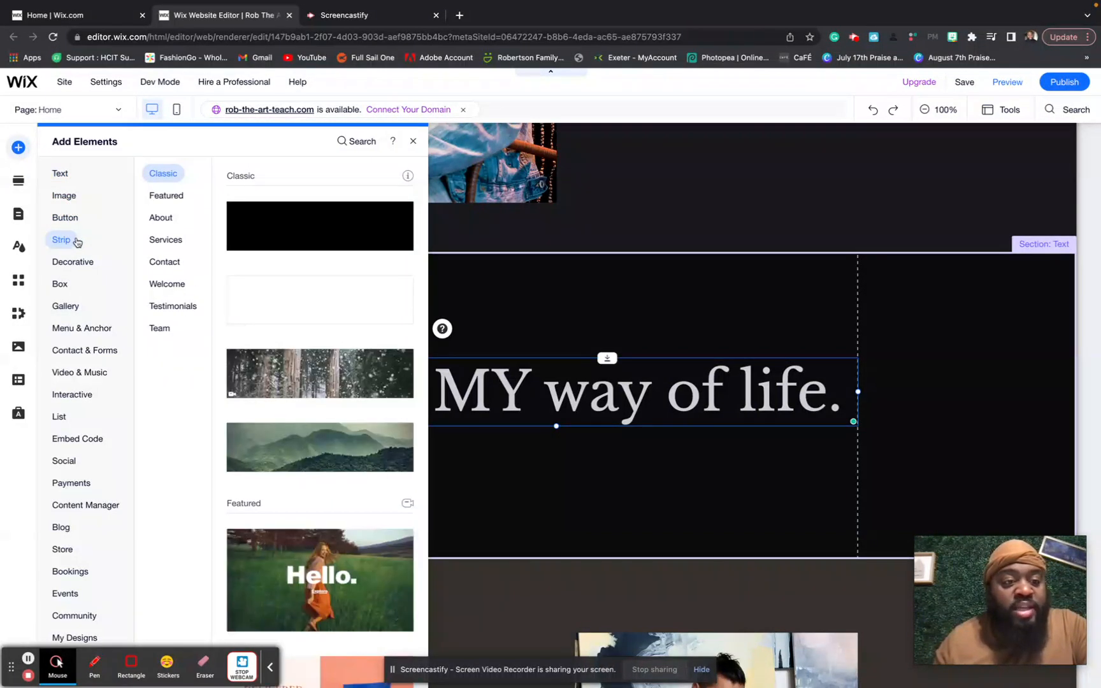
click(73, 263)
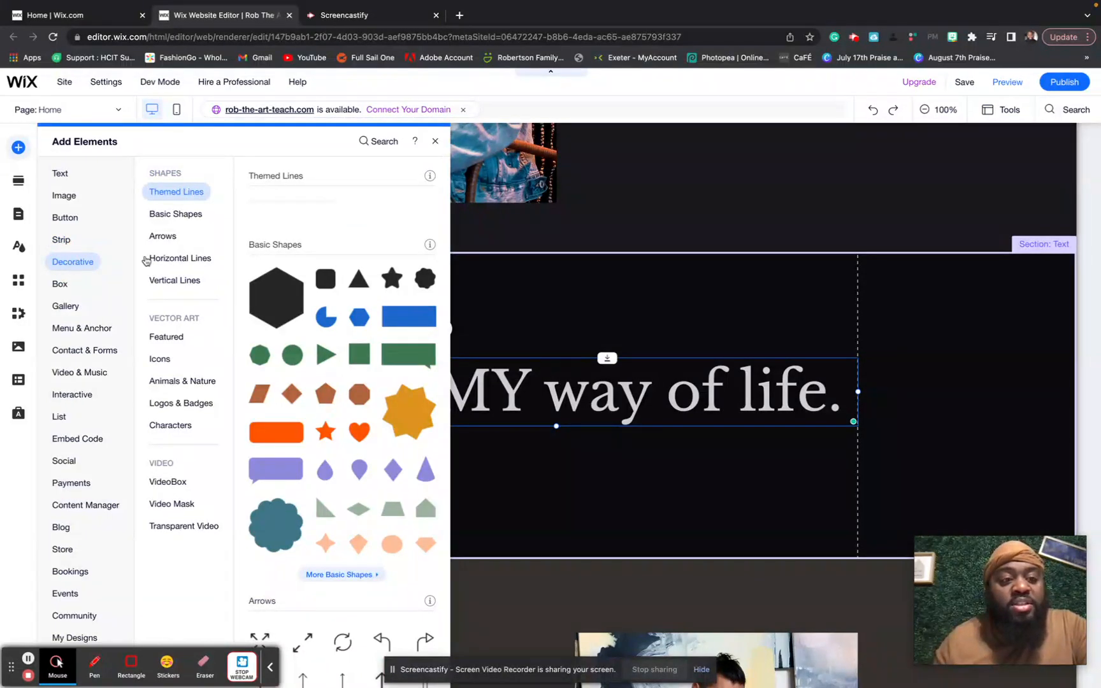
scroll(292, 283, down, 3)
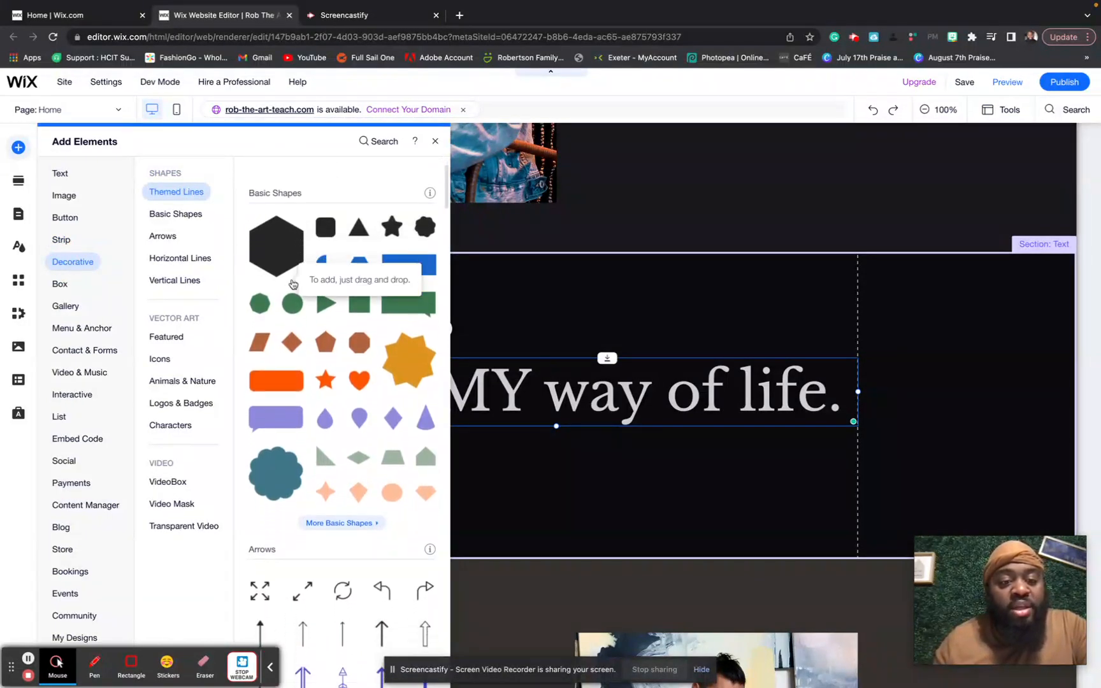
scroll(293, 284, down, 4)
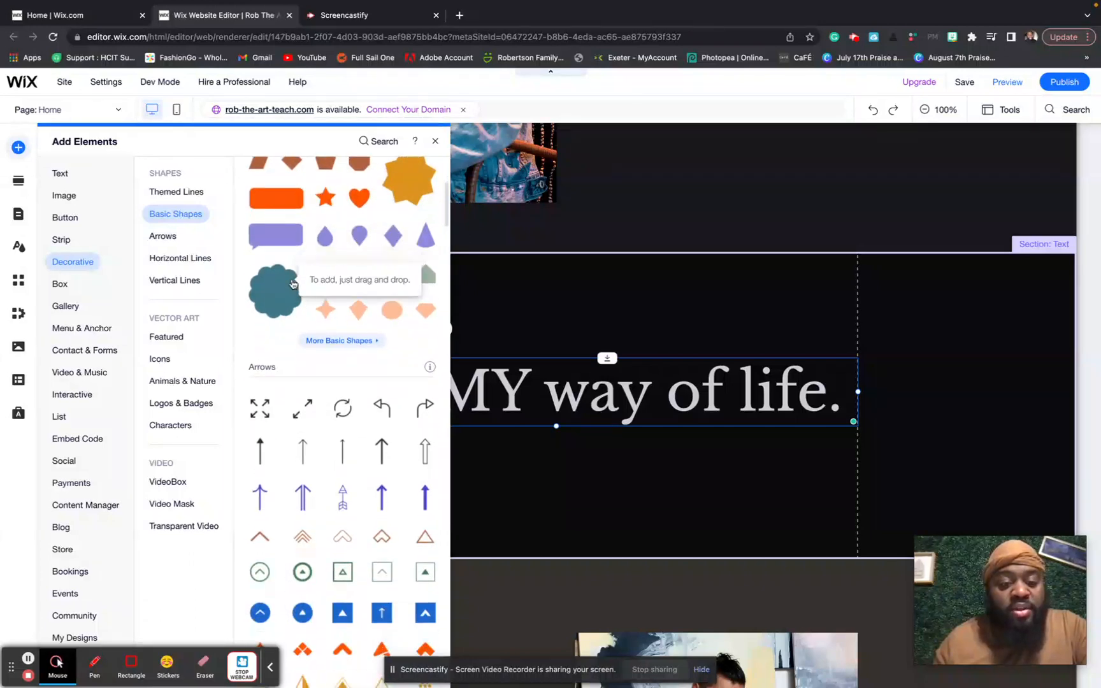
scroll(292, 284, down, 9)
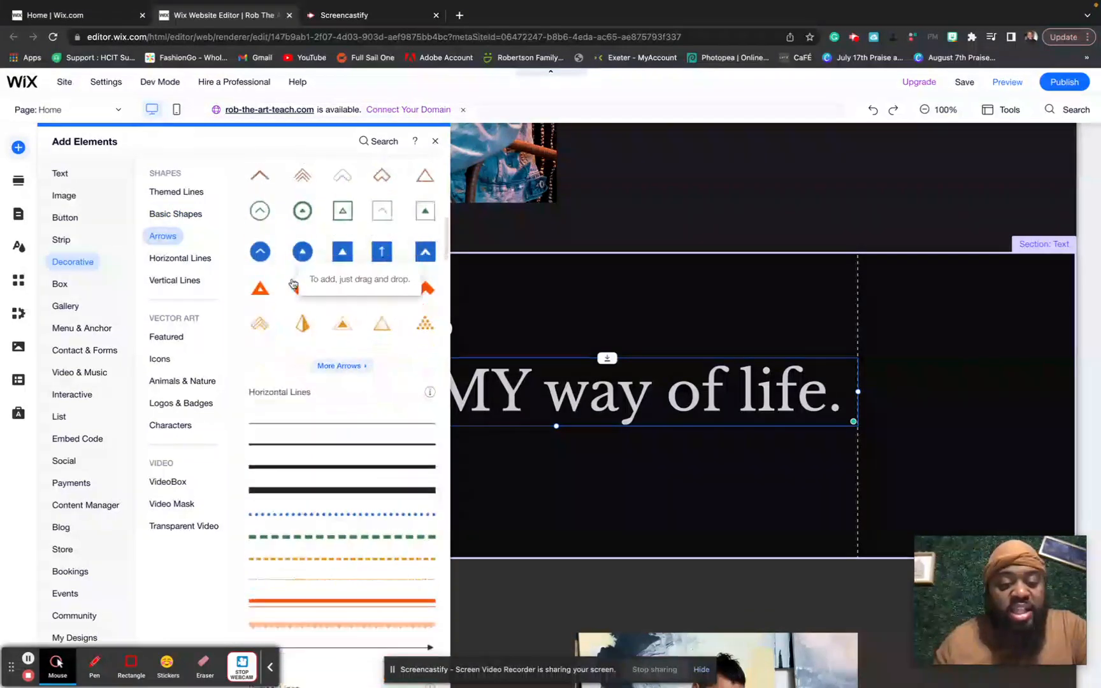
scroll(293, 282, down, 5)
scroll(293, 282, up, 8)
scroll(292, 283, up, 10)
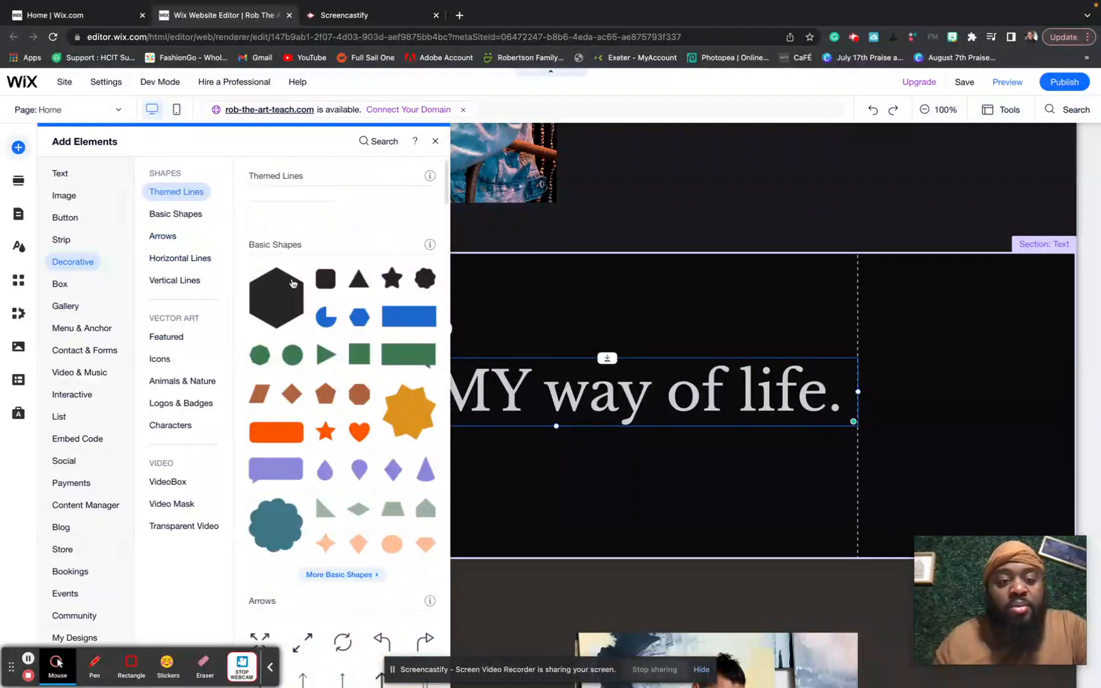
- Add the Speech Marks shape from the basic-shapes vector art library to the page
click(342, 578)
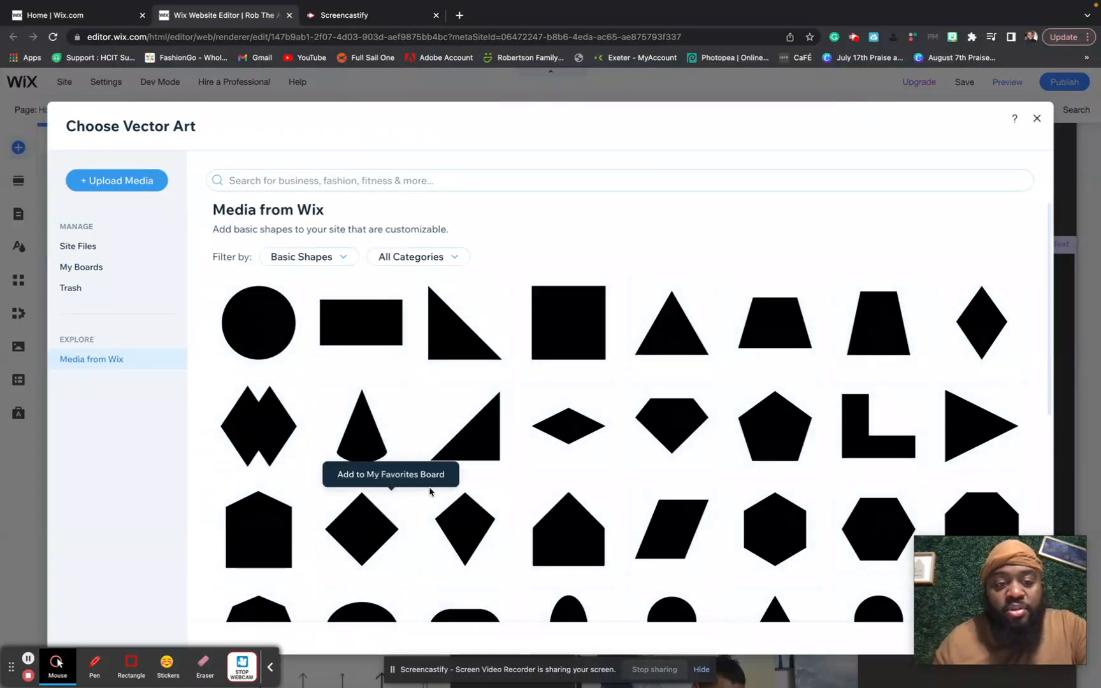
scroll(521, 508, down, 10)
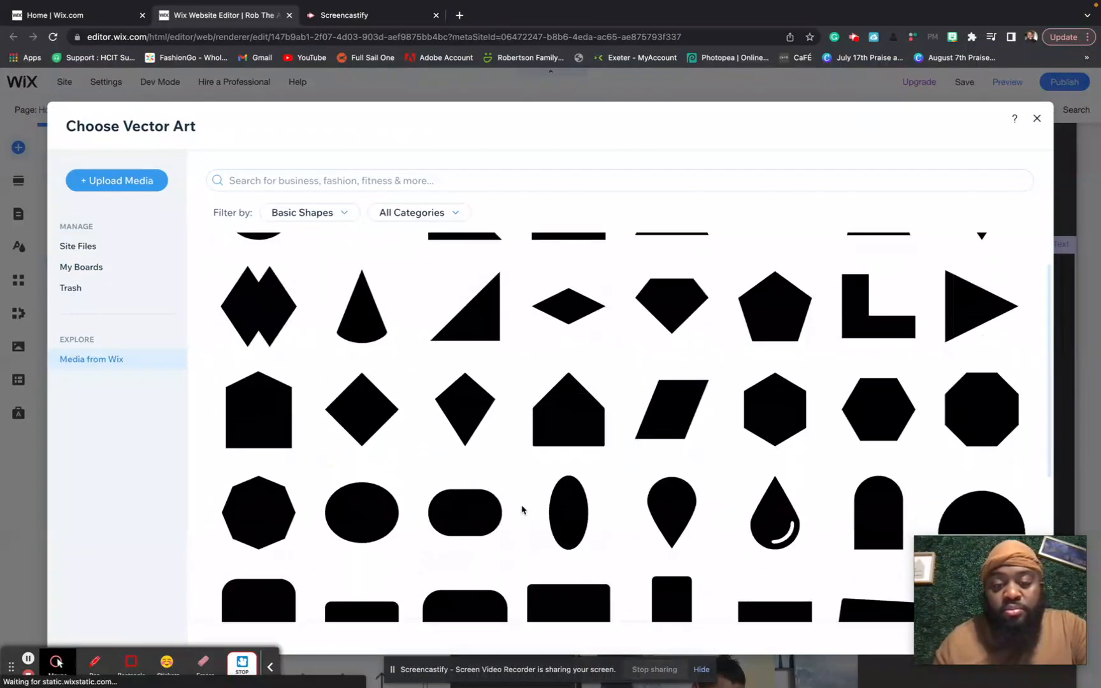
scroll(522, 509, down, 4)
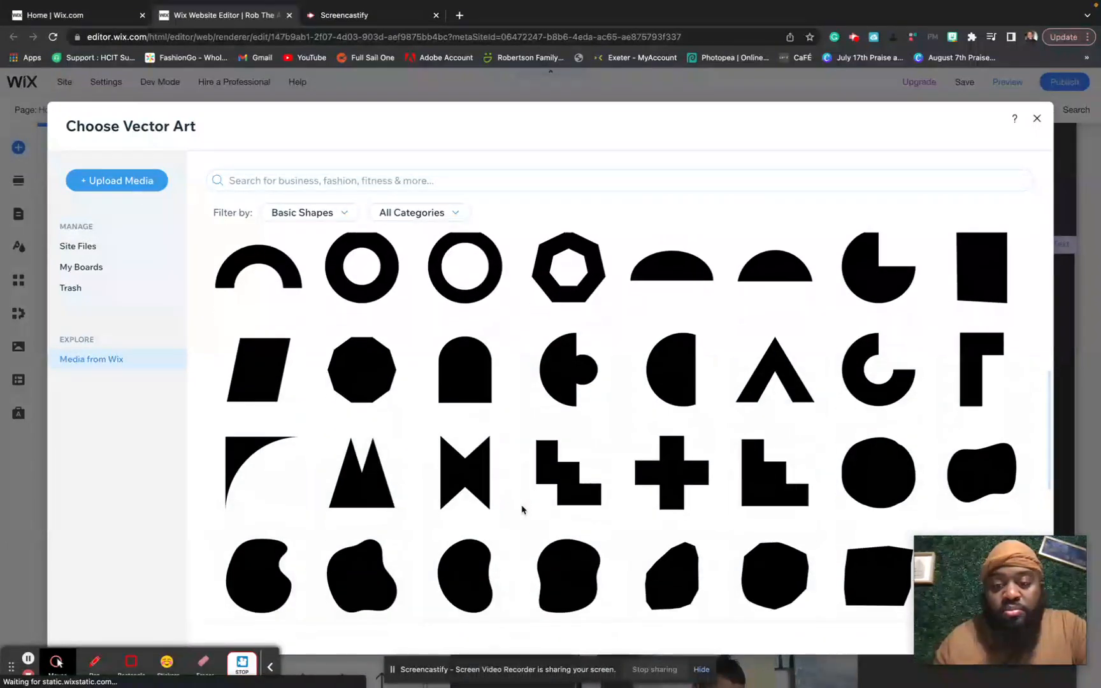
scroll(521, 508, down, 3)
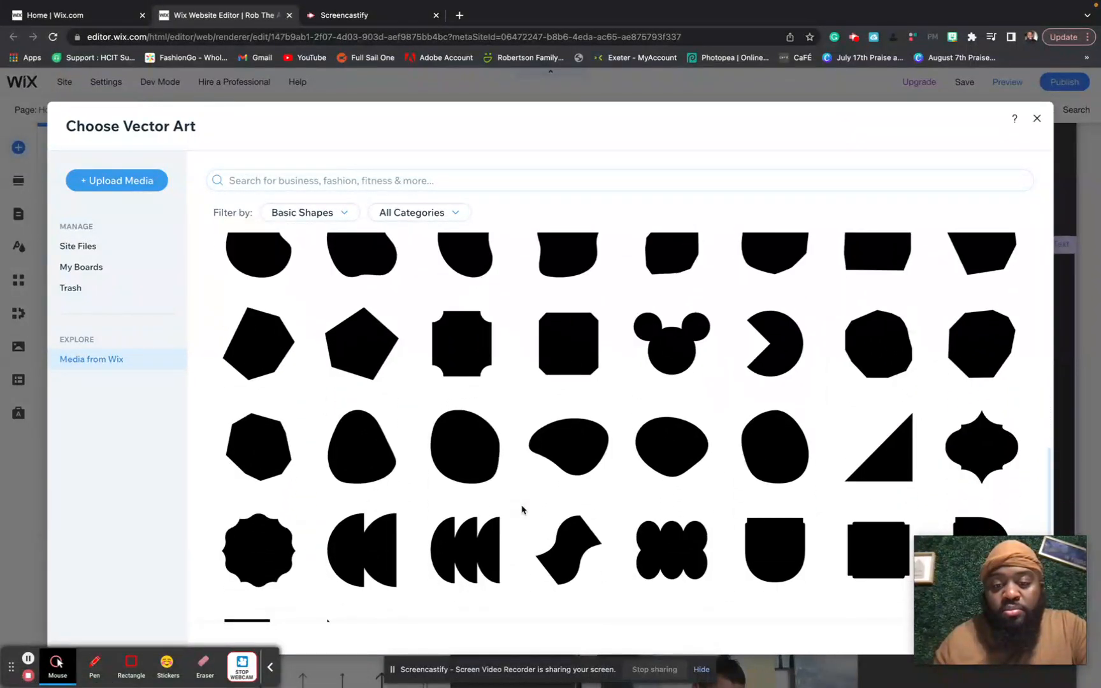
scroll(521, 508, down, 6)
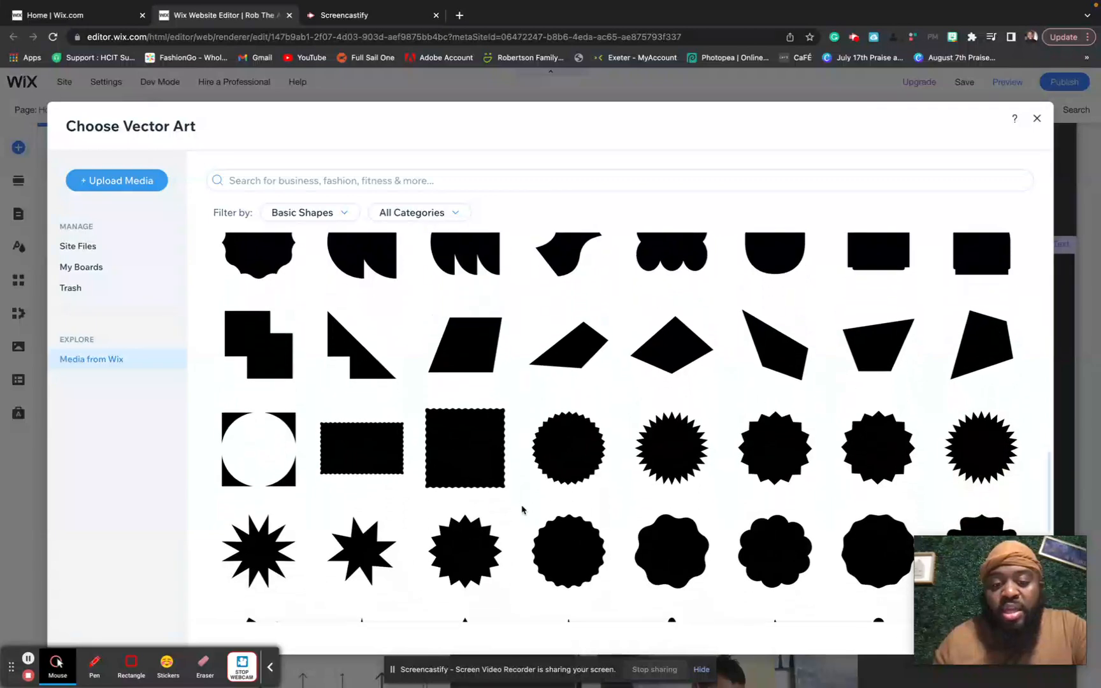
scroll(521, 509, down, 8)
scroll(522, 510, down, 4)
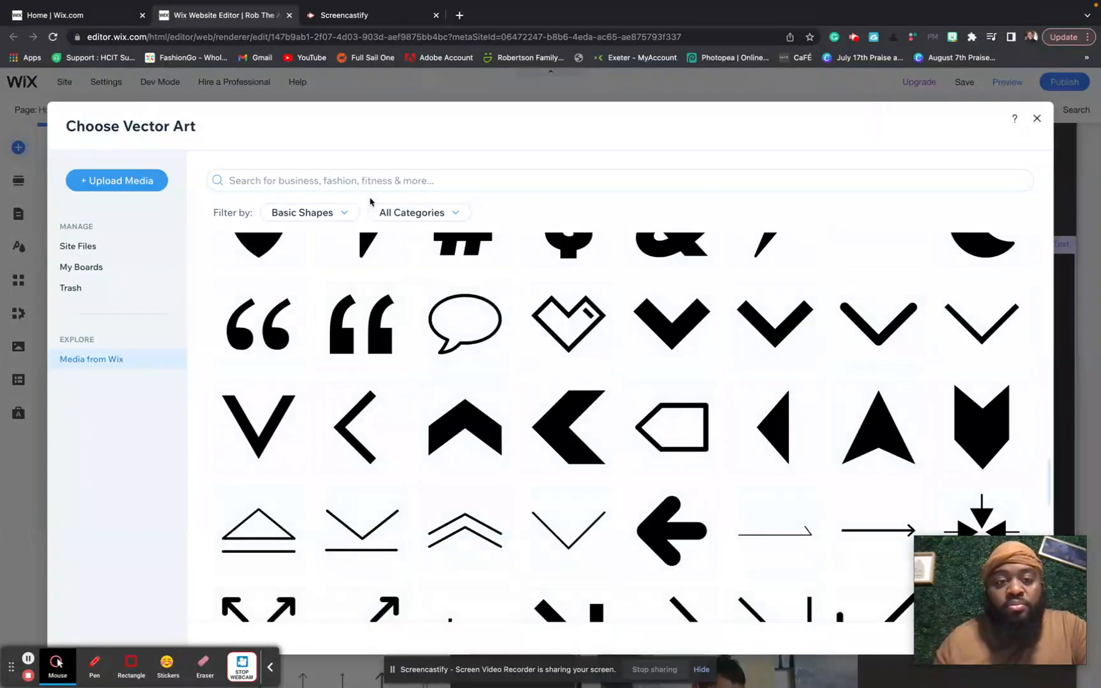
mouse_move(284, 319)
click(282, 320)
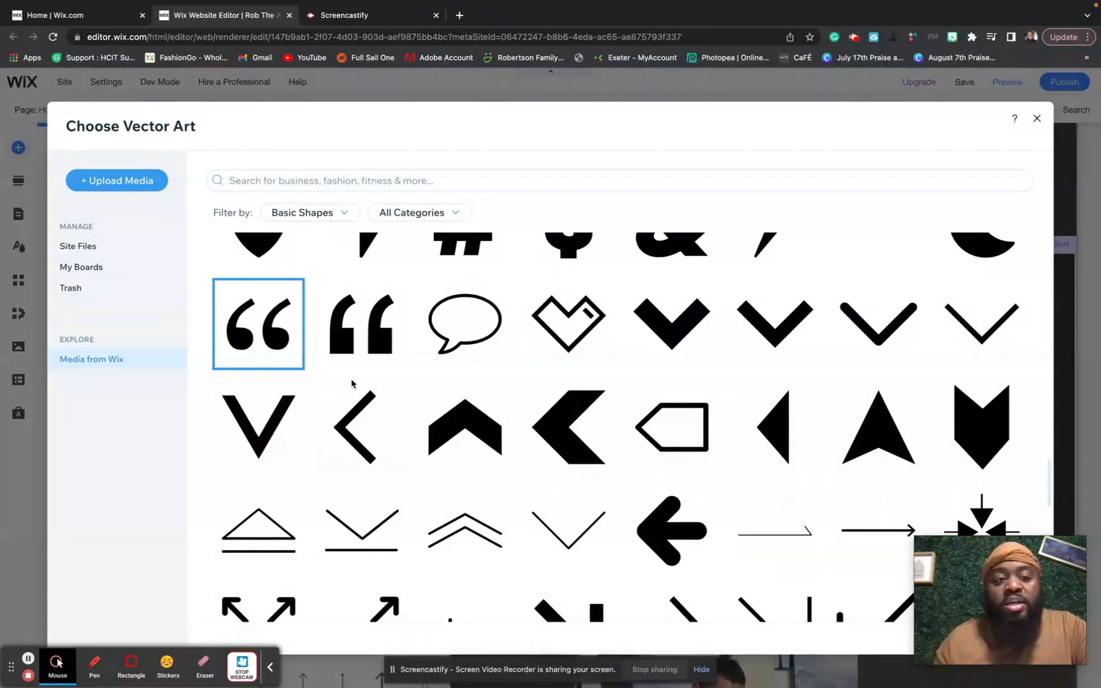
double_click(220, 313)
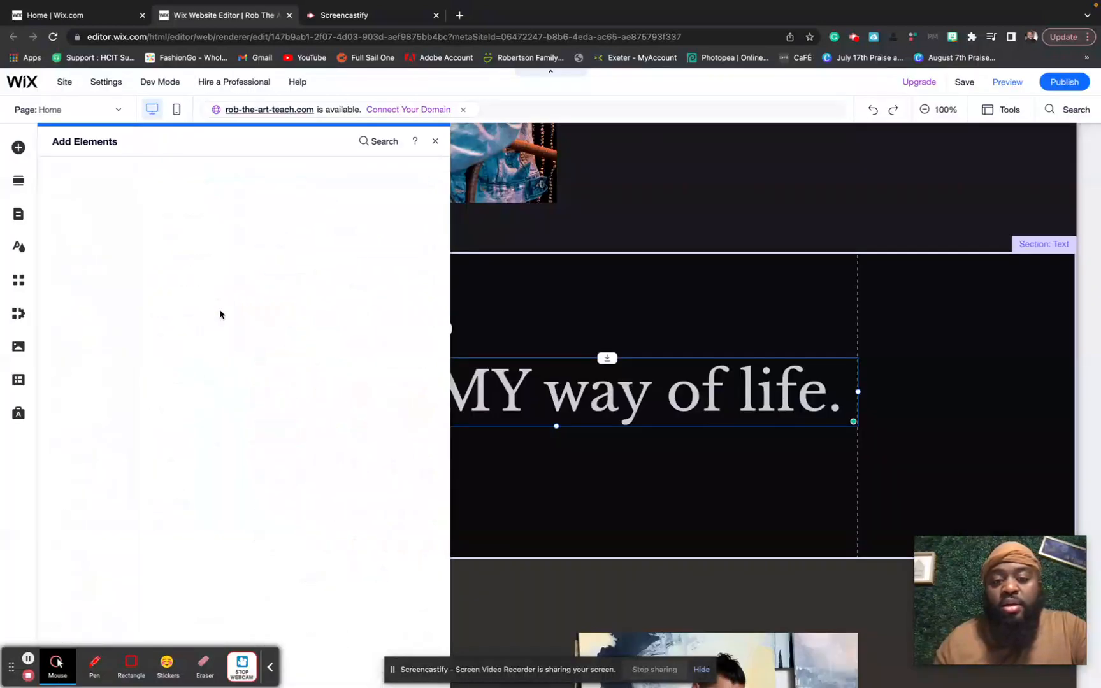
- Move the speech marks above the heading and make them white at 100% opacity
drag(587, 424, 584, 329)
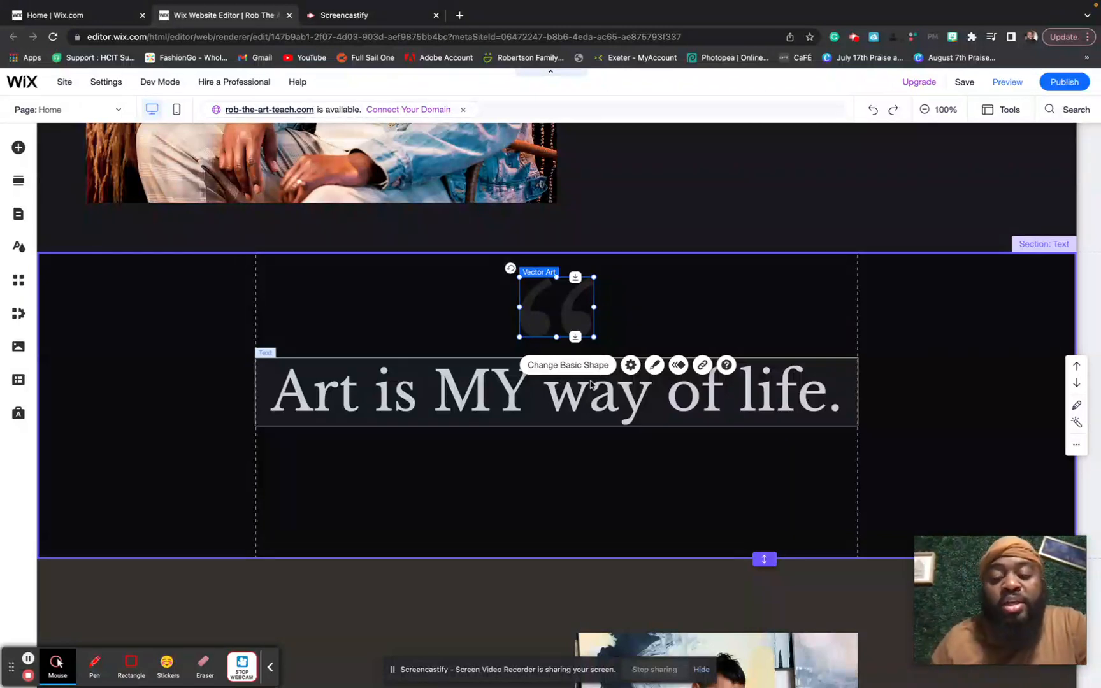
click(657, 368)
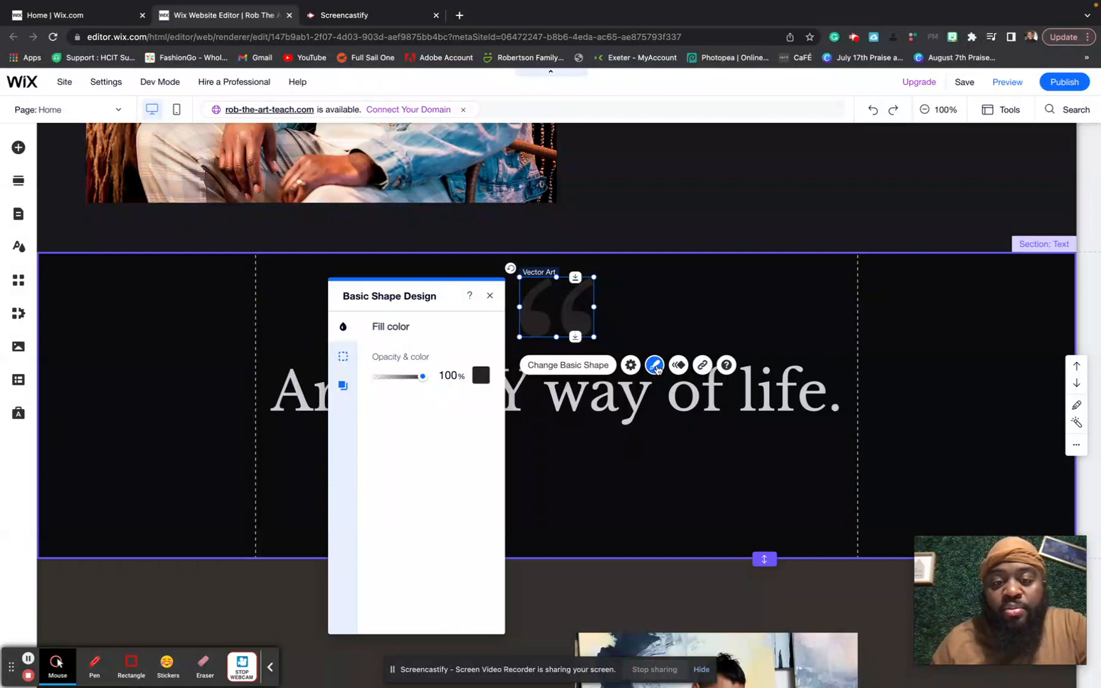
click(482, 378)
click(441, 394)
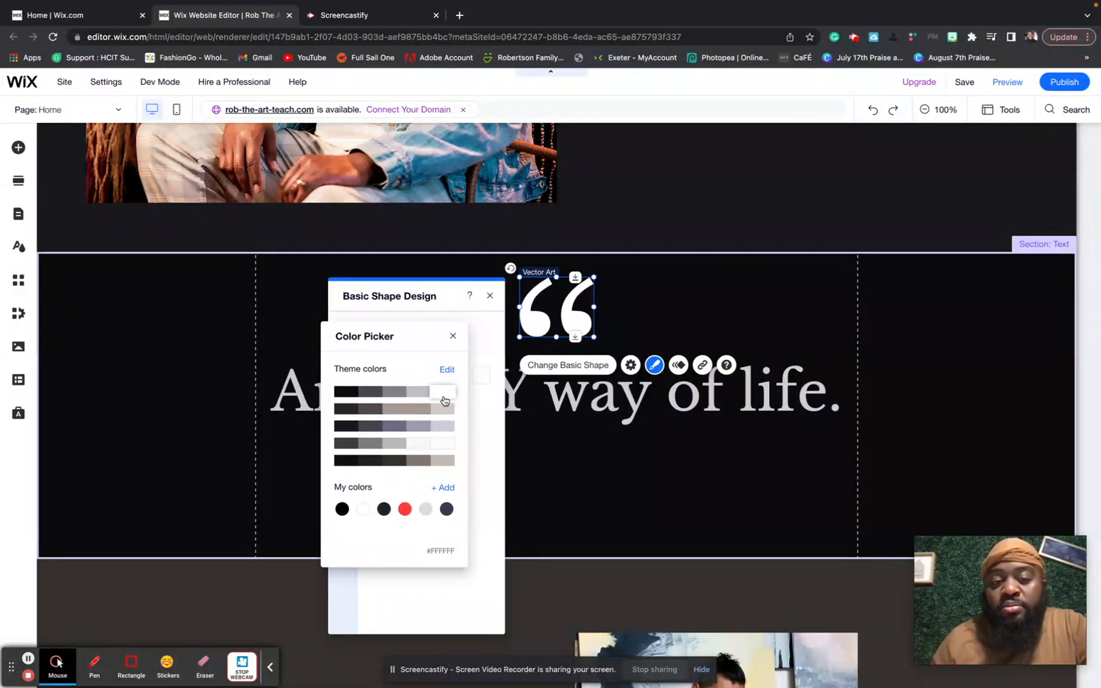
click(490, 427)
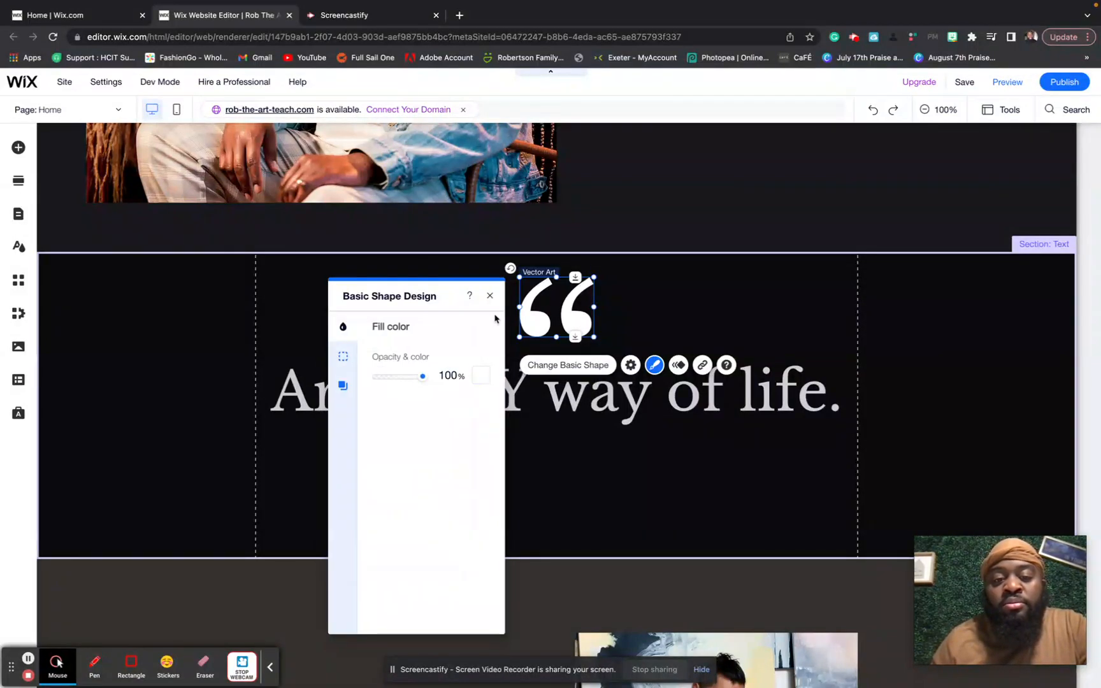
drag(422, 380, 471, 387)
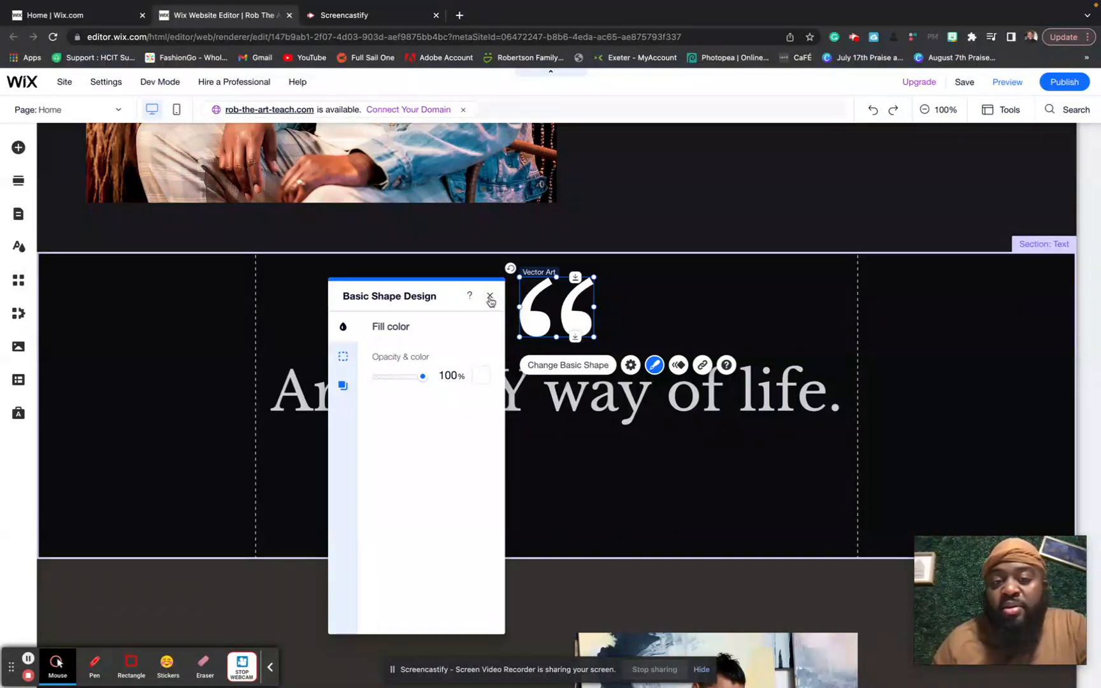
- Close the Basic Shape Design panel and save the site under the free Wix.com domain
click(491, 298)
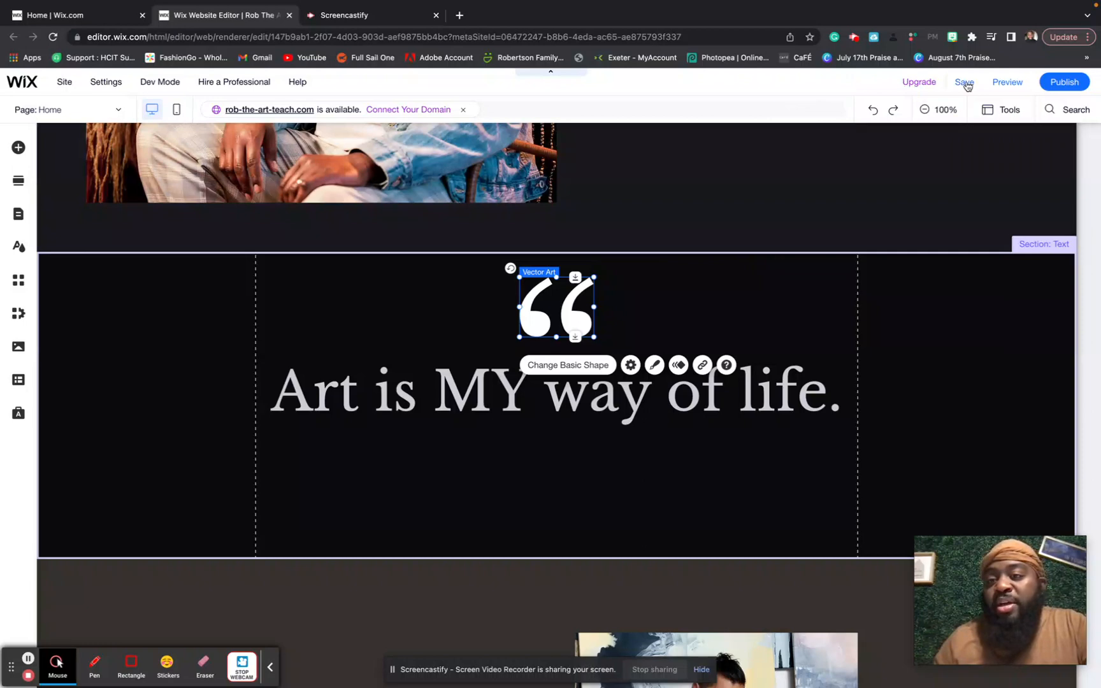
mouse_move(977, 78)
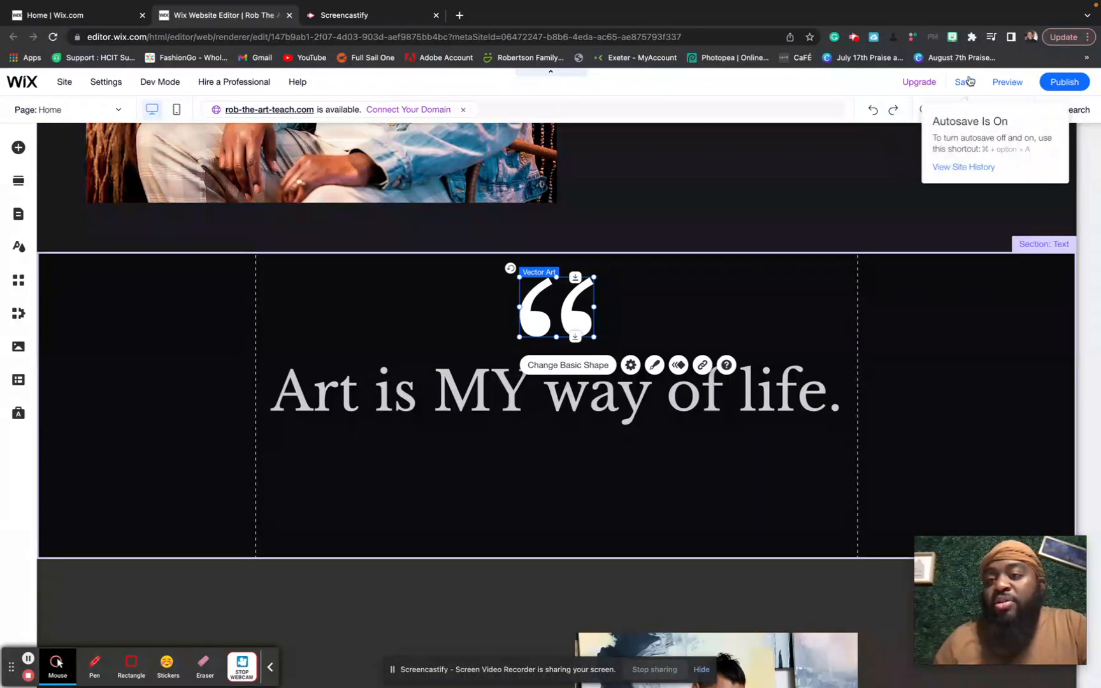
click(966, 81)
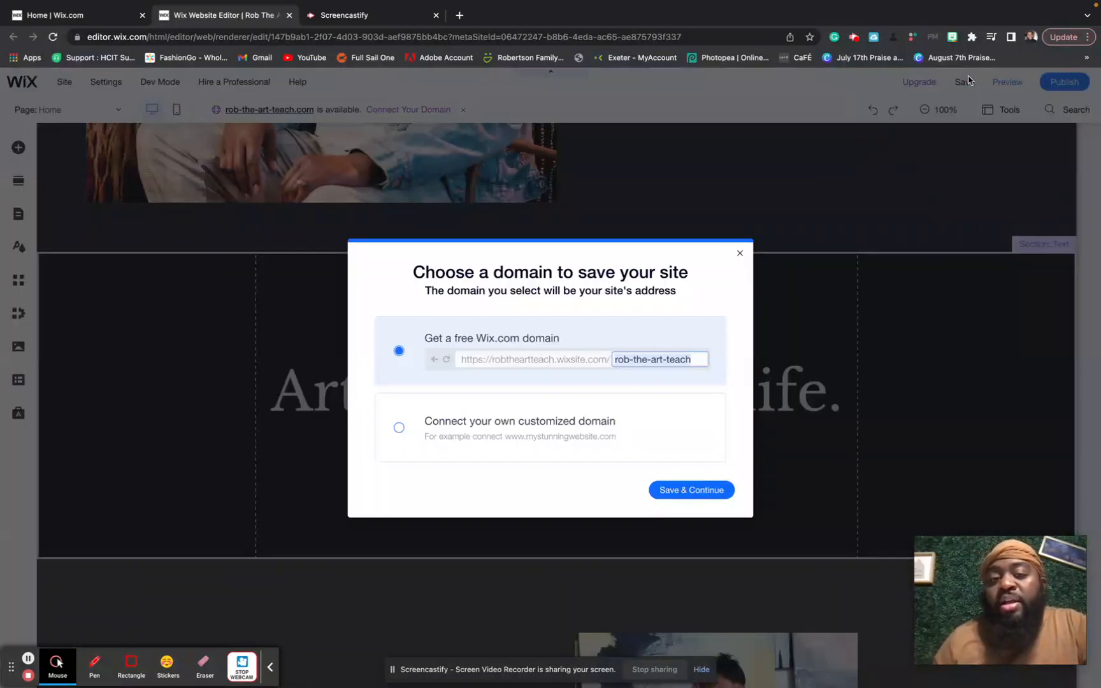
click(723, 489)
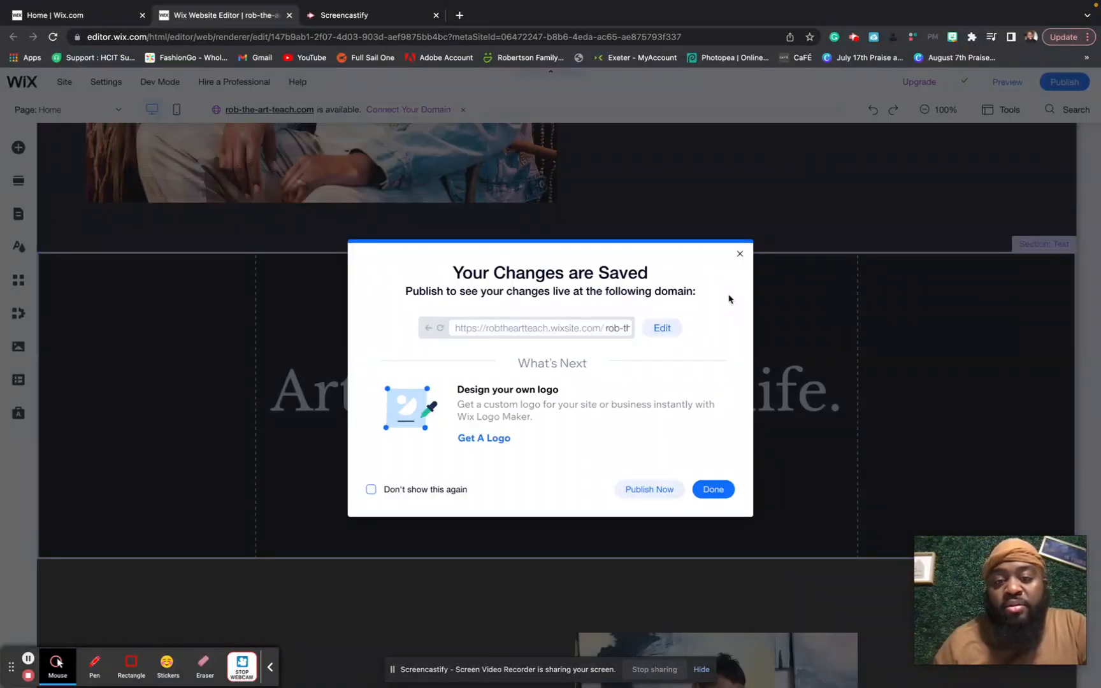
click(738, 255)
- Link the 'View Select Creations' text to the Portfolio page, opening in the current window
scroll(666, 402, down, 4)
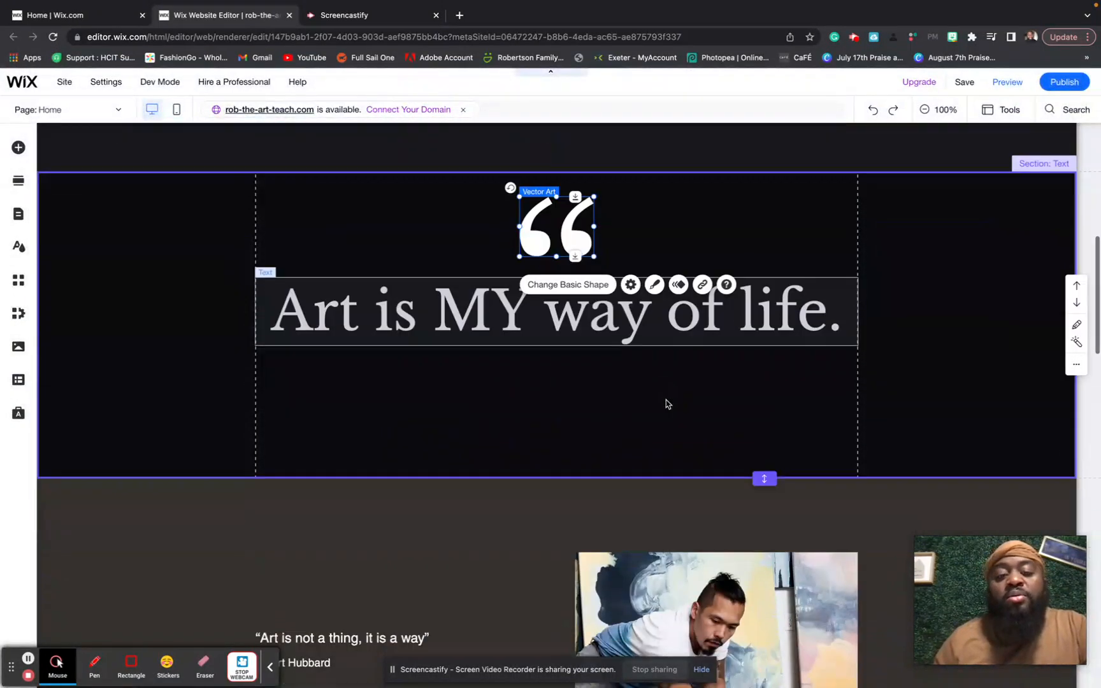
scroll(666, 404, down, 3)
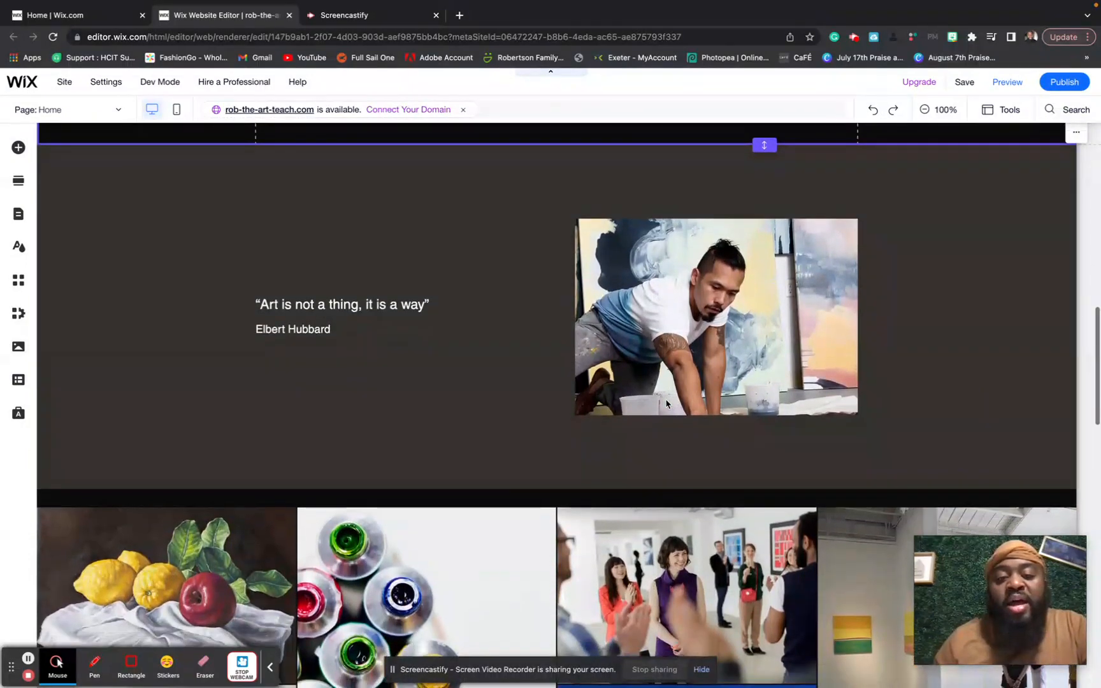
scroll(666, 403, up, 8)
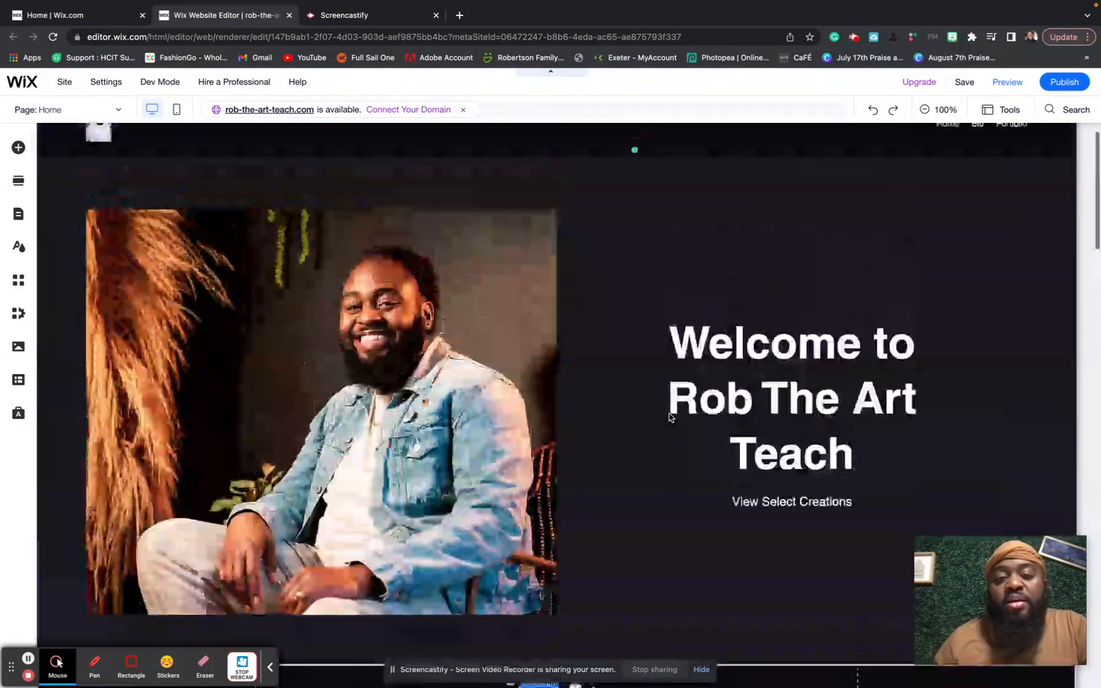
scroll(669, 417, down, 8)
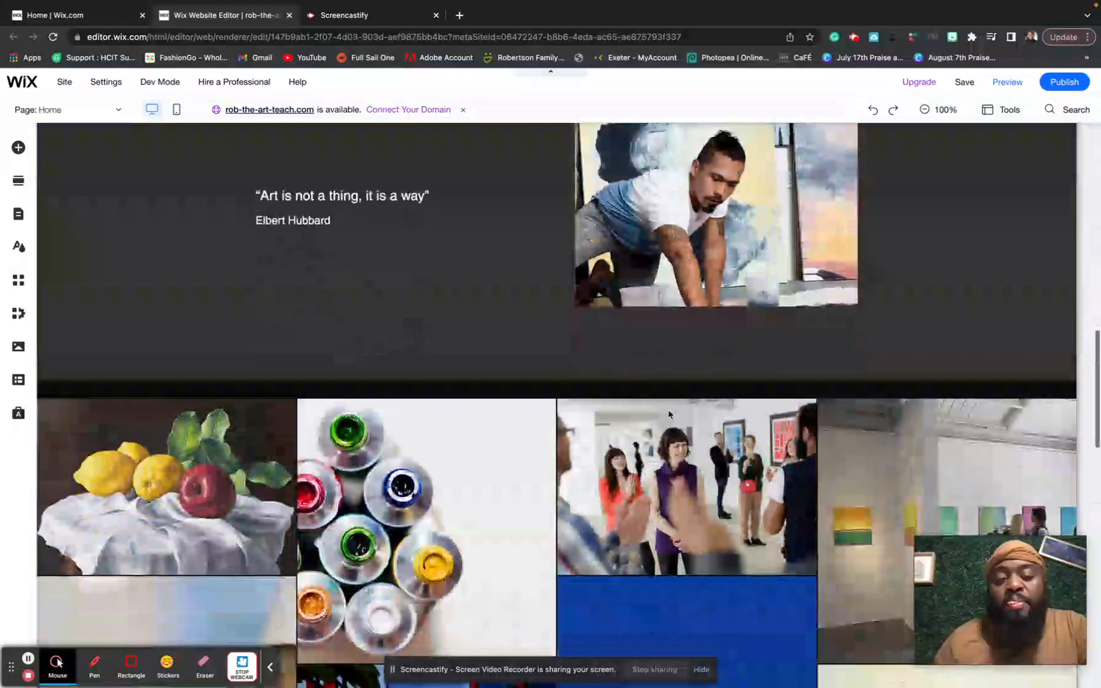
scroll(670, 415, up, 8)
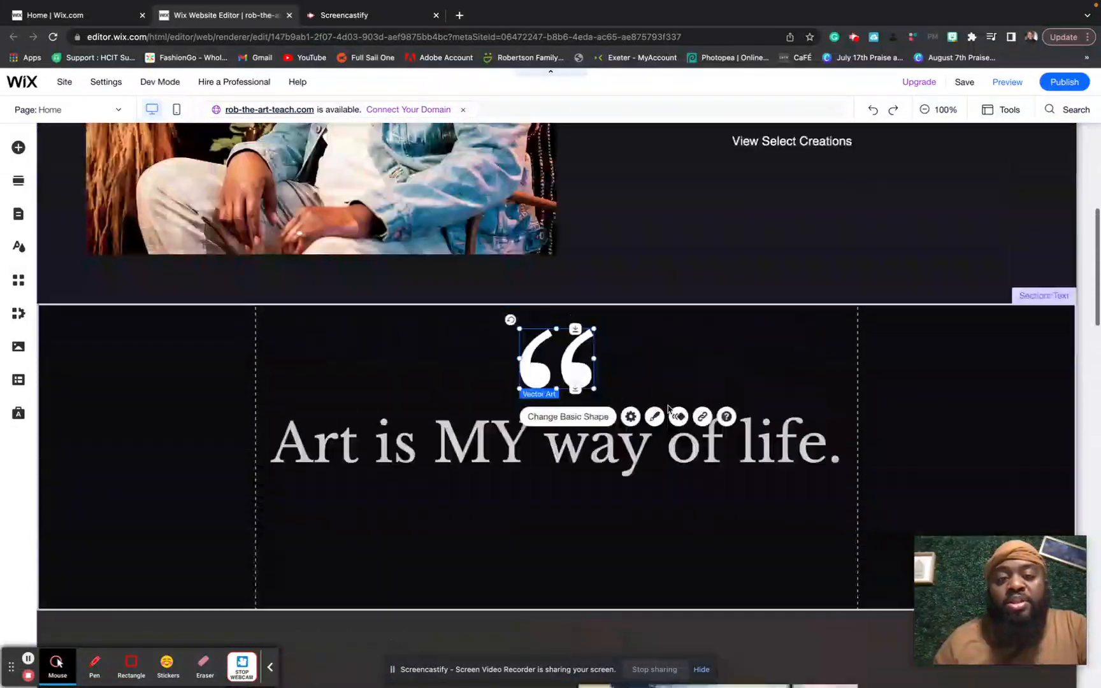
scroll(669, 410, up, 1)
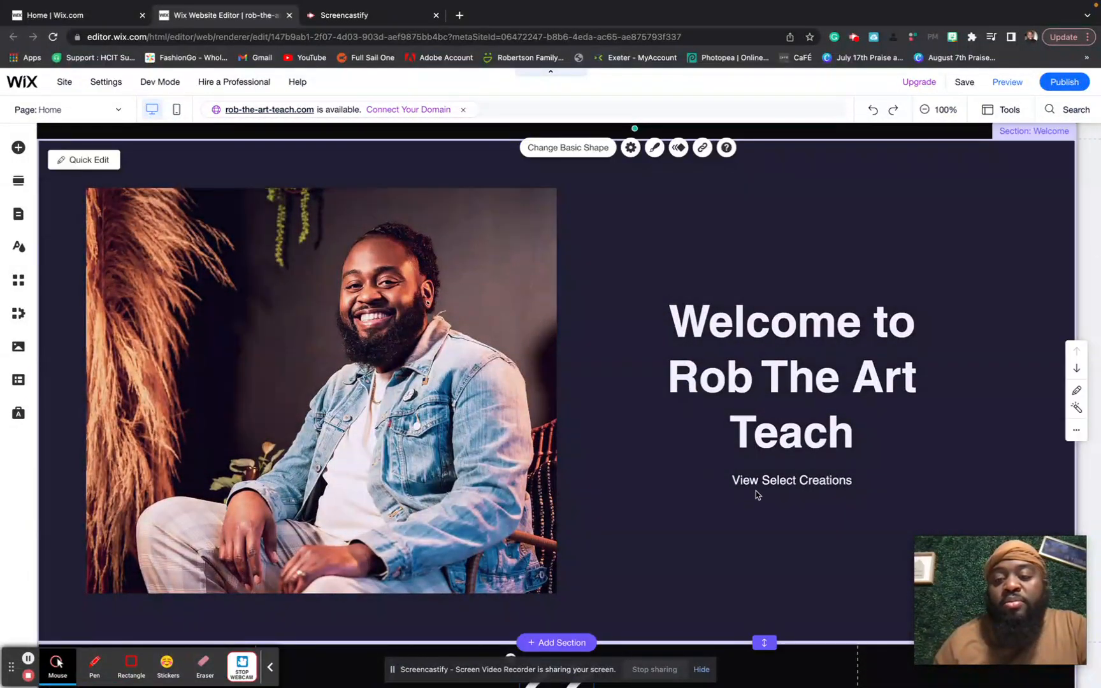
click(759, 491)
double_click(753, 484)
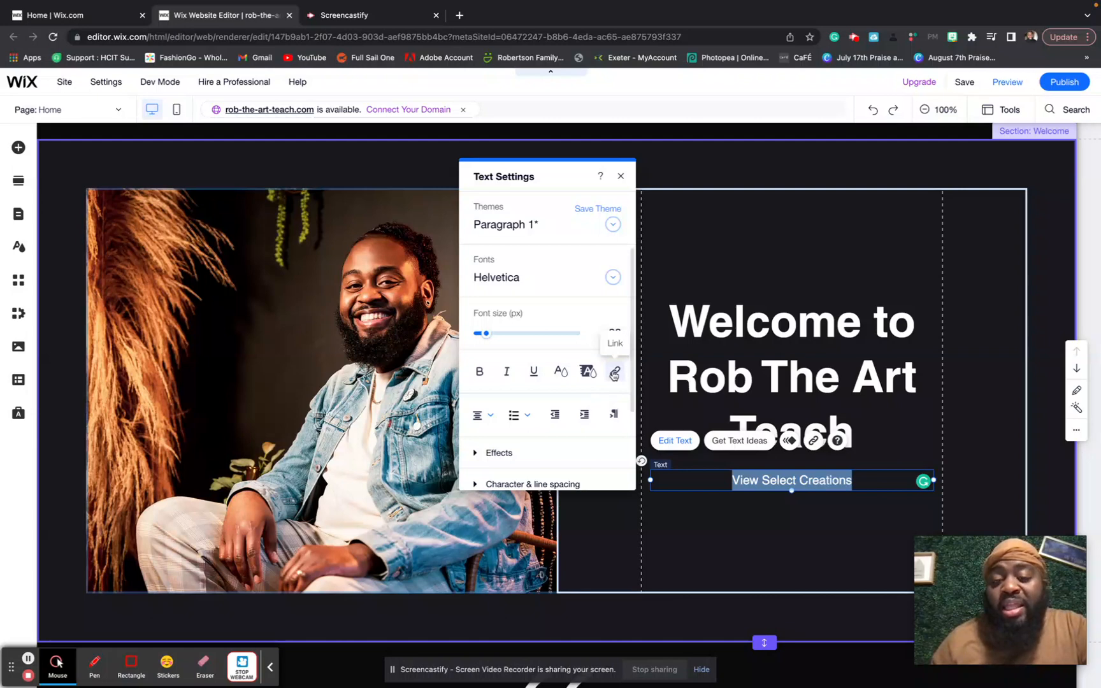
click(614, 375)
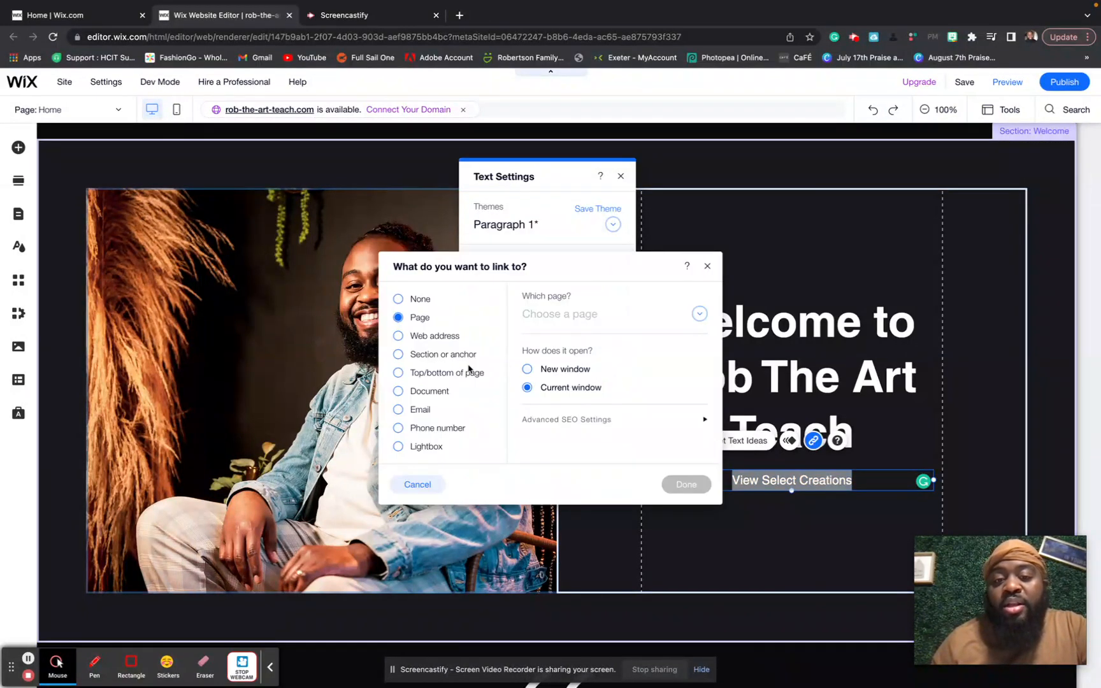
click(644, 323)
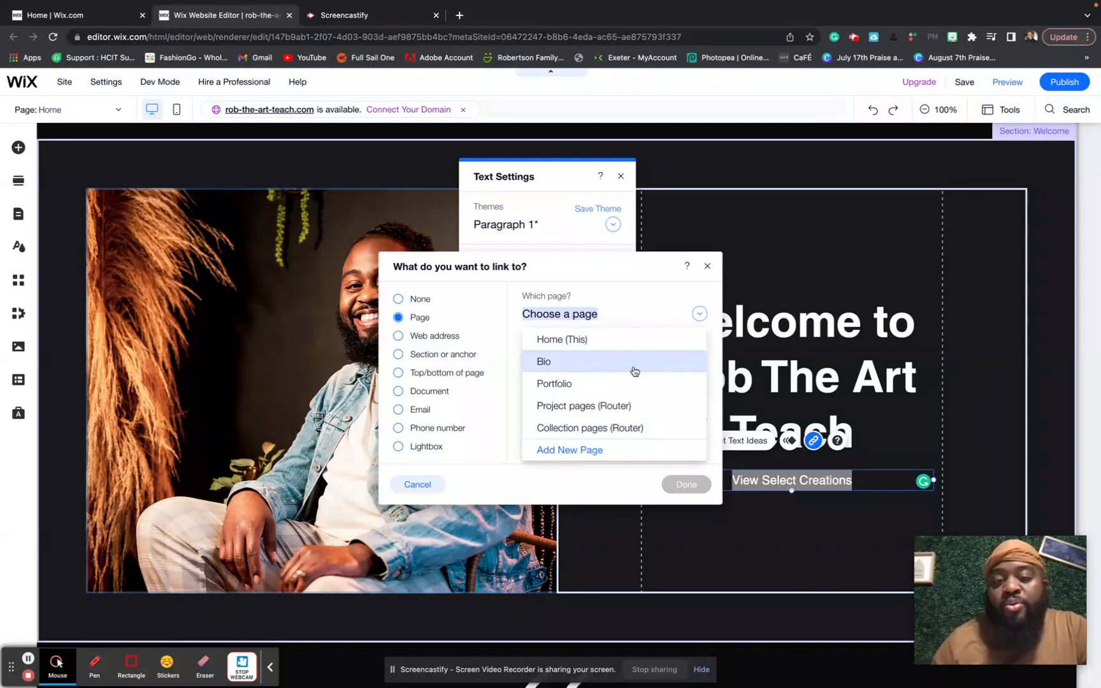
click(632, 387)
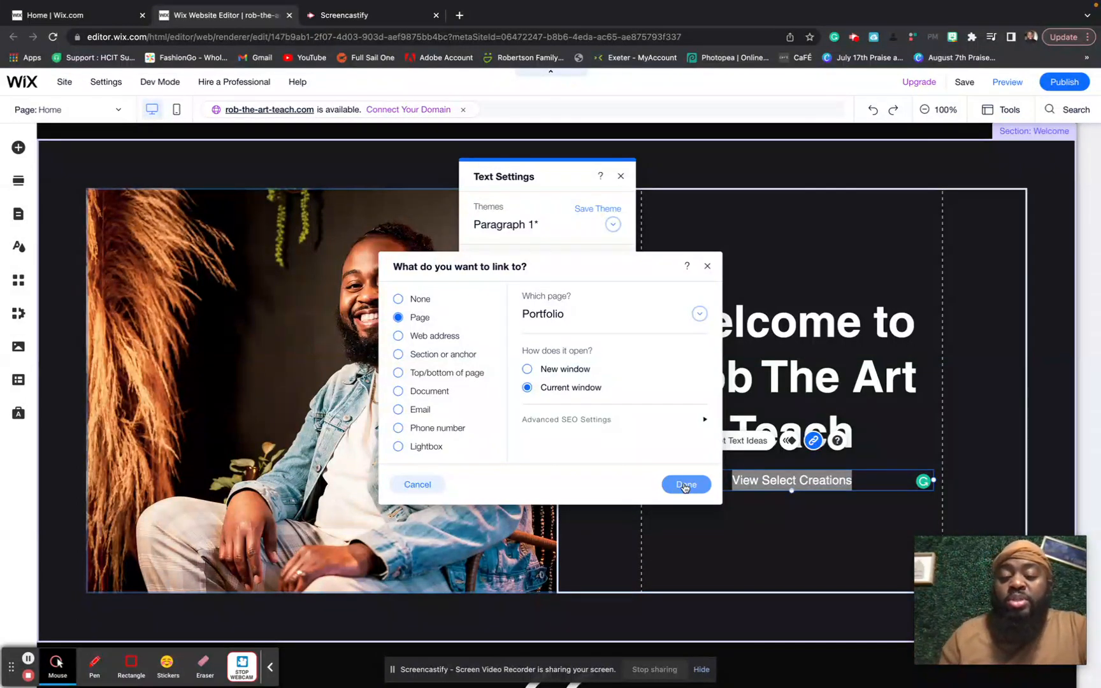
click(685, 486)
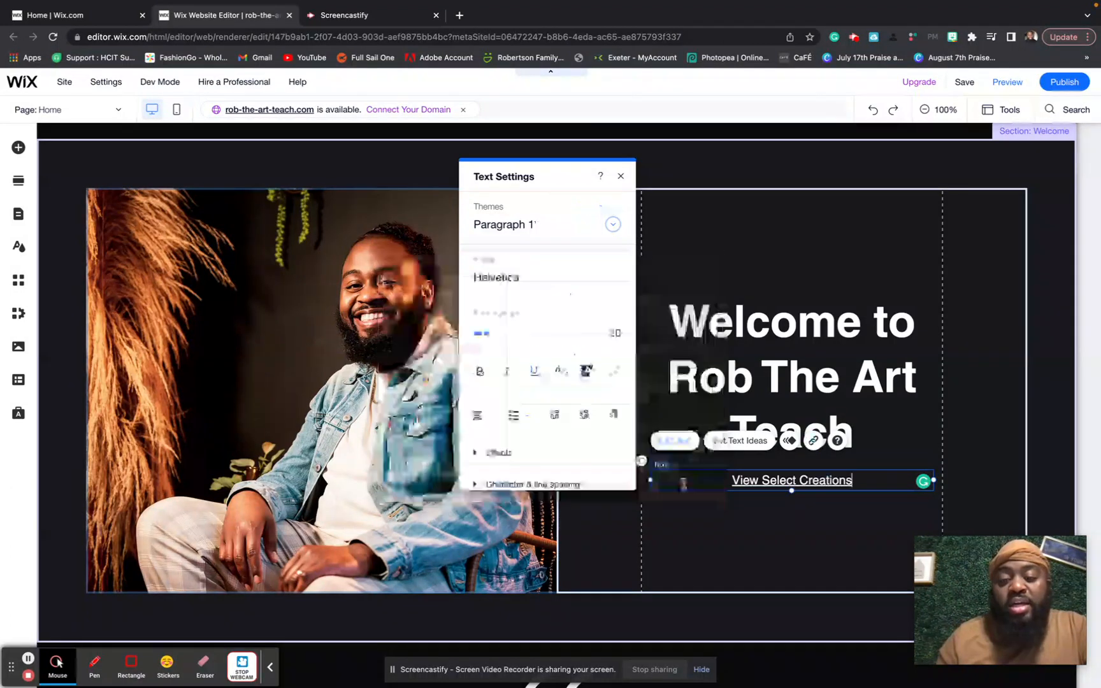
- Select the quote section's background strip and bring up its strip background options
click(774, 239)
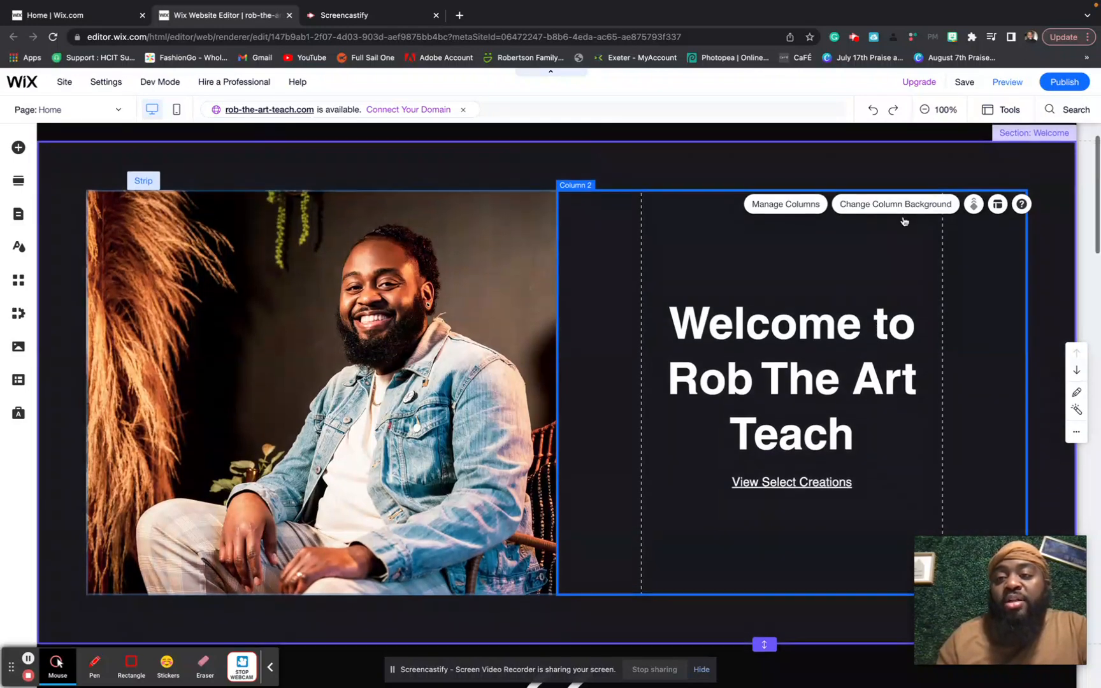
scroll(902, 217, up, 1)
scroll(794, 287, down, 12)
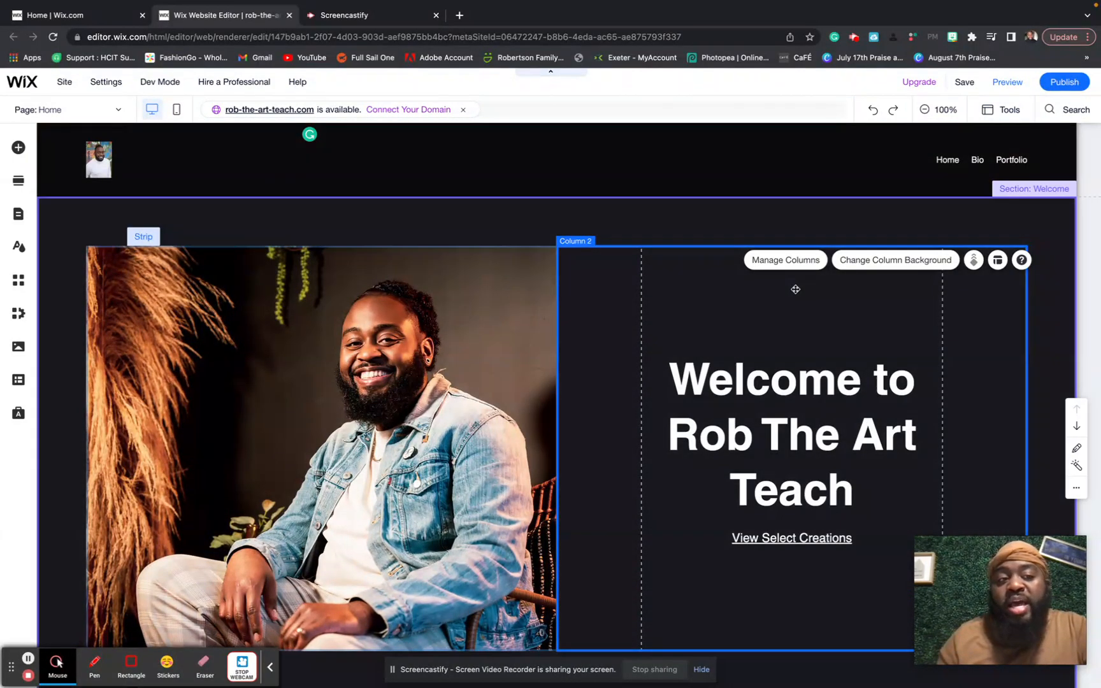
scroll(795, 293, down, 3)
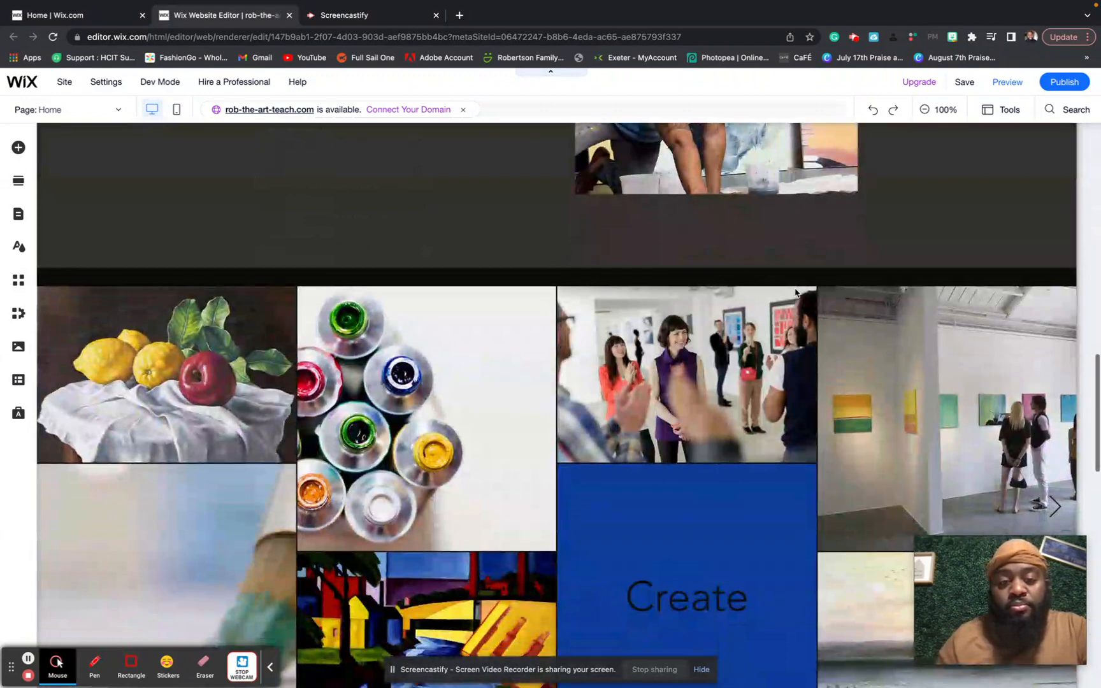
scroll(795, 292, up, 3)
scroll(795, 293, up, 2)
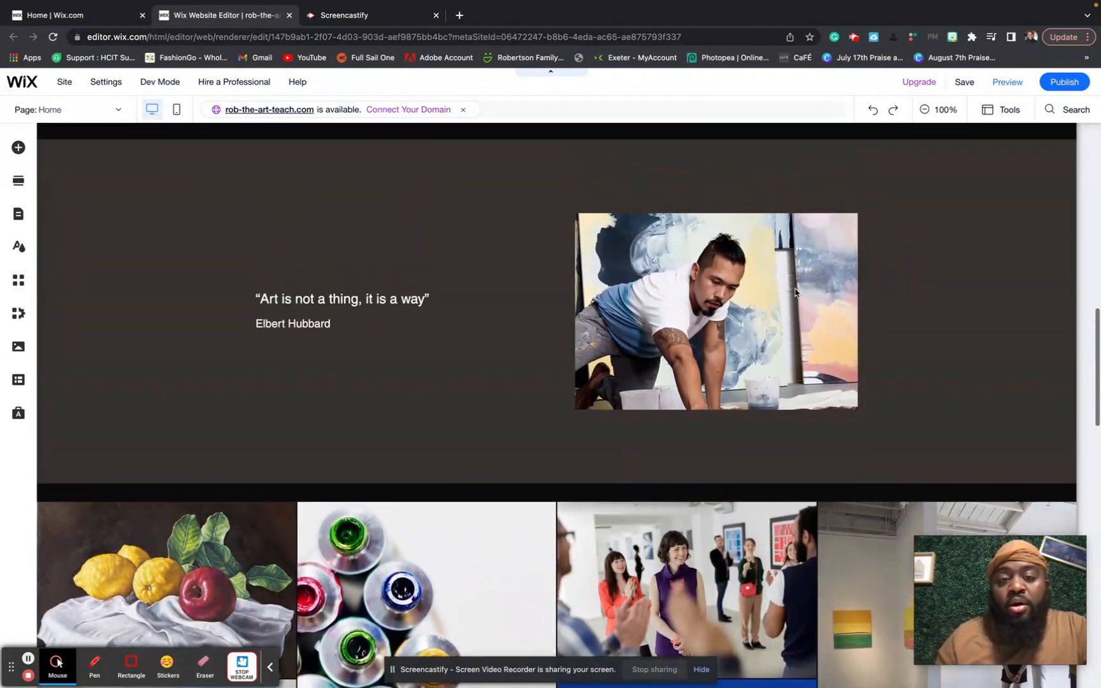
click(657, 231)
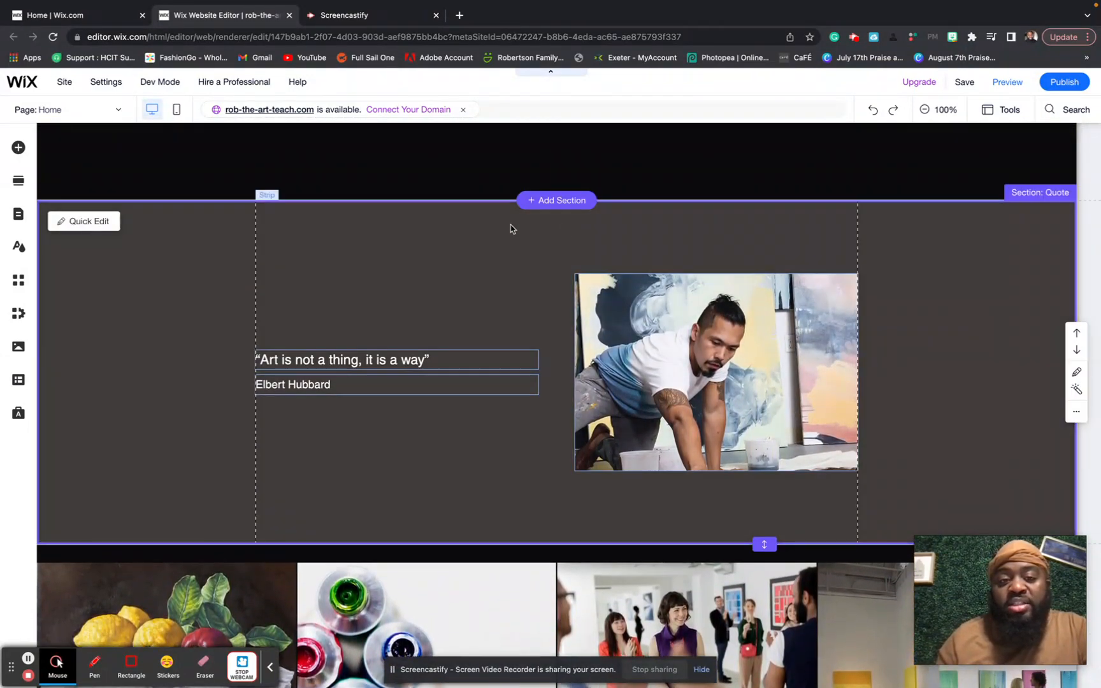
click(437, 238)
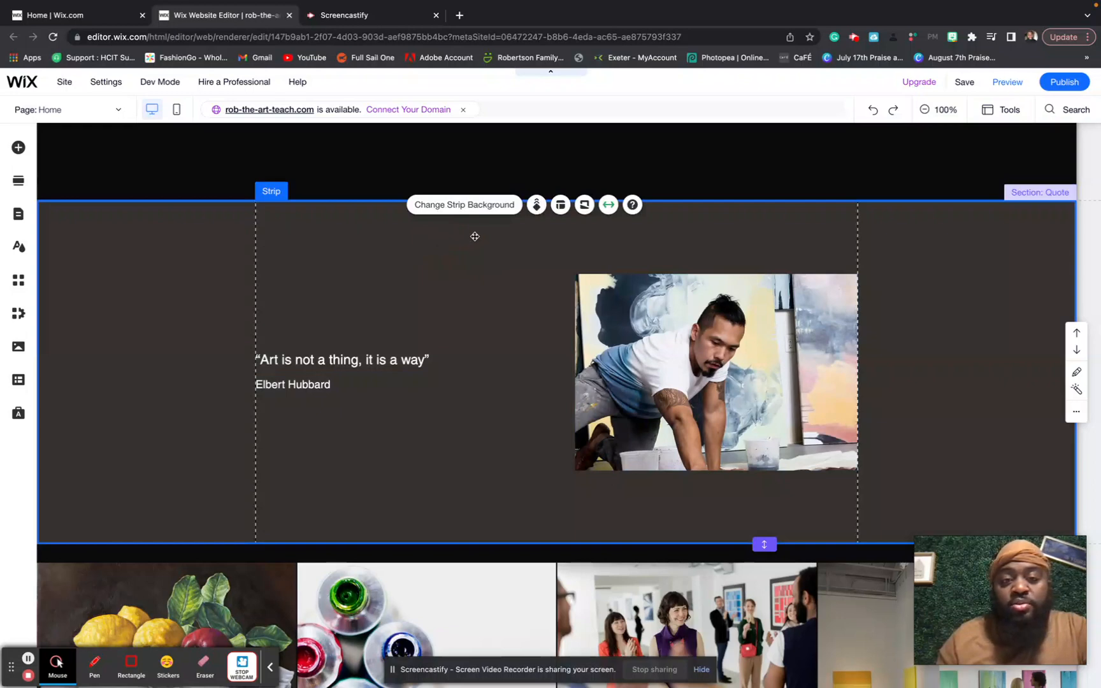
click(471, 205)
- Fill the quote strip background with a black (#0C0C0D) colour
click(109, 281)
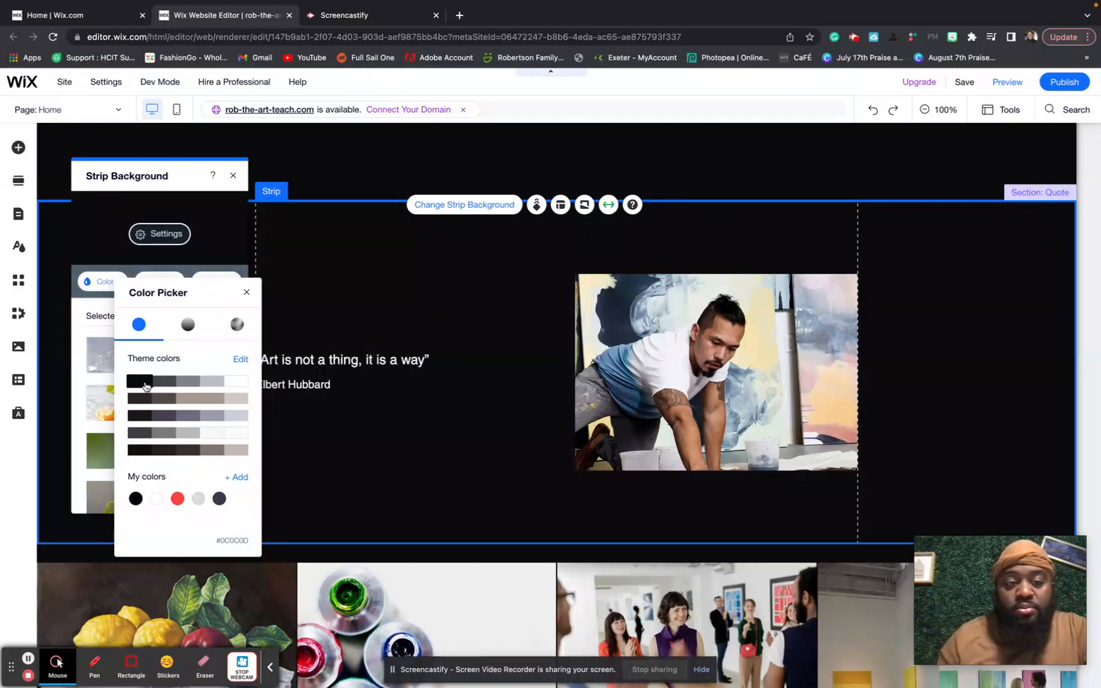
click(143, 383)
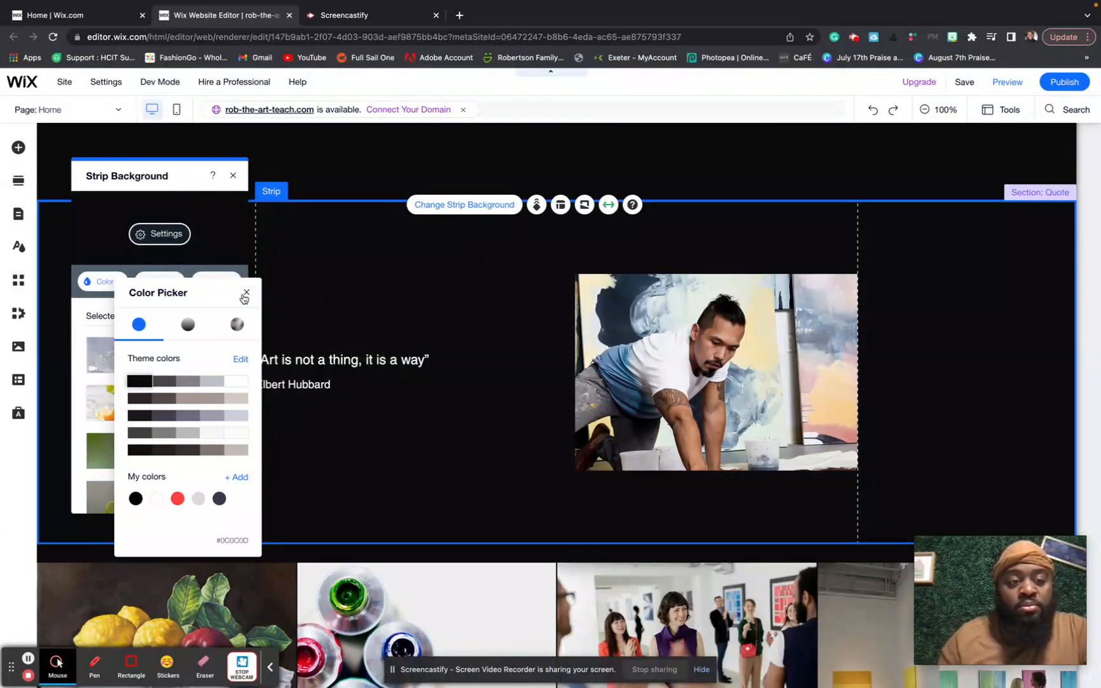
click(246, 295)
click(311, 261)
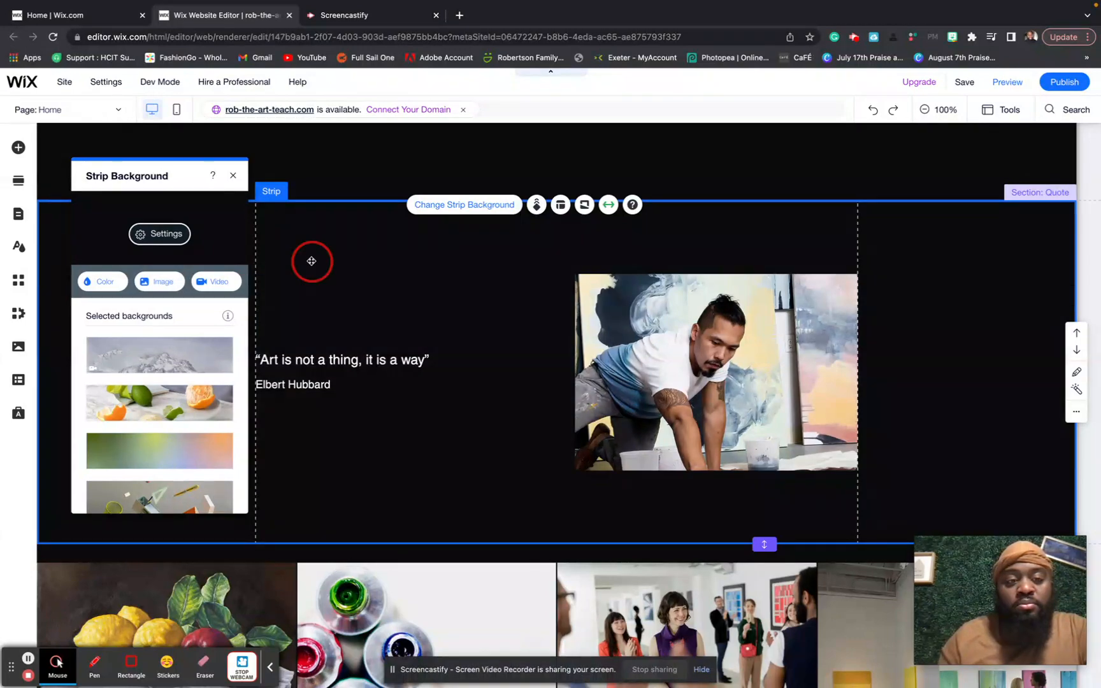
scroll(311, 261, up, 10)
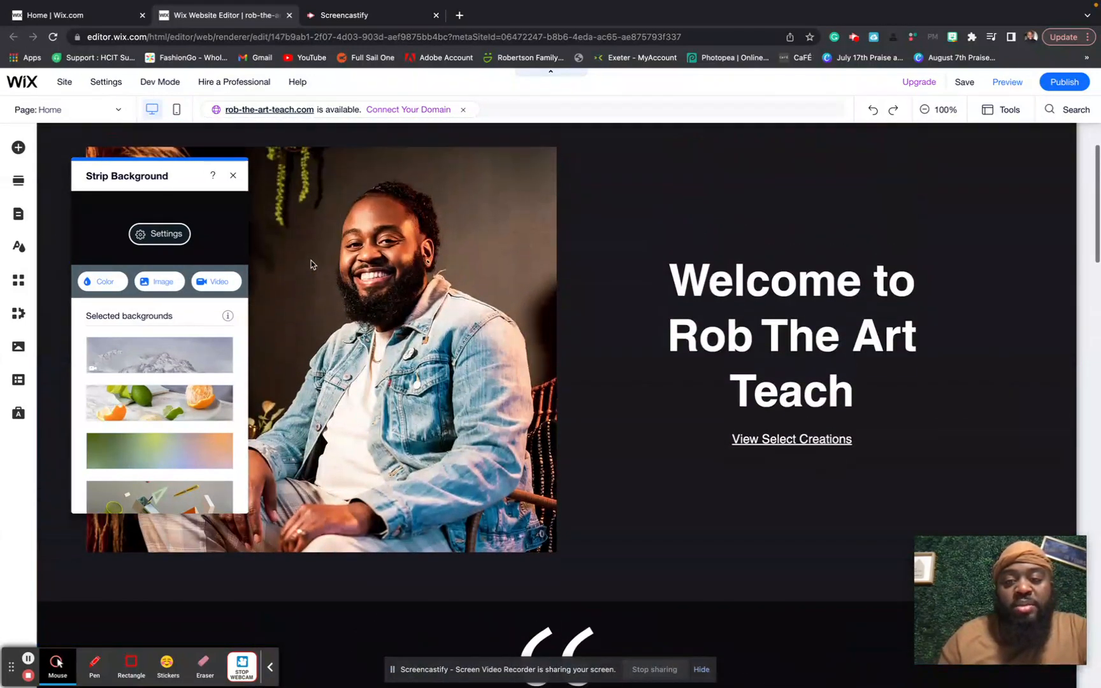
- Close the strip background options panel
scroll(311, 264, down, 10)
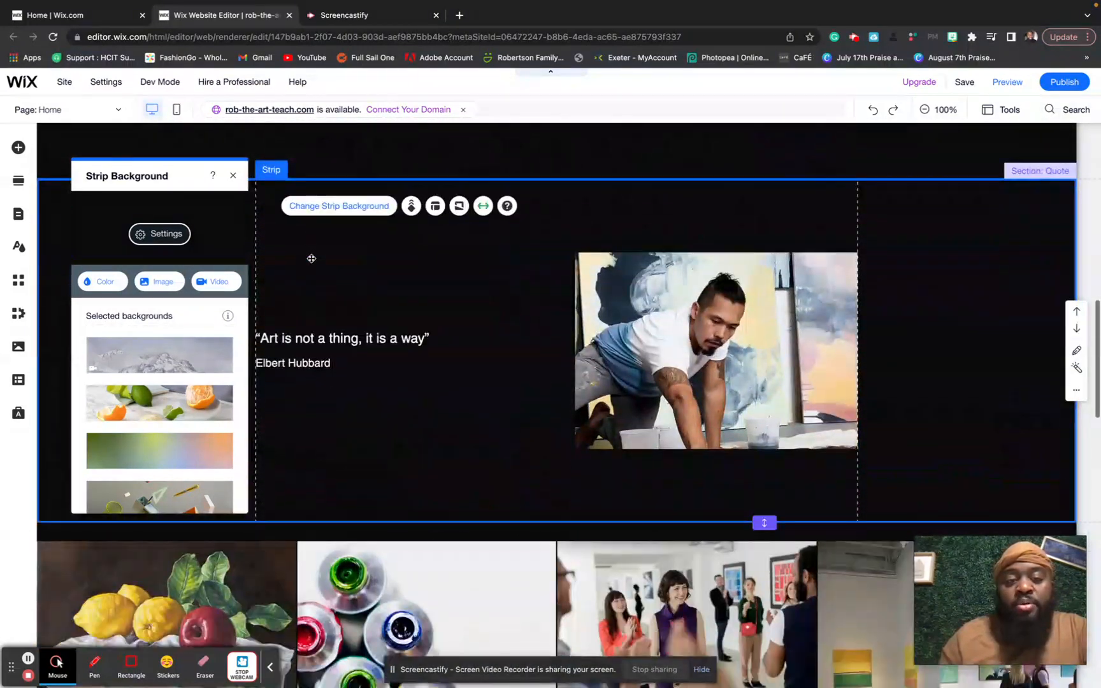
scroll(311, 258, down, 4)
scroll(311, 261, up, 1)
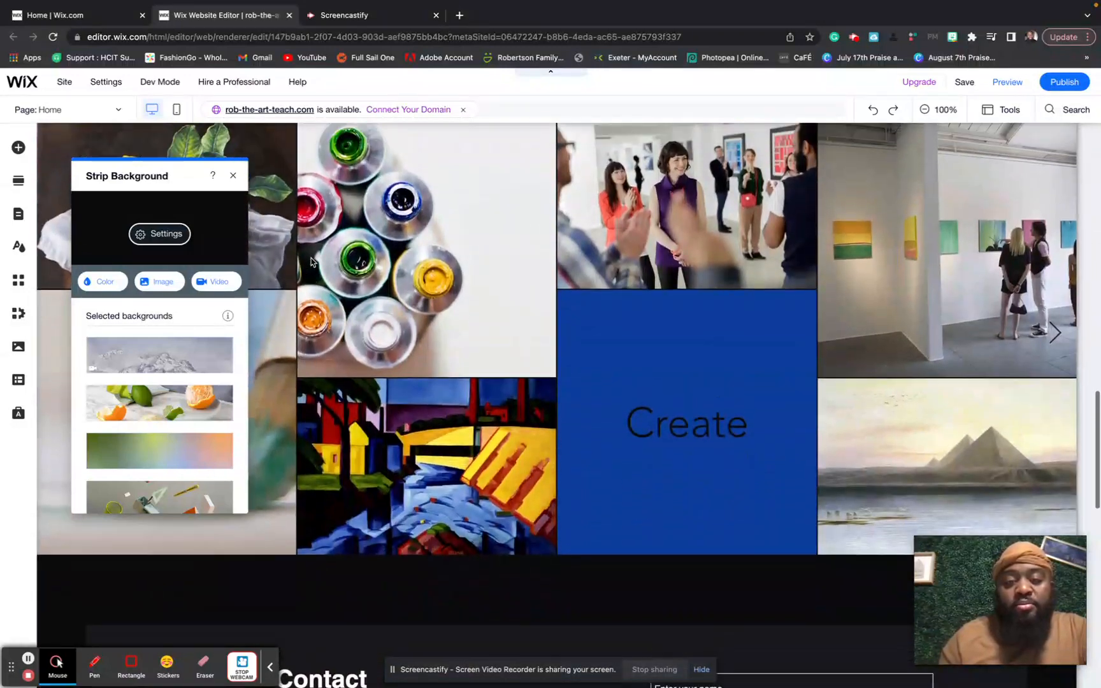
scroll(311, 261, up, 3)
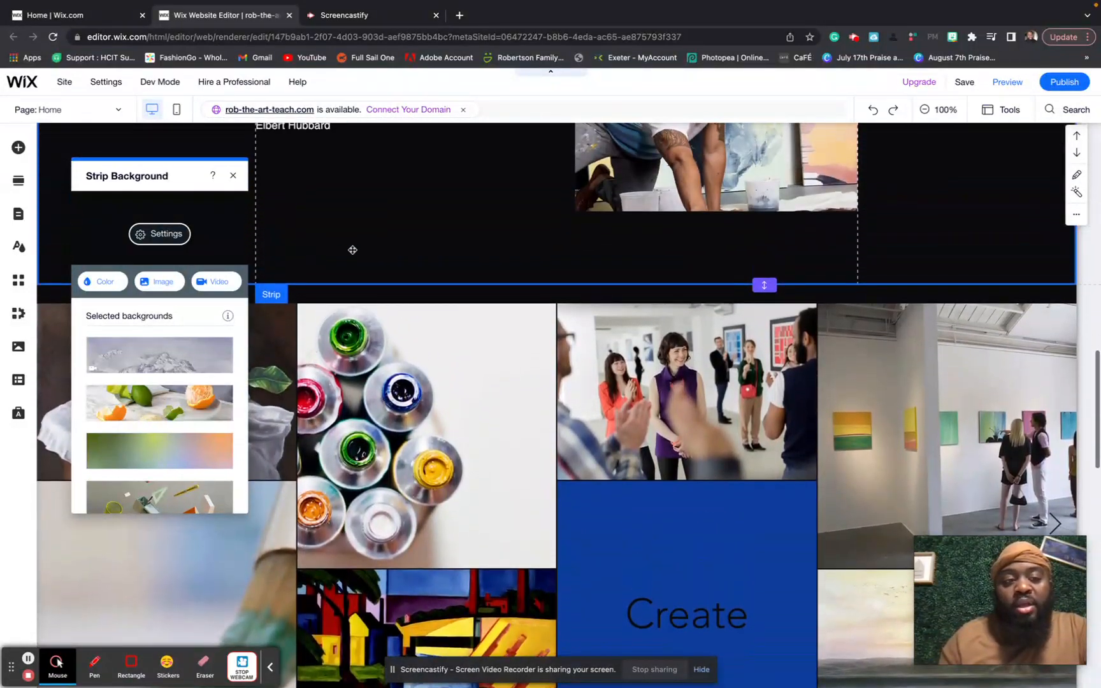
click(234, 175)
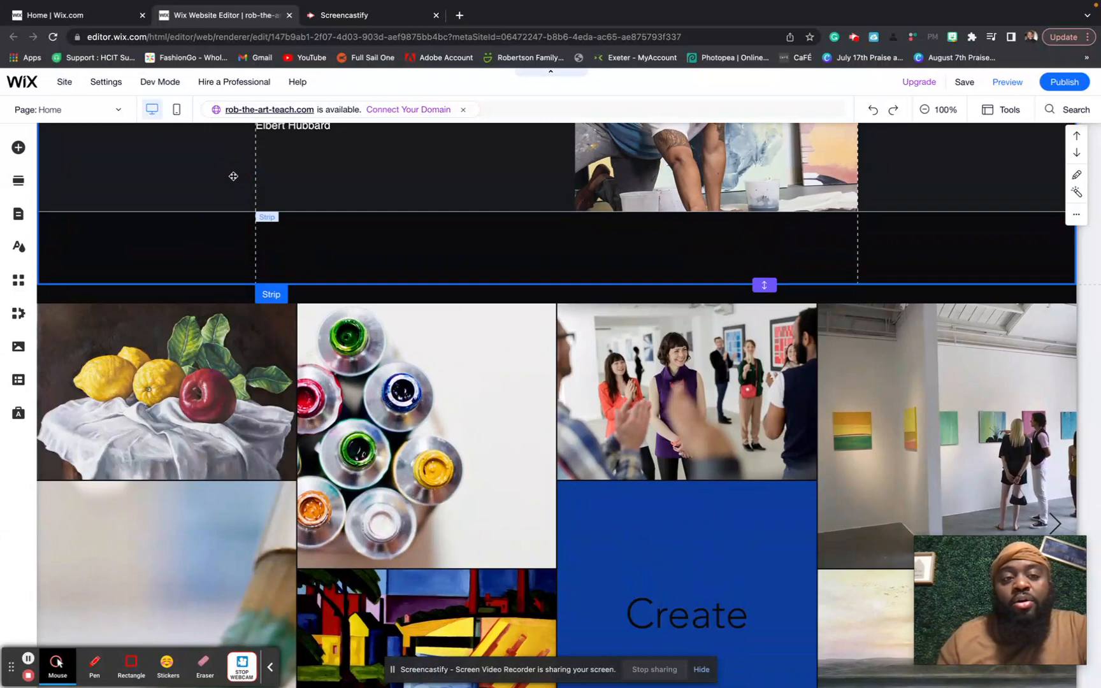
- Delete the quote strip with its art quote and painter photo, then the empty Quote section
scroll(233, 176, up, 1)
scroll(234, 176, up, 3)
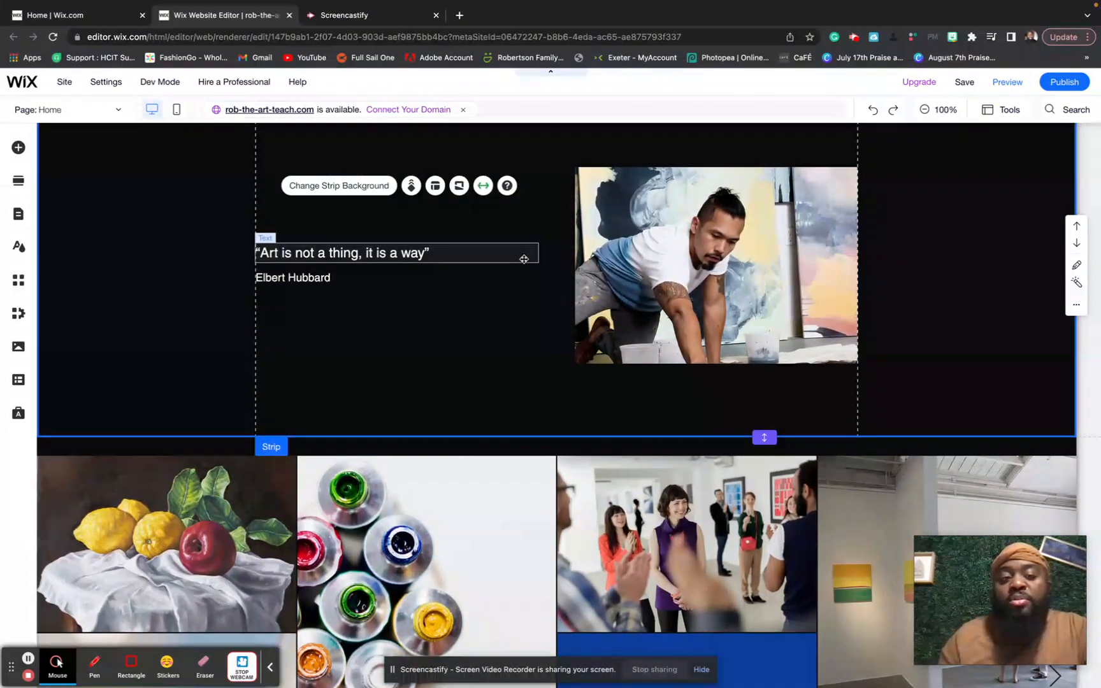
scroll(547, 341, up, 1)
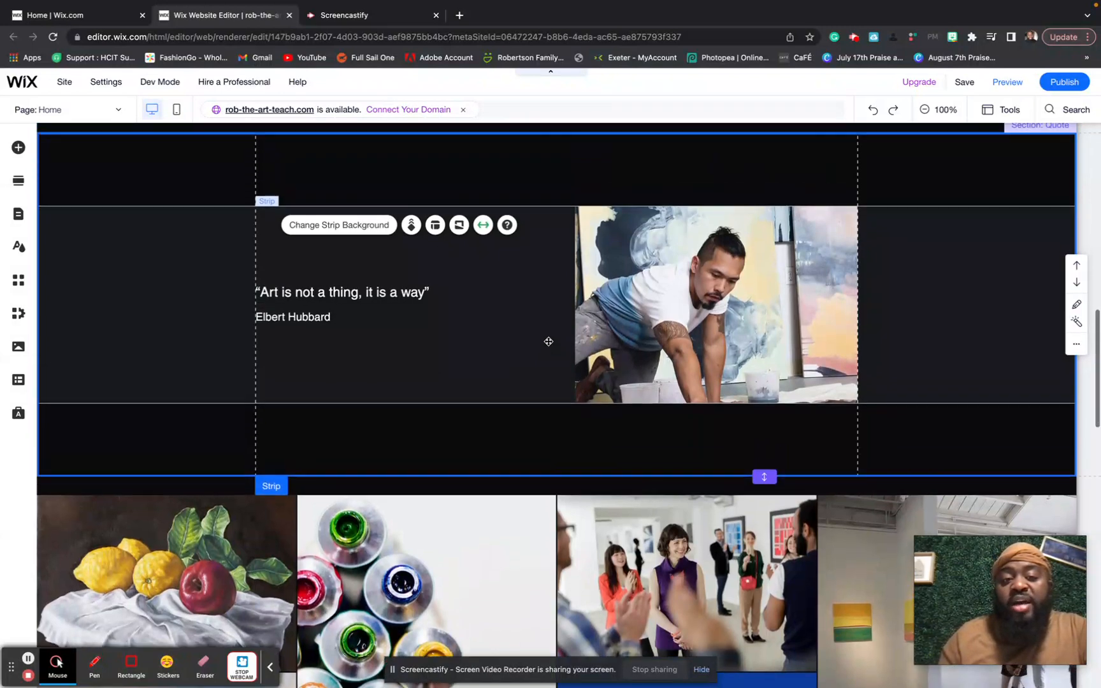
scroll(548, 342, up, 2)
click(575, 254)
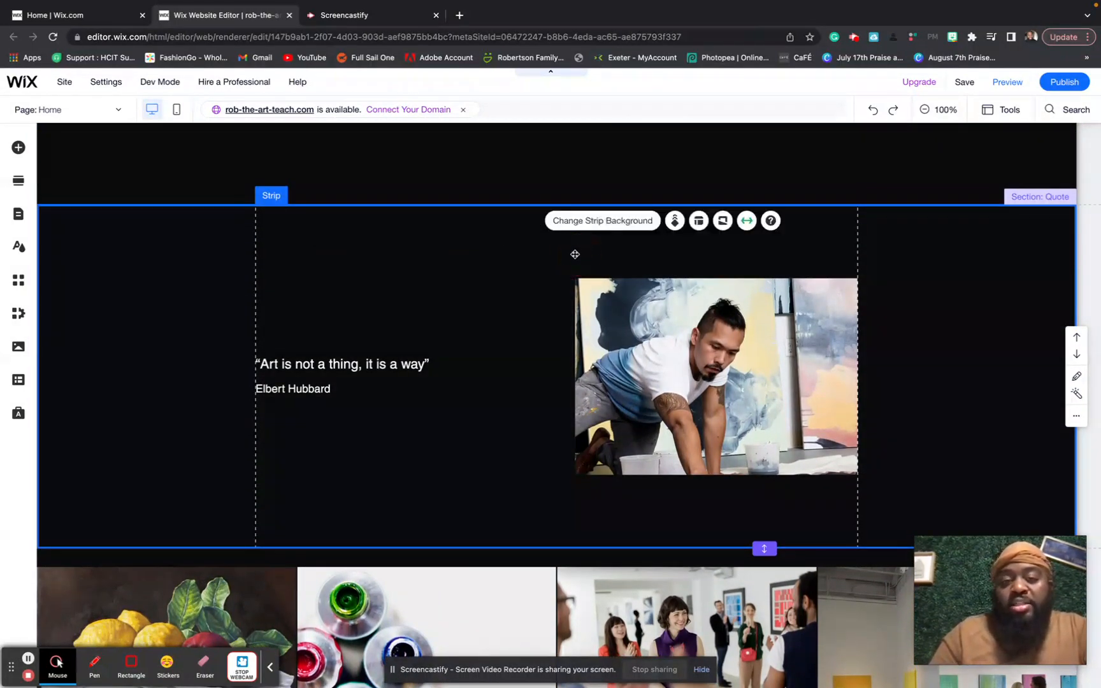
key(Delete)
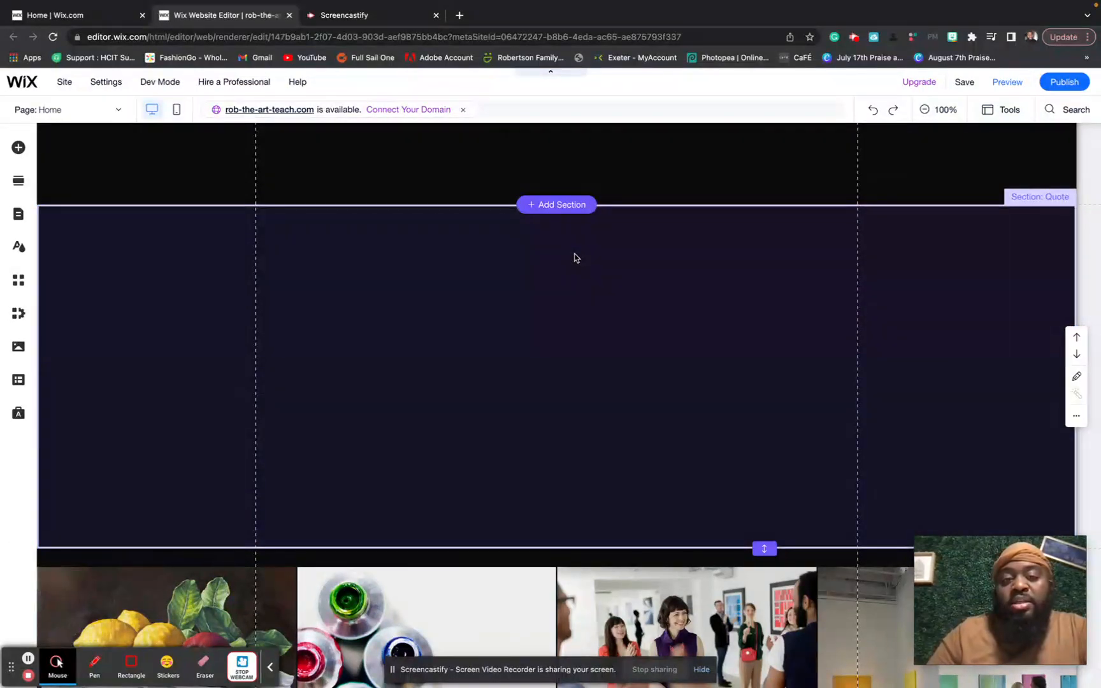
click(573, 258)
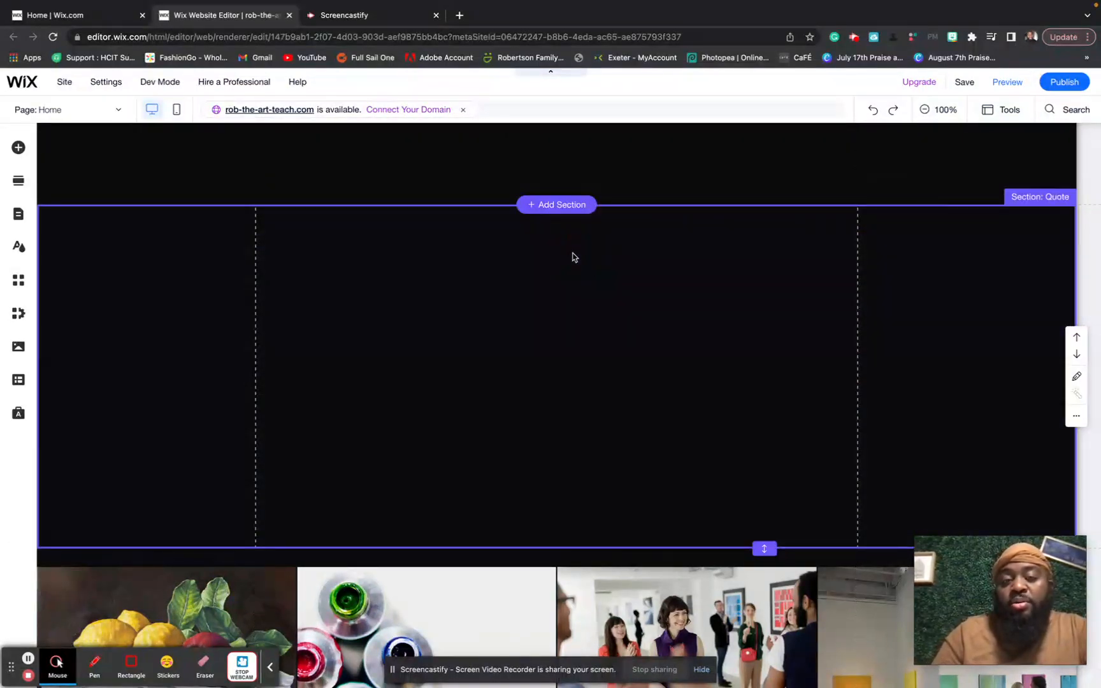
key(Delete)
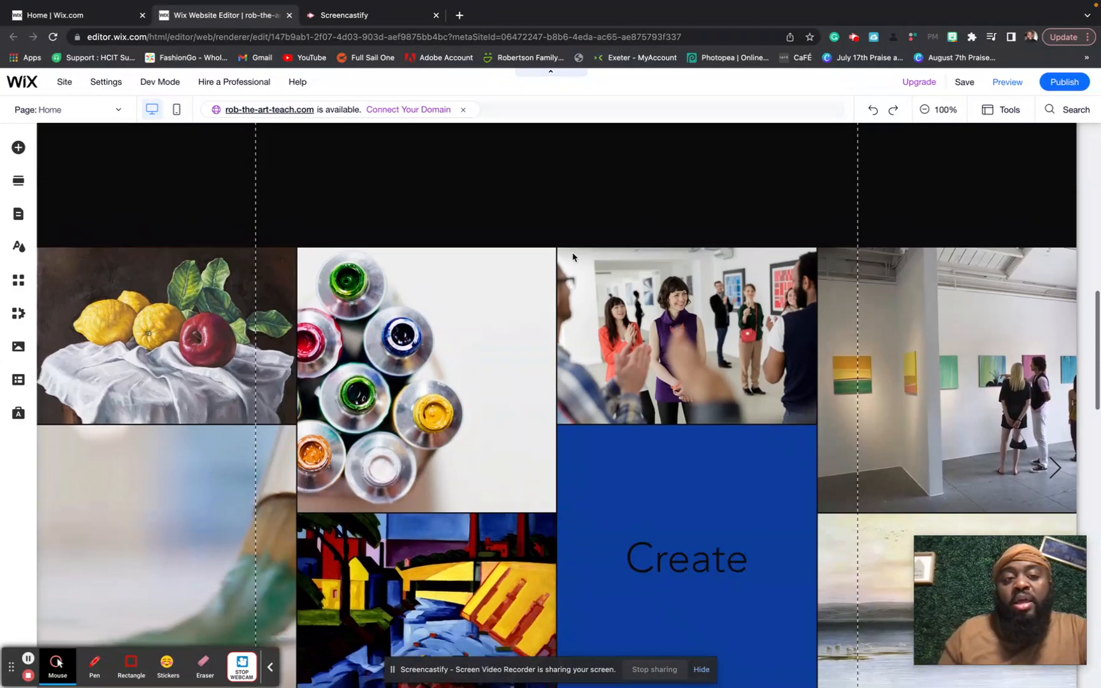
- Delete the Contact section and the Subscribe Form section from the Home page
scroll(573, 257, down, 5)
scroll(574, 258, up, 12)
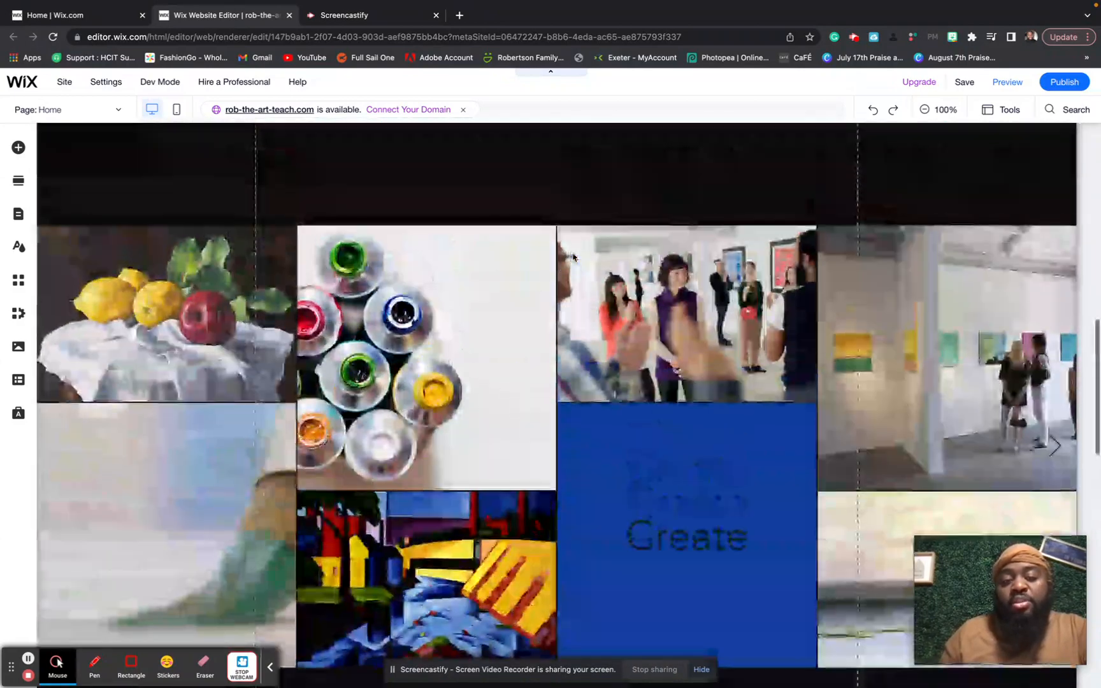
scroll(574, 257, down, 15)
scroll(573, 258, down, 6)
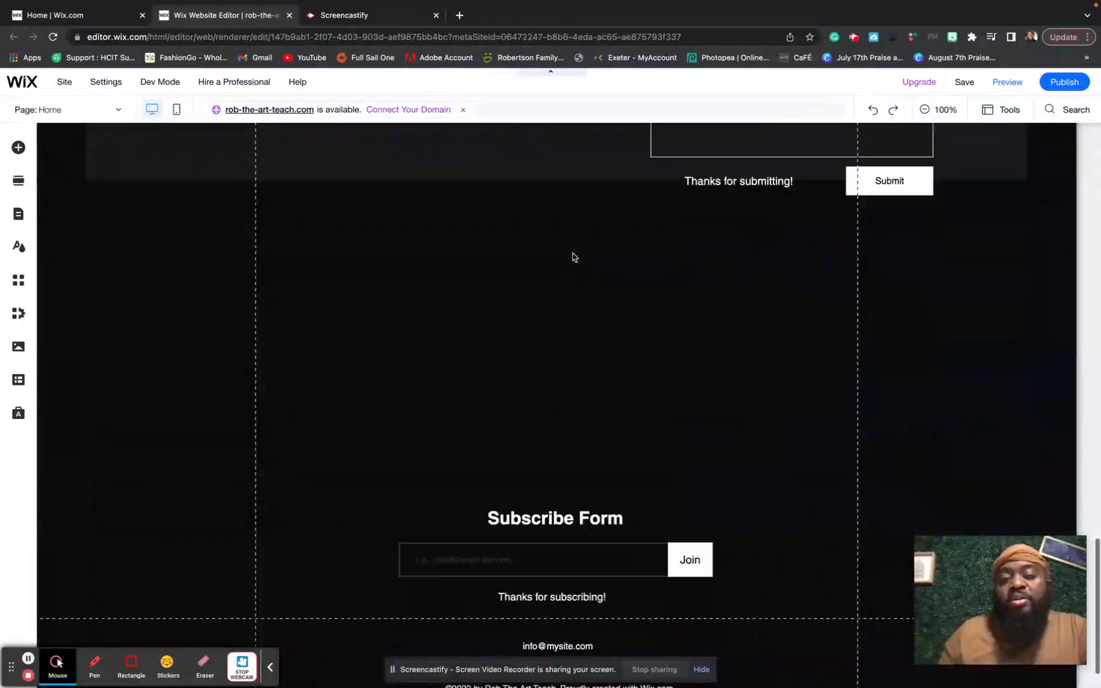
scroll(573, 257, up, 6)
scroll(574, 258, up, 1)
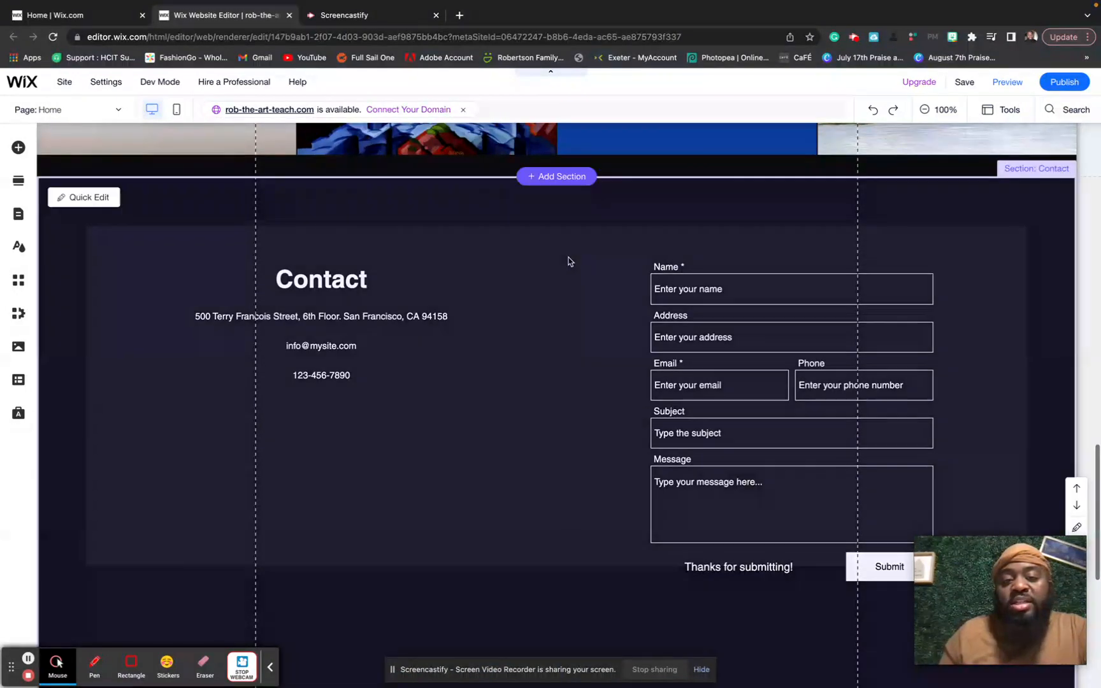
key(Delete)
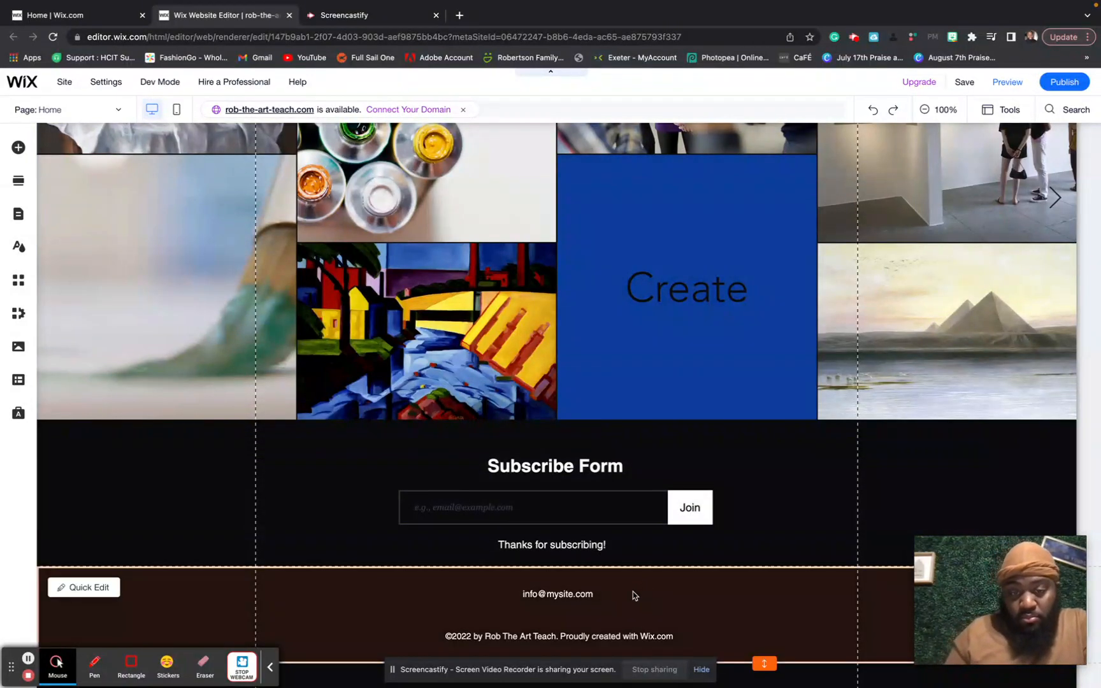
scroll(644, 597, up, 1)
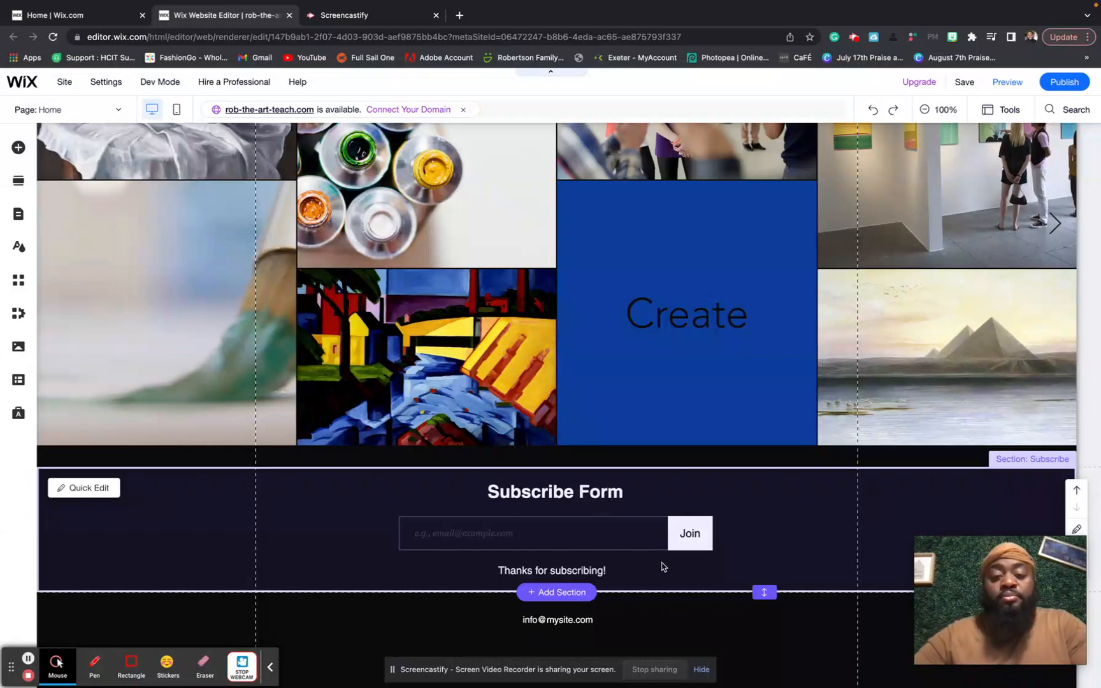
click(649, 538)
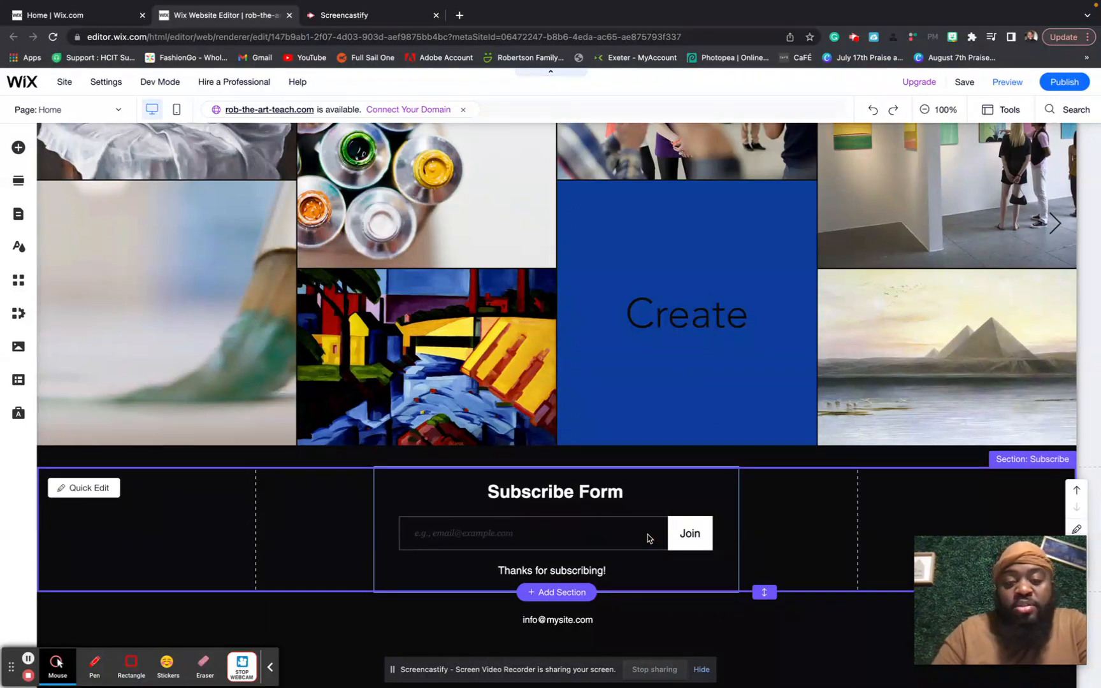
key(Delete)
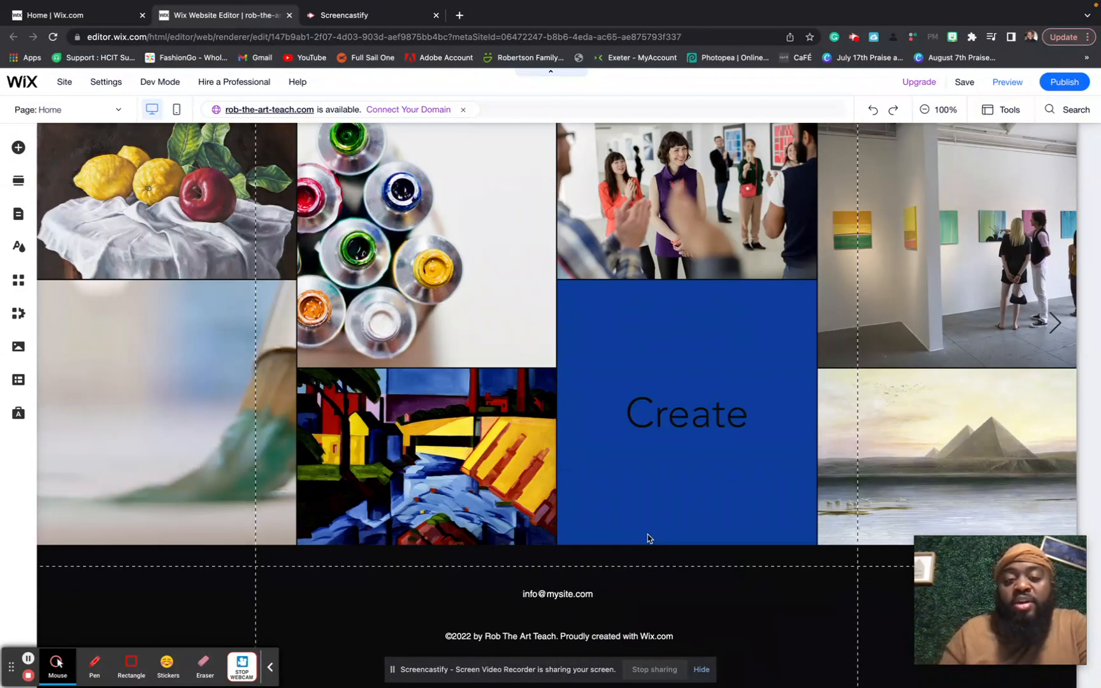
scroll(648, 538, up, 1)
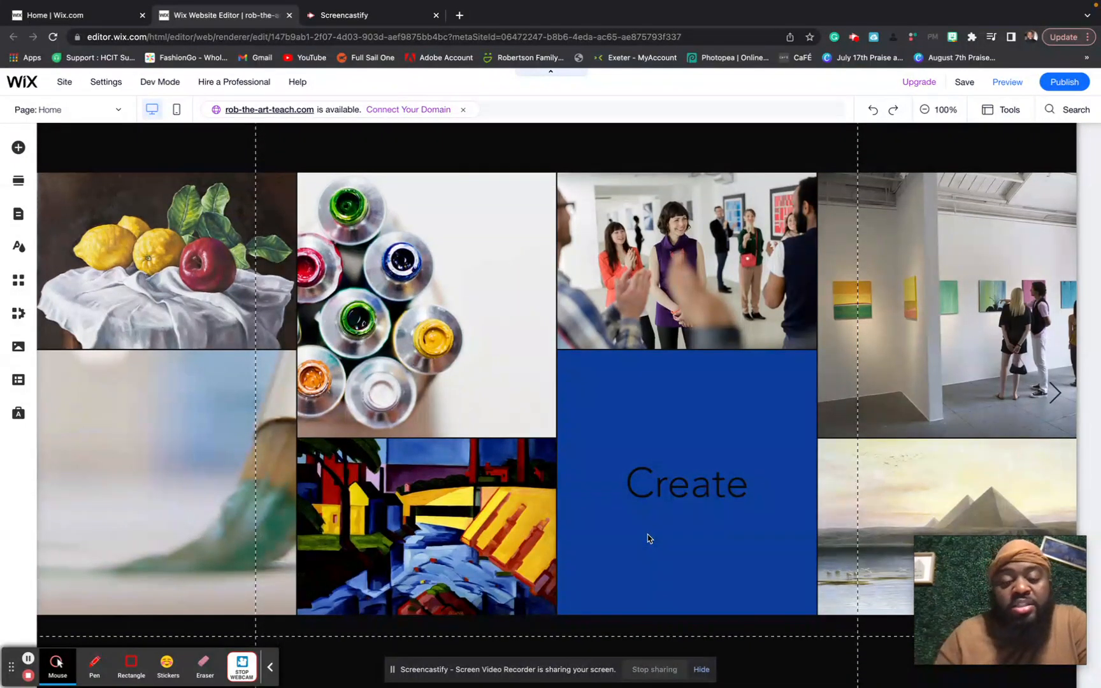
scroll(649, 538, up, 10)
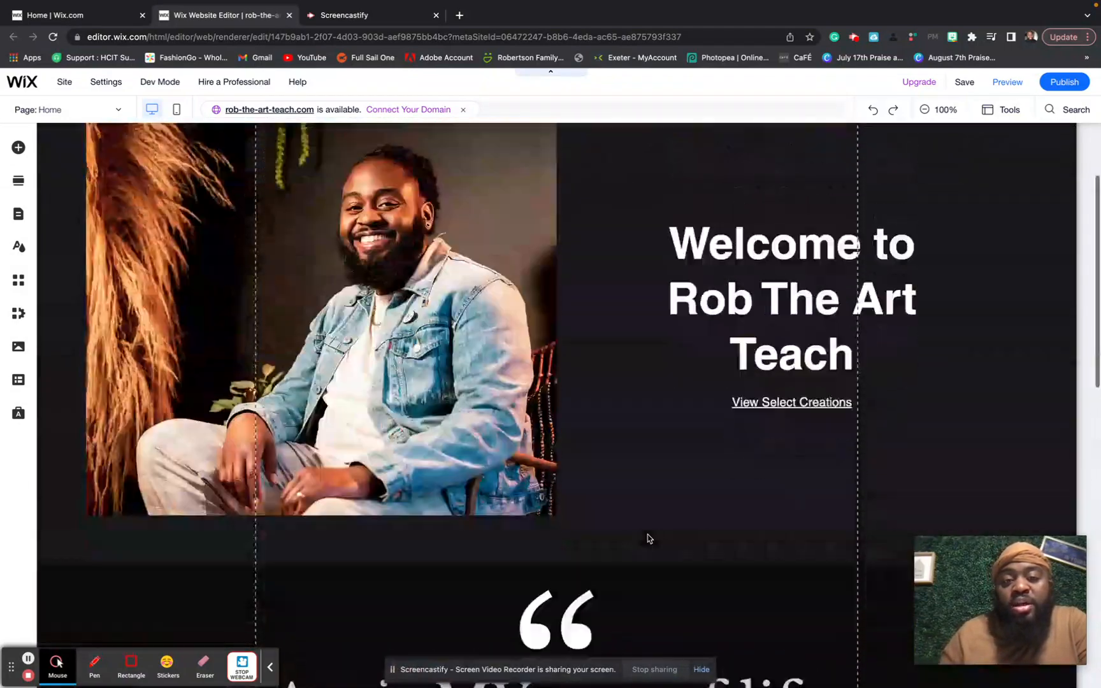
scroll(648, 539, down, 10)
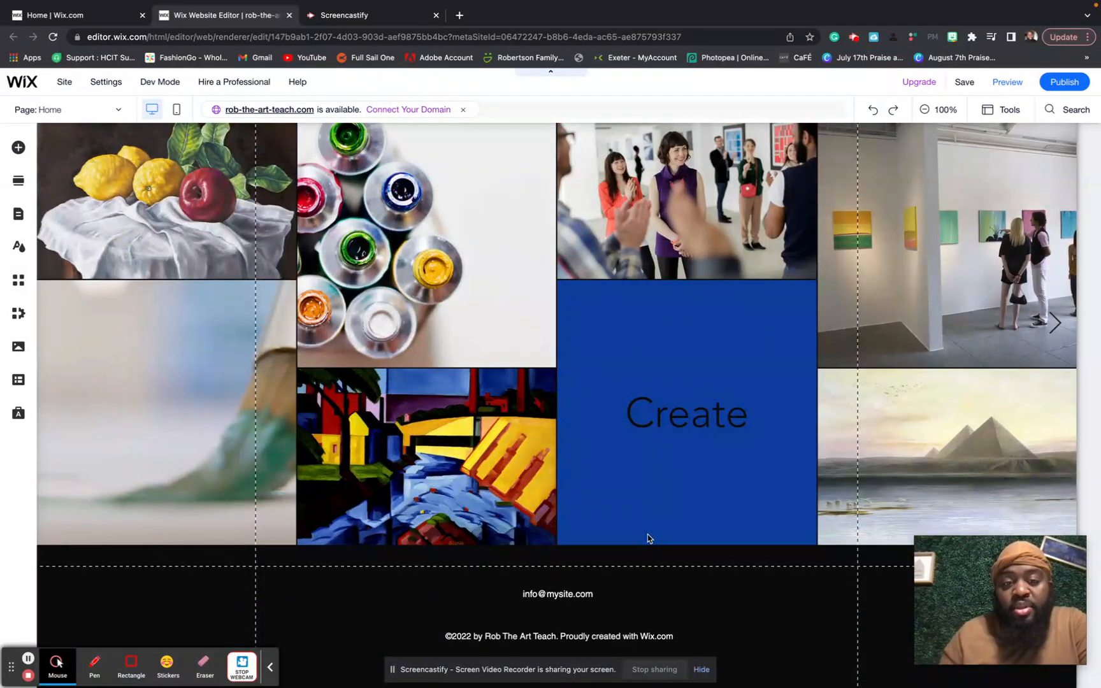
scroll(648, 539, up, 10)
scroll(649, 539, down, 10)
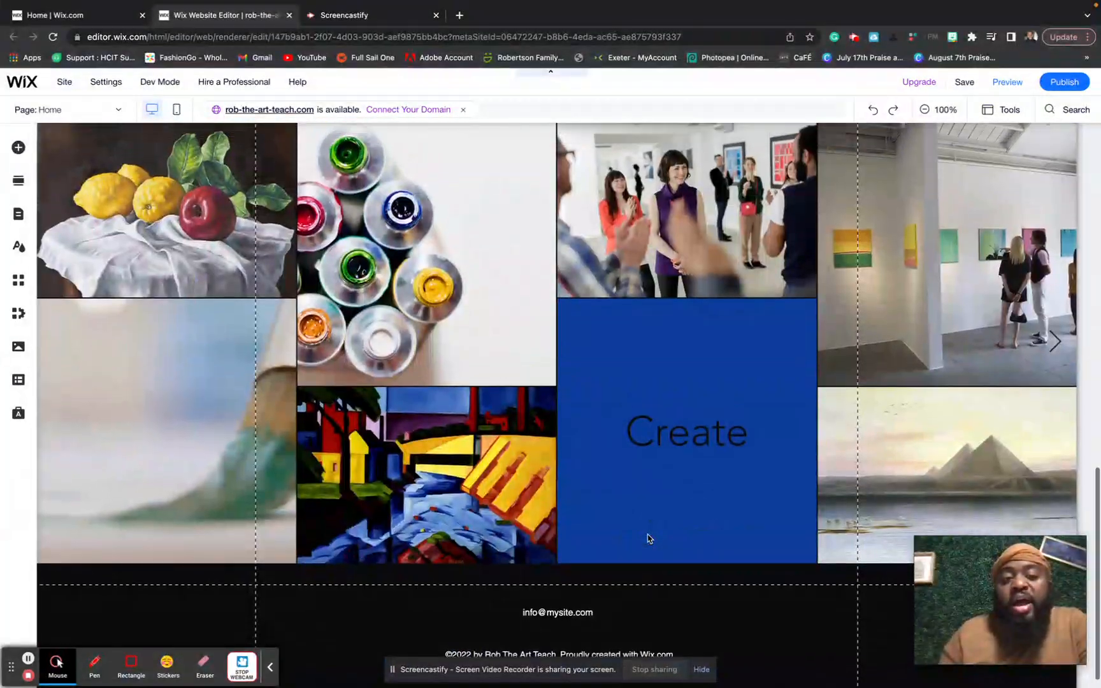
scroll(648, 539, up, 1)
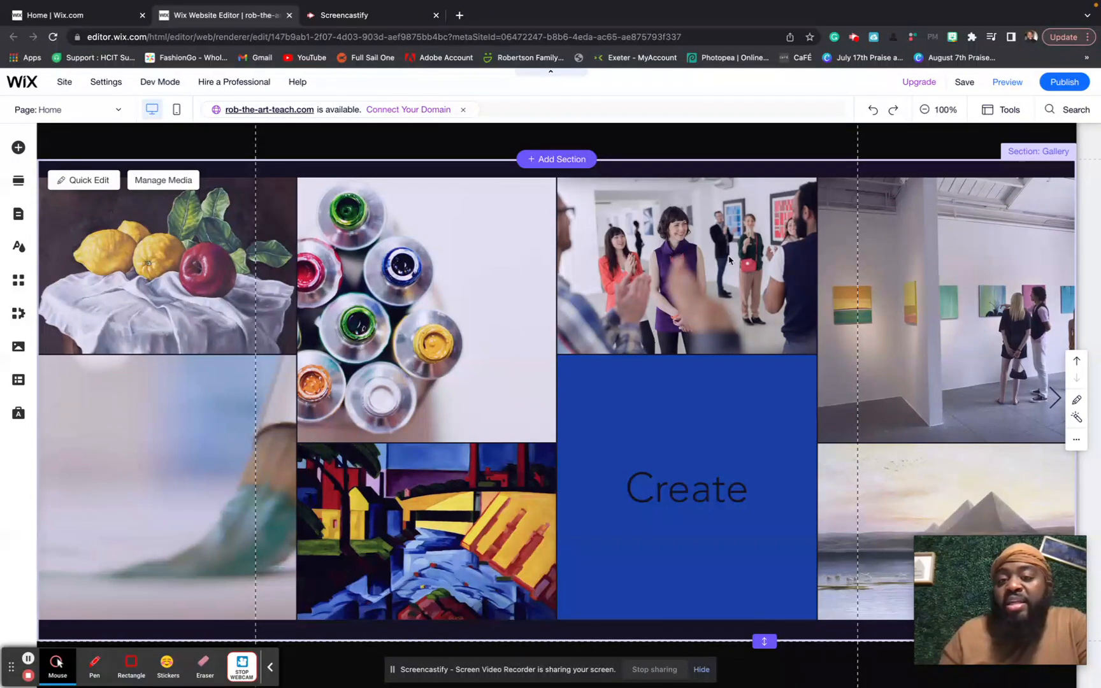
- In the gallery organizer, give the blue Create text tile a black background
click(694, 428)
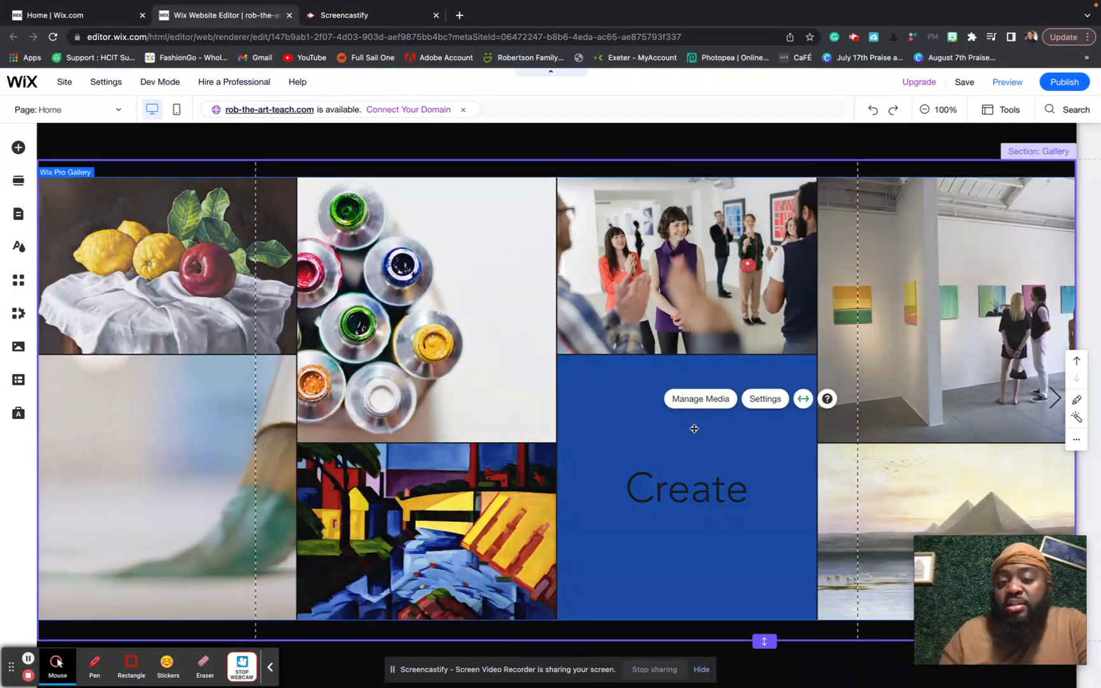
click(705, 408)
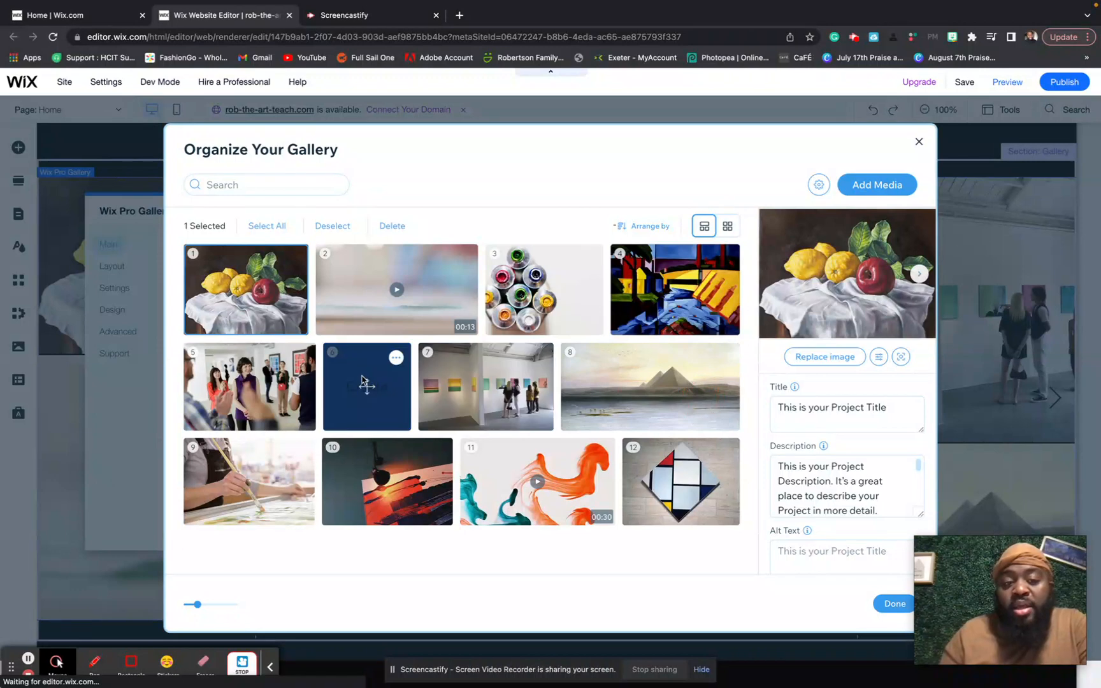
click(363, 380)
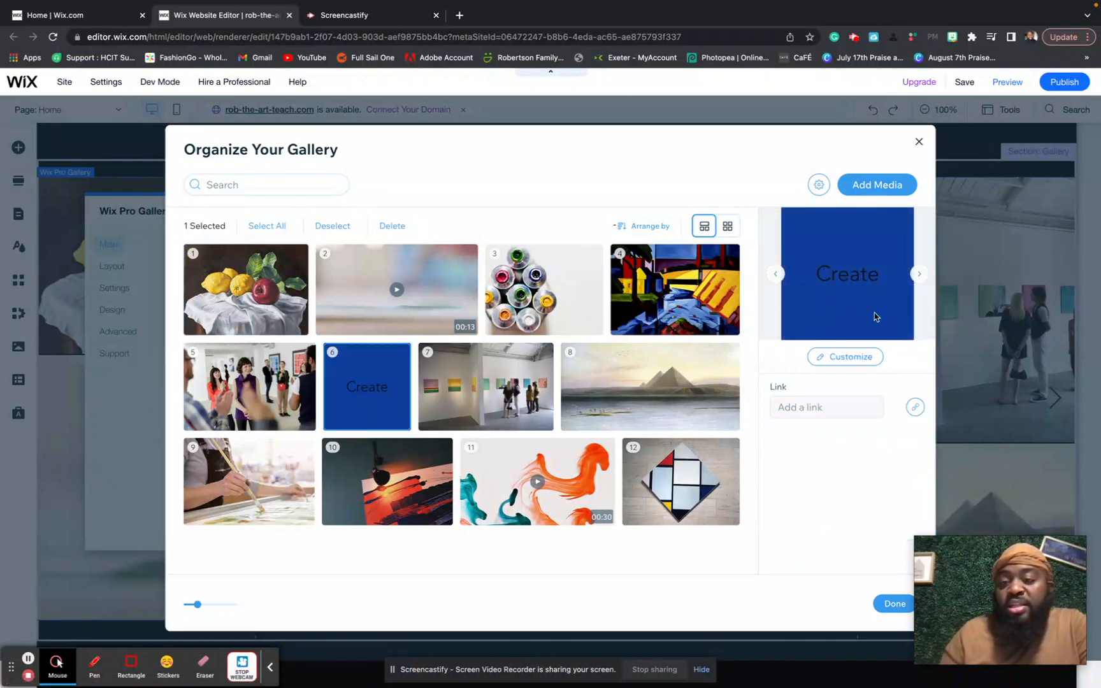
click(847, 357)
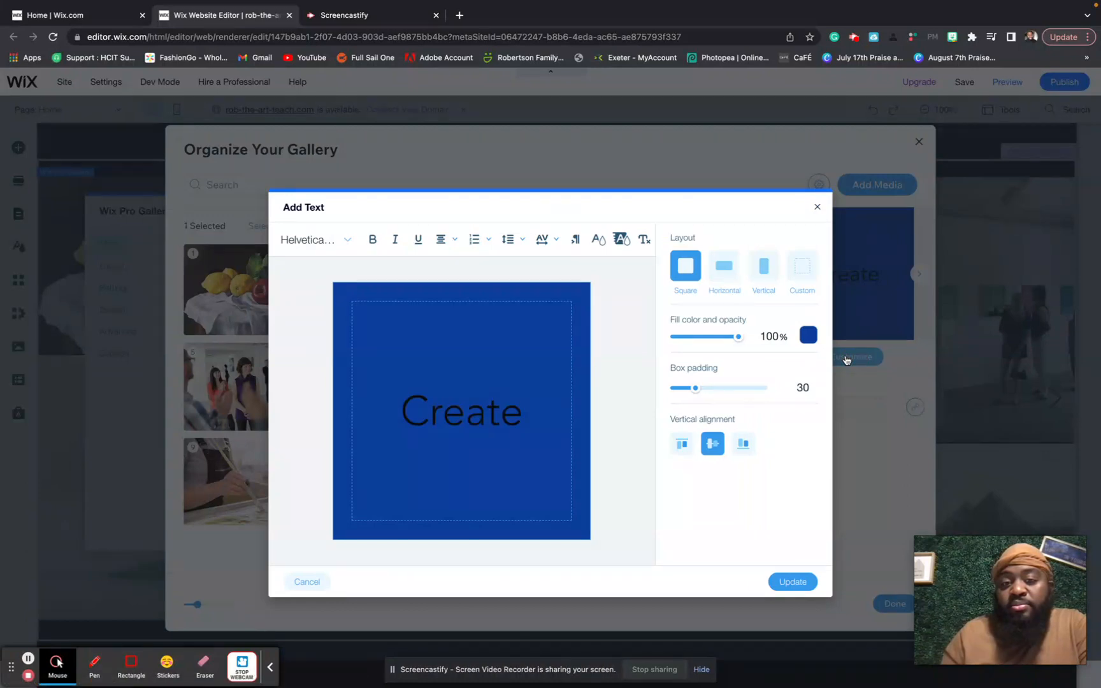
click(808, 338)
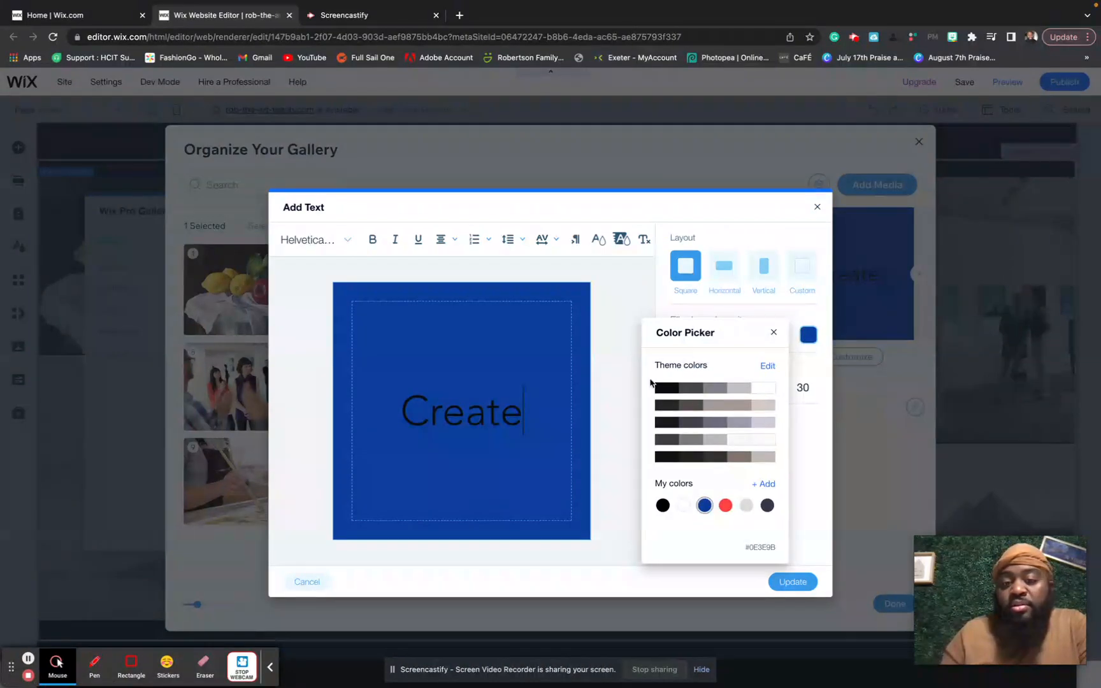
click(662, 388)
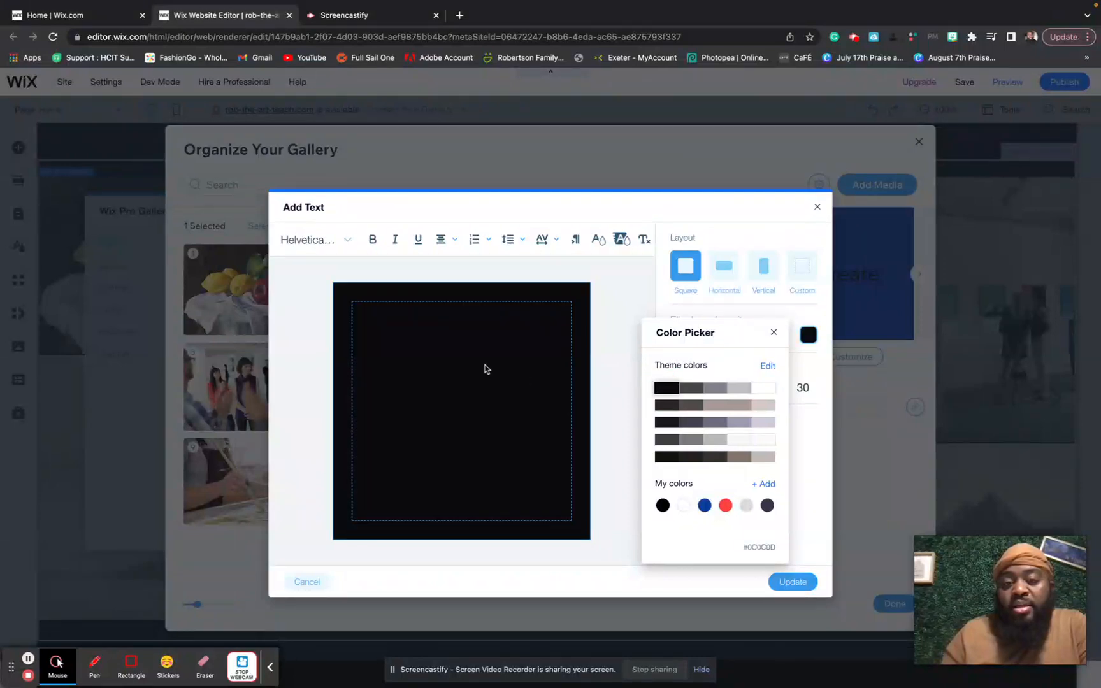
click(460, 418)
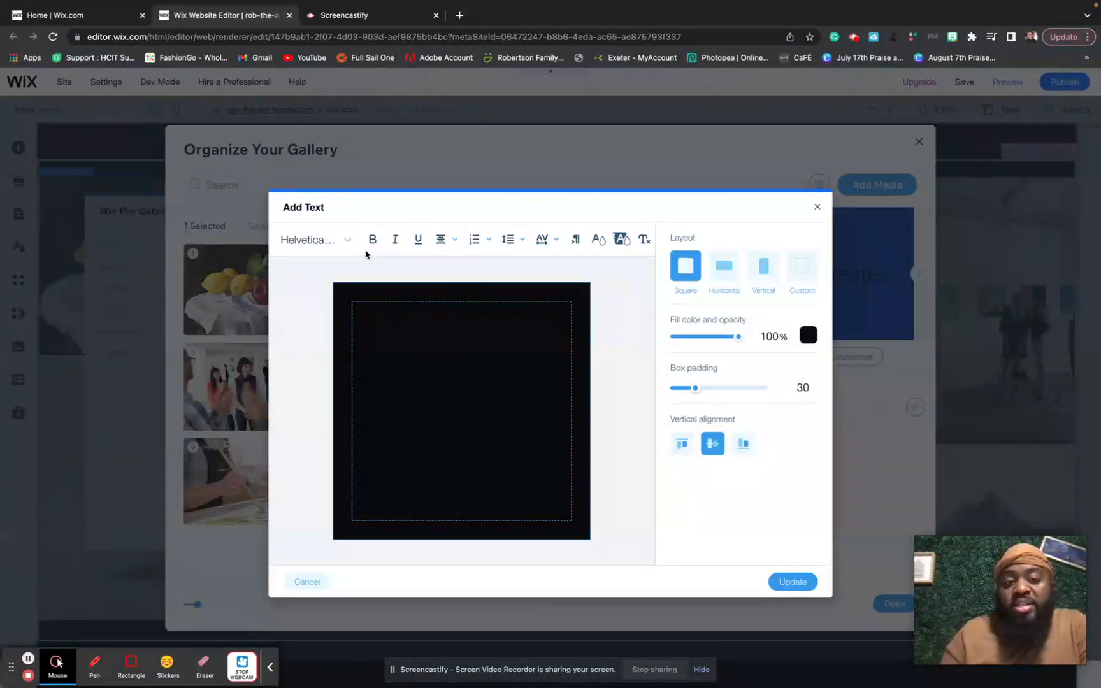
- Make the word Create on the card white
click(597, 242)
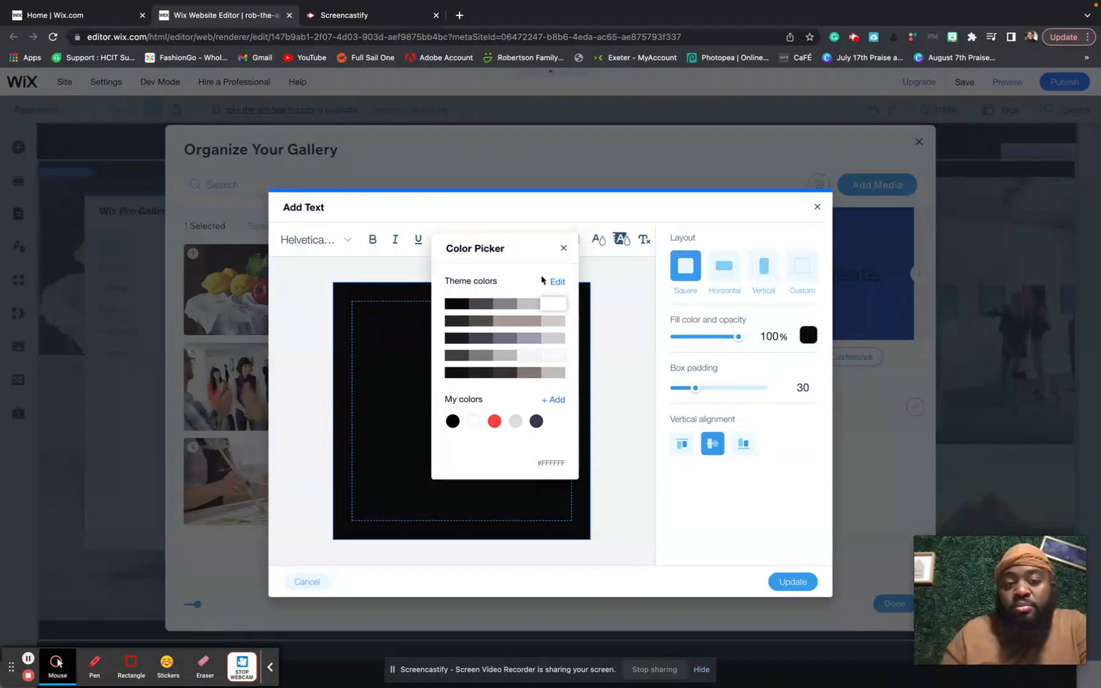
click(564, 248)
double_click(452, 407)
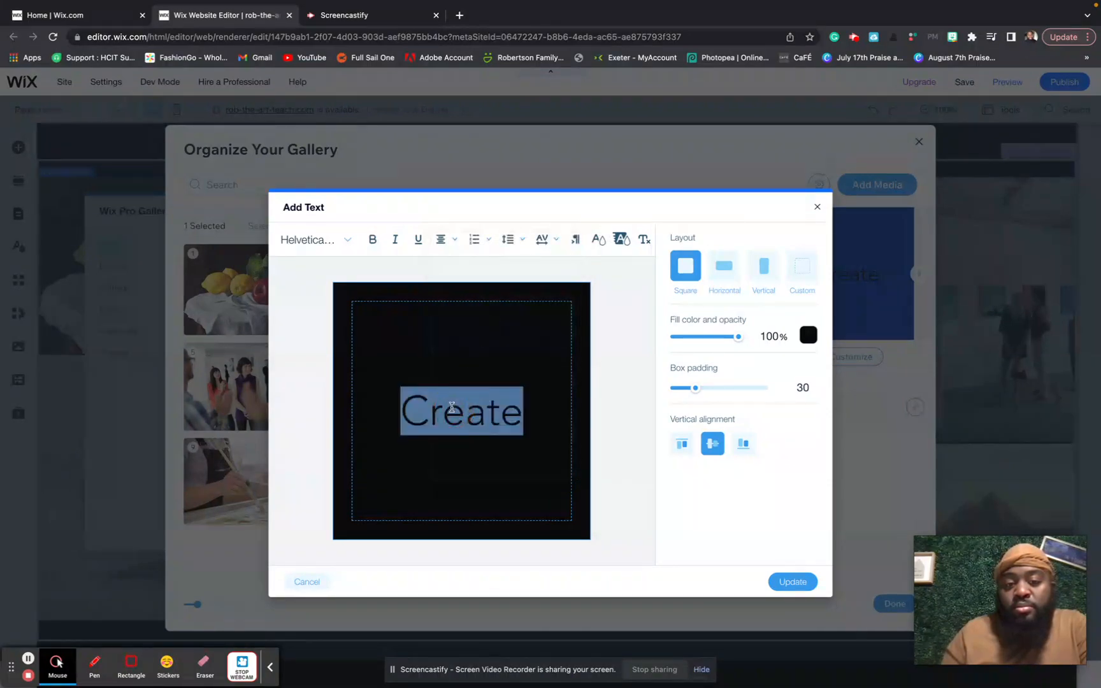
click(599, 239)
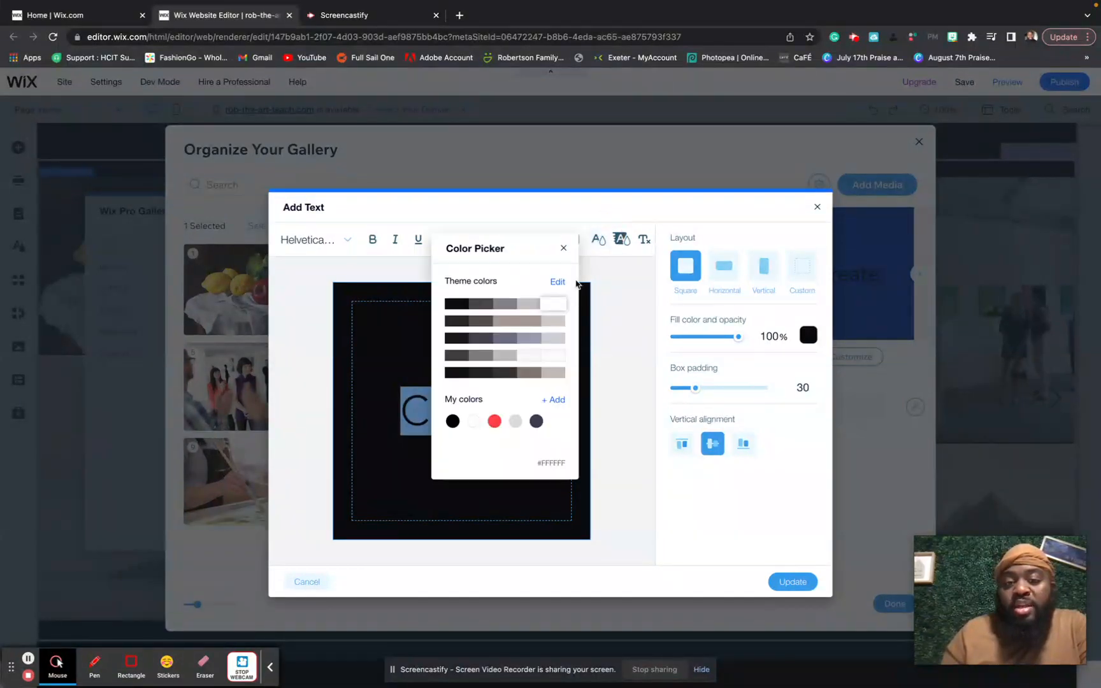
click(558, 304)
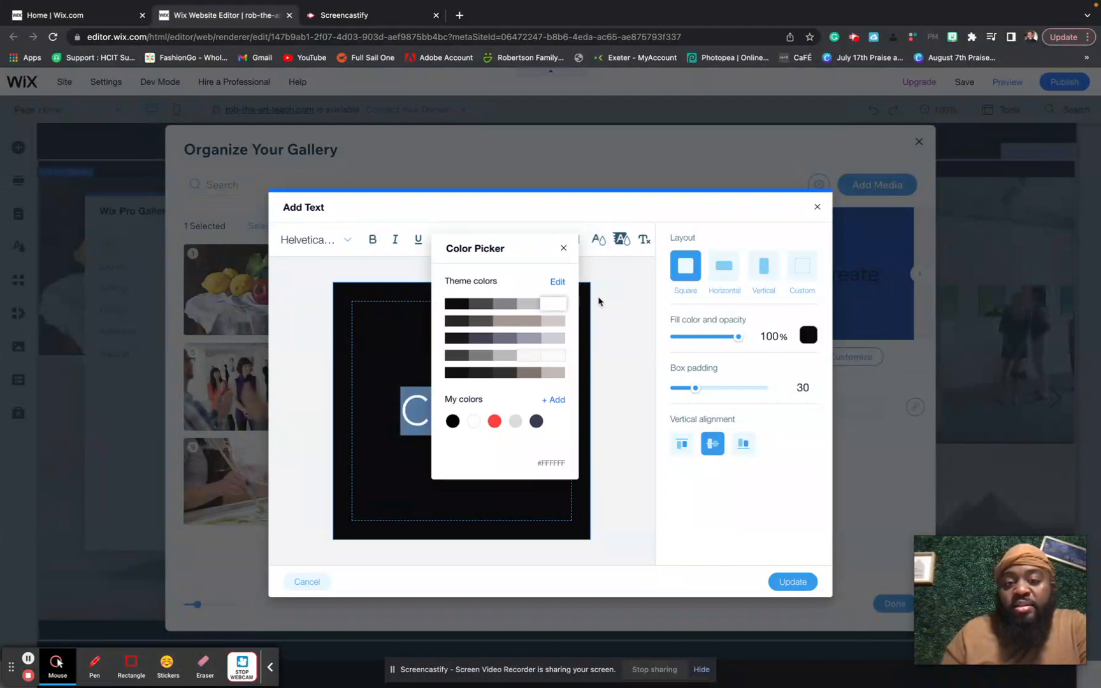
click(563, 248)
- Change the card text's font to Libre Baskerville
click(344, 240)
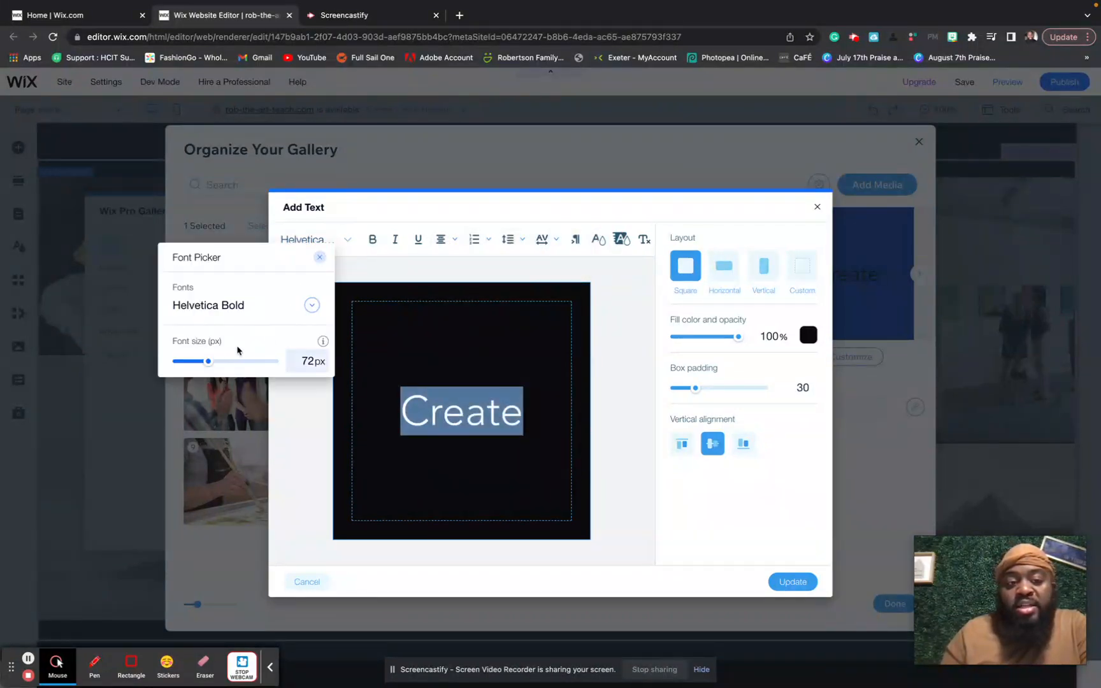
click(290, 307)
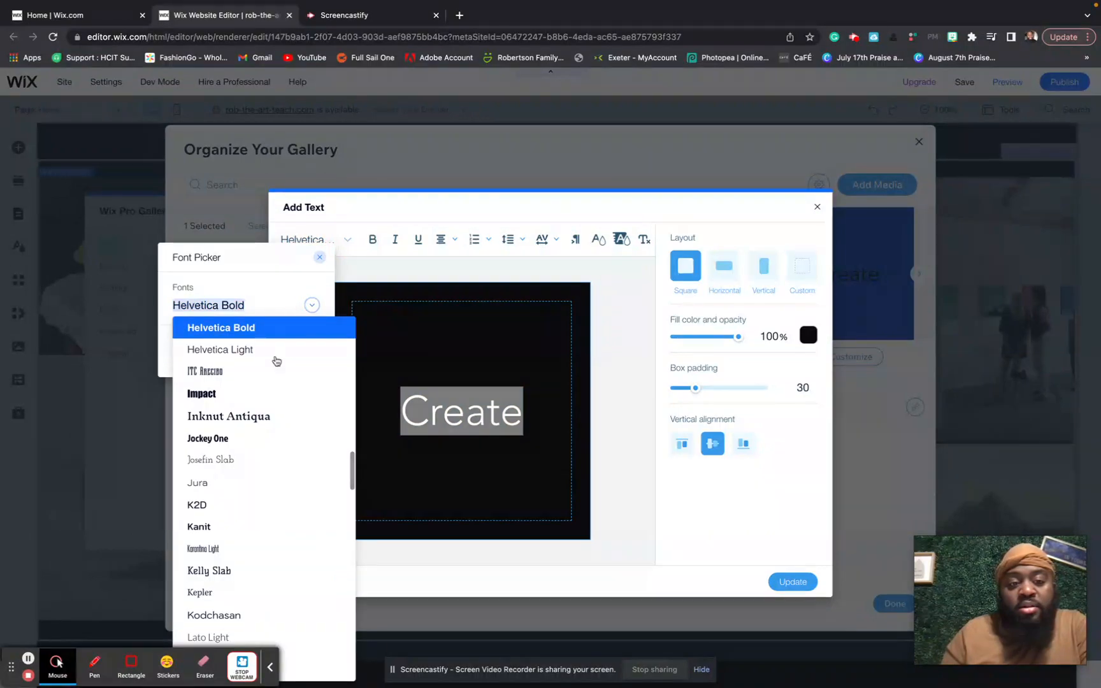
scroll(266, 410, down, 2)
scroll(268, 414, down, 3)
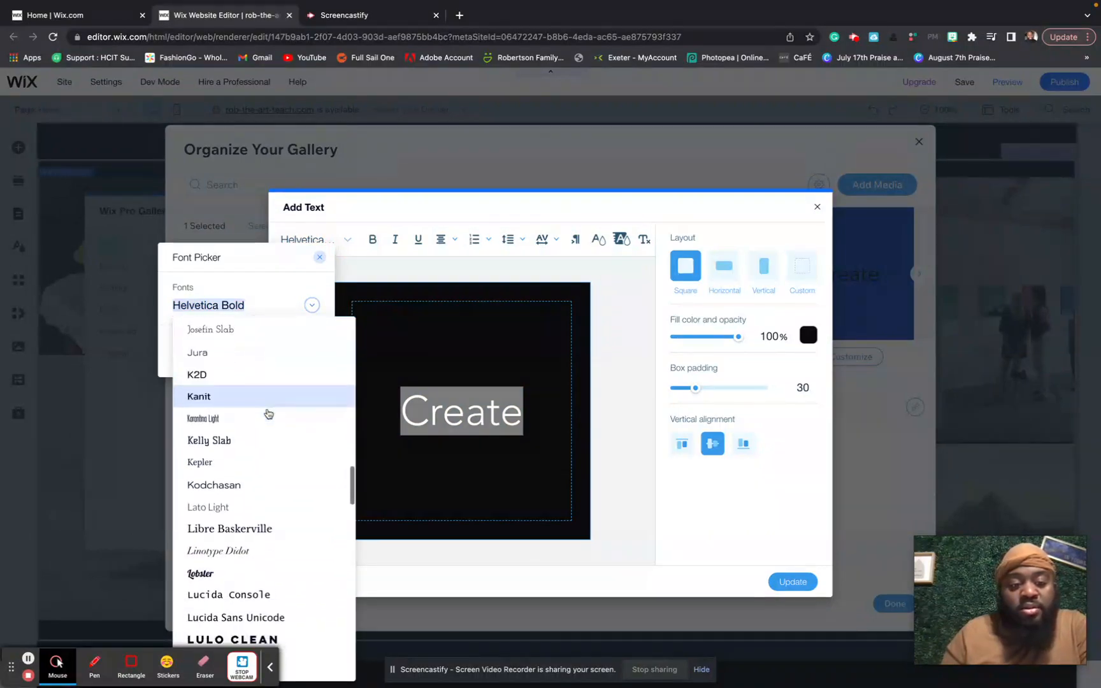
click(250, 524)
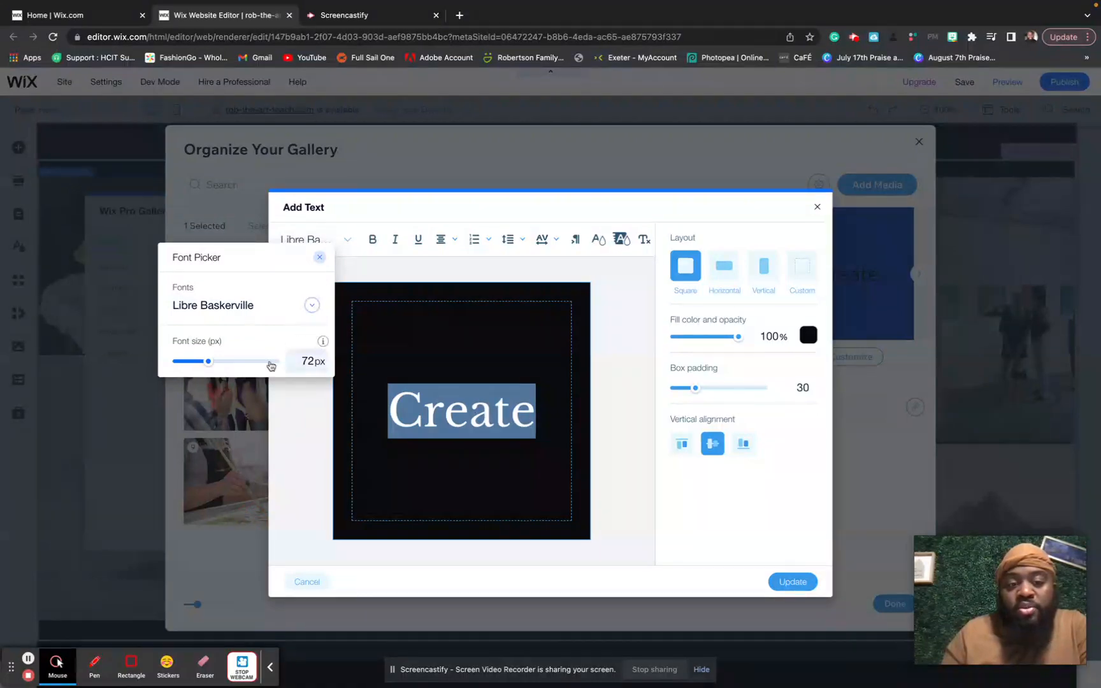
click(321, 259)
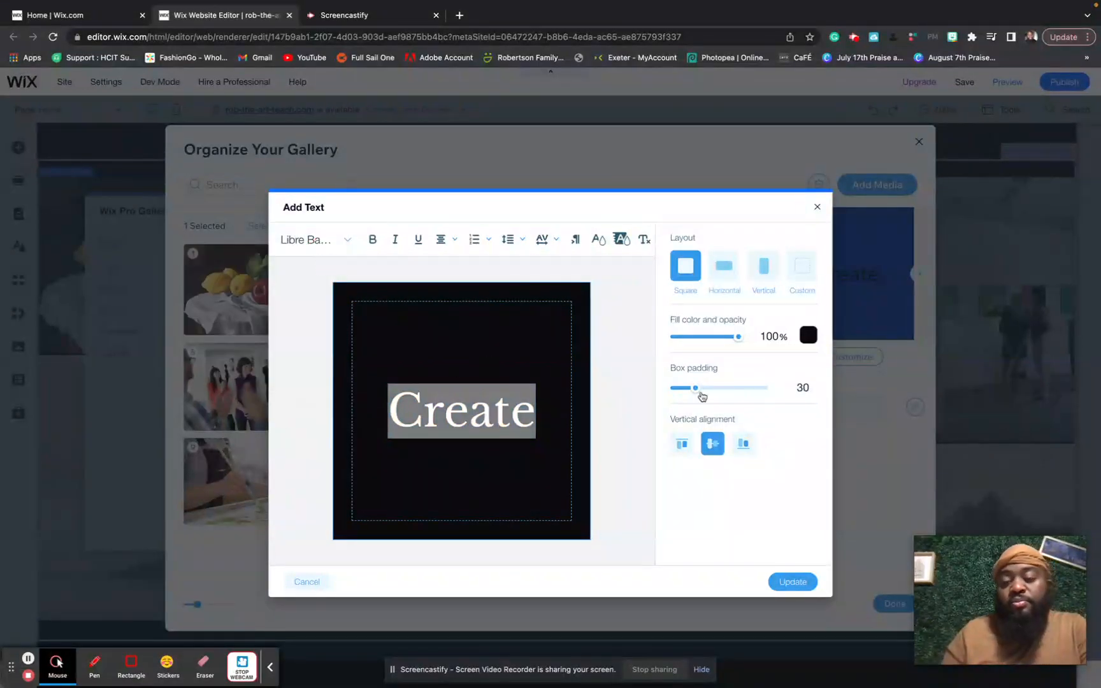
- Add 'i' before Create so the card reads iCreate, and apply it to the gallery
click(468, 418)
click(401, 412)
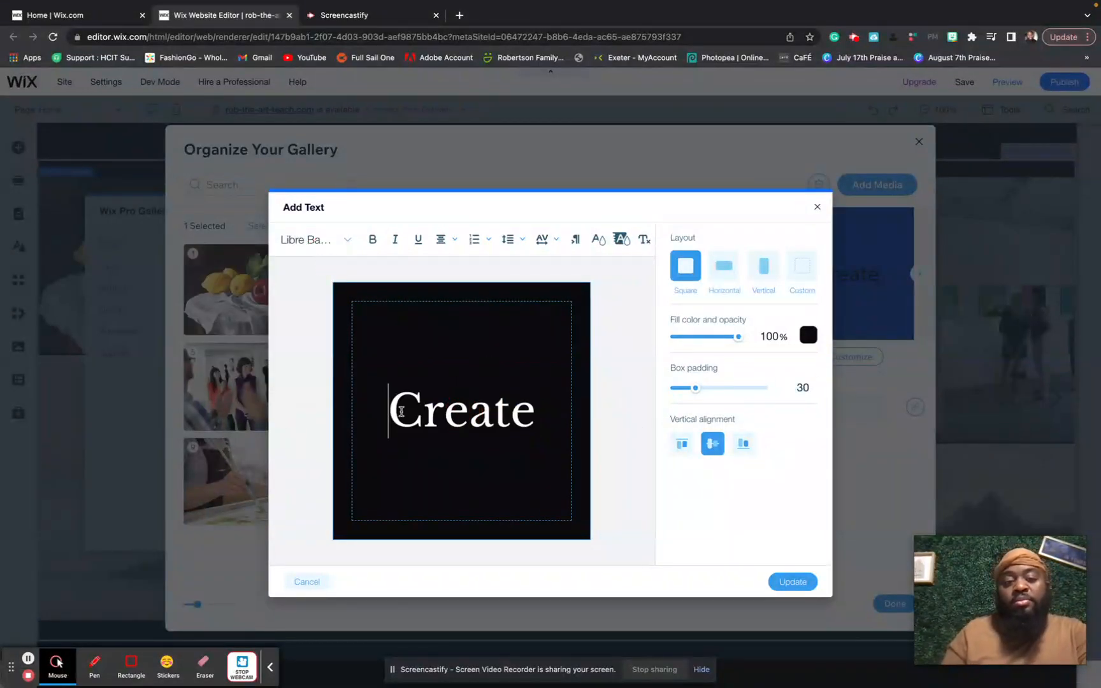
text(i)
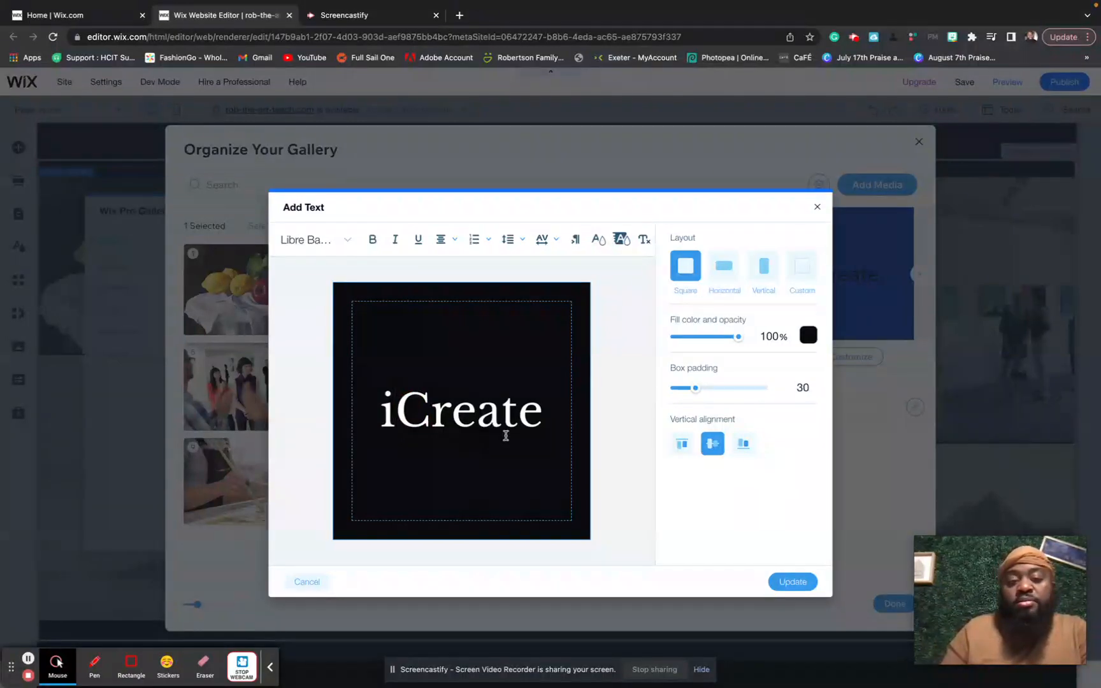
click(644, 431)
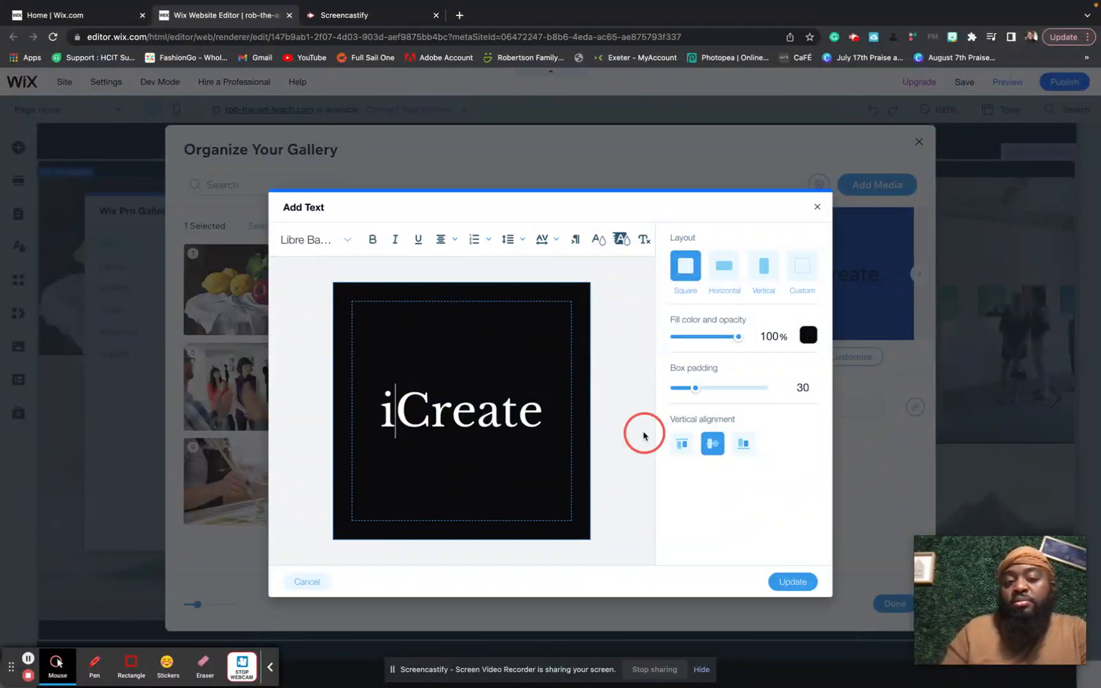
click(786, 579)
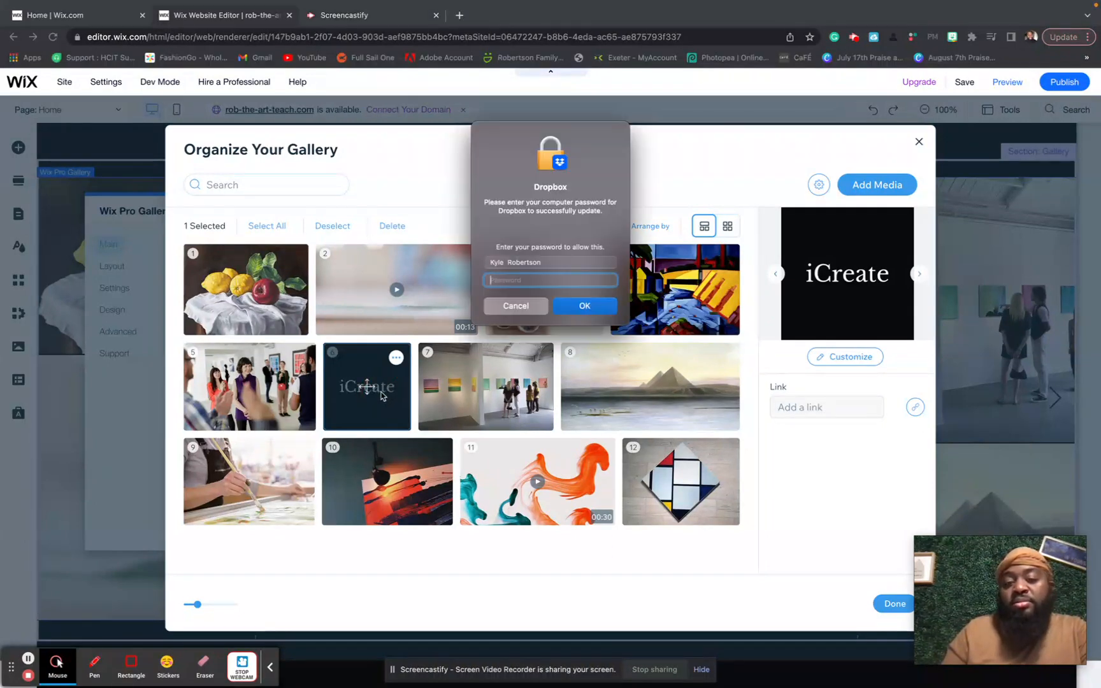
- Cancel the system password prompt and bring up the gallery's Add Media choices
click(516, 306)
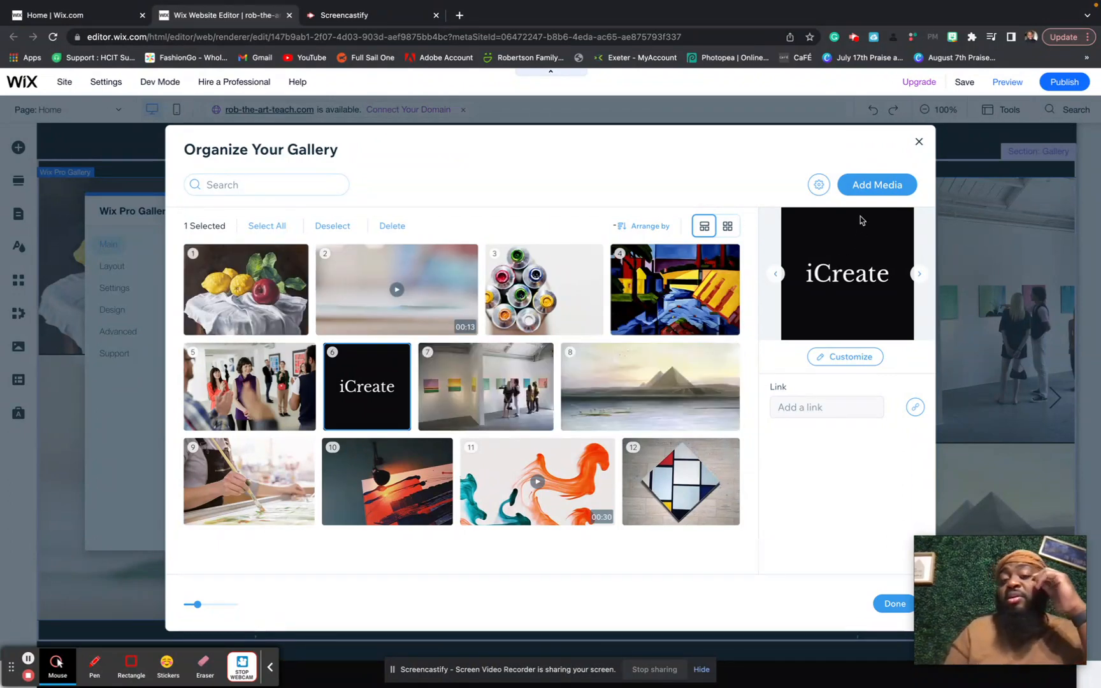
click(865, 195)
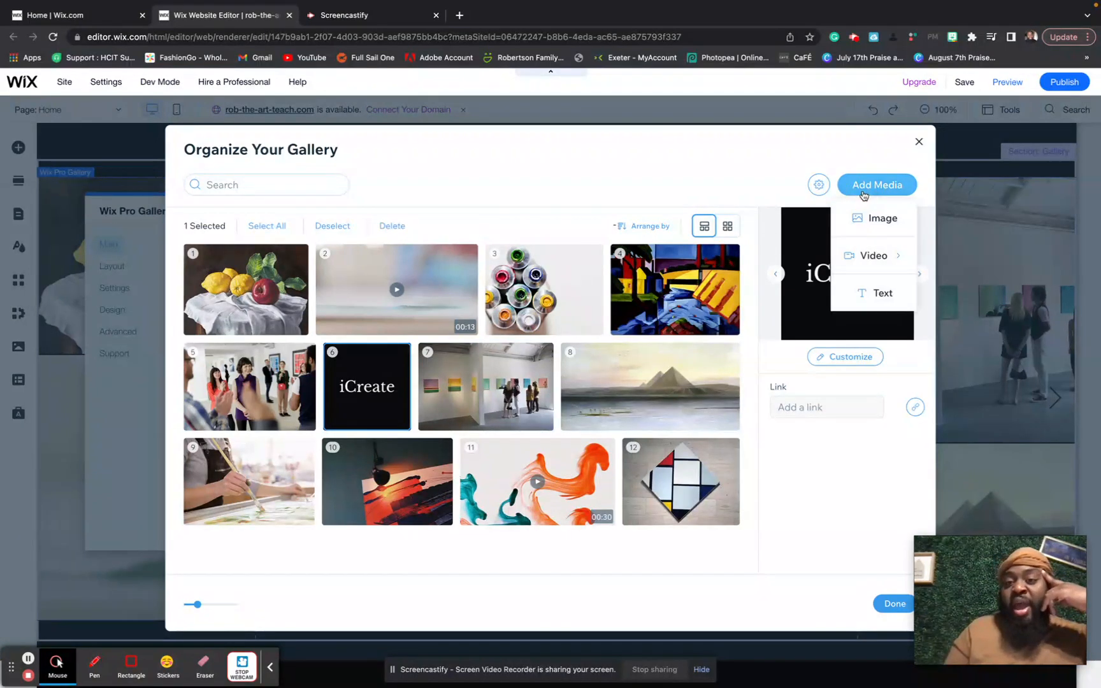
- Choose to add an image from the Media from Wix stock library and browse it
click(871, 218)
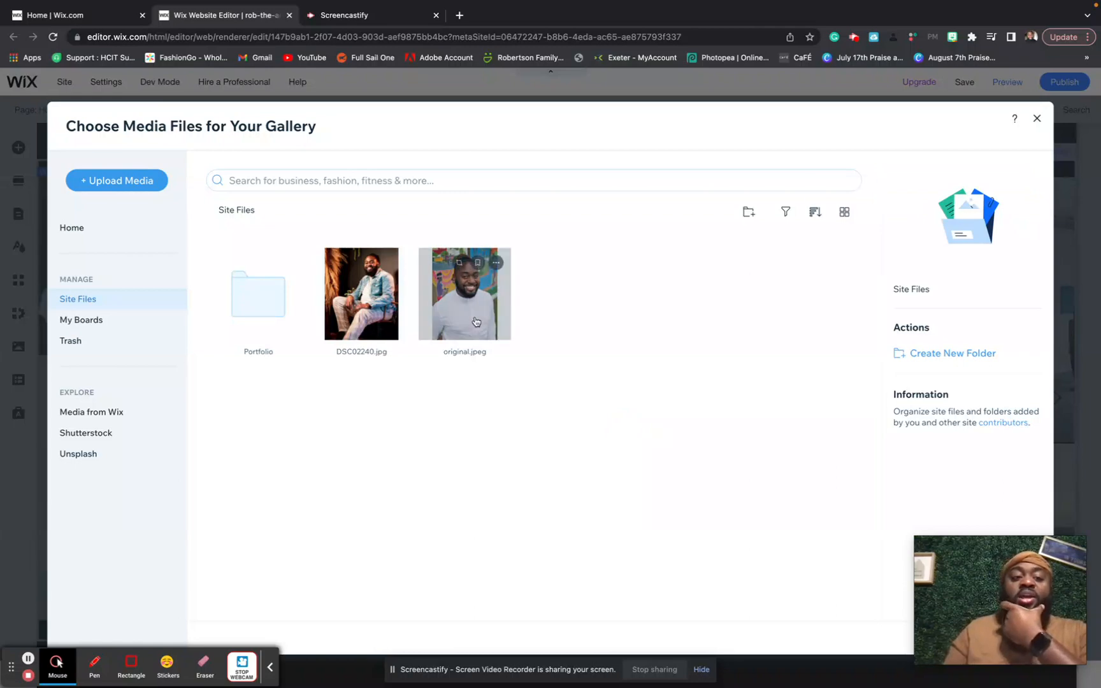
click(114, 421)
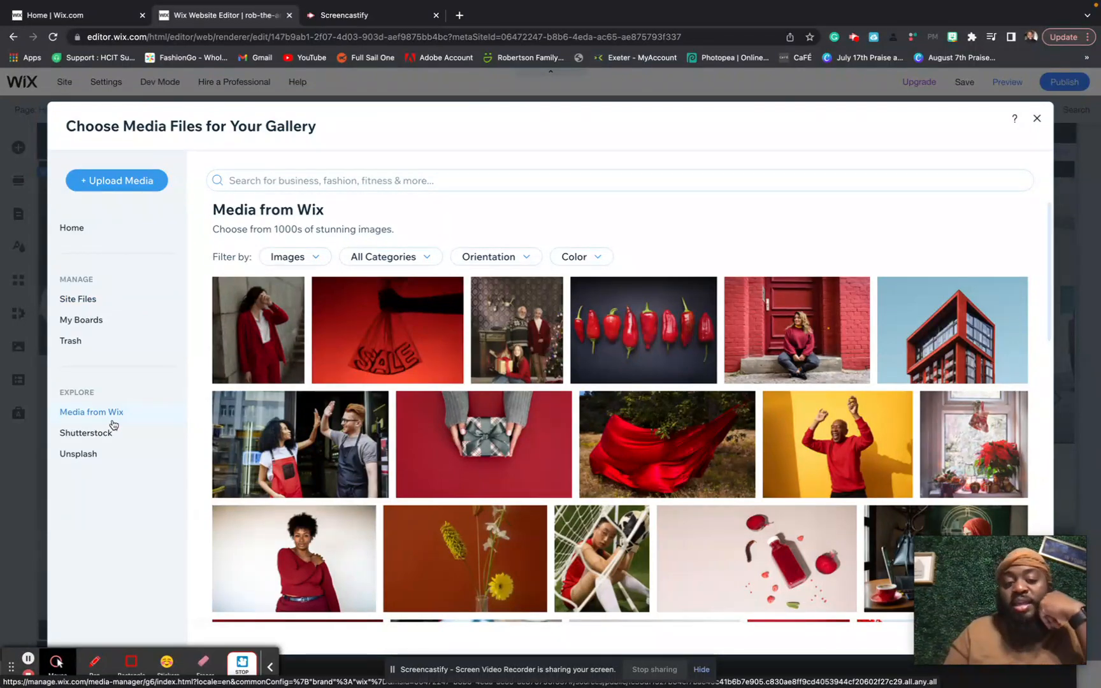
scroll(329, 432, down, 3)
scroll(329, 432, down, 6)
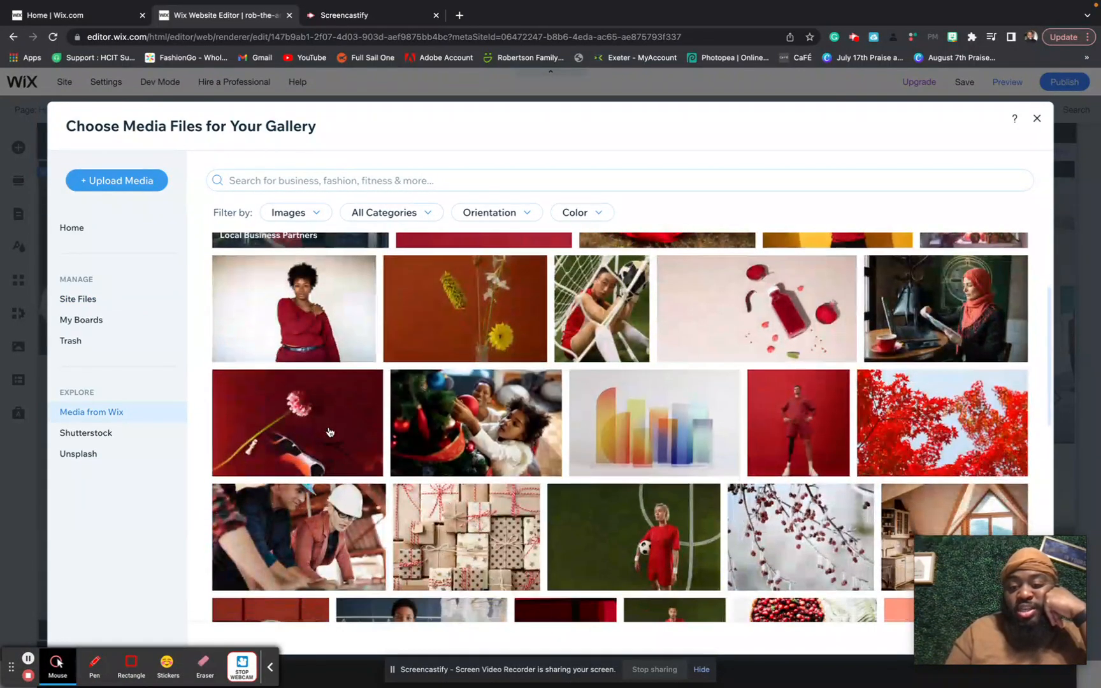
scroll(330, 432, down, 3)
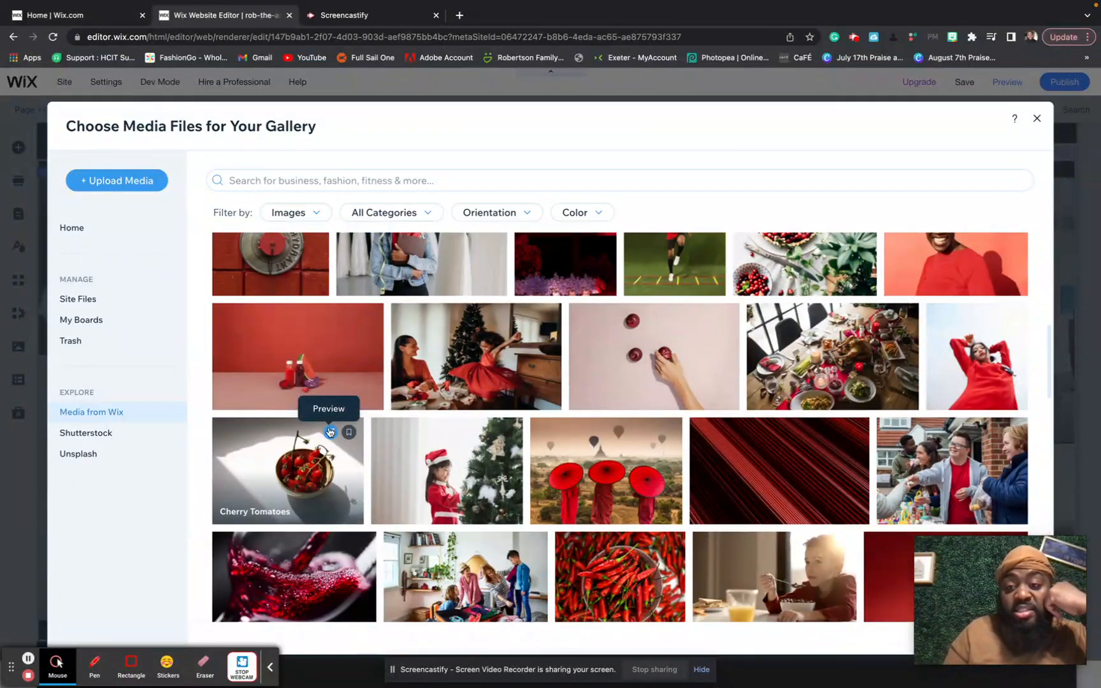
scroll(329, 432, down, 5)
scroll(329, 432, down, 2)
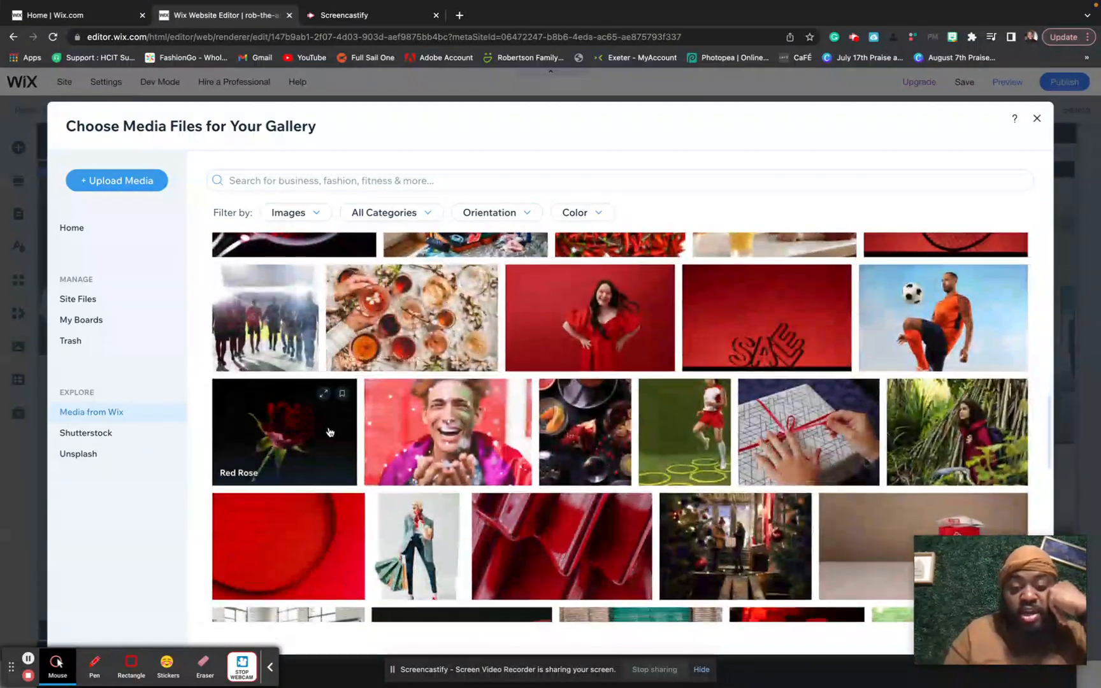
scroll(330, 432, down, 5)
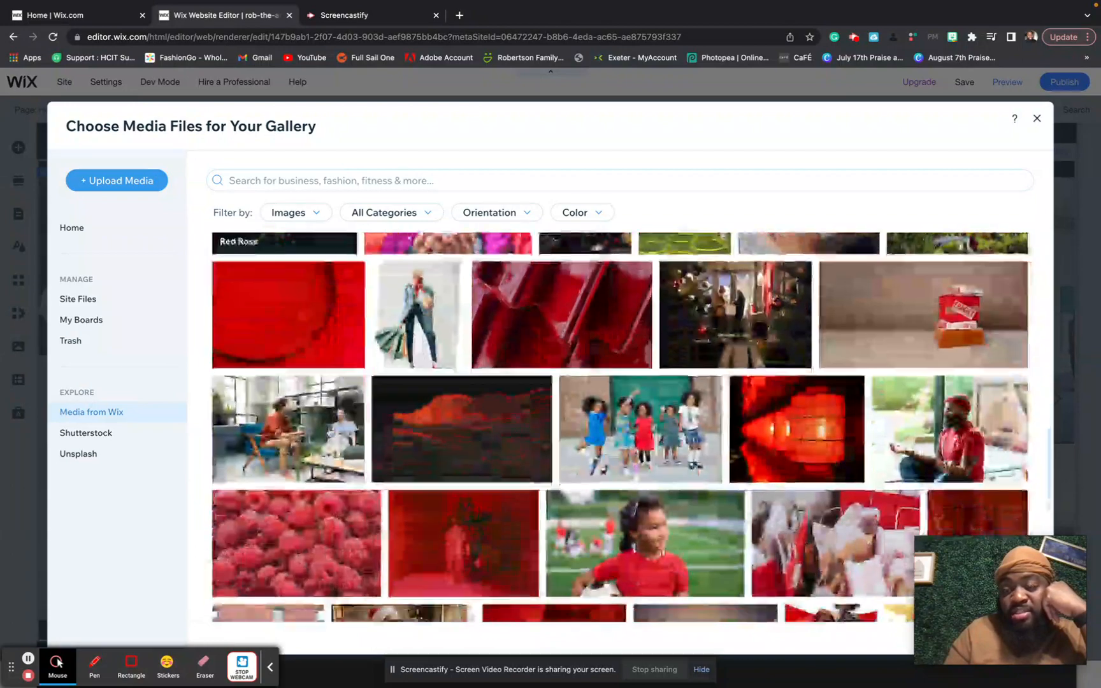
scroll(329, 432, down, 3)
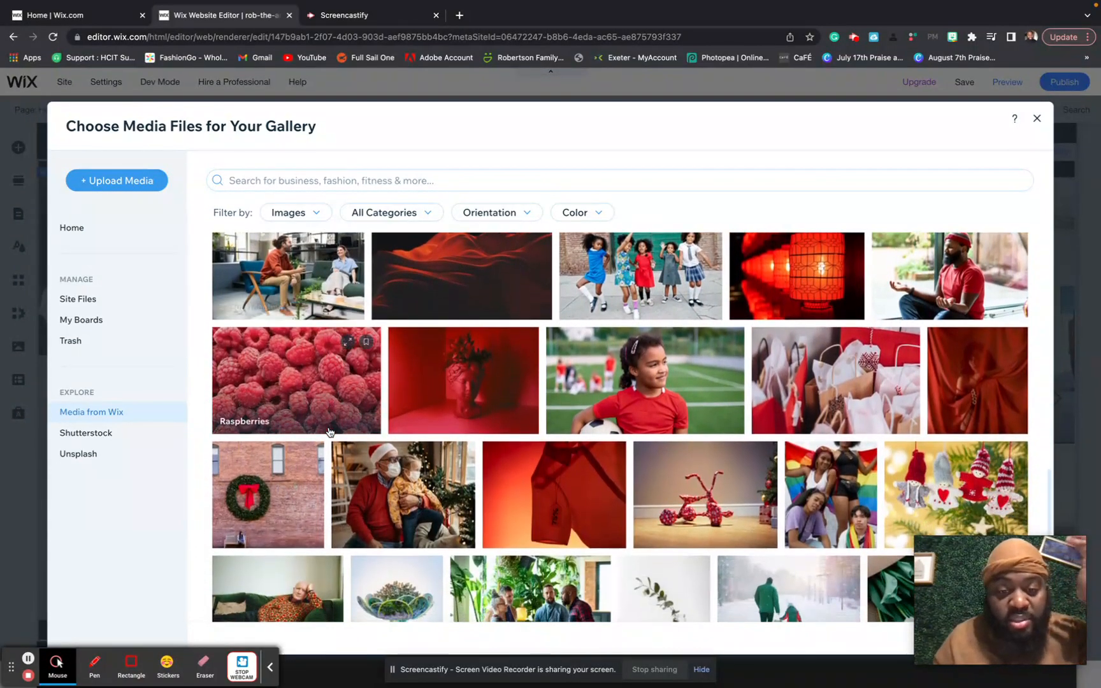
scroll(329, 432, down, 1)
- Search stock images for 'art', add the Colorful Pens photo, and finish organizing the gallery
click(310, 172)
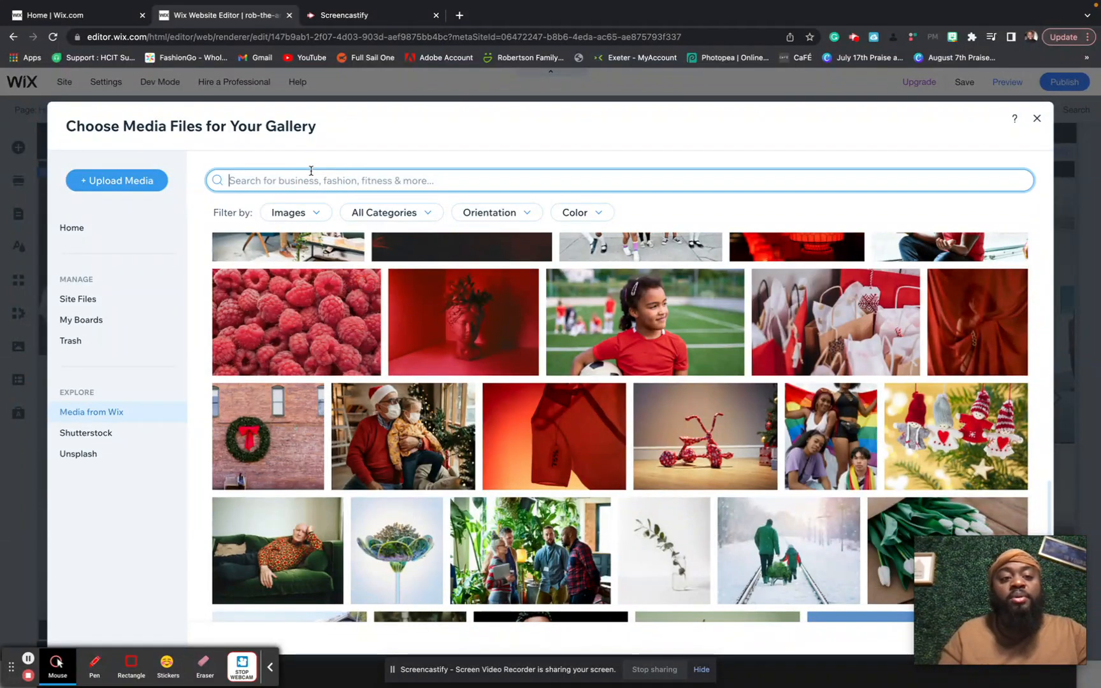
text(art)
key(Return)
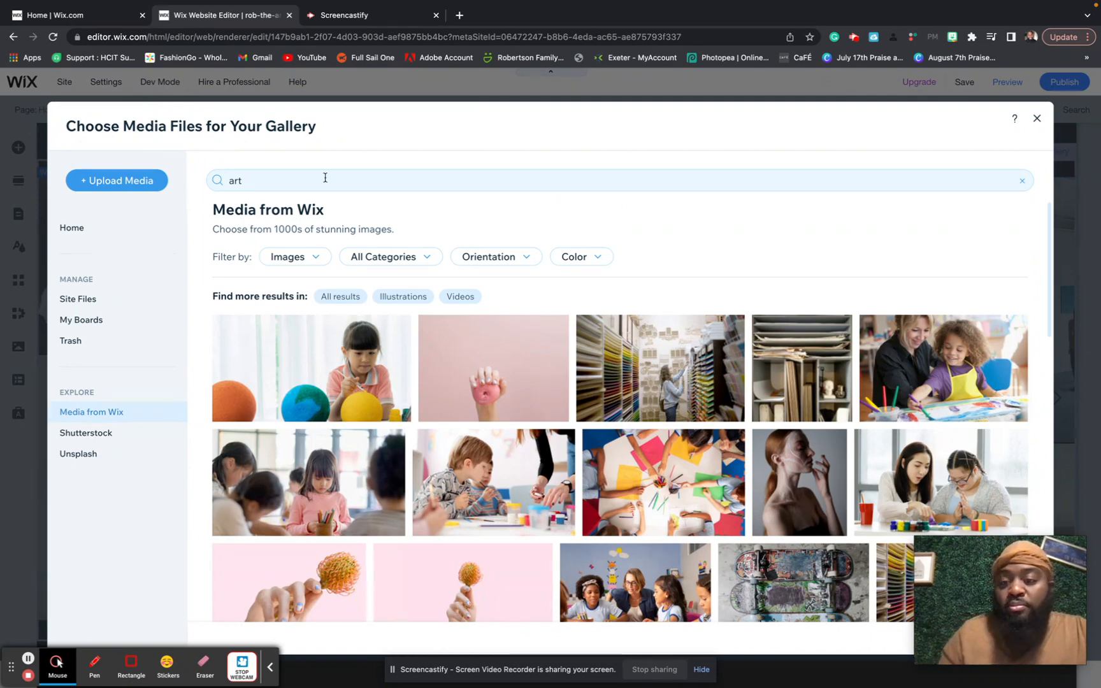
scroll(650, 372, down, 3)
scroll(650, 373, down, 5)
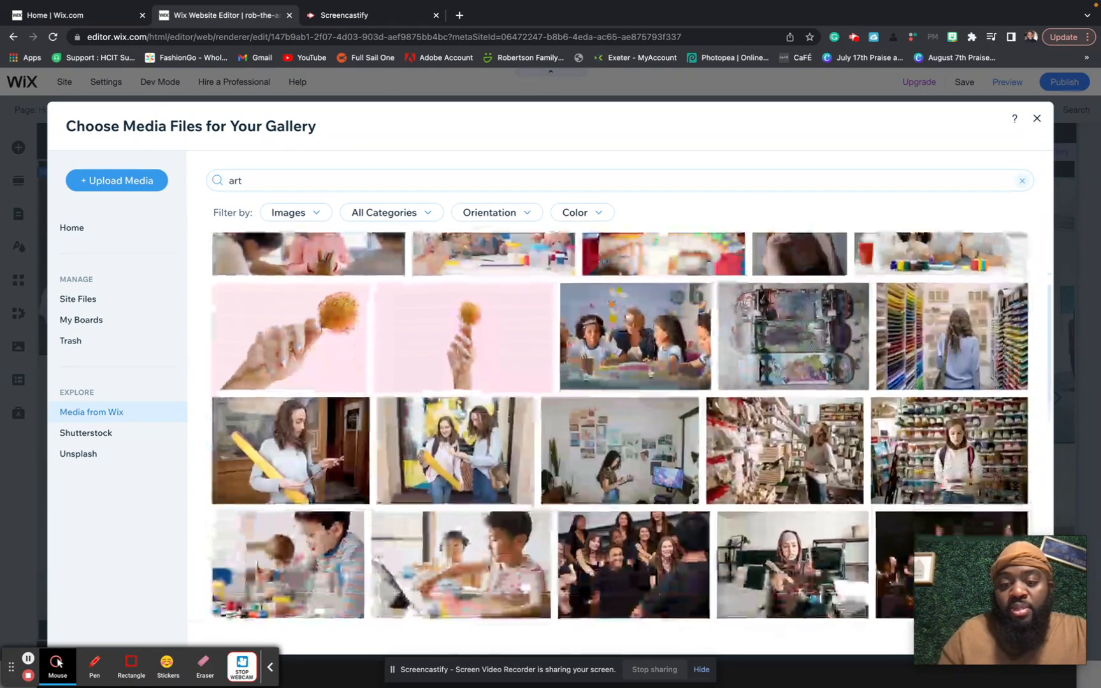
scroll(650, 373, down, 3)
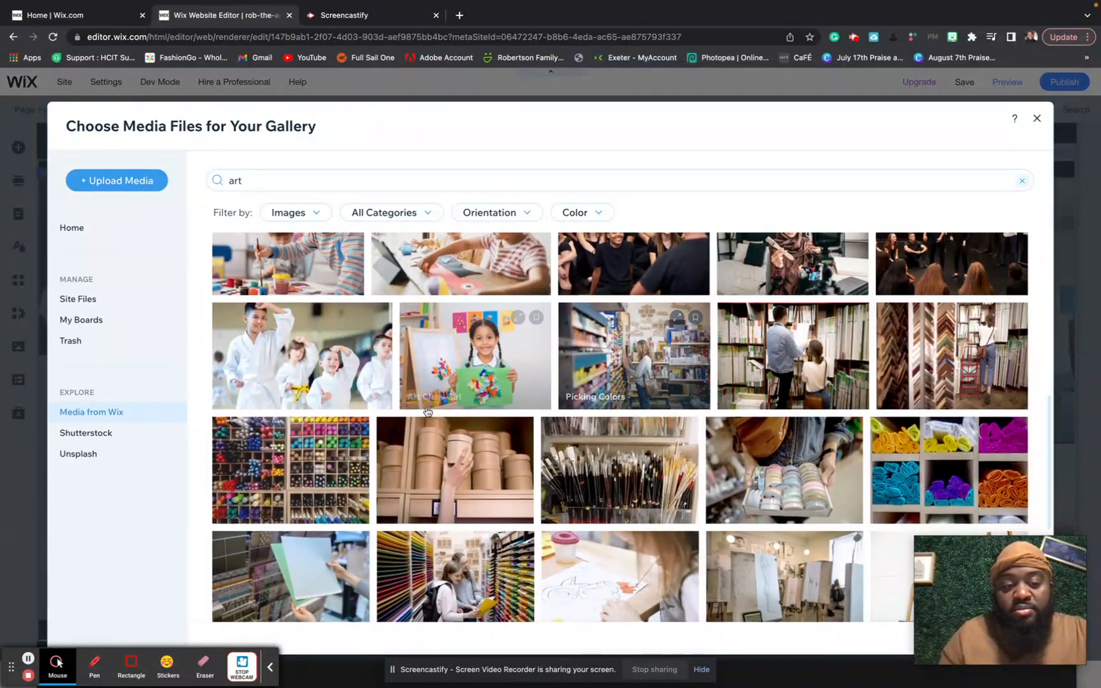
click(346, 454)
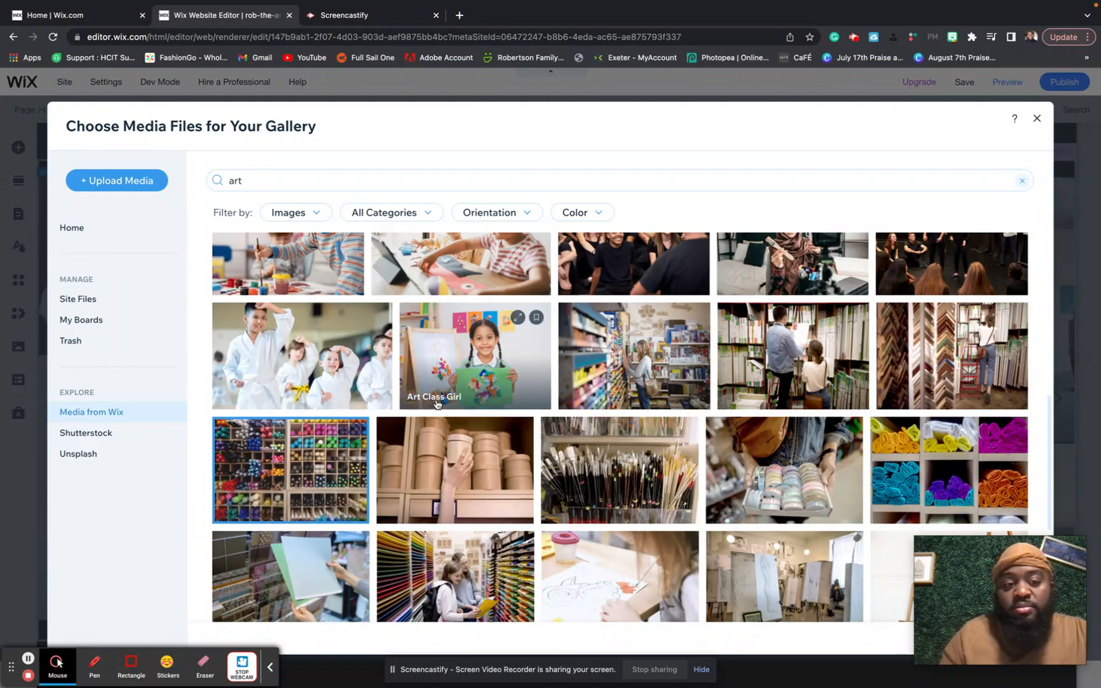
double_click(338, 453)
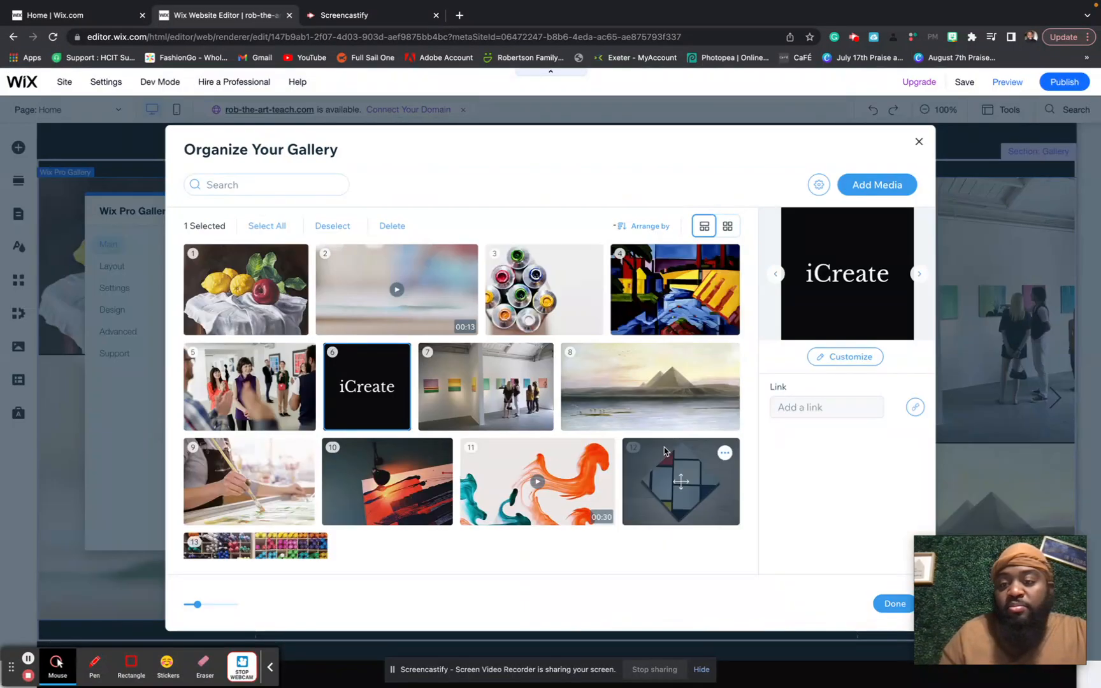
click(889, 605)
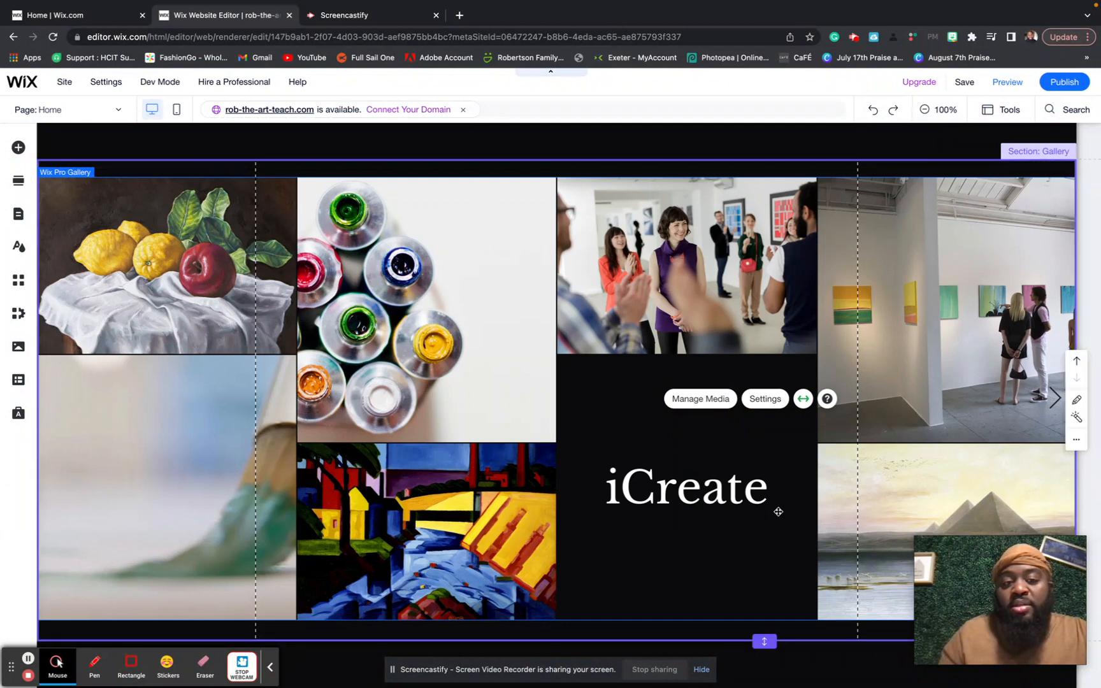
- Preview the site to see the home page artwork gallery with its iCreate tile
scroll(778, 512, down, 2)
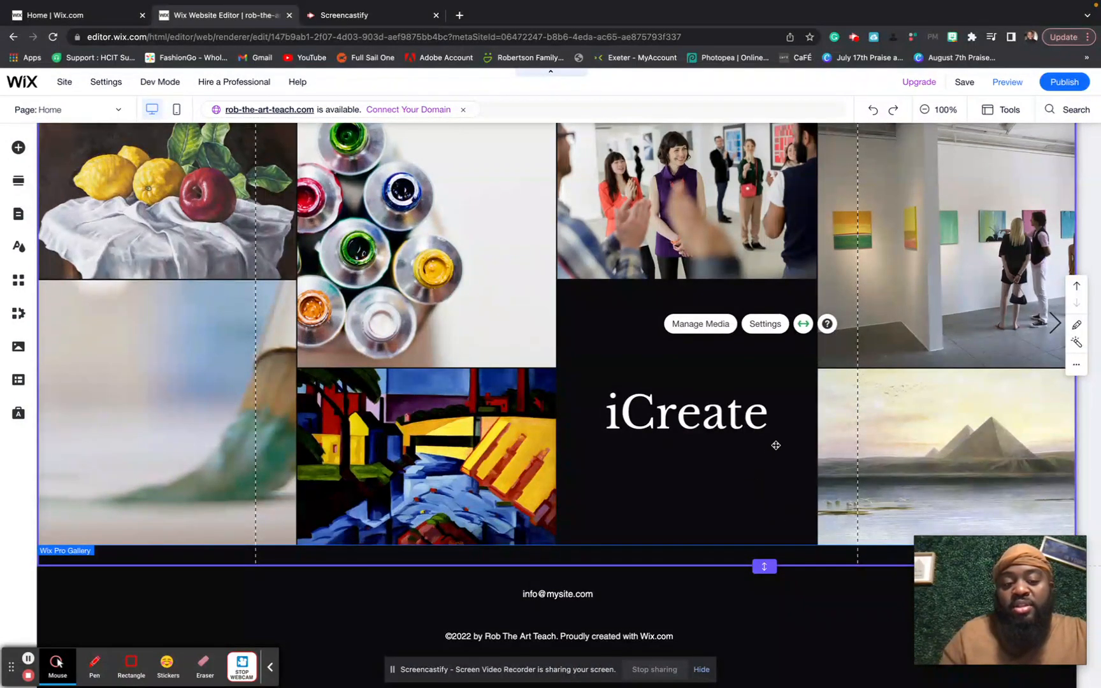
scroll(776, 446, up, 4)
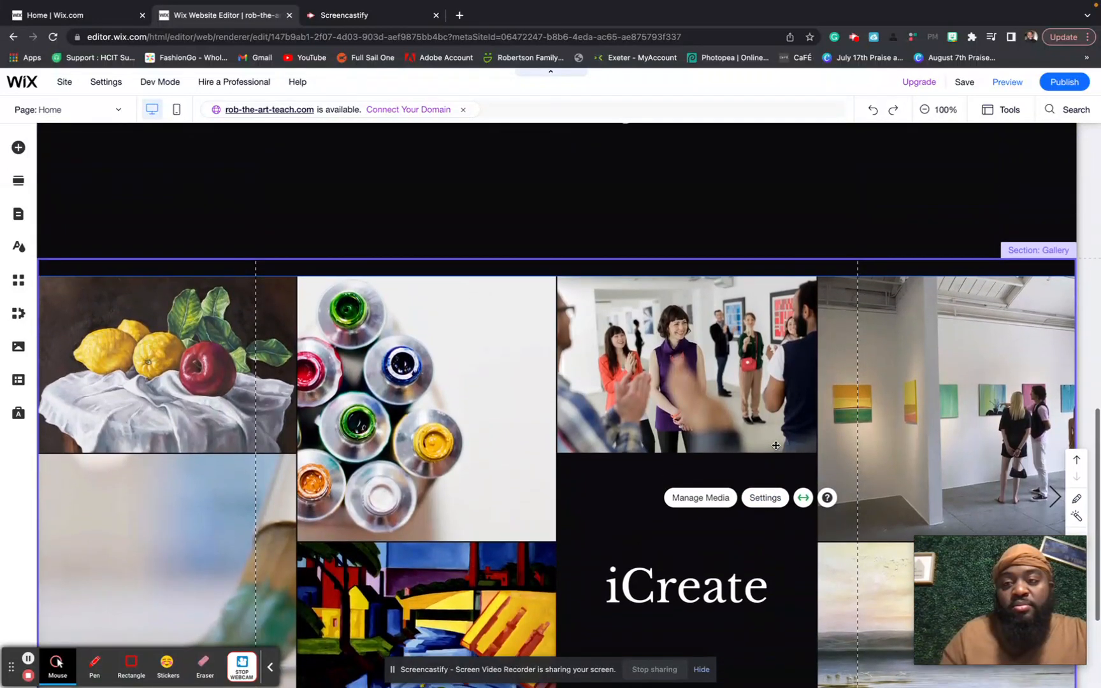
scroll(776, 446, down, 2)
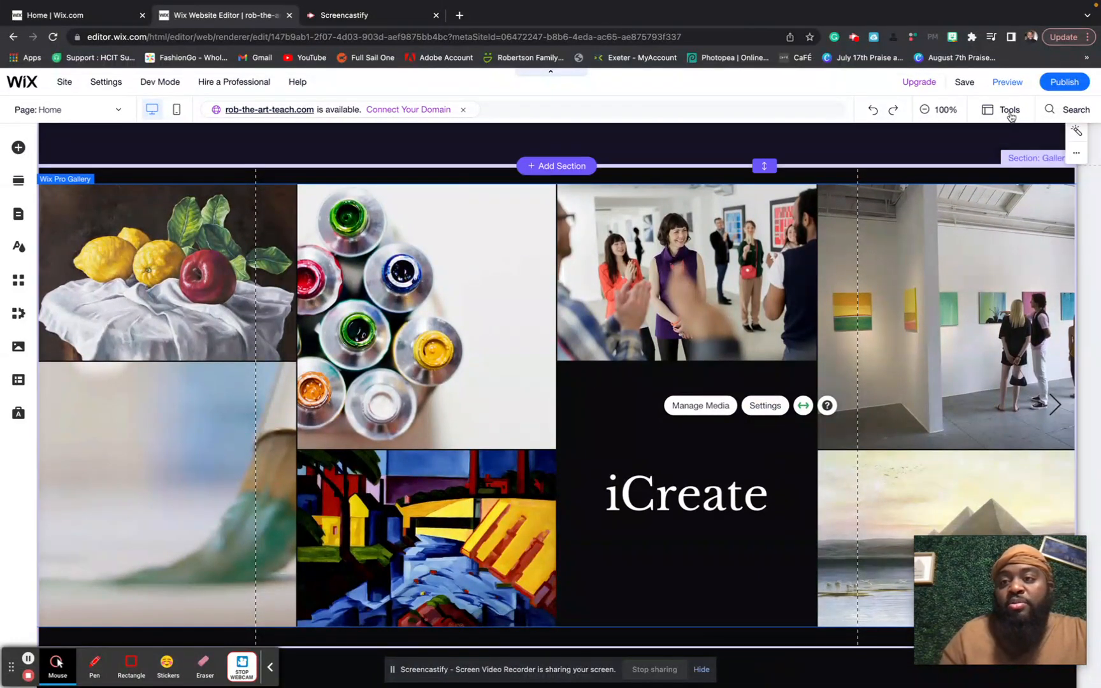
click(1009, 82)
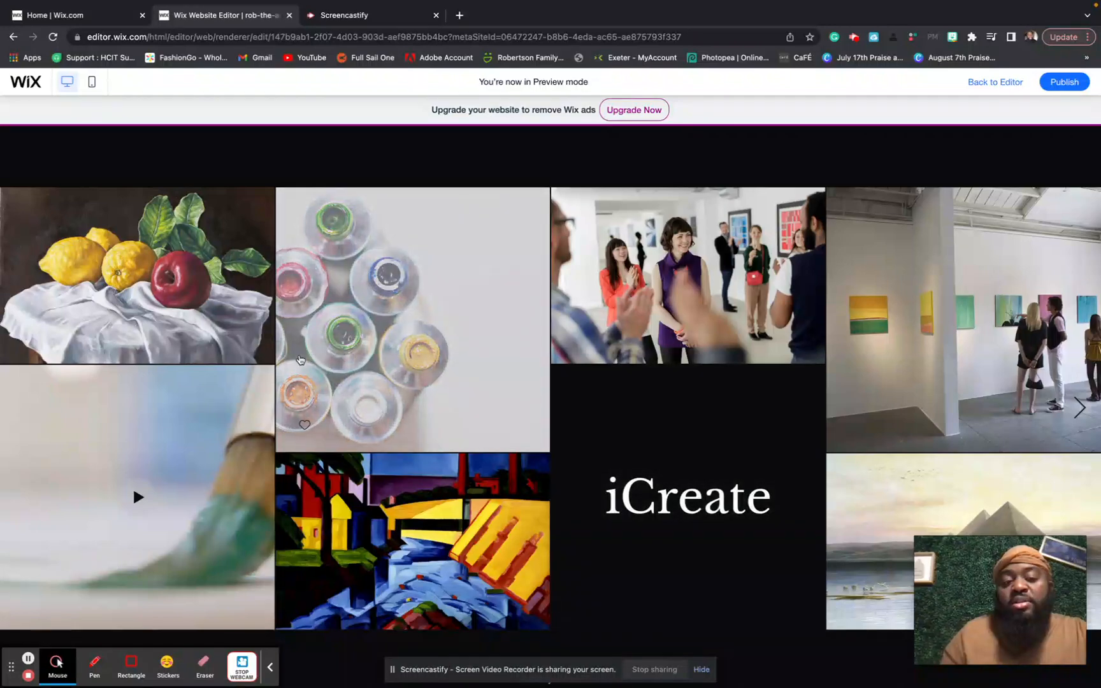
- View the gallery full-screen from the lemons image through to Colorful Pens, then return to the editor
click(264, 335)
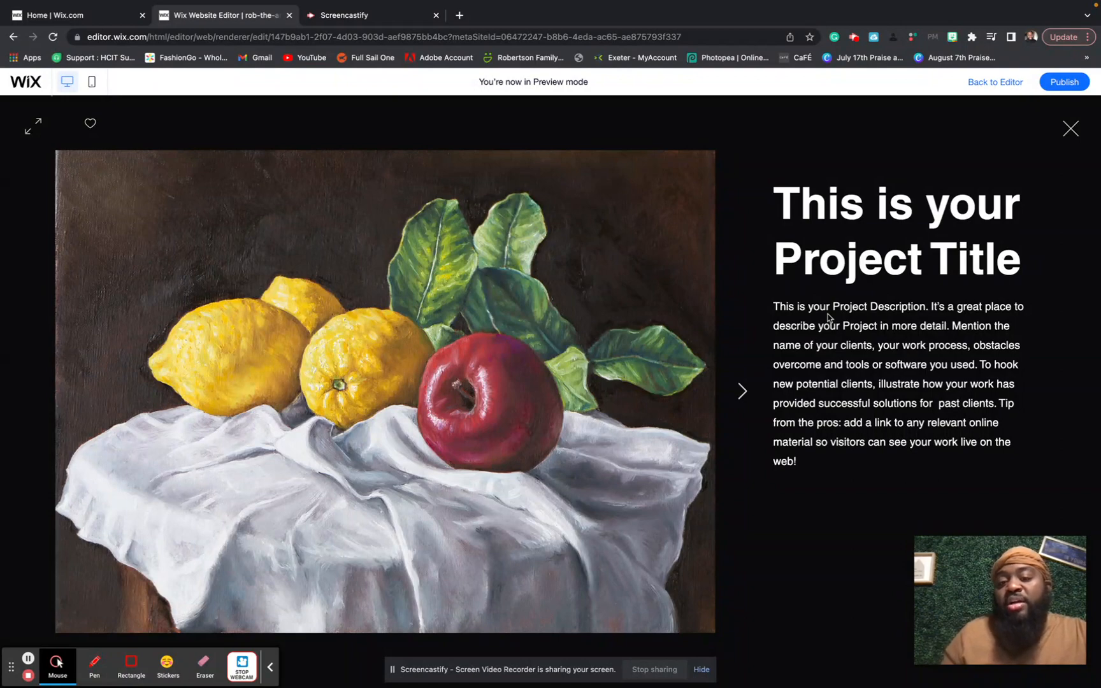
key(Right)
key(Right)
key(Right)
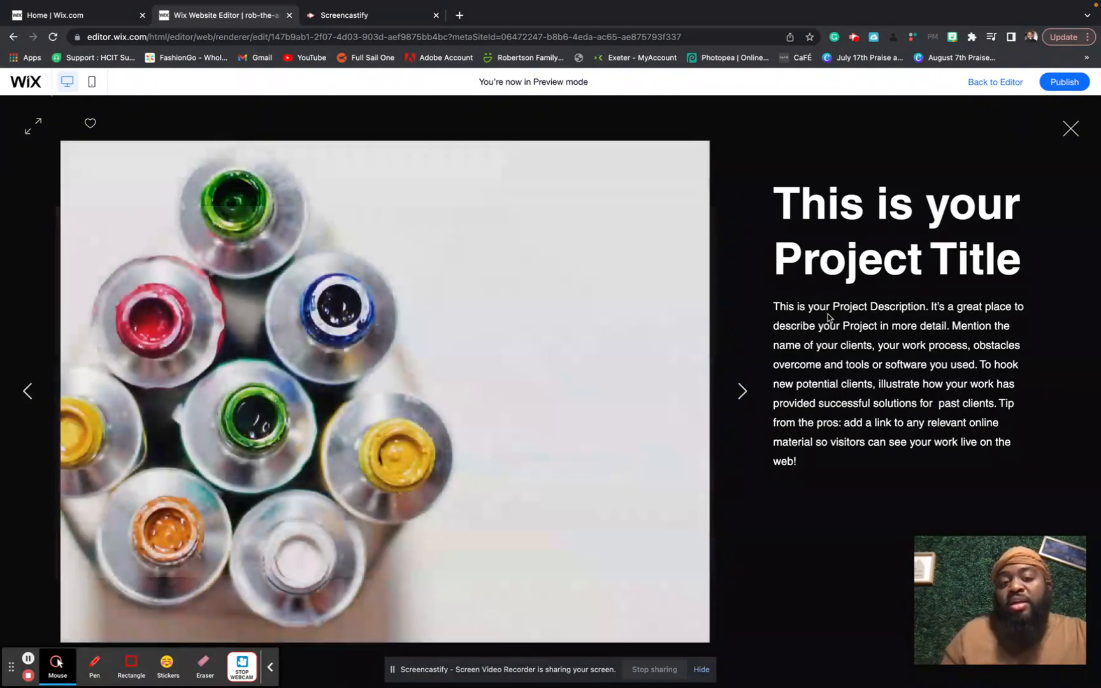
key(Right)
key(Right)
key(Right)
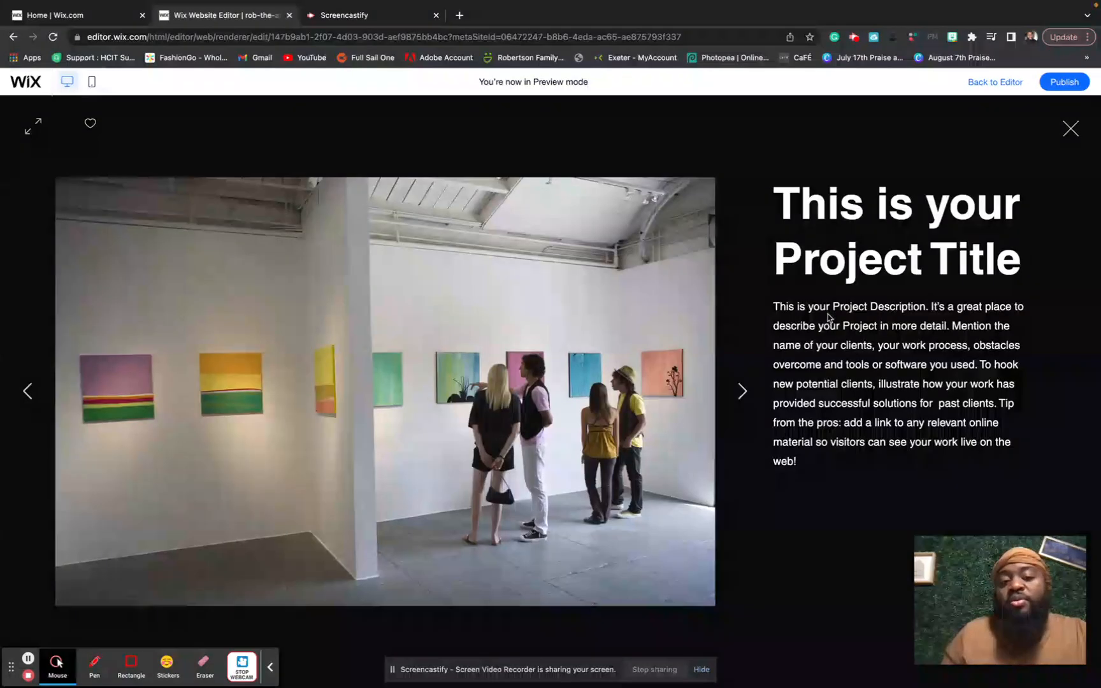
key(Right)
key(Right)
key(Right)
key(Right)
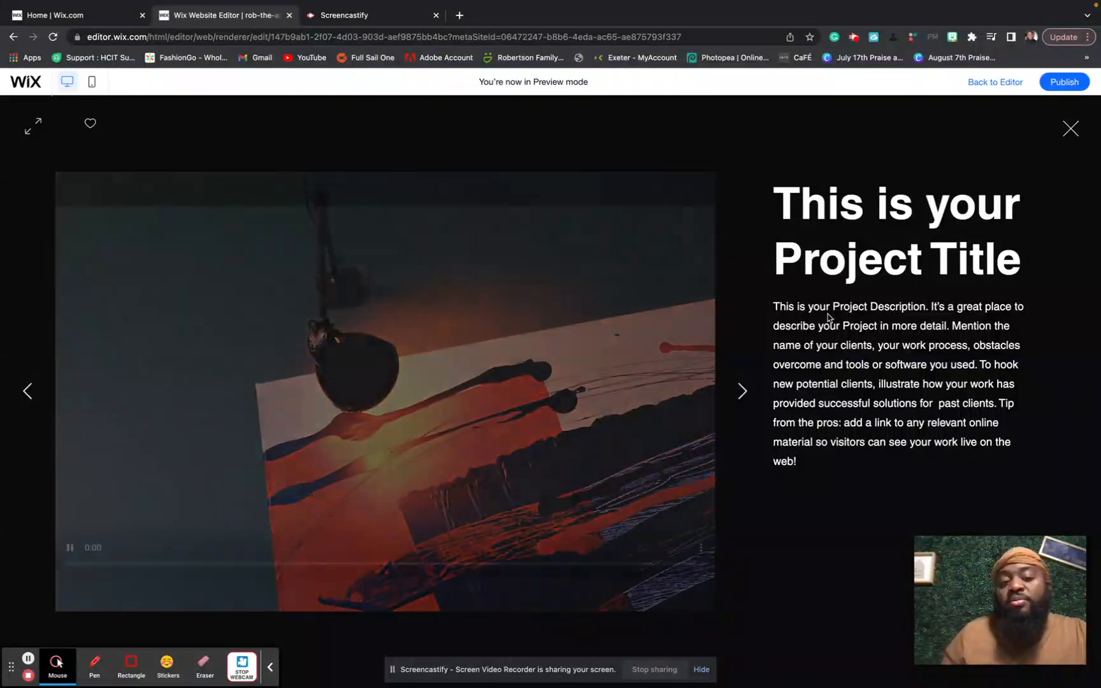
key(Right)
key(Right)
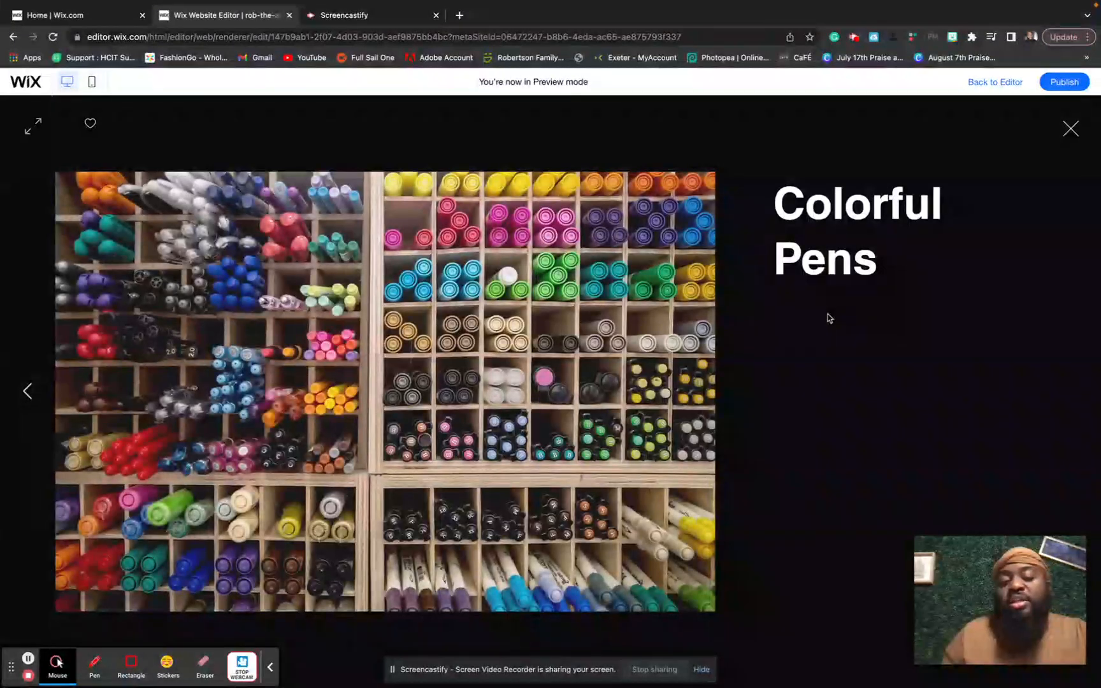
click(1070, 131)
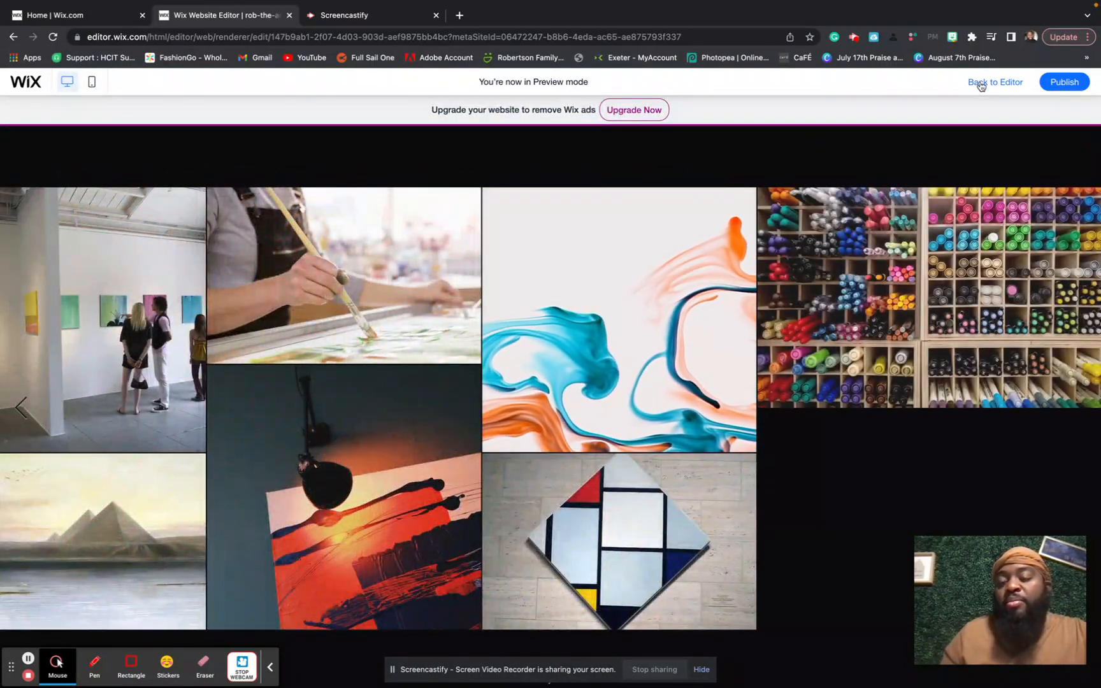
click(984, 83)
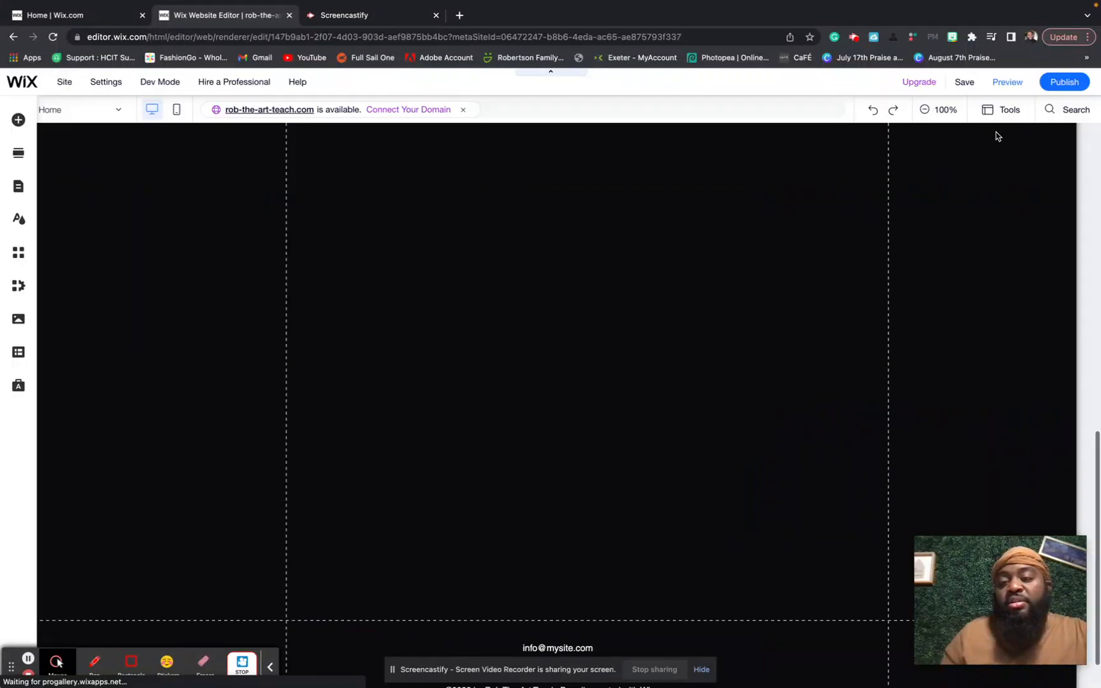
scroll(905, 251, down, 1)
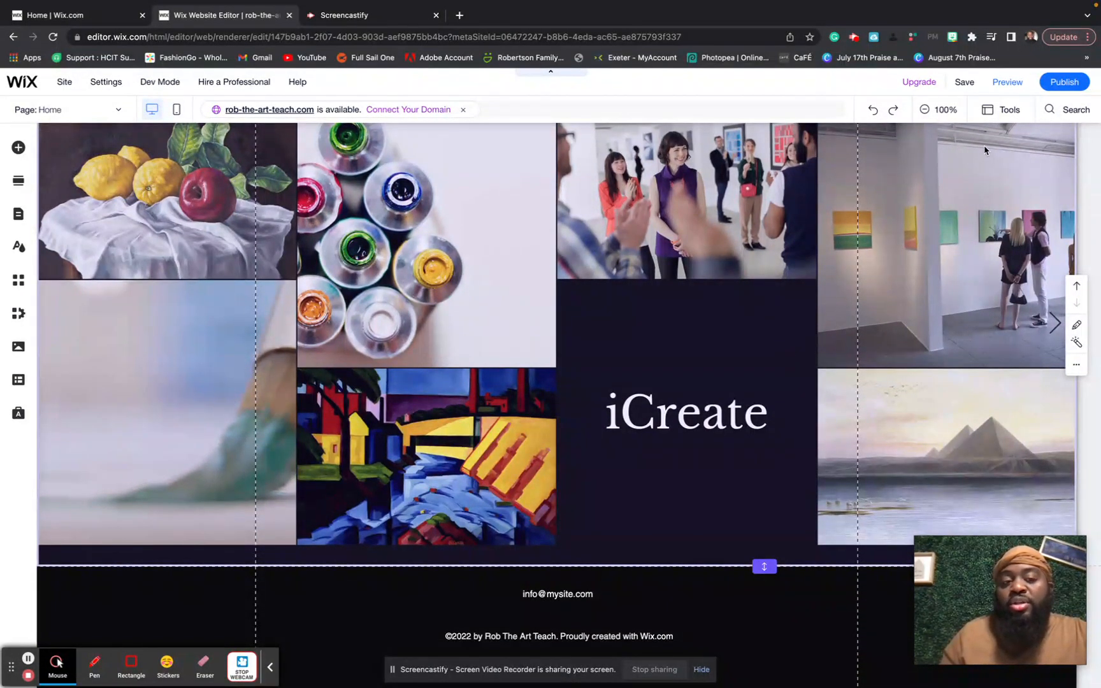
- Open the home page gallery's media organizer and select the Colorful Pens image
scroll(911, 298, up, 1)
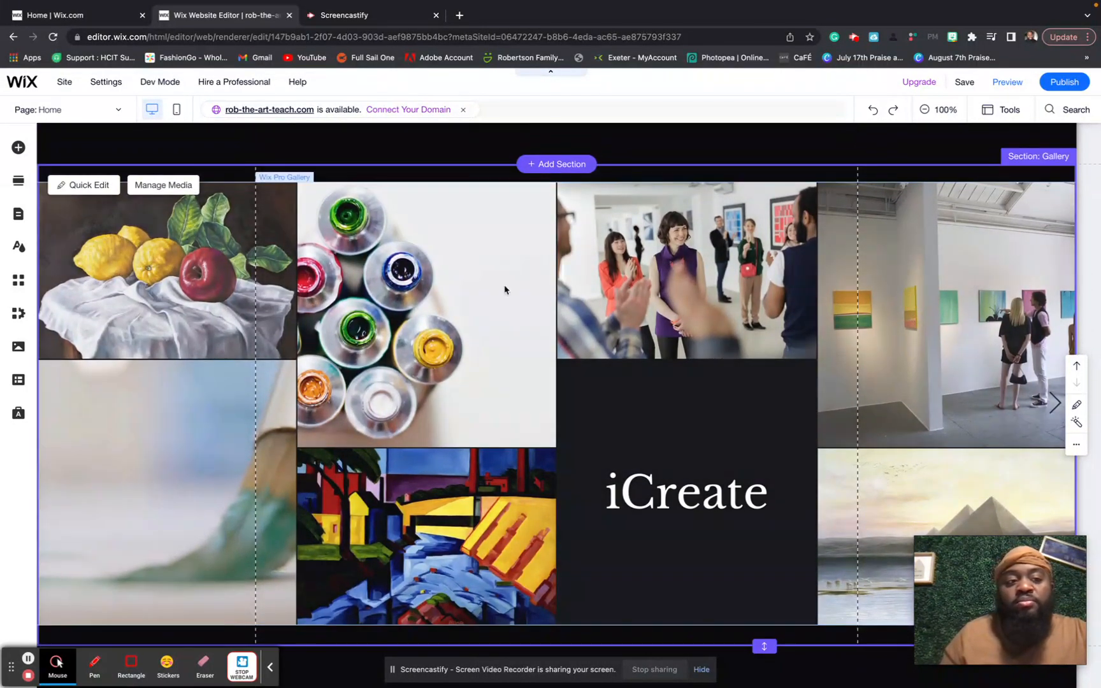
click(167, 188)
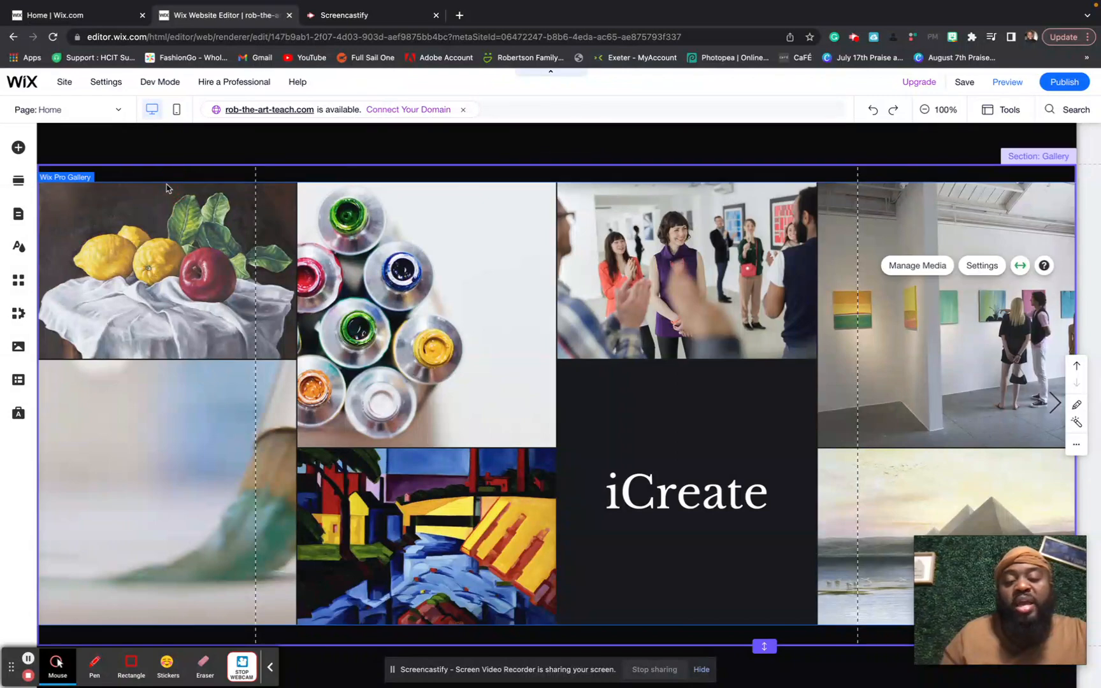
double_click(167, 188)
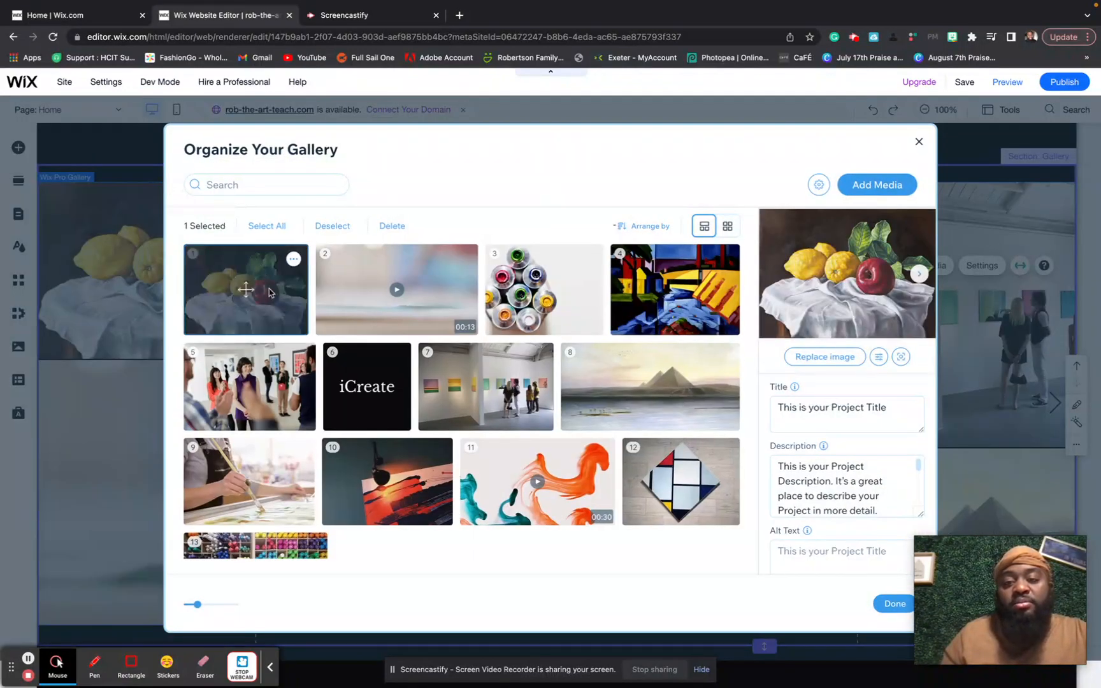
click(371, 311)
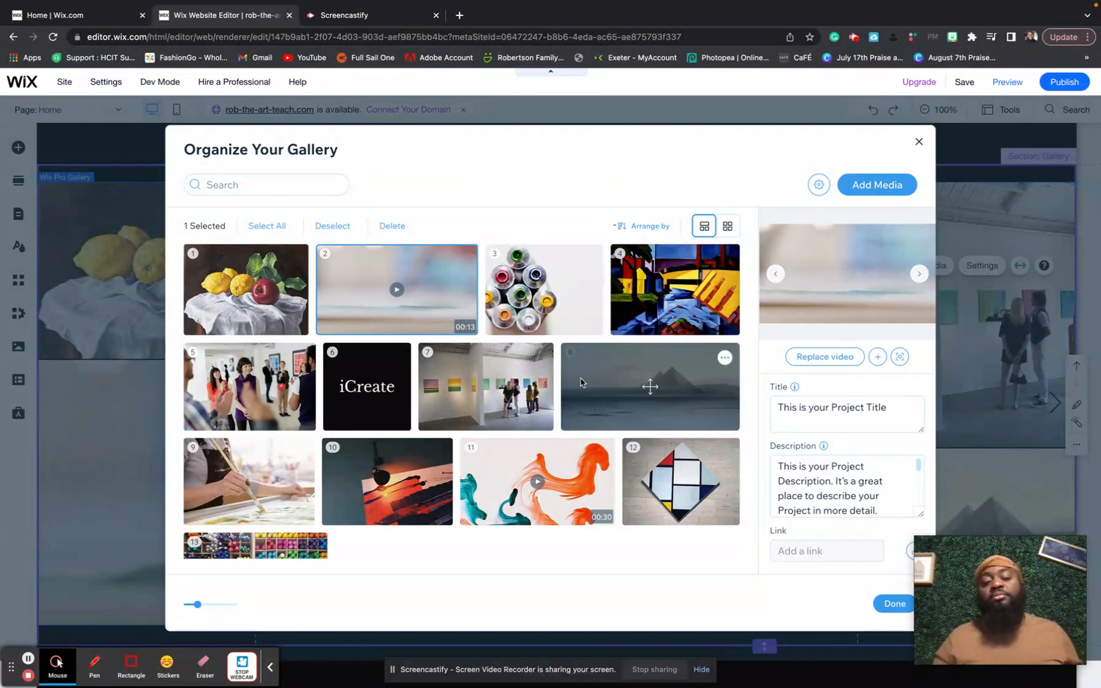
click(279, 549)
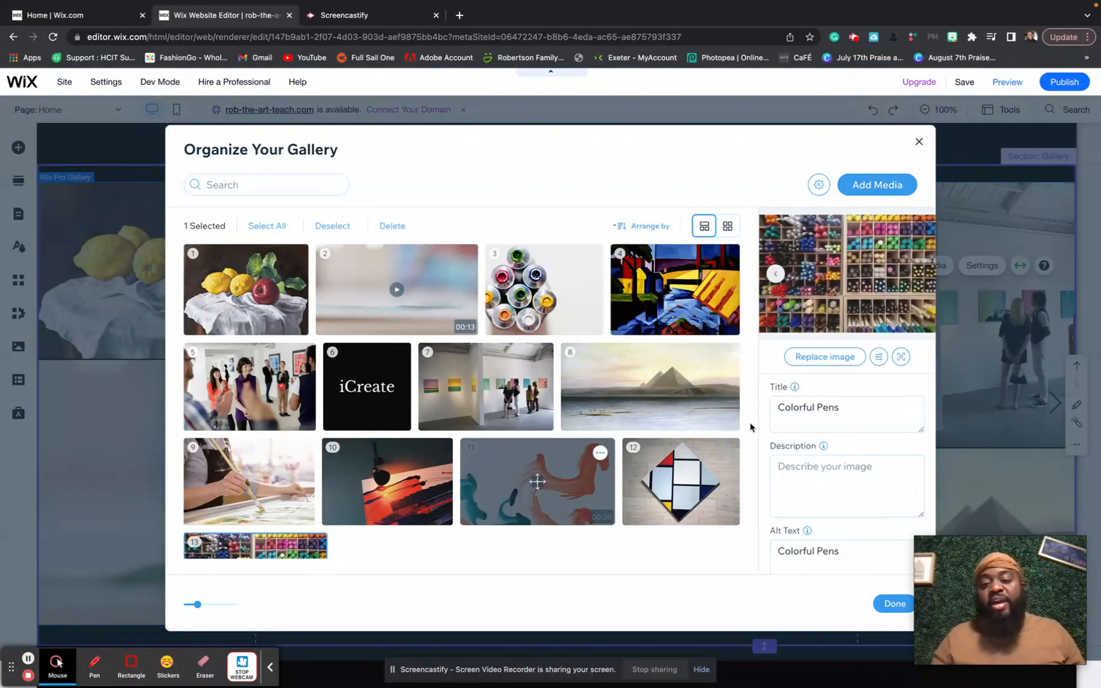
- Give the Colorful Pens image the description 'Photography September 2022' and save the gallery
click(841, 426)
click(845, 468)
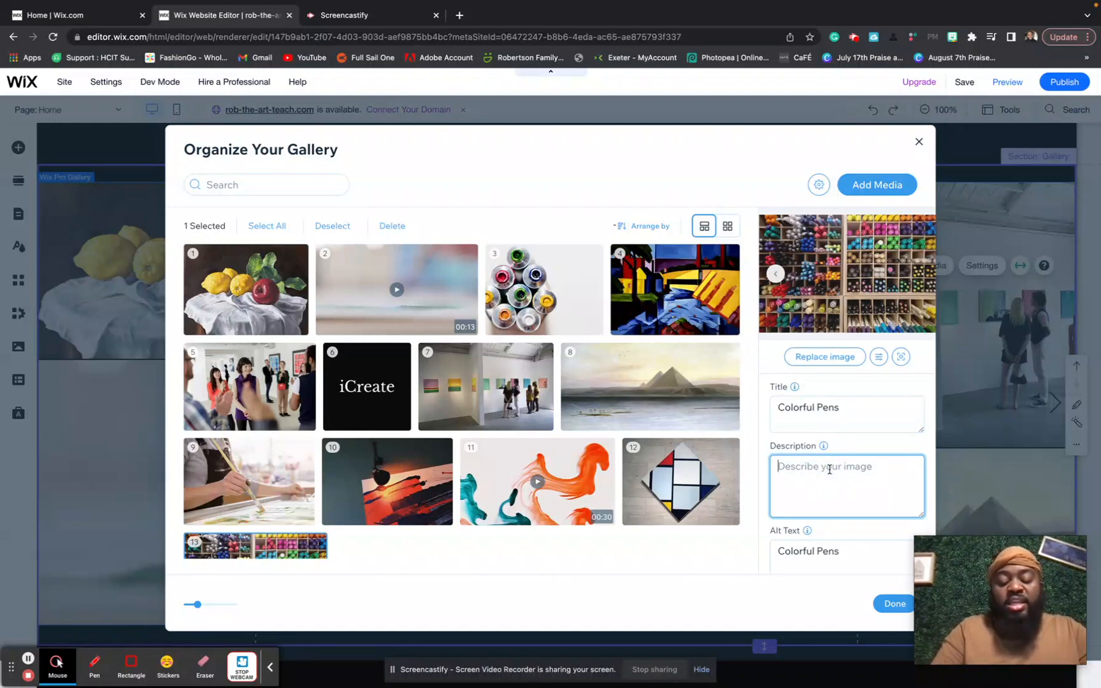
text(Photography)
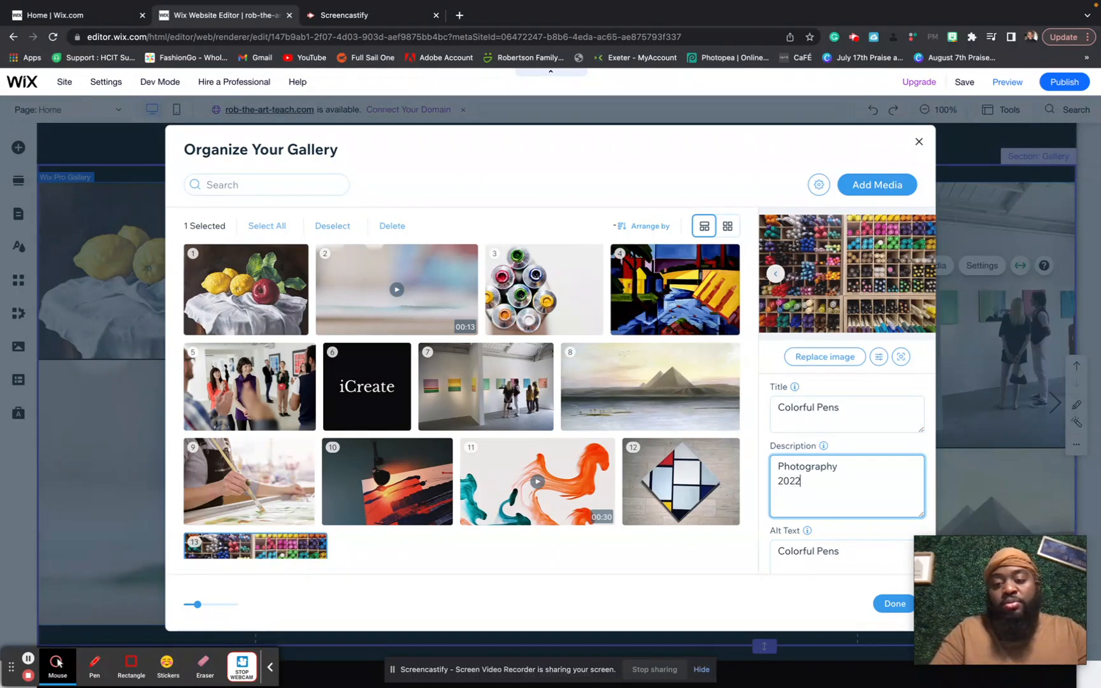
click(779, 481)
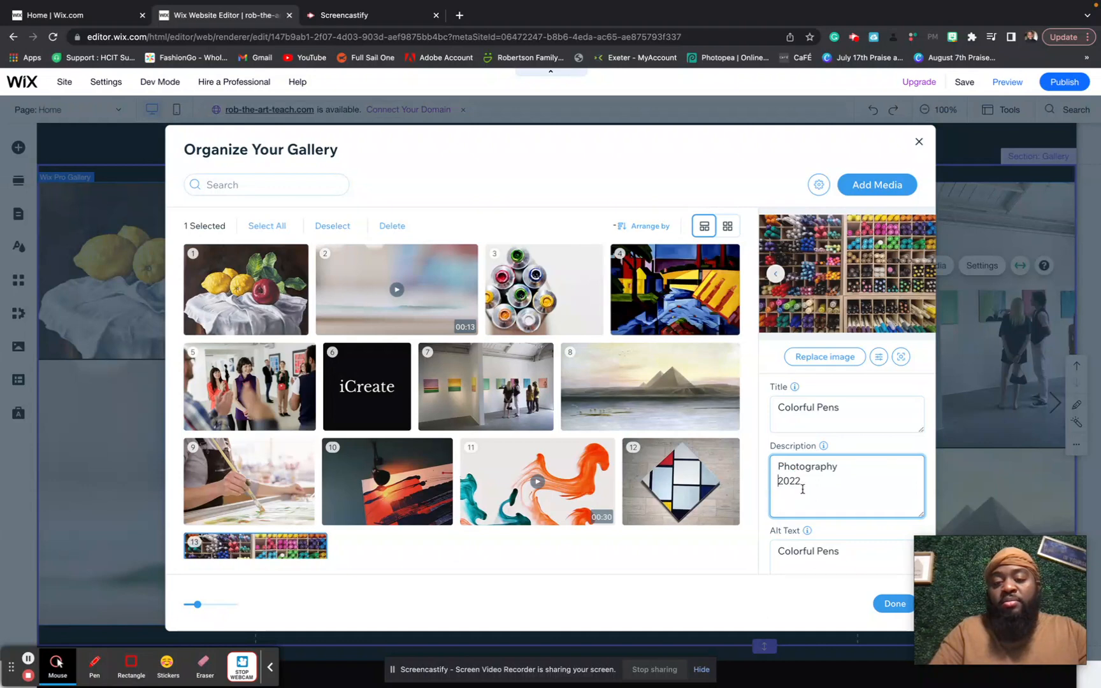
text(Septemb)
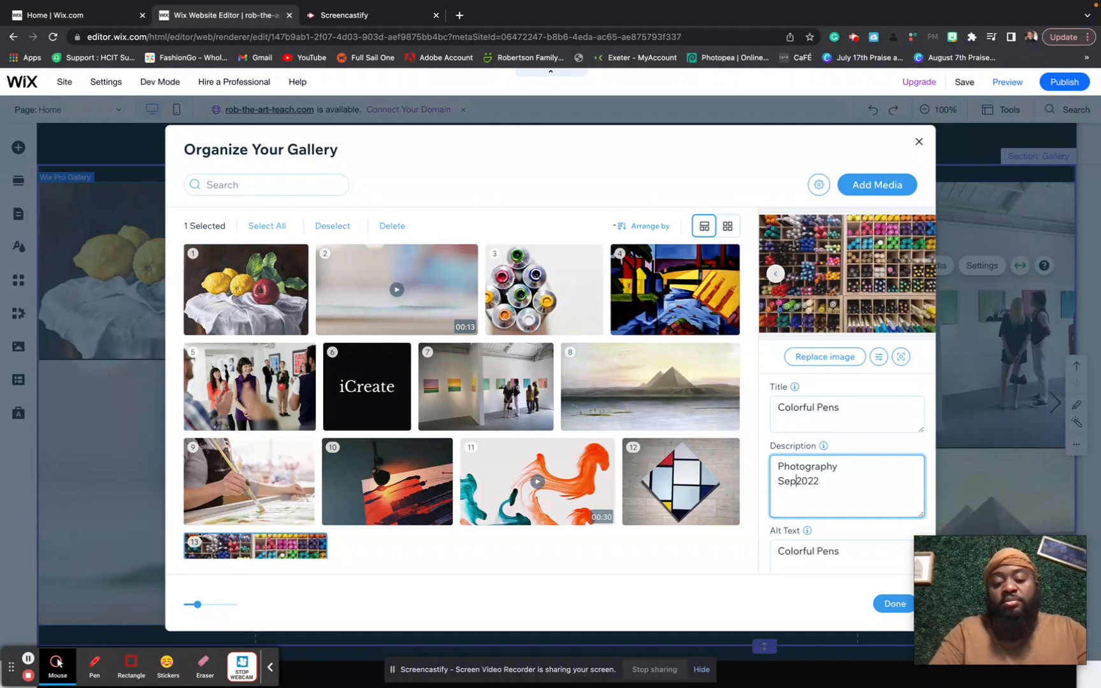
text(er)
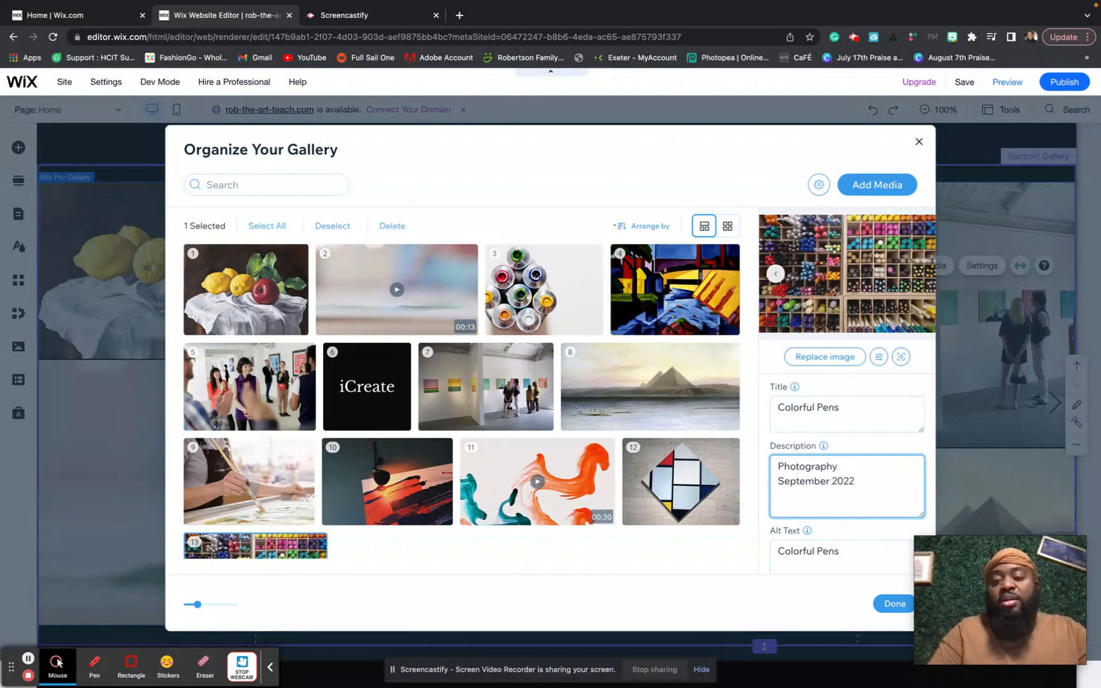
click(869, 489)
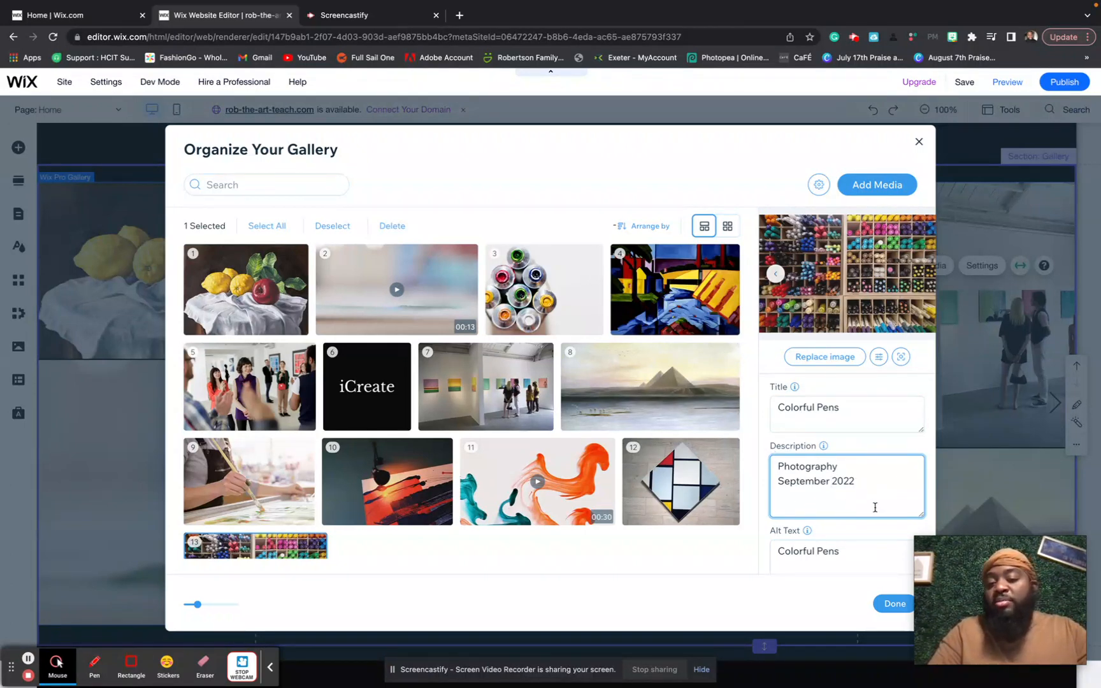
click(769, 438)
click(893, 603)
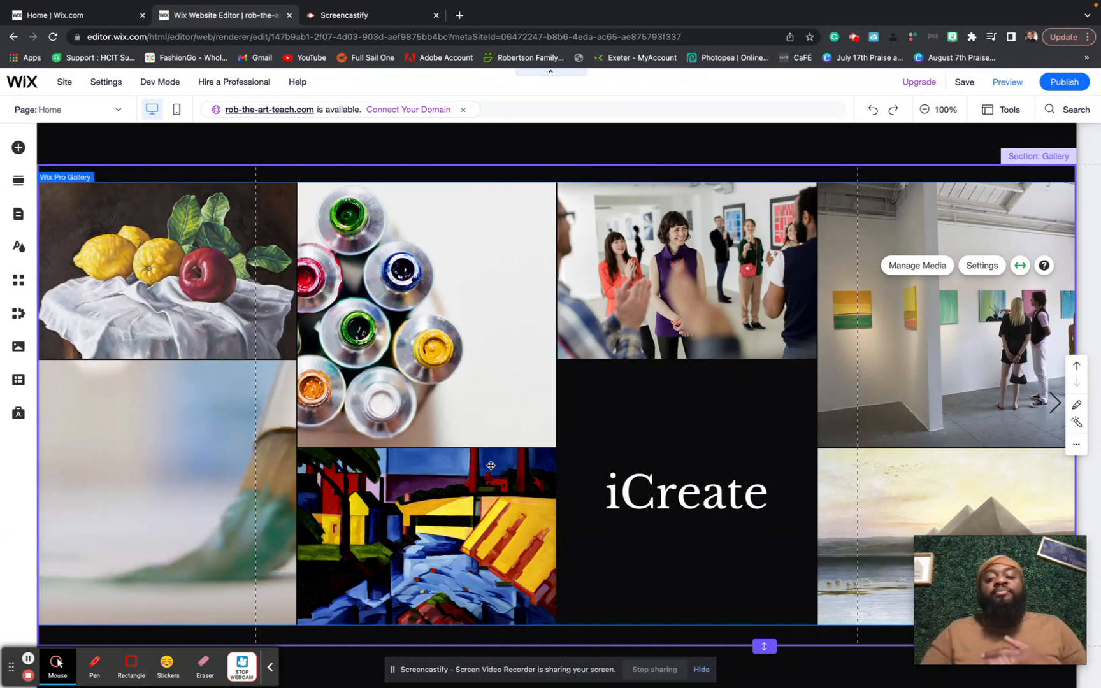
- Switch the editor from the home page to the Portfolio page using the page list
scroll(491, 466, up, 1)
scroll(491, 466, up, 14)
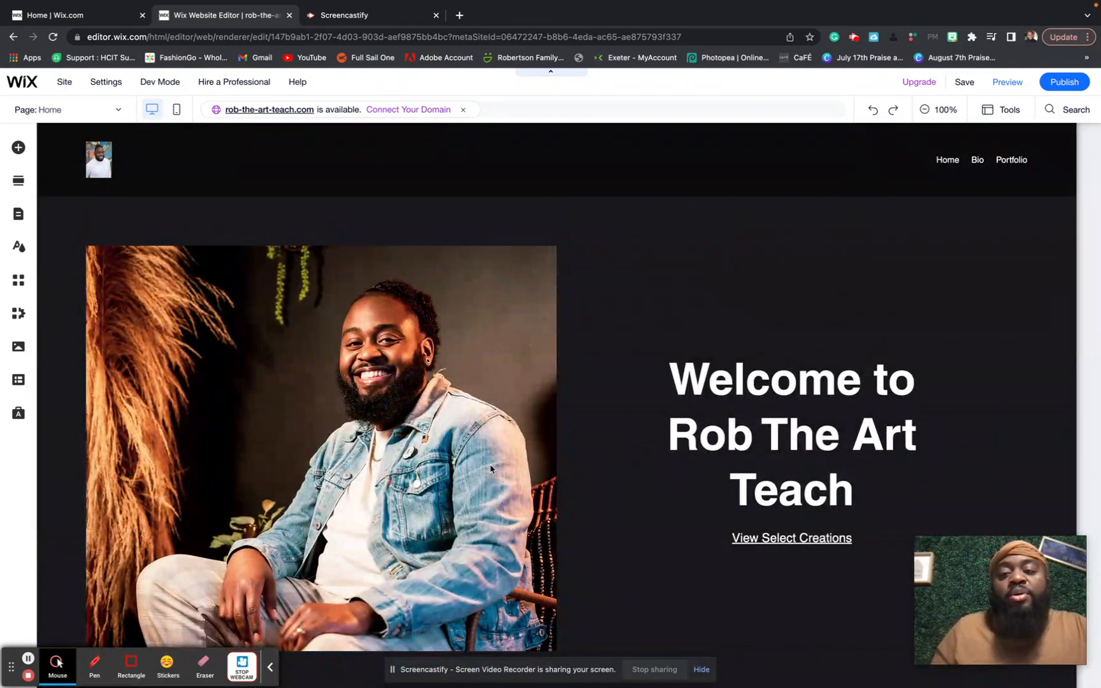
click(183, 171)
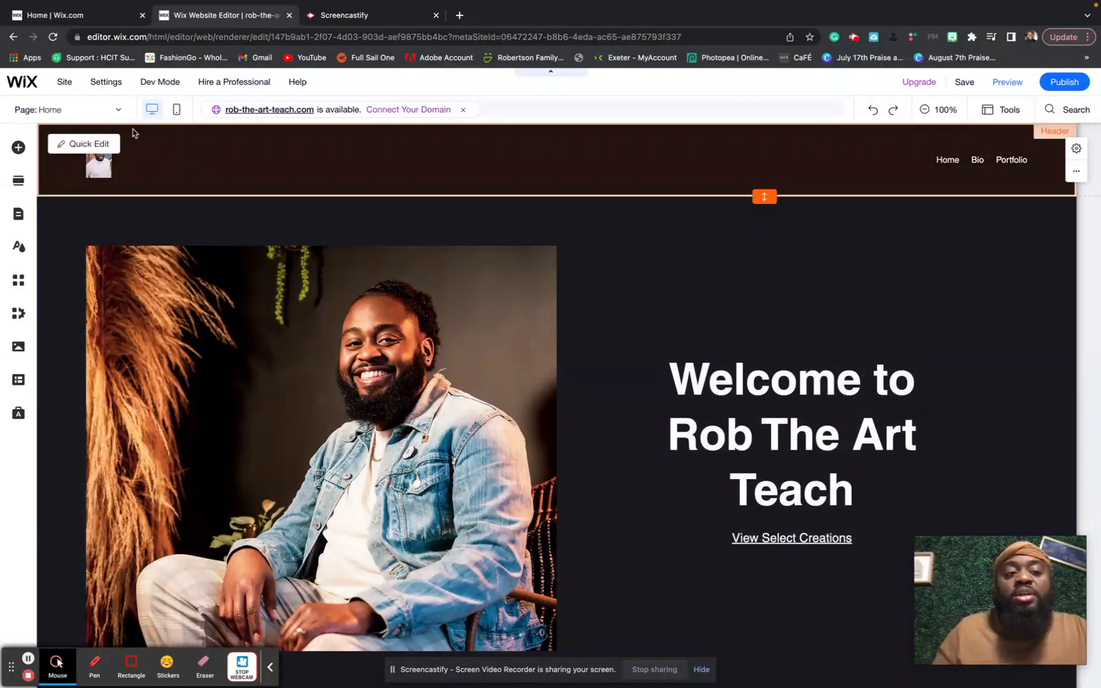
click(115, 110)
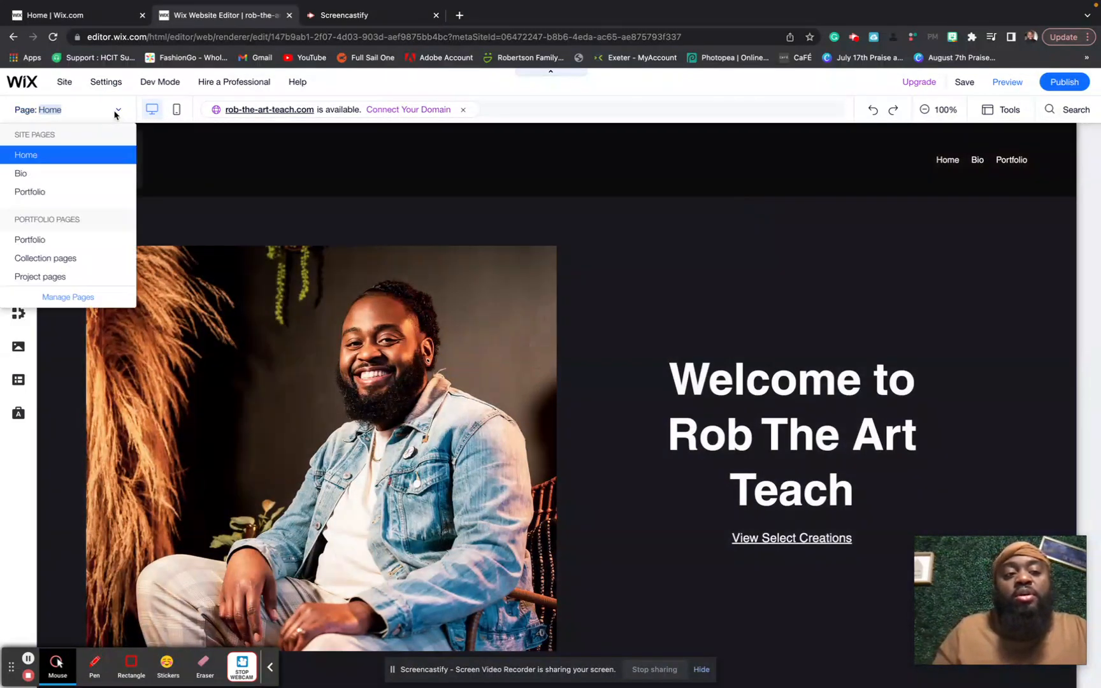
click(91, 192)
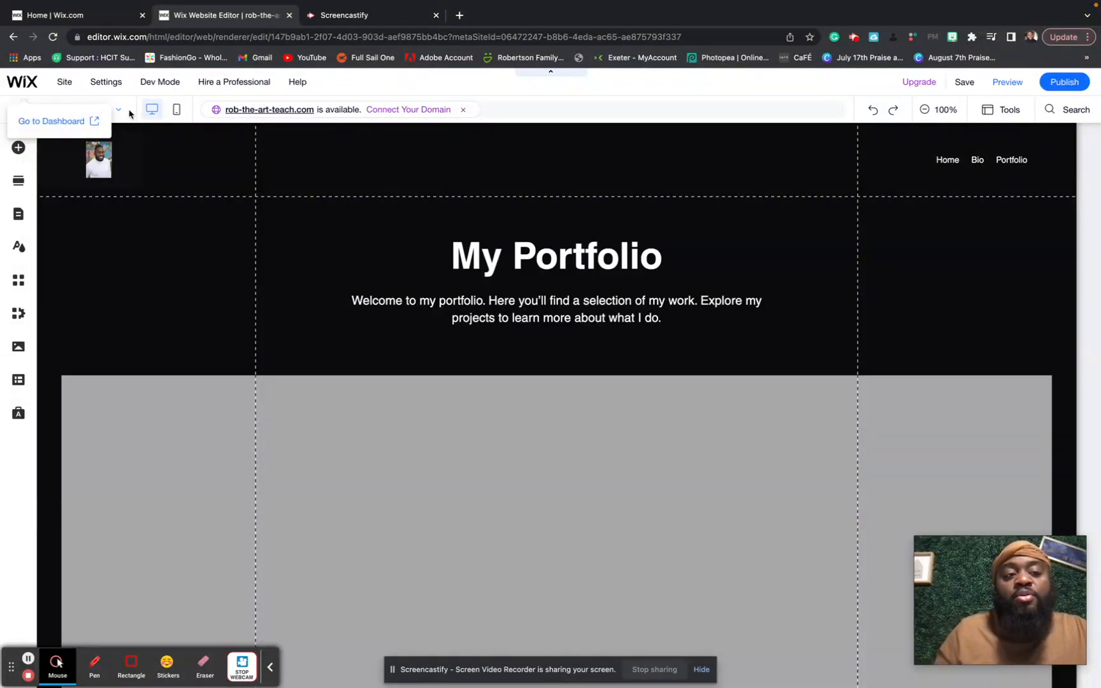
click(119, 113)
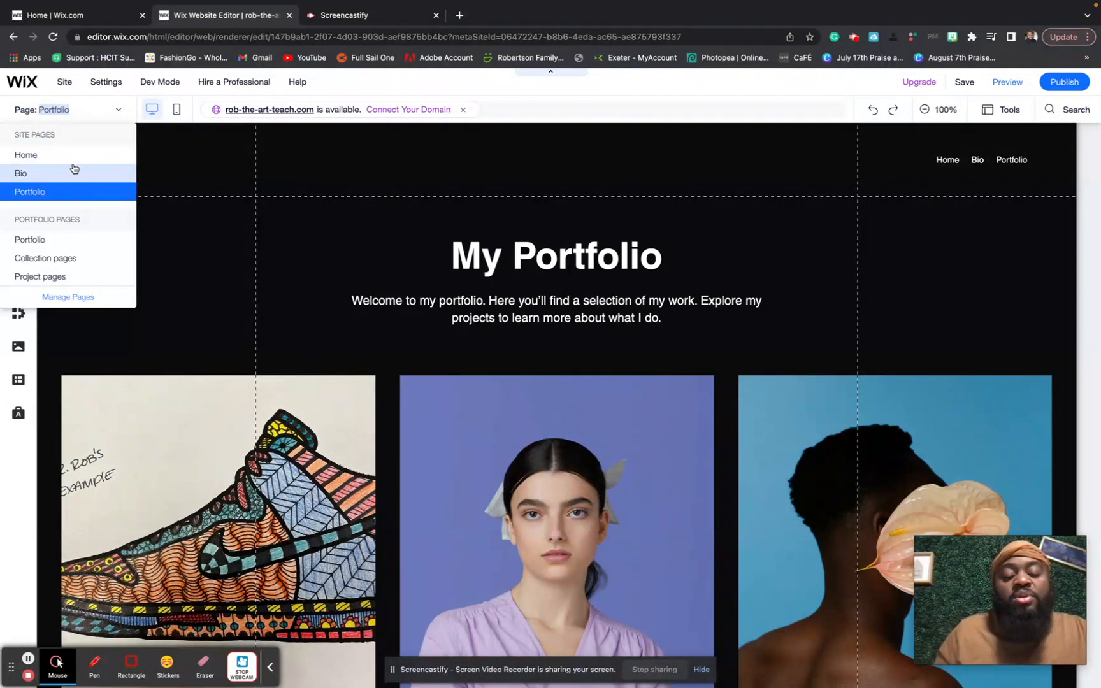
click(88, 195)
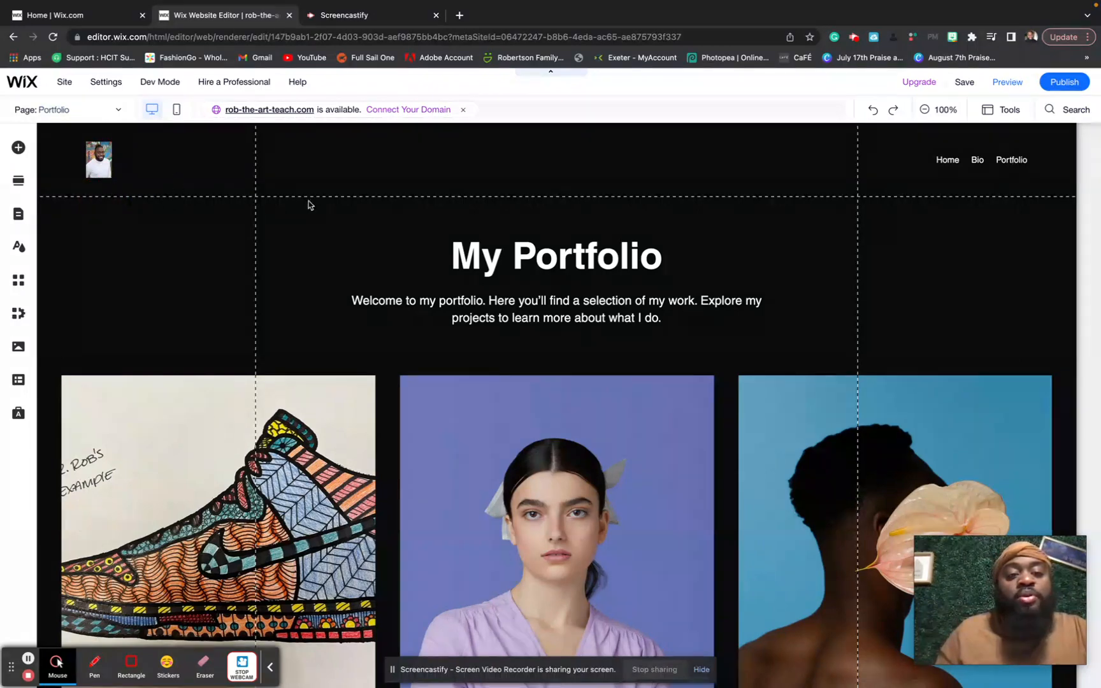
scroll(383, 231, down, 3)
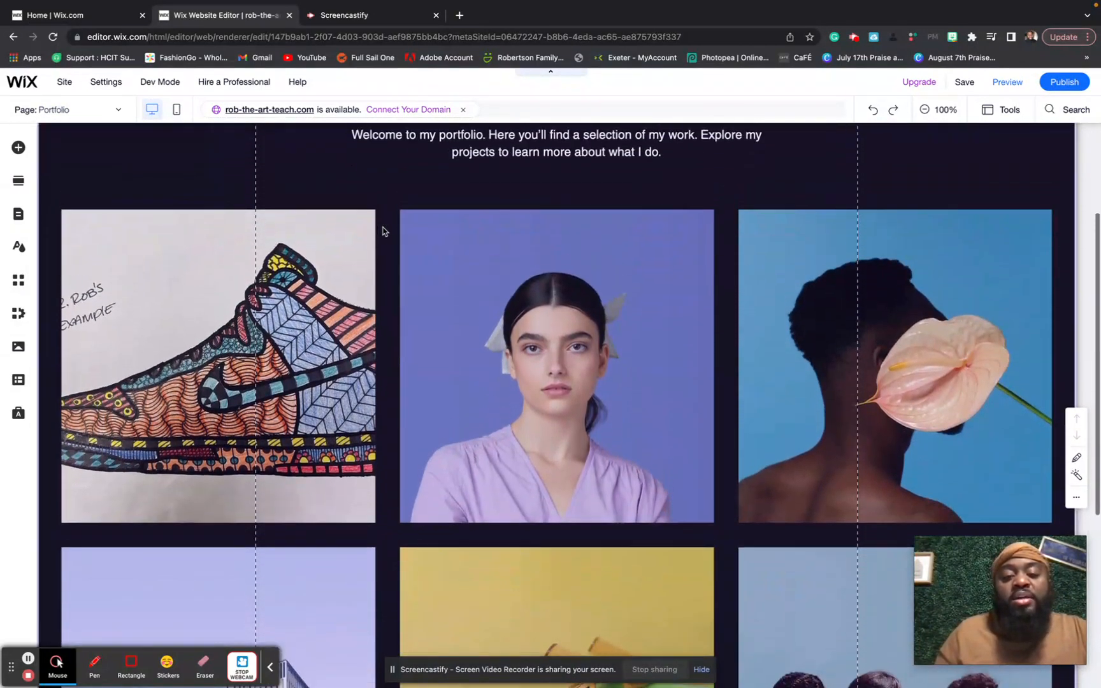
scroll(383, 231, up, 2)
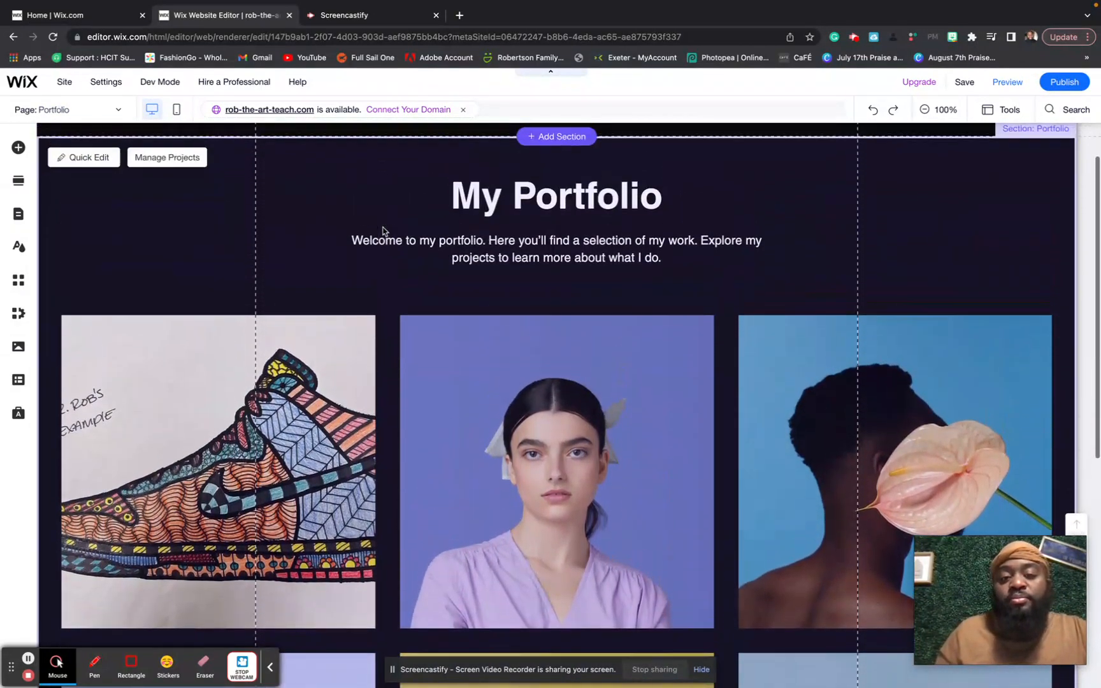
- Select the portfolio project gallery and create a new project from Manage Projects
click(460, 340)
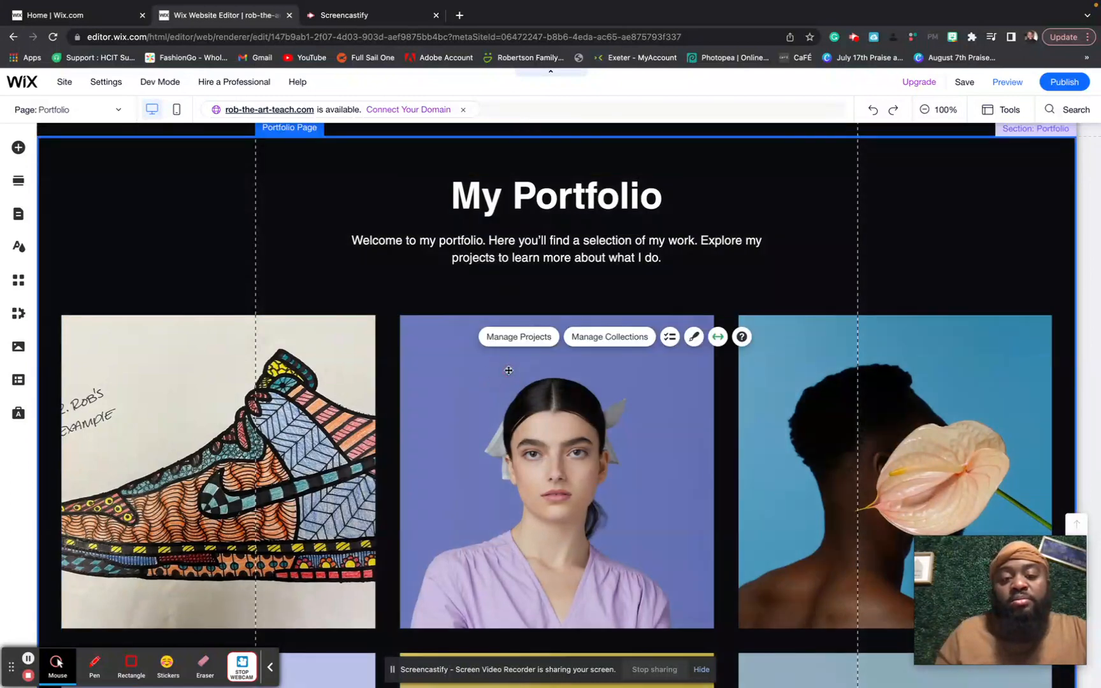
click(509, 373)
click(561, 341)
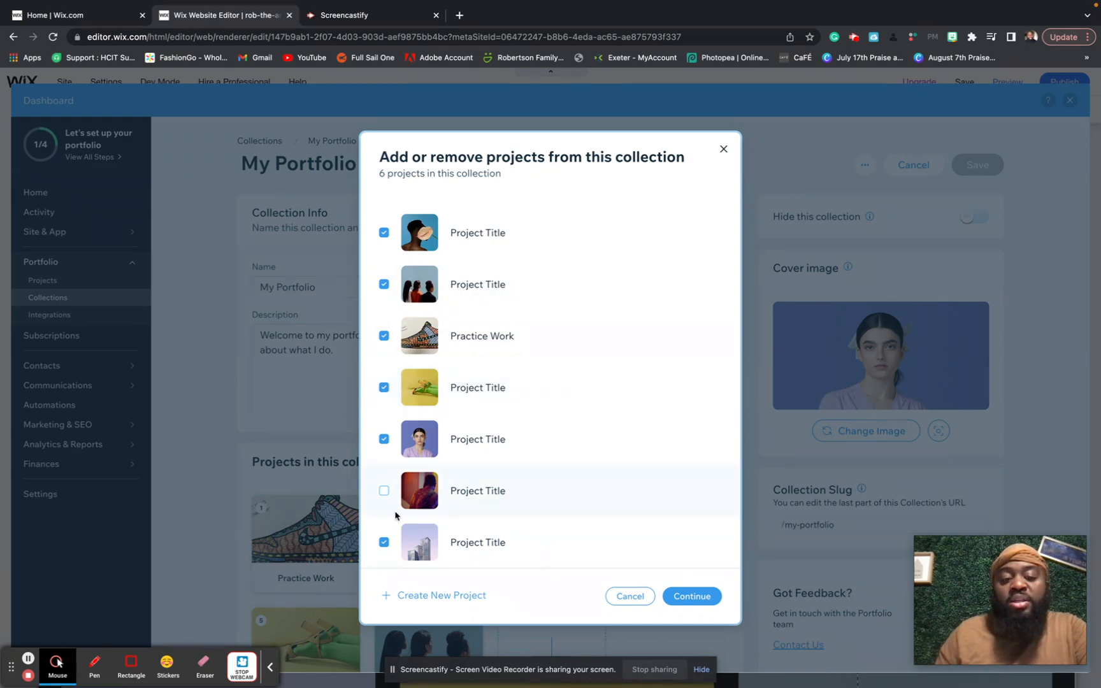
click(398, 596)
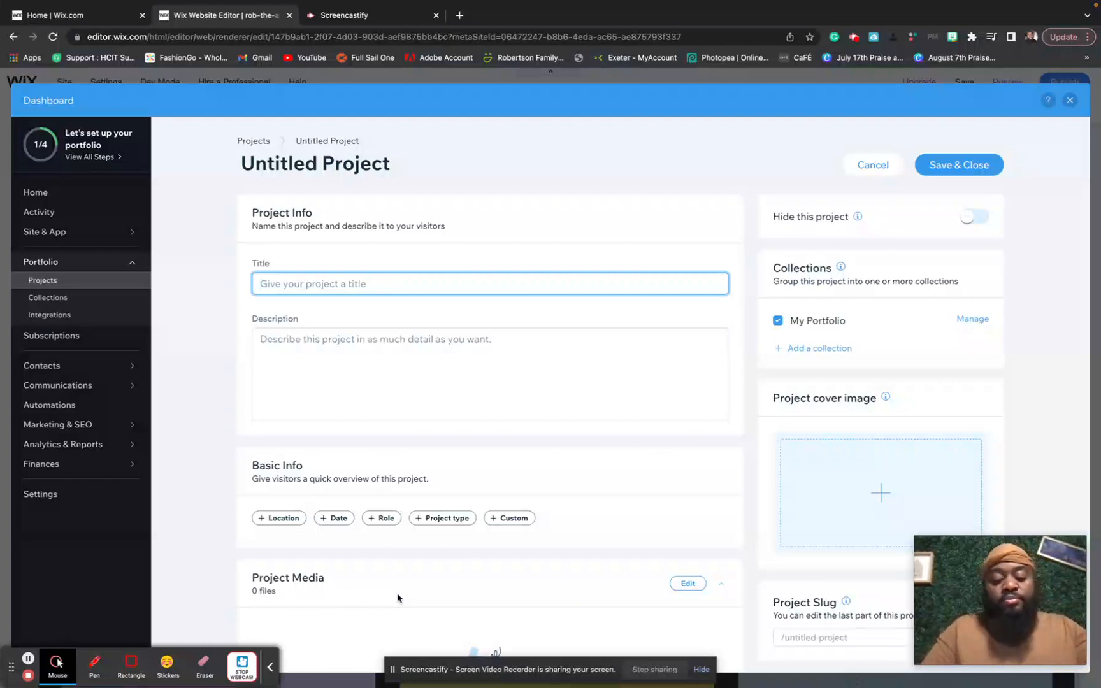
- Title the project 'Visual Art Projects' and describe it as all the projects worked on this year
text(Vi)
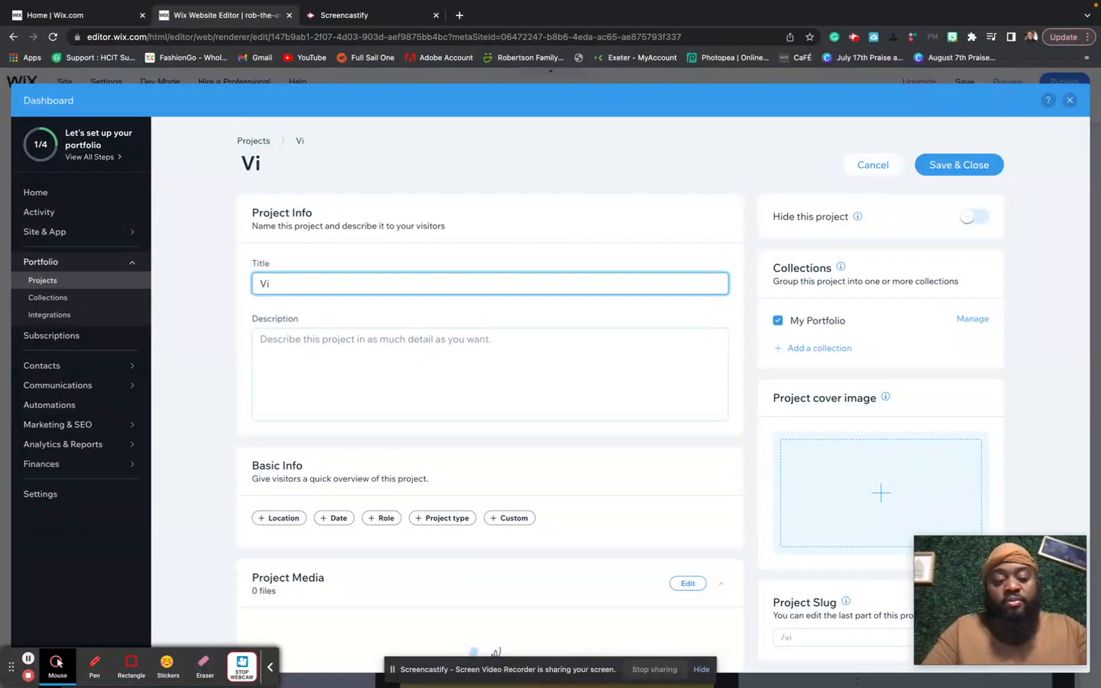
text(su)
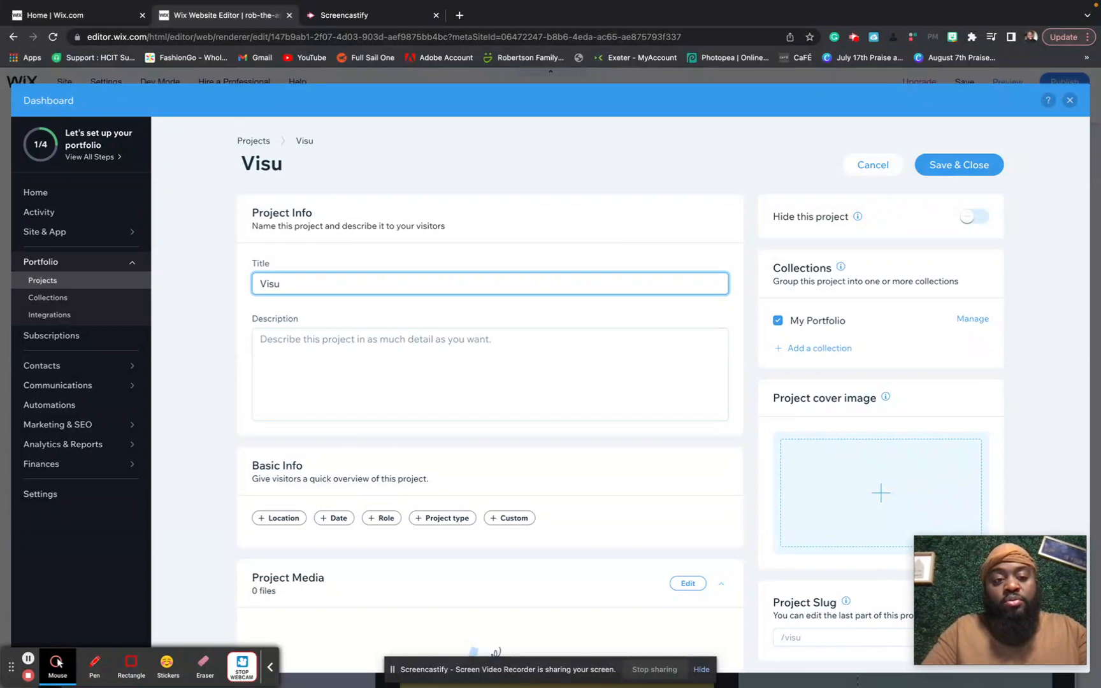
text(al A)
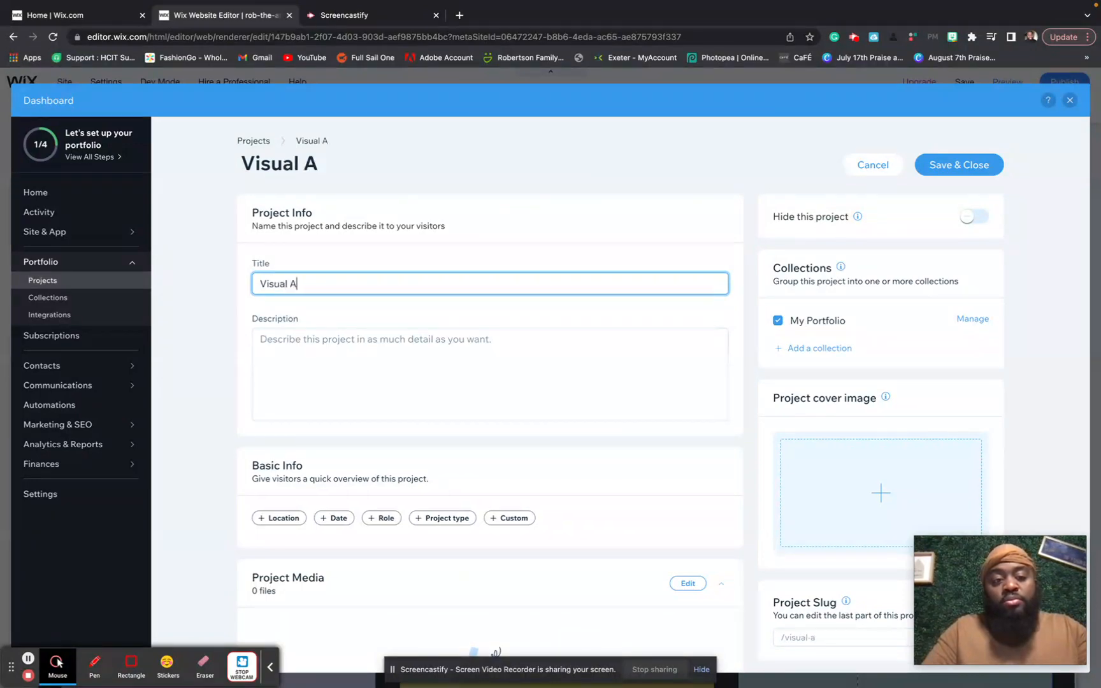
text(rt Projects)
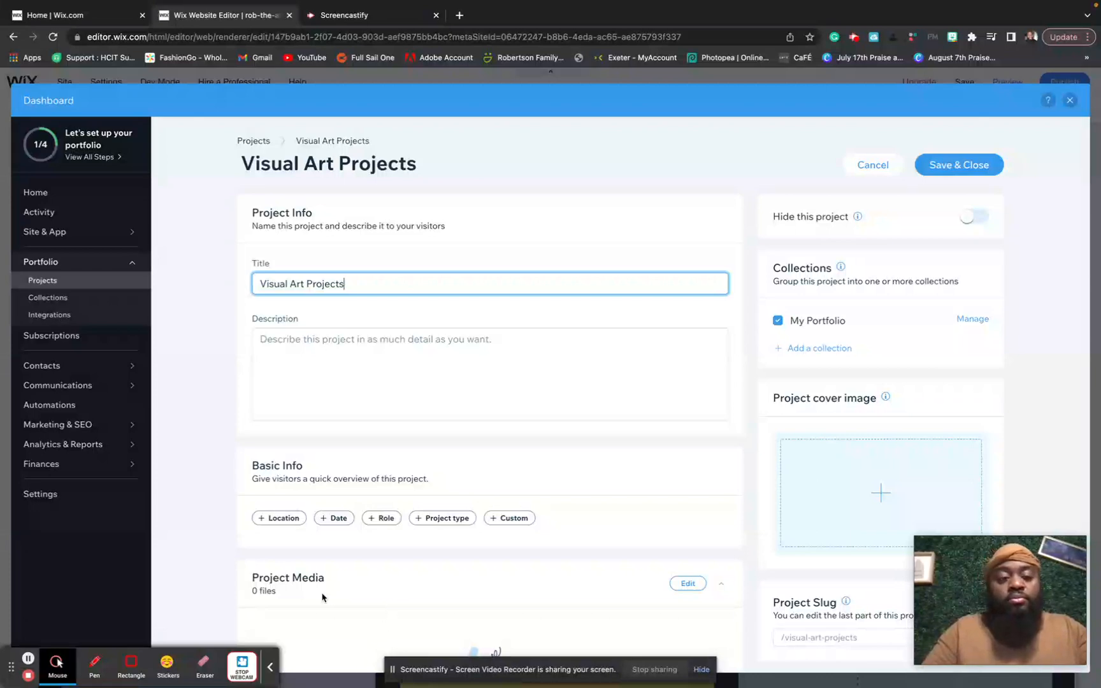
click(339, 364)
text(Hey)
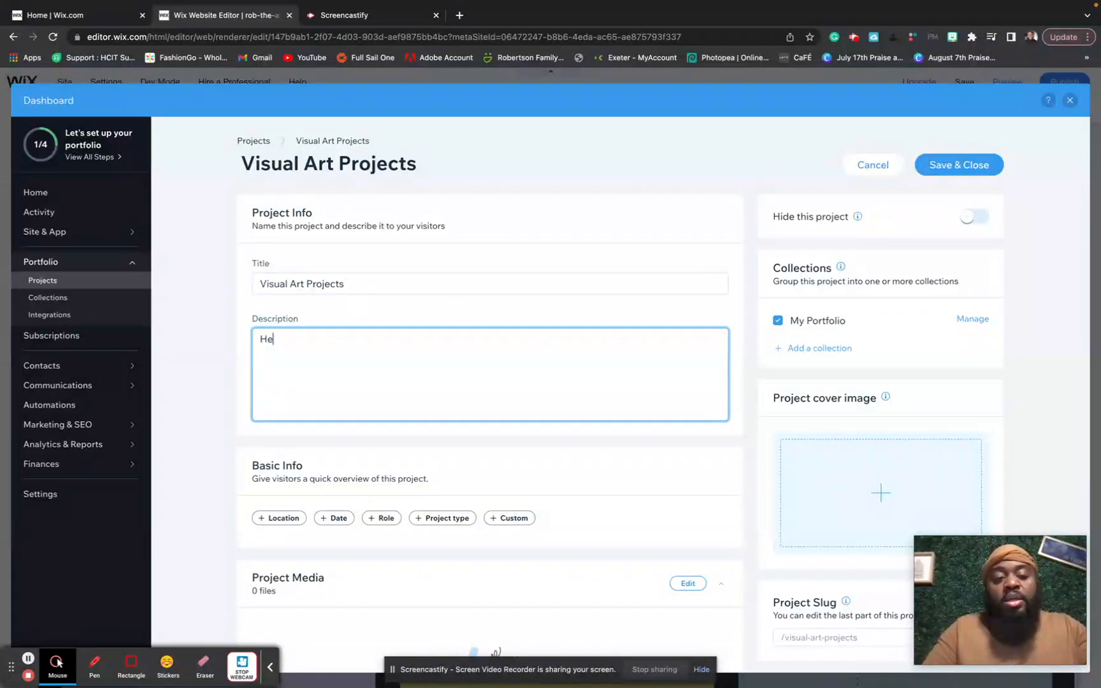
key(BackSpace)
text(re y)
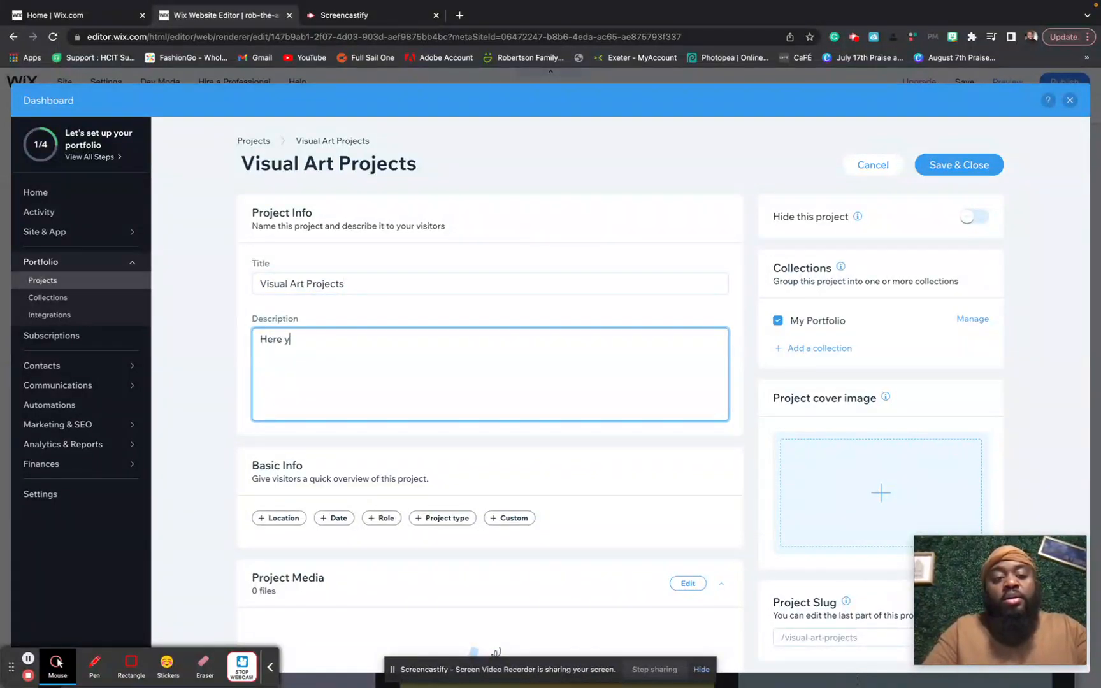
text(ou will fins all the project)
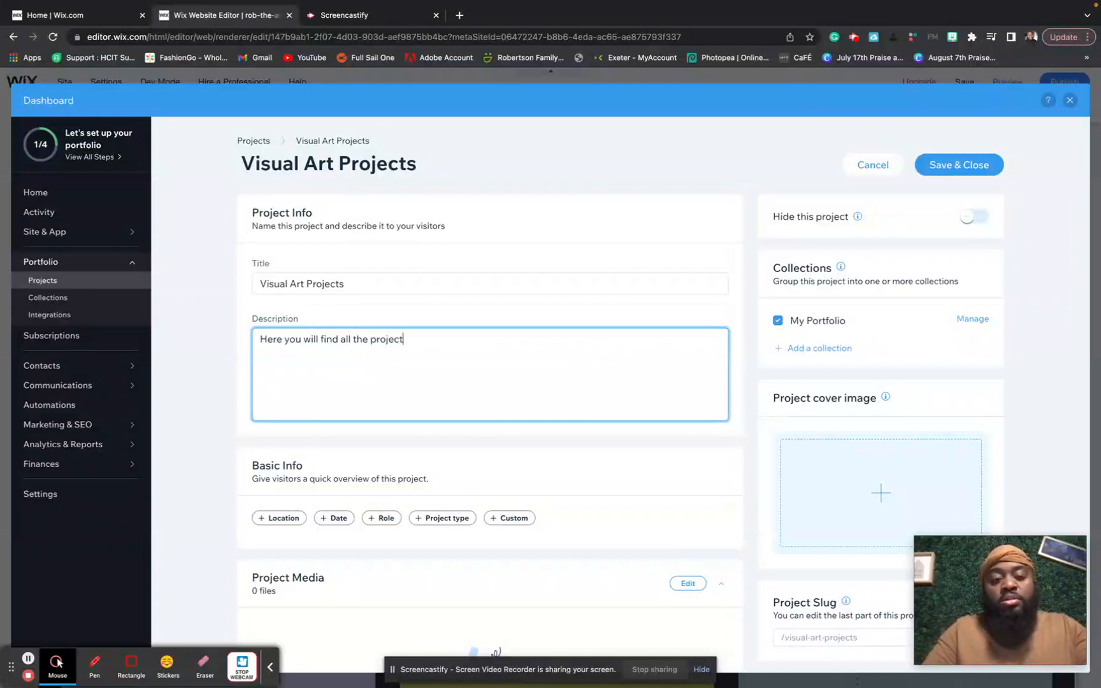
text(s wI )
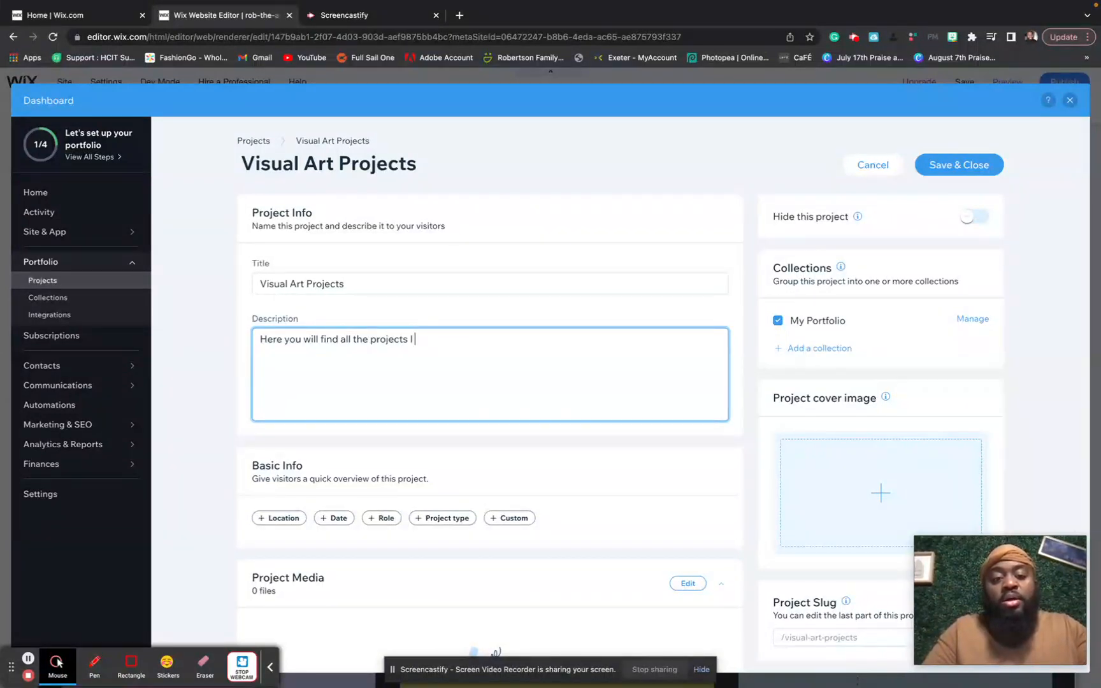
text(have worked on thro)
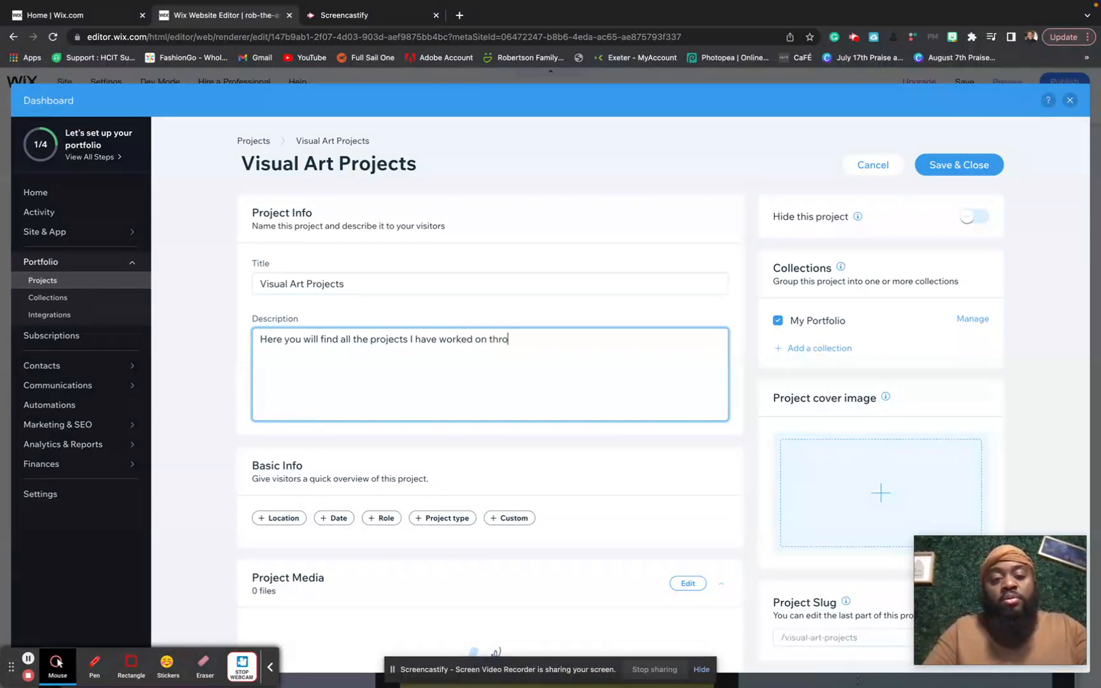
text(ugh out the yea)
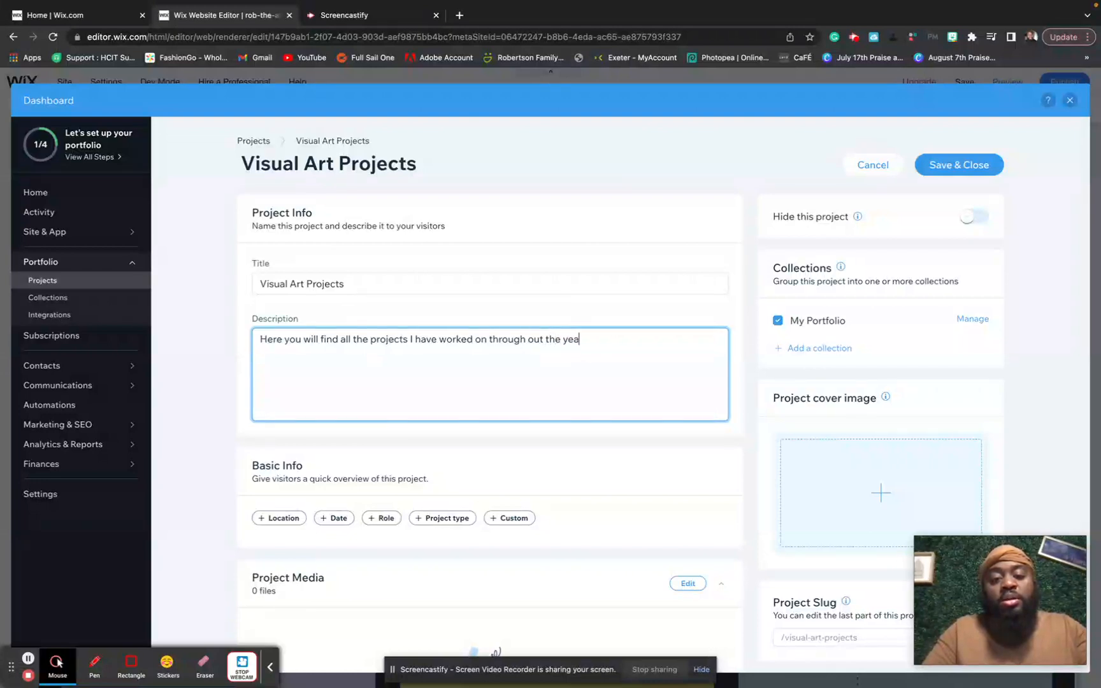
text(r.)
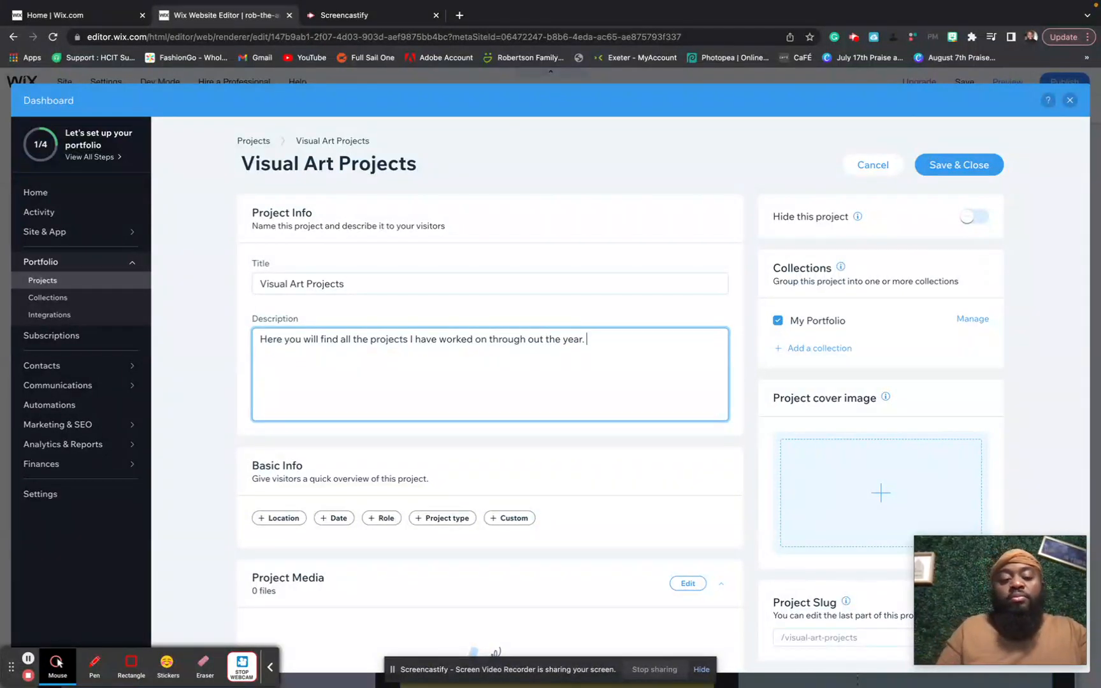
- Go down to Project Media and choose to upload artwork from the computer
scroll(340, 369, down, 1)
scroll(340, 369, down, 2)
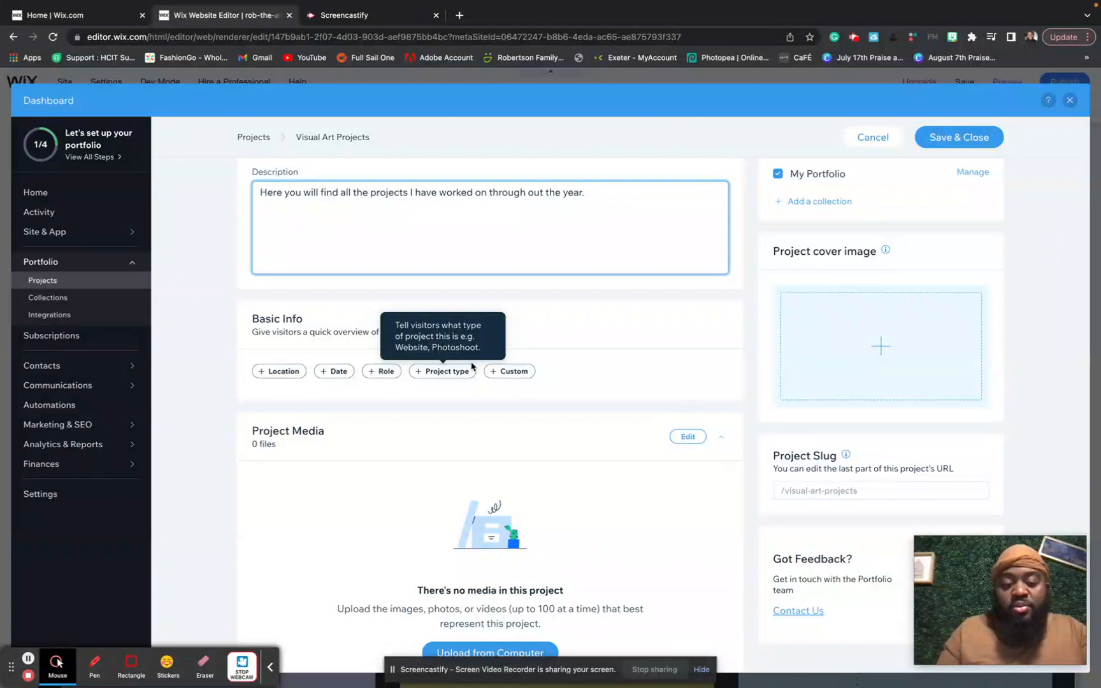
scroll(490, 471, down, 3)
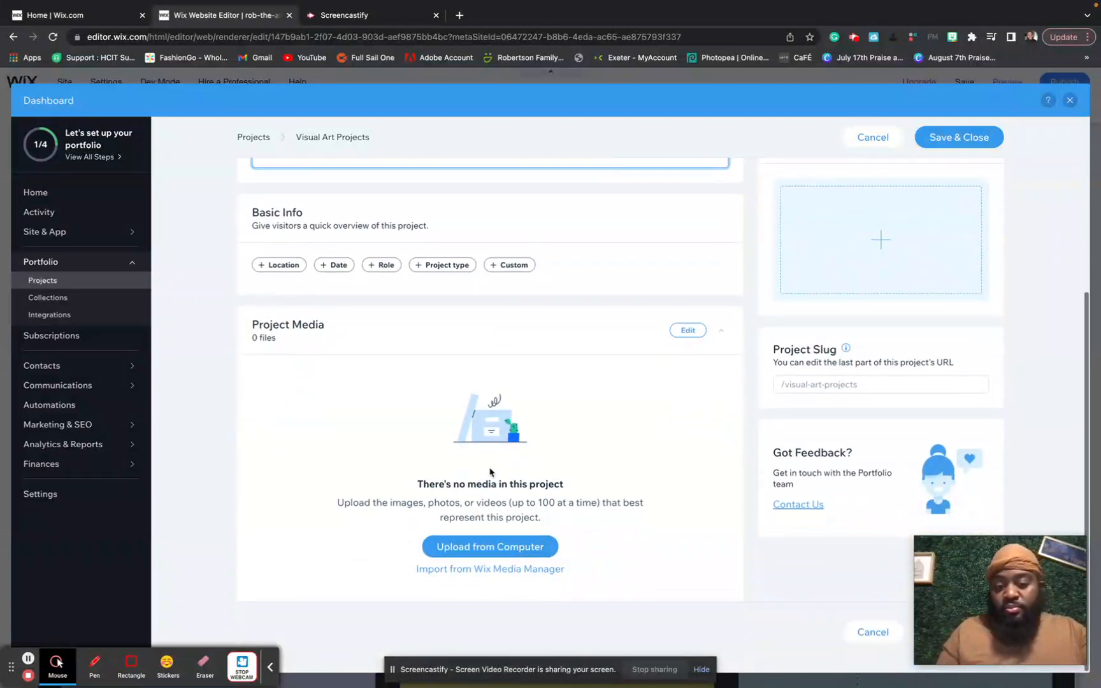
click(495, 546)
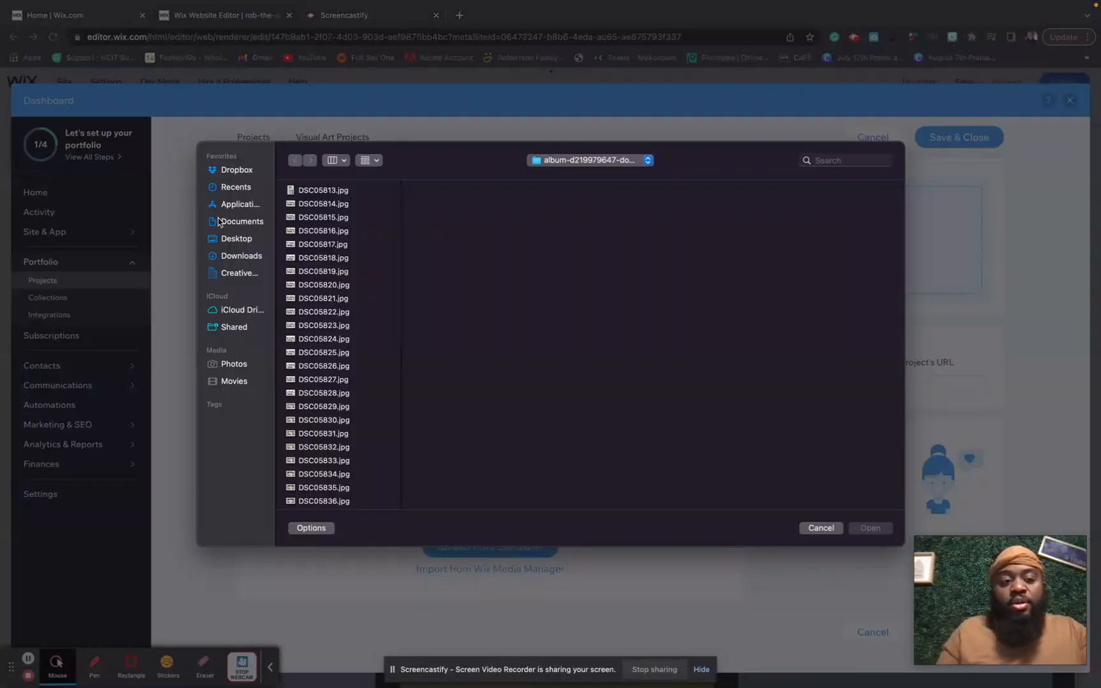
- Upload all 15 artwork files from the Desktop's Art Final folder
click(235, 223)
click(233, 241)
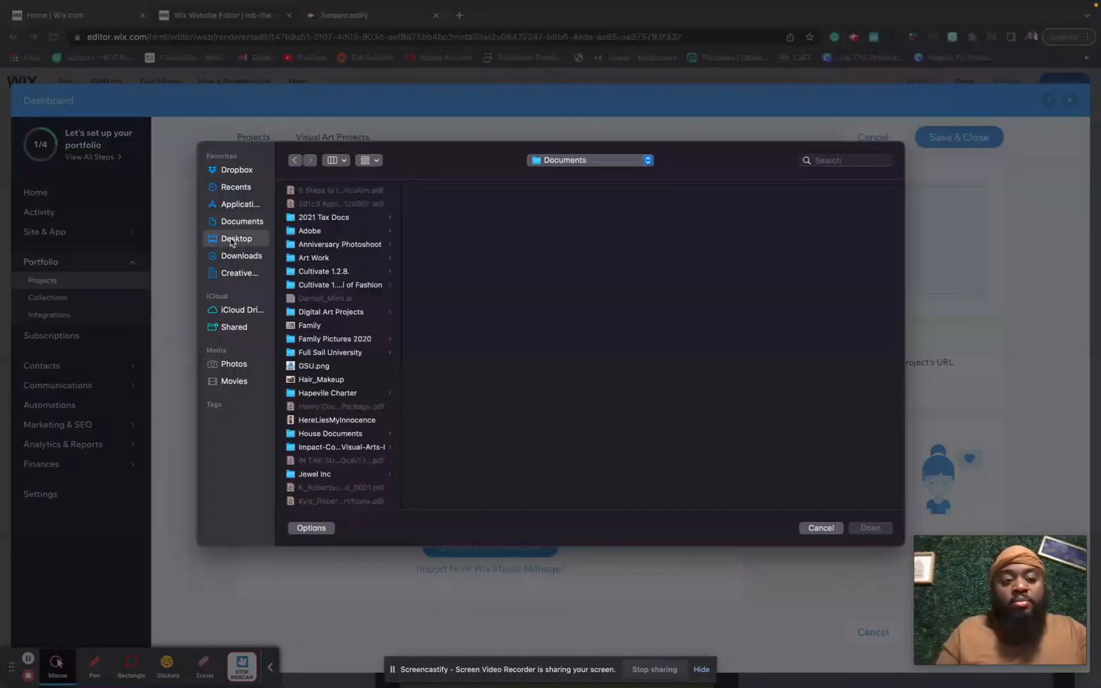
click(328, 195)
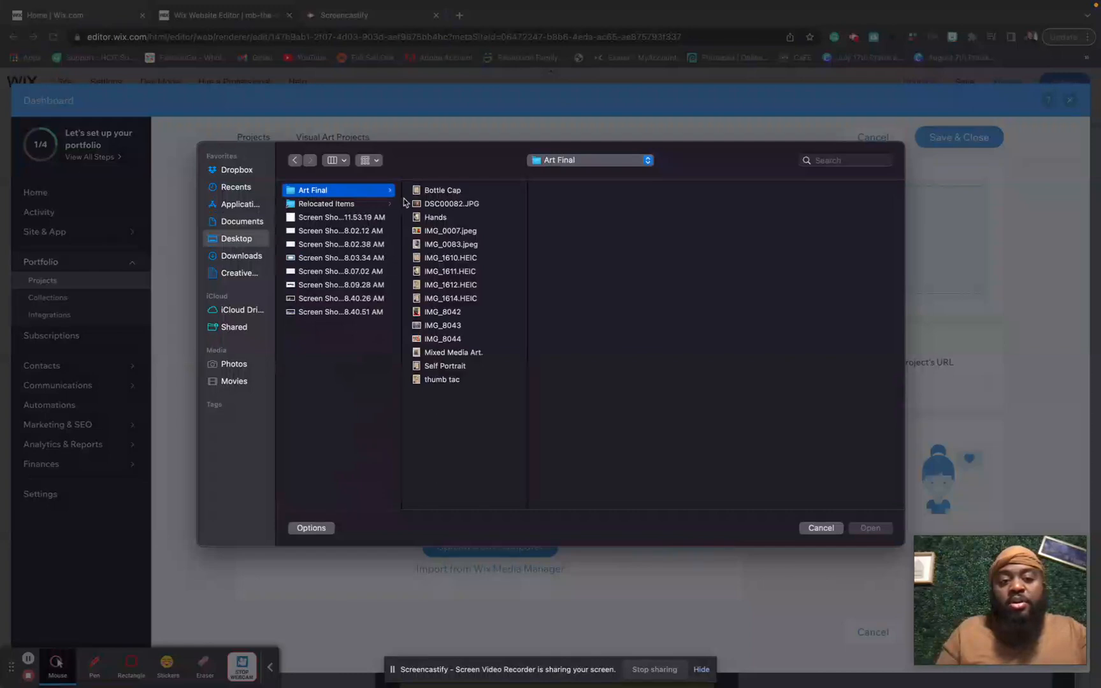
click(437, 192)
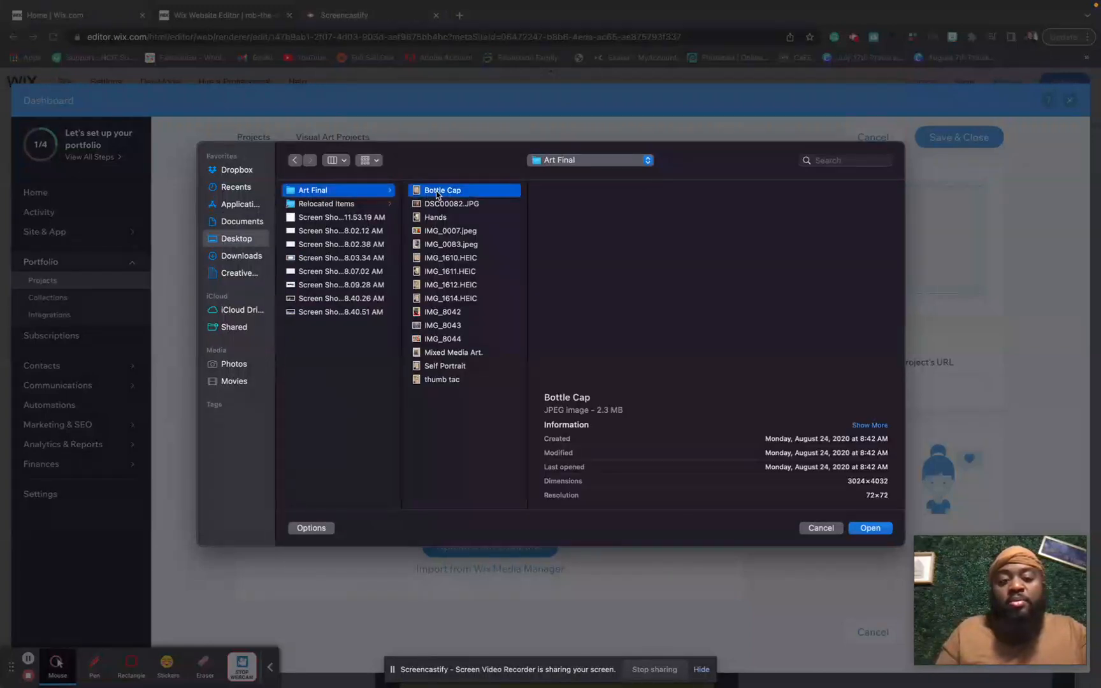
shift+click(452, 382)
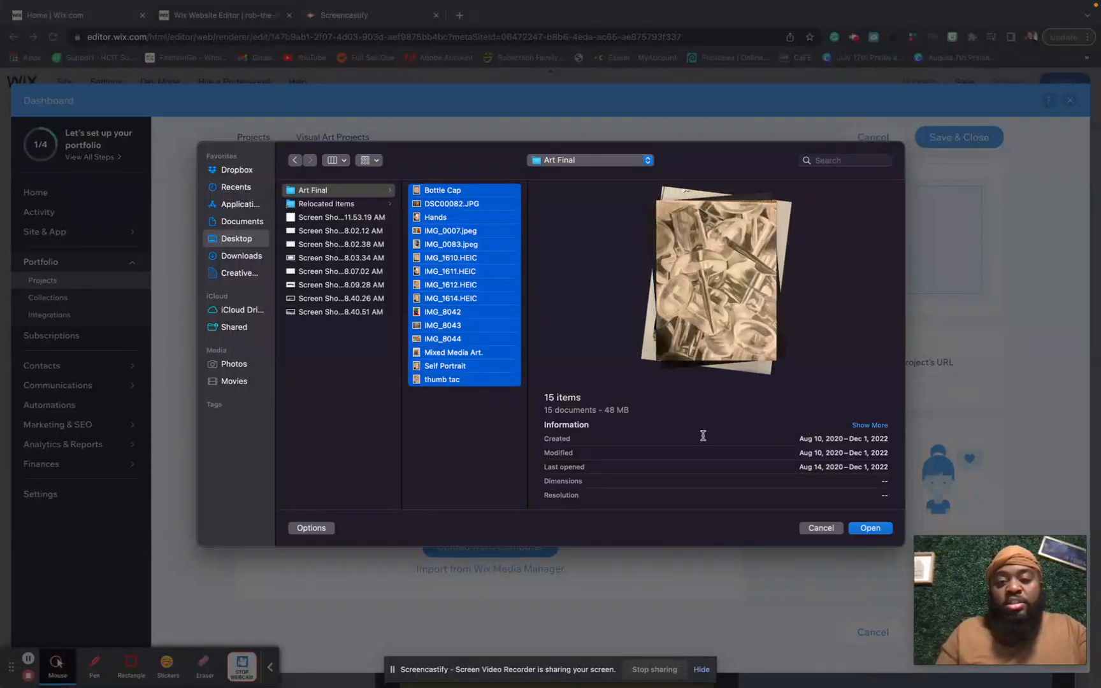
click(880, 530)
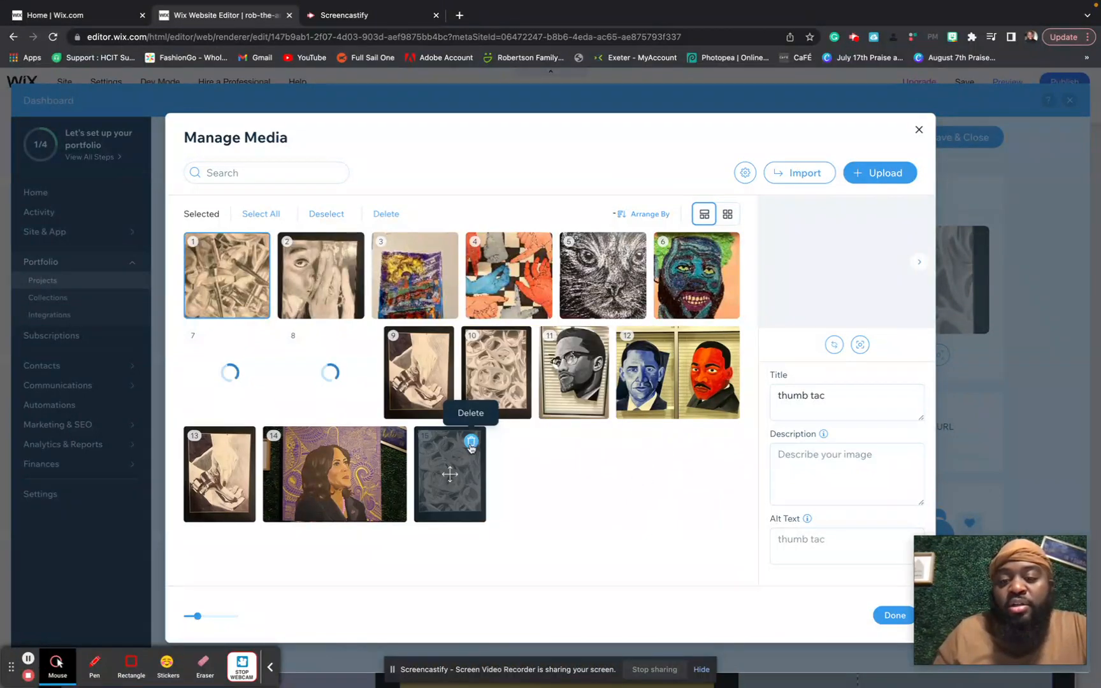
click(325, 286)
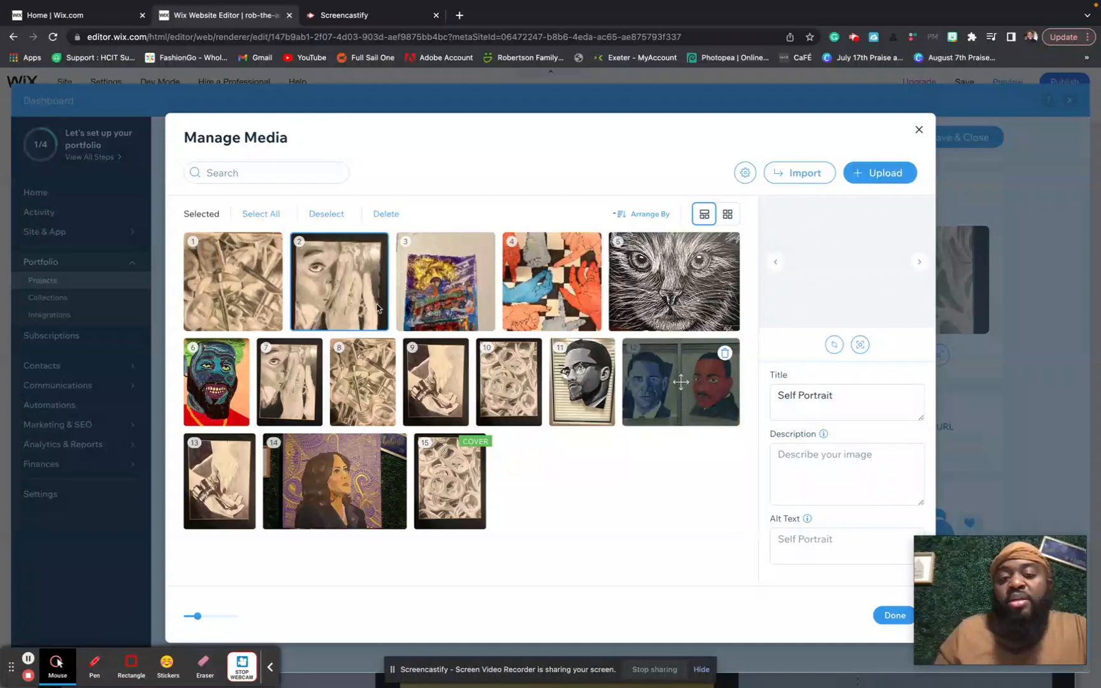
- Caption the Self Portrait image as a drawing in ebony pencil on paper
click(798, 455)
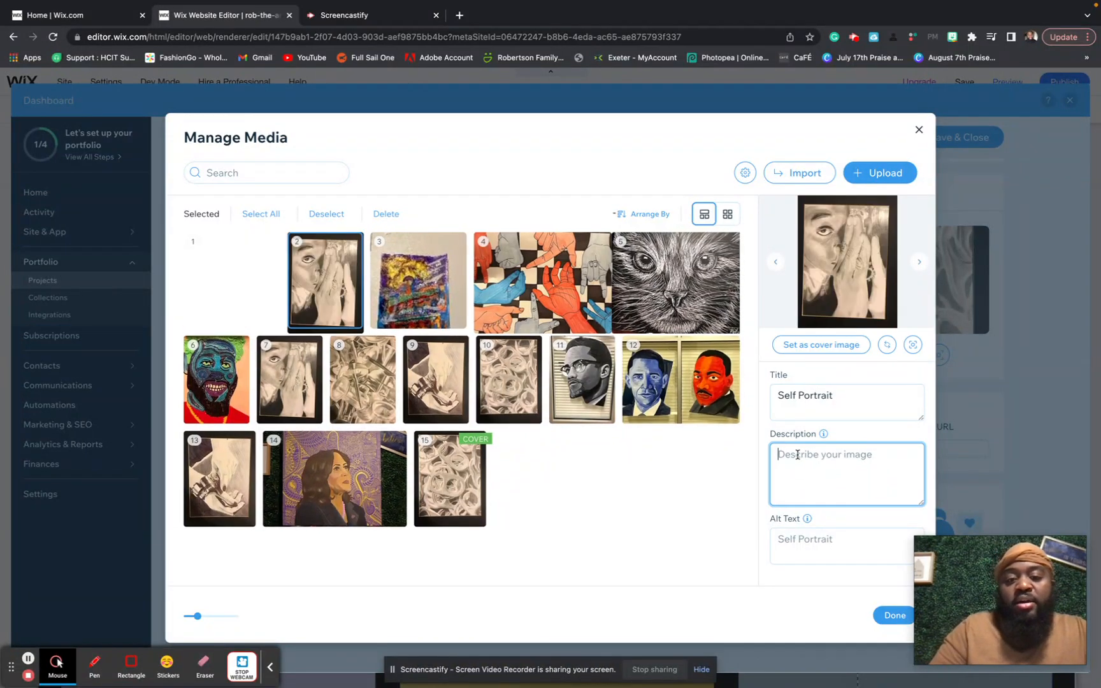
text(E)
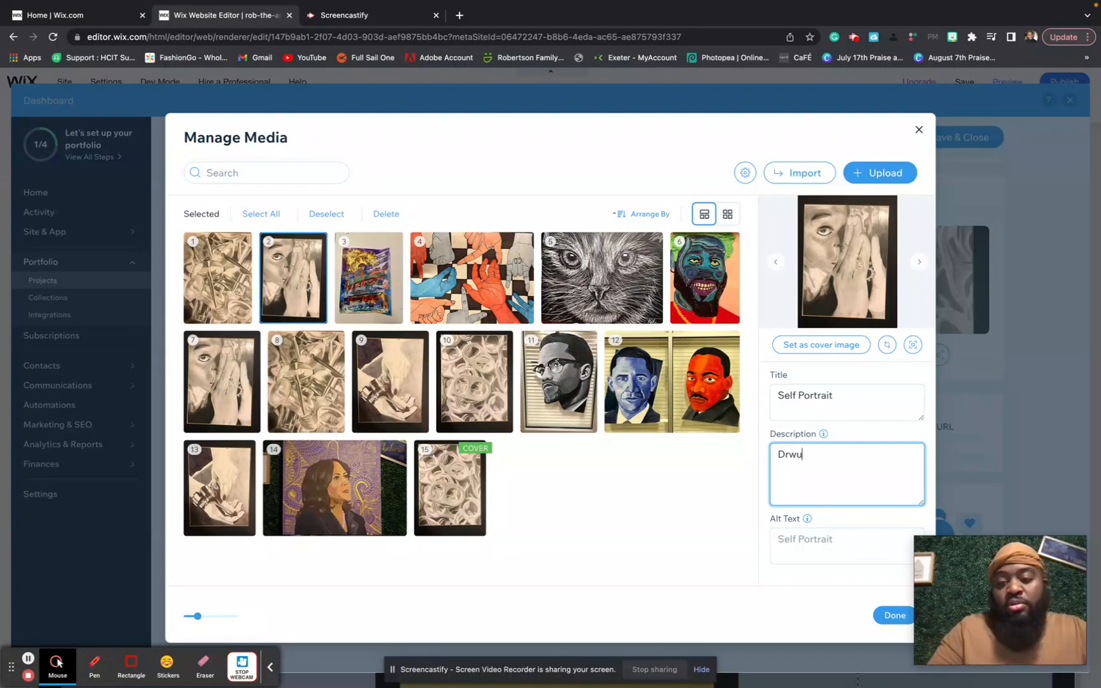
text(rawing)
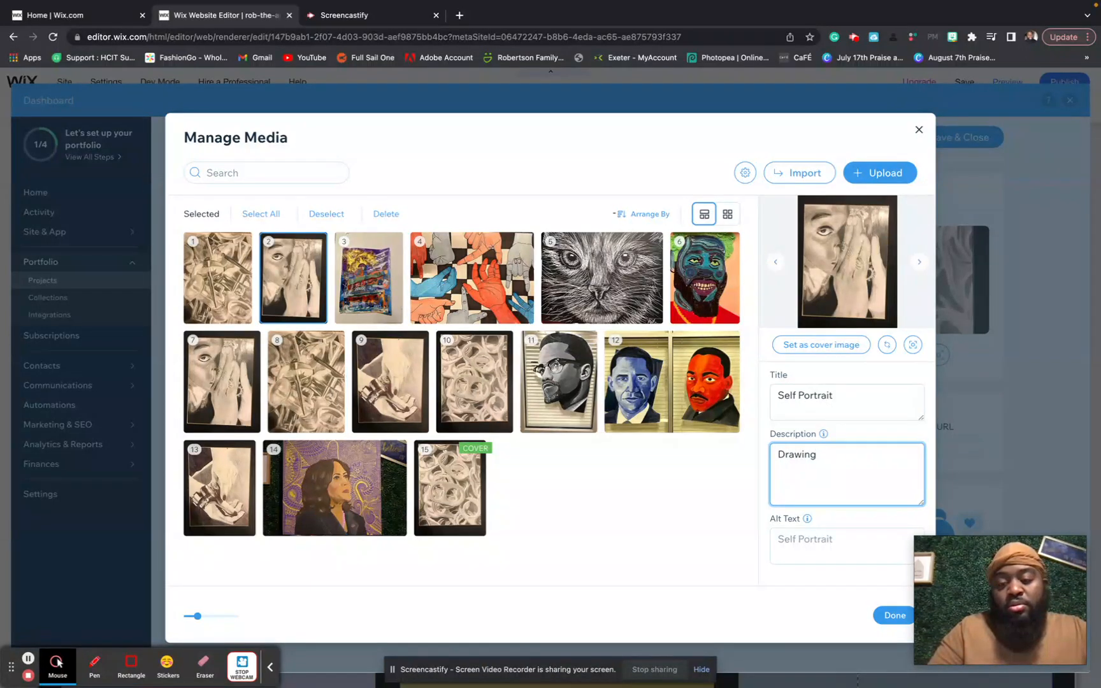
text(Em)
text(bony)
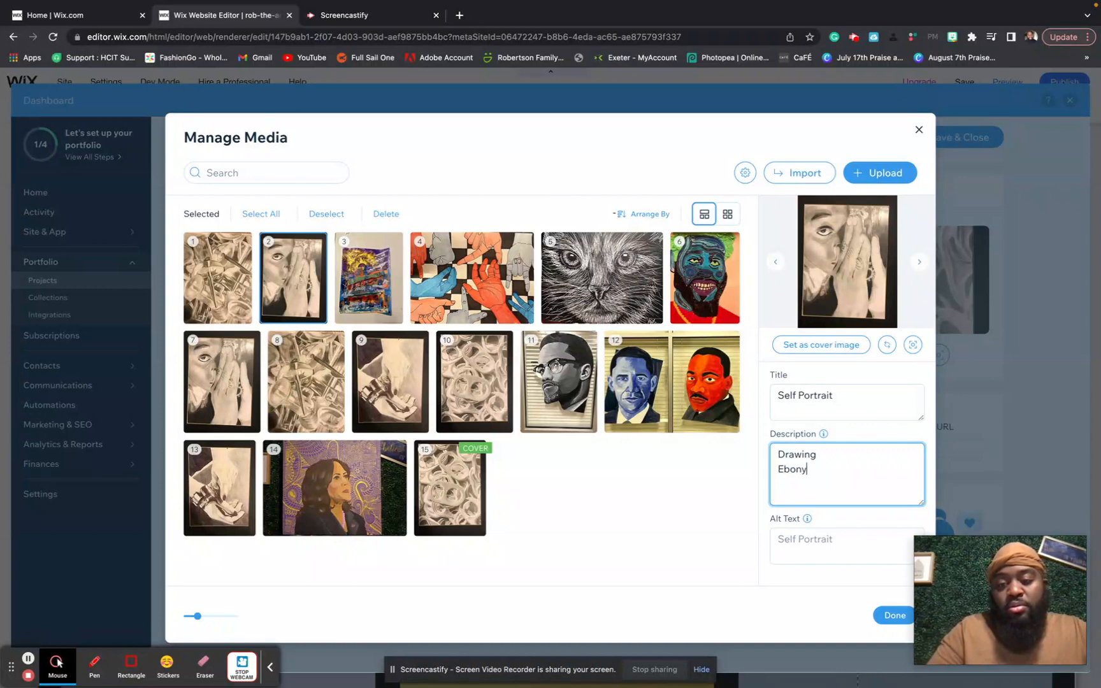
text( Pencil)
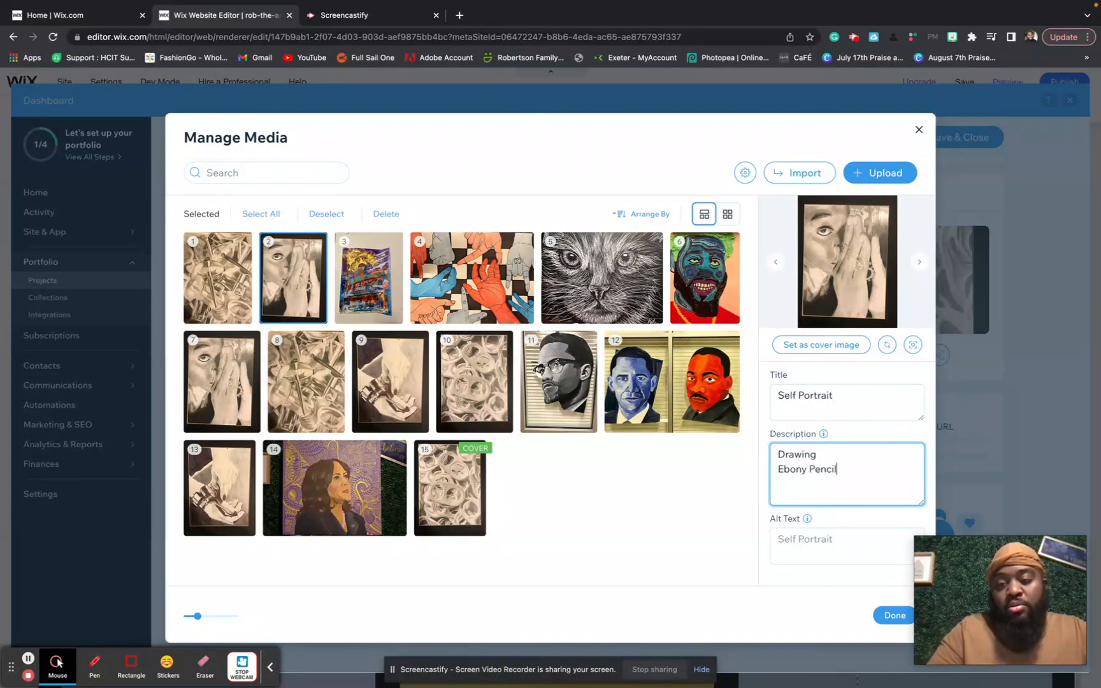
text( on Paper)
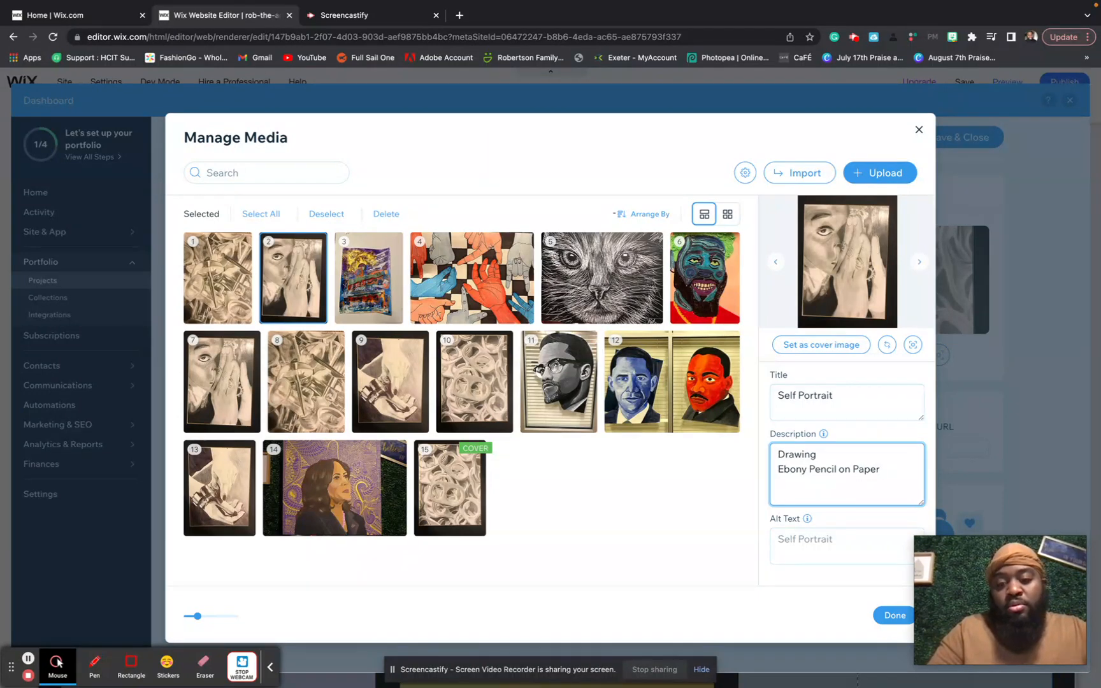
key(Return)
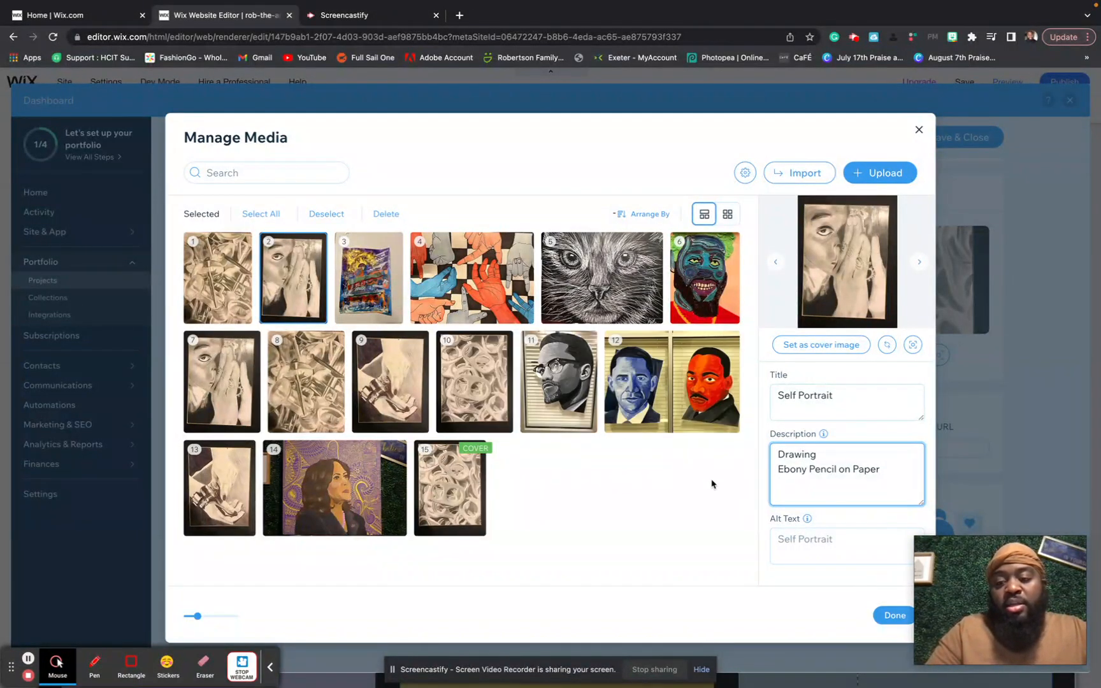
- Describe the Mixed Media Art image as 'Mixed Media 2022'
click(378, 273)
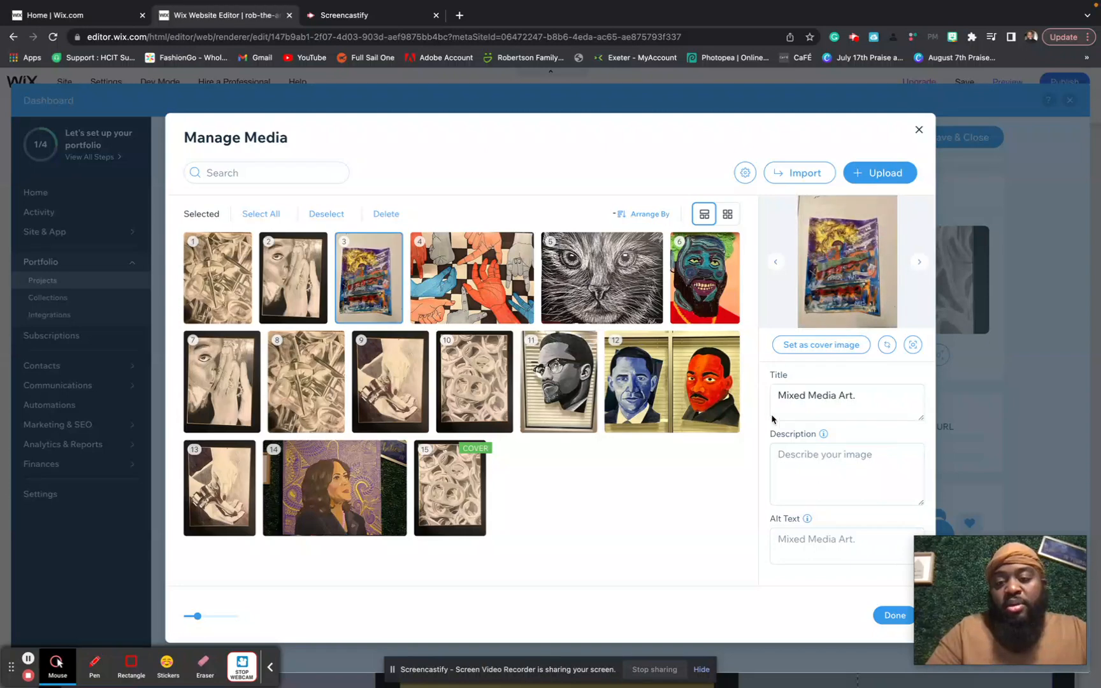
click(797, 454)
text(Mi)
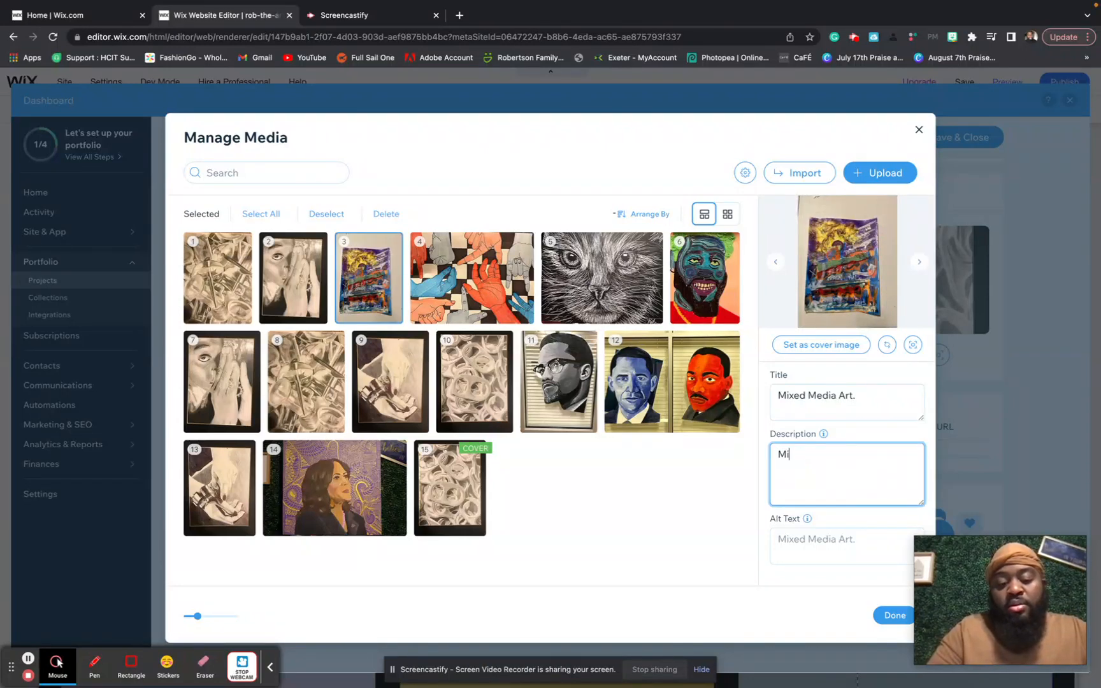
text(xed Medium)
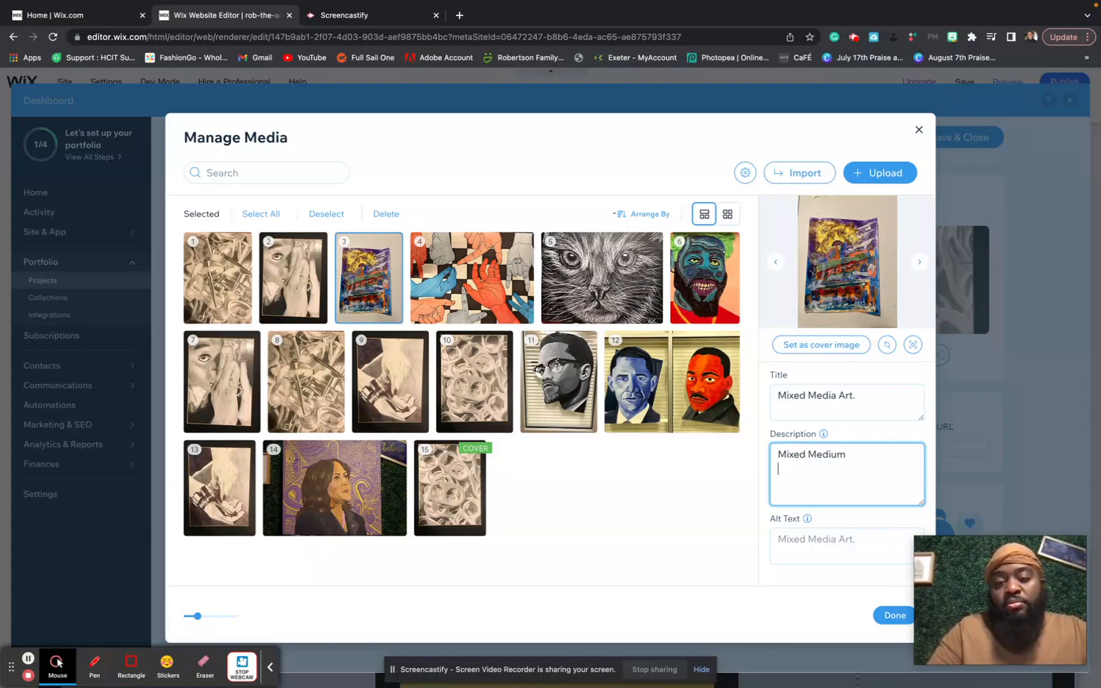
key(BackSpace)
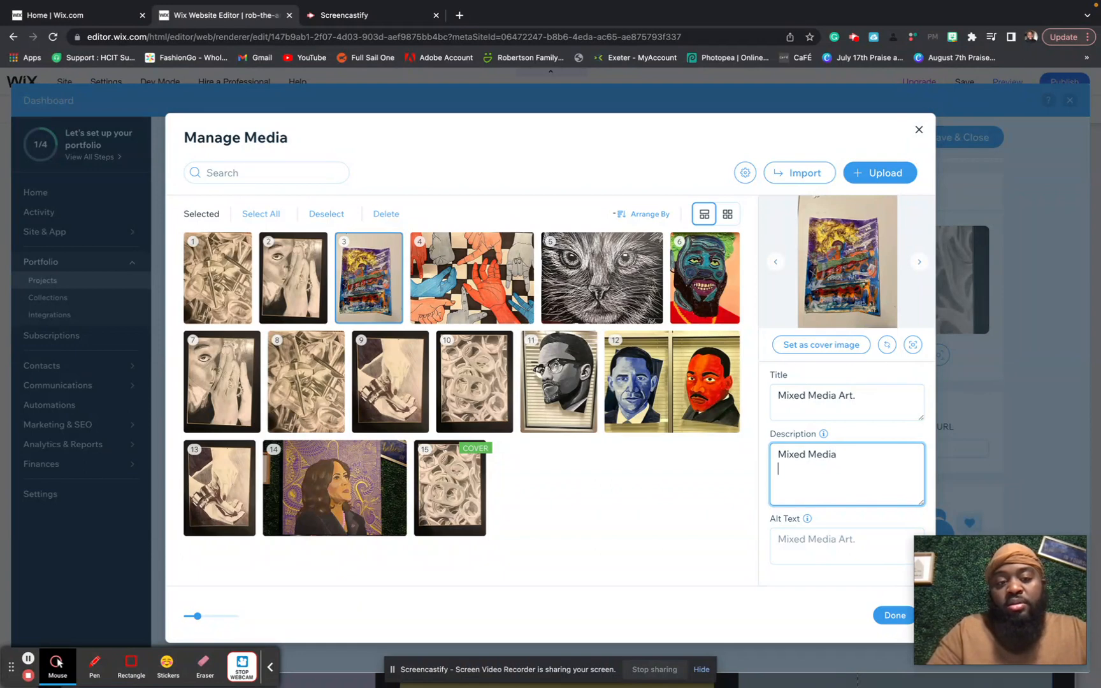
text(2022)
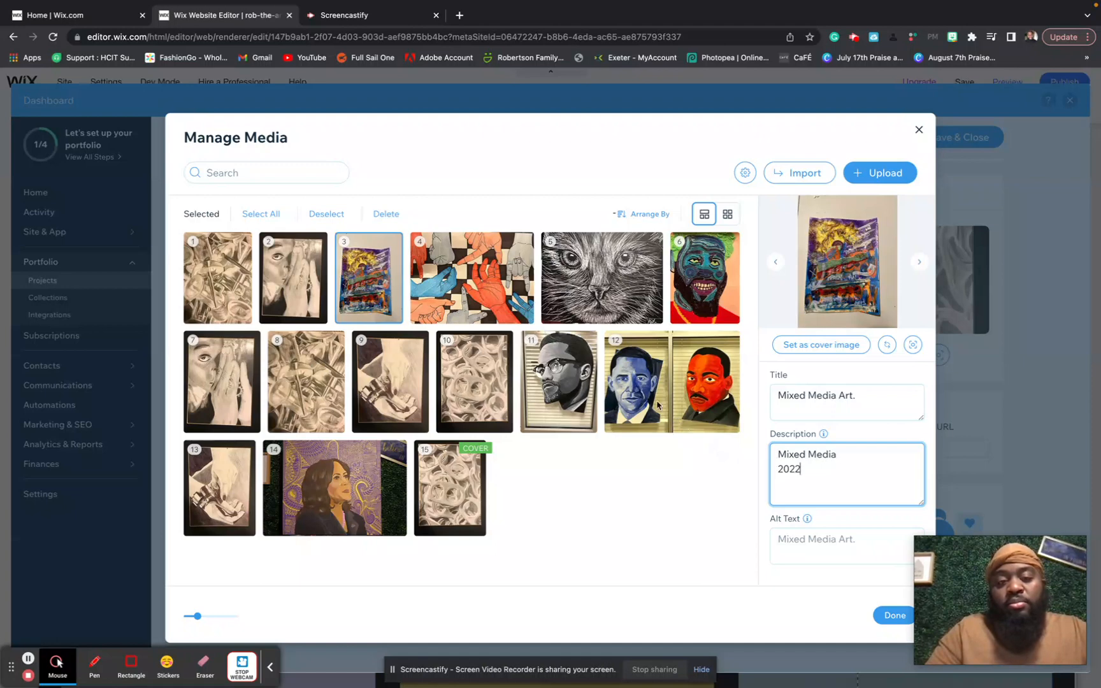
- Describe the checkerboard hands artwork as 'Drawing 2022'
click(487, 305)
click(801, 465)
text(Drawing)
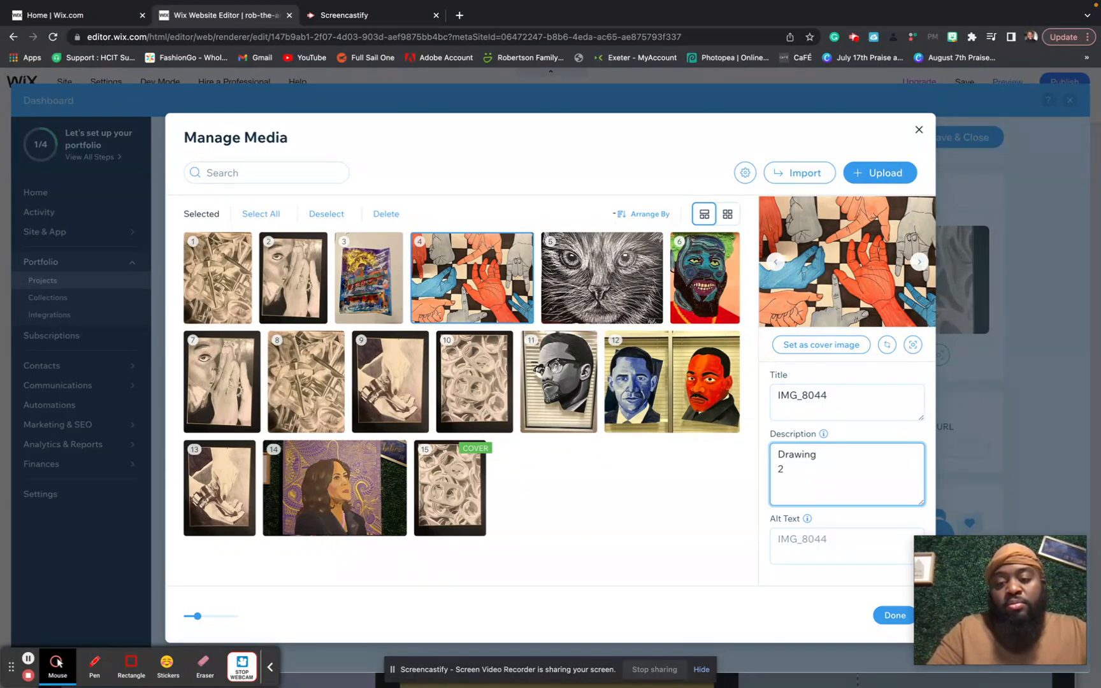
text(22)
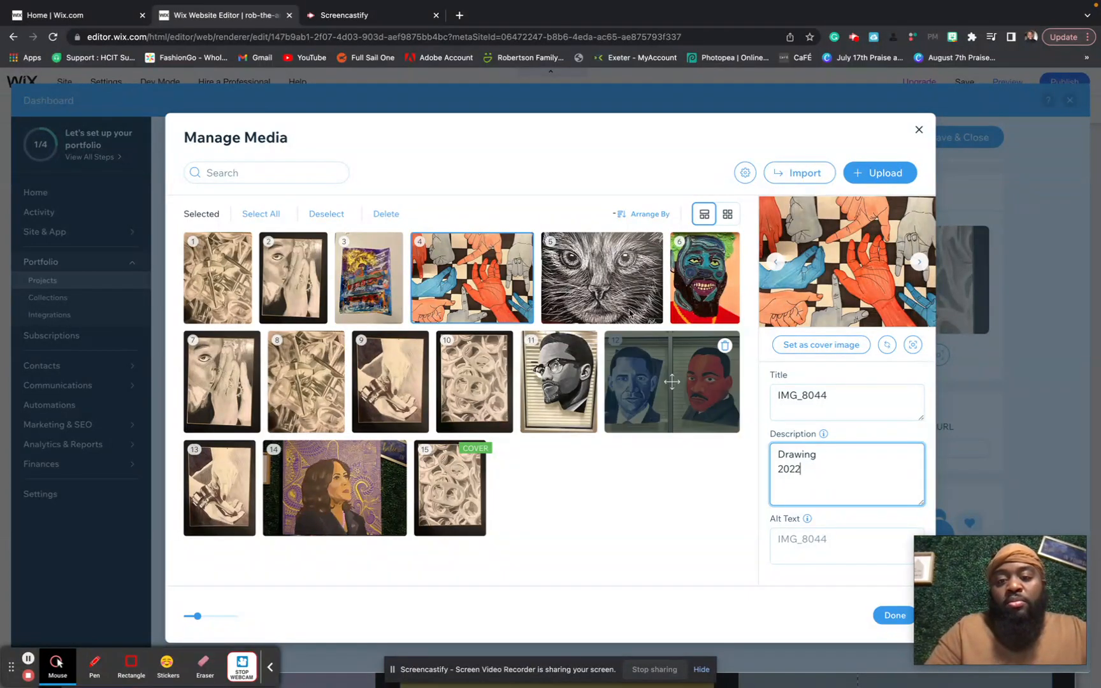
- Describe the cat drawing as 'Relief 2017' and the blue-faced portrait as 'Yarn Art 2022', then close Manage Media
click(641, 308)
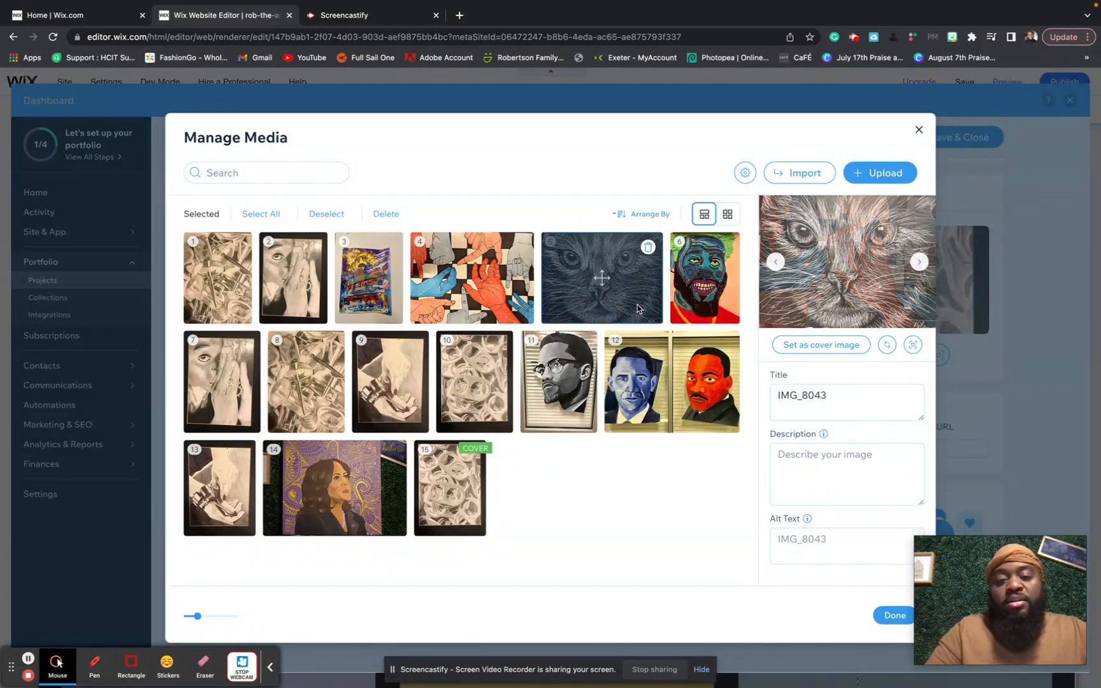
click(819, 468)
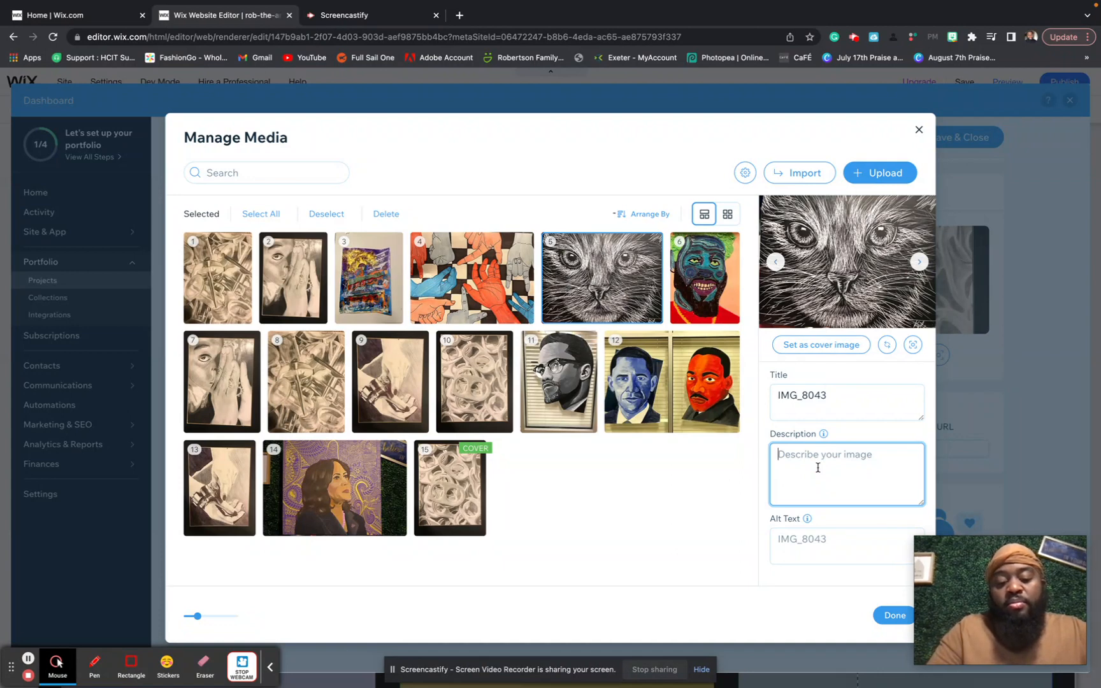
text(Relief)
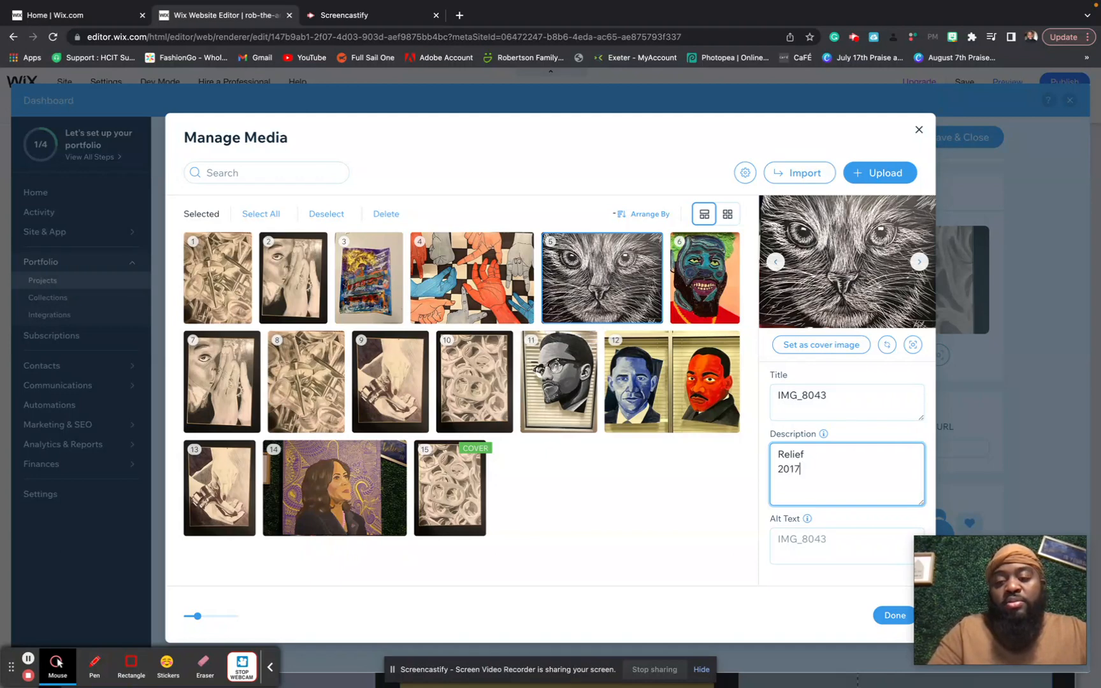
click(699, 296)
click(782, 459)
text(Yarn Art)
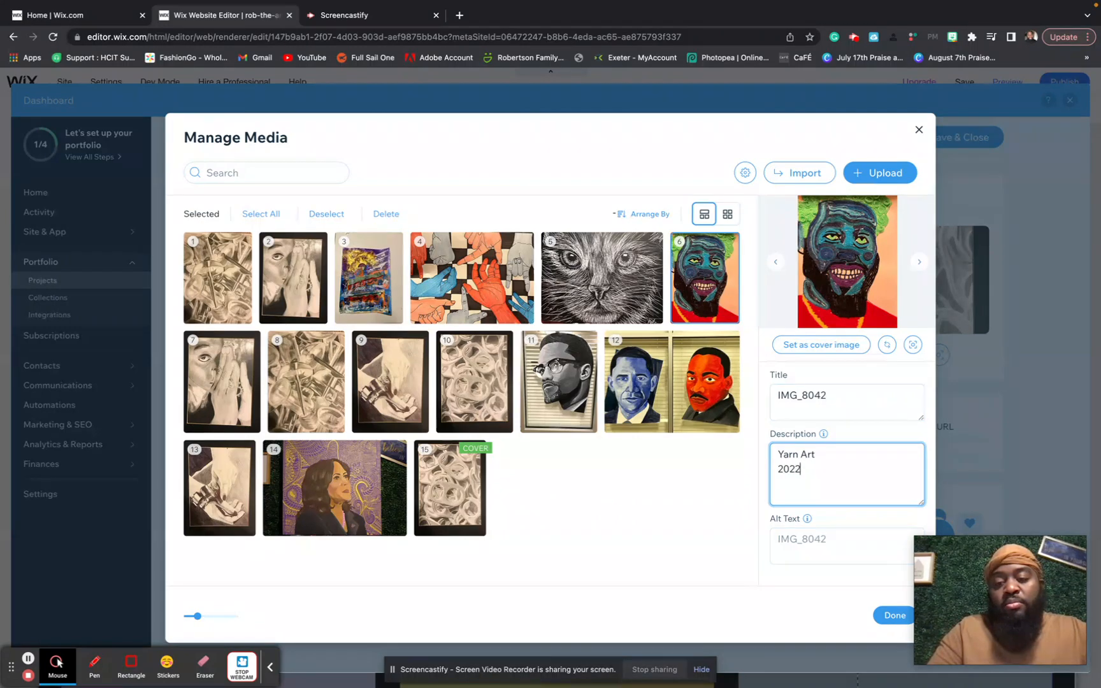
click(761, 566)
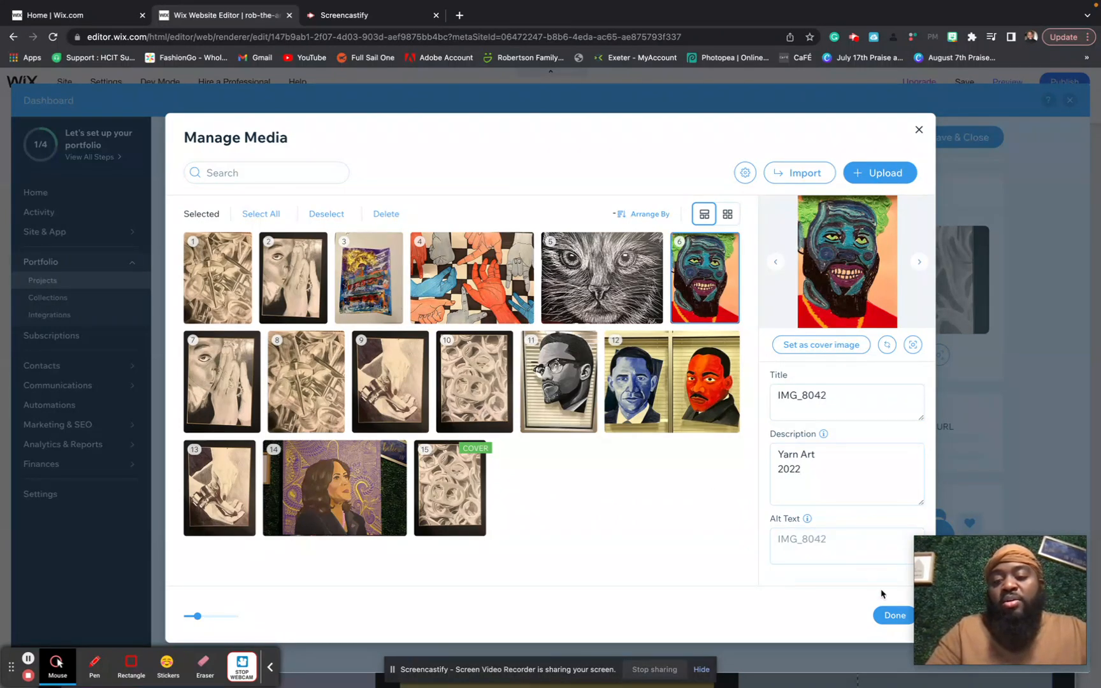
click(893, 616)
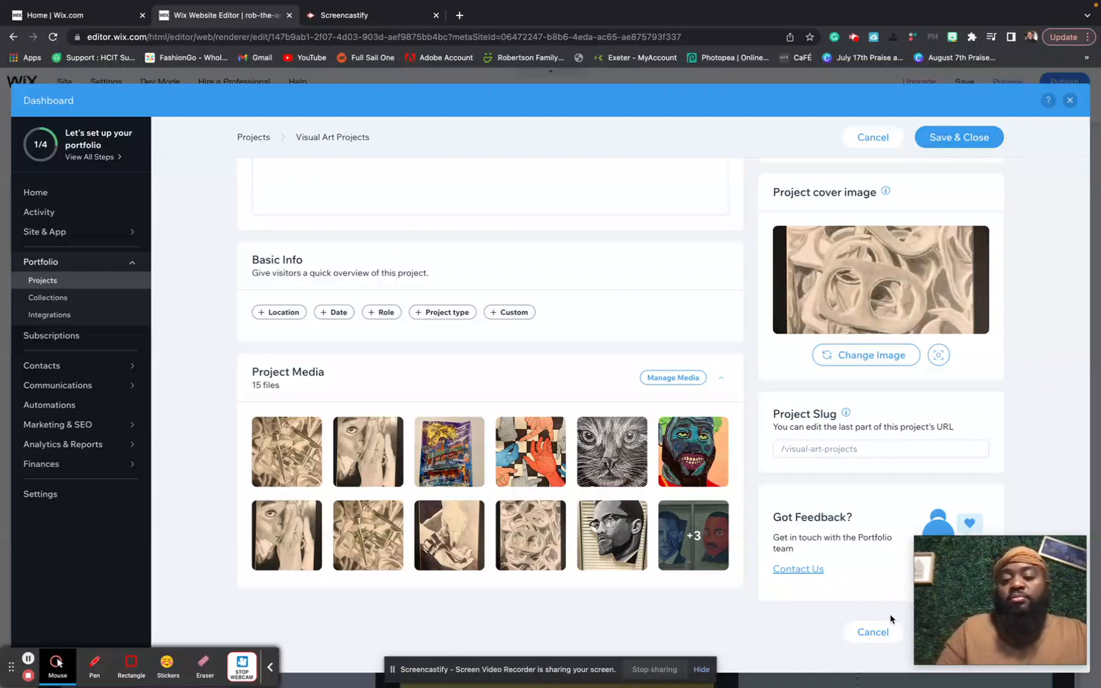
- Save and close Visual Art Projects, then save the new Untitled Collection on leaving it
scroll(703, 460, up, 5)
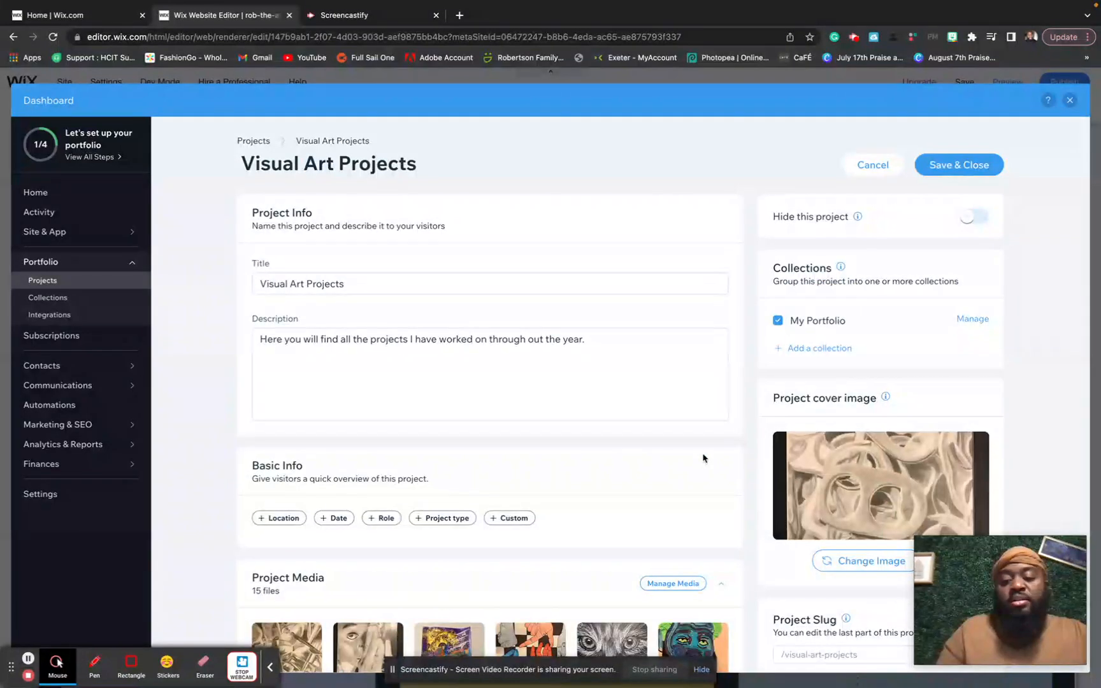
click(956, 158)
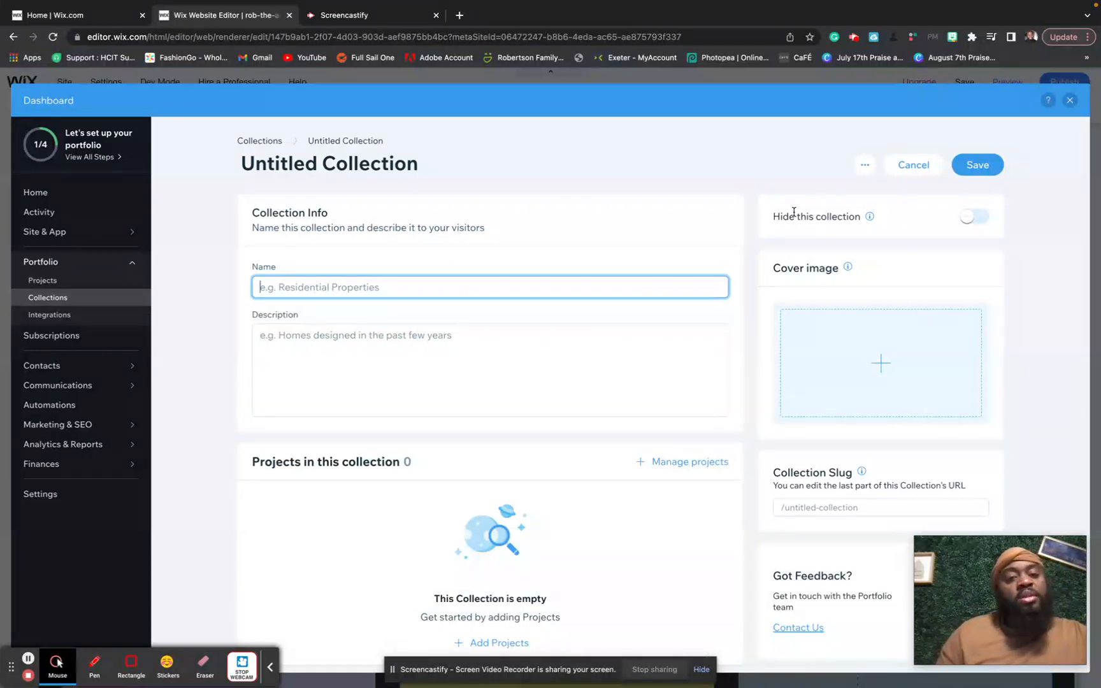
click(90, 281)
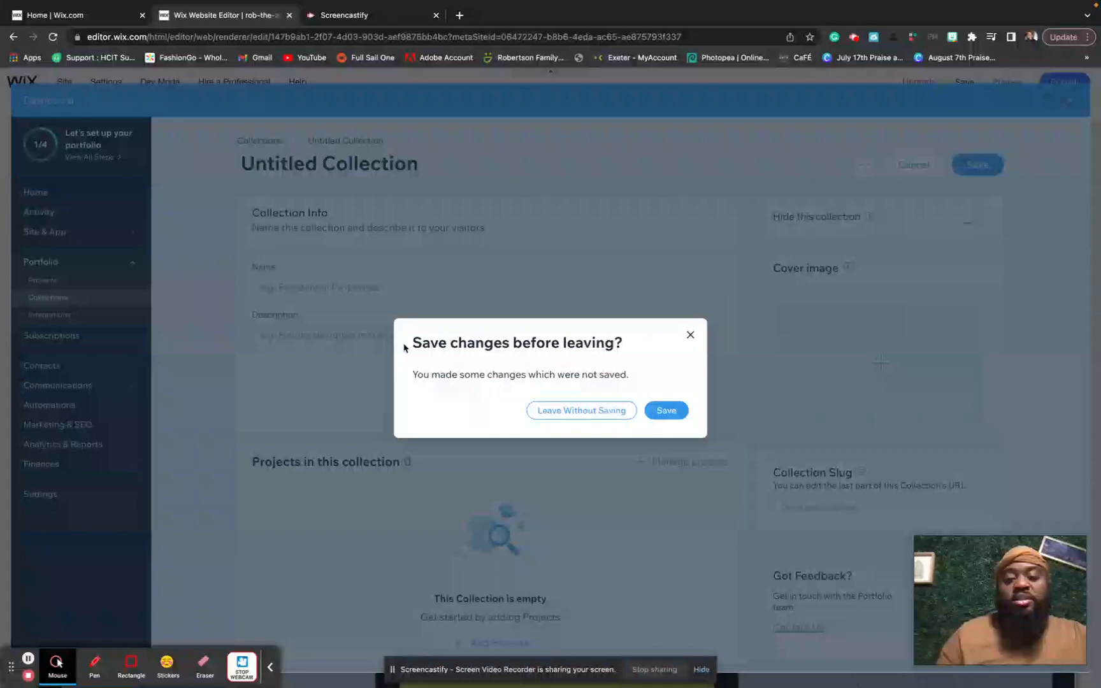
click(652, 411)
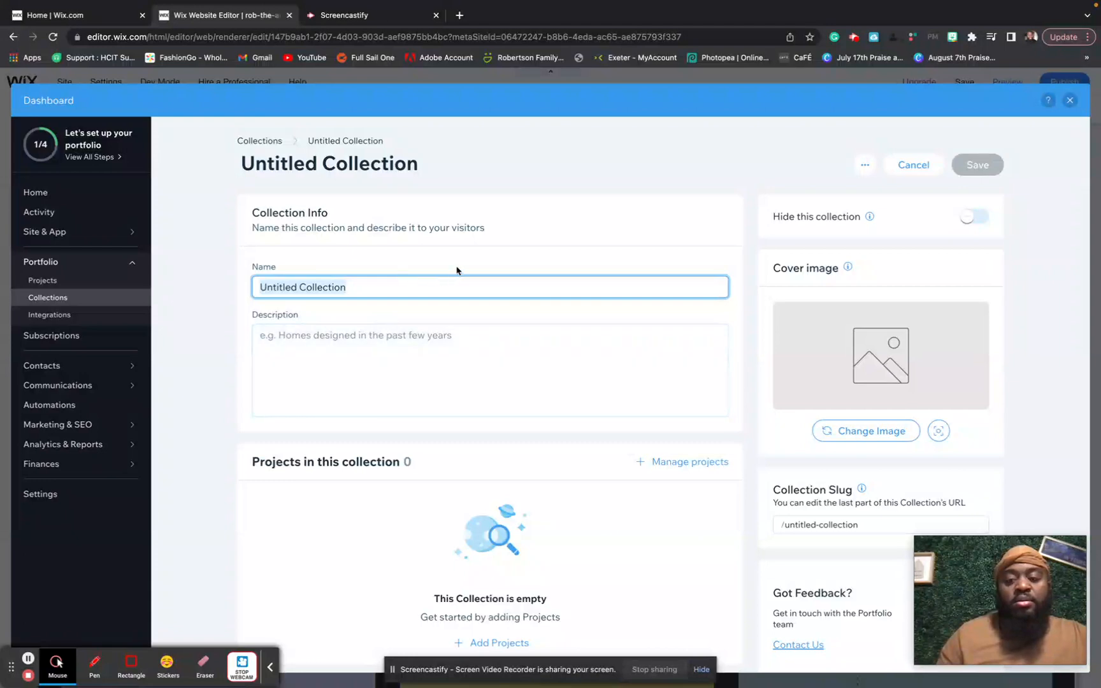
scroll(457, 268, down, 2)
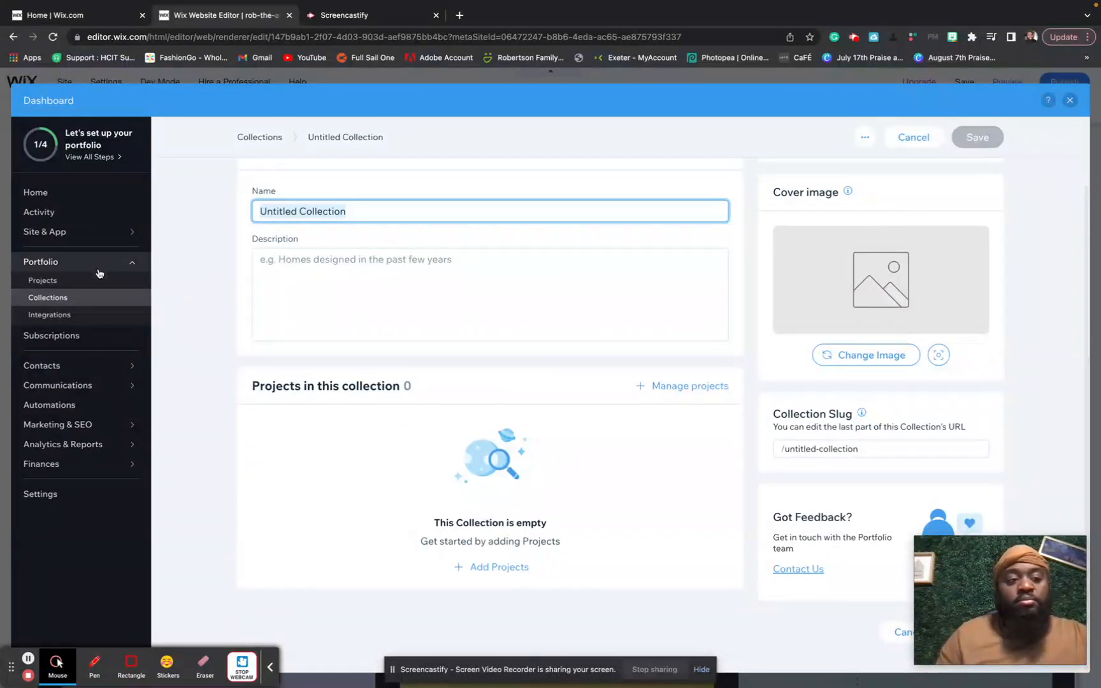
- In the Projects list, tick the six placeholder Project Title projects
click(95, 279)
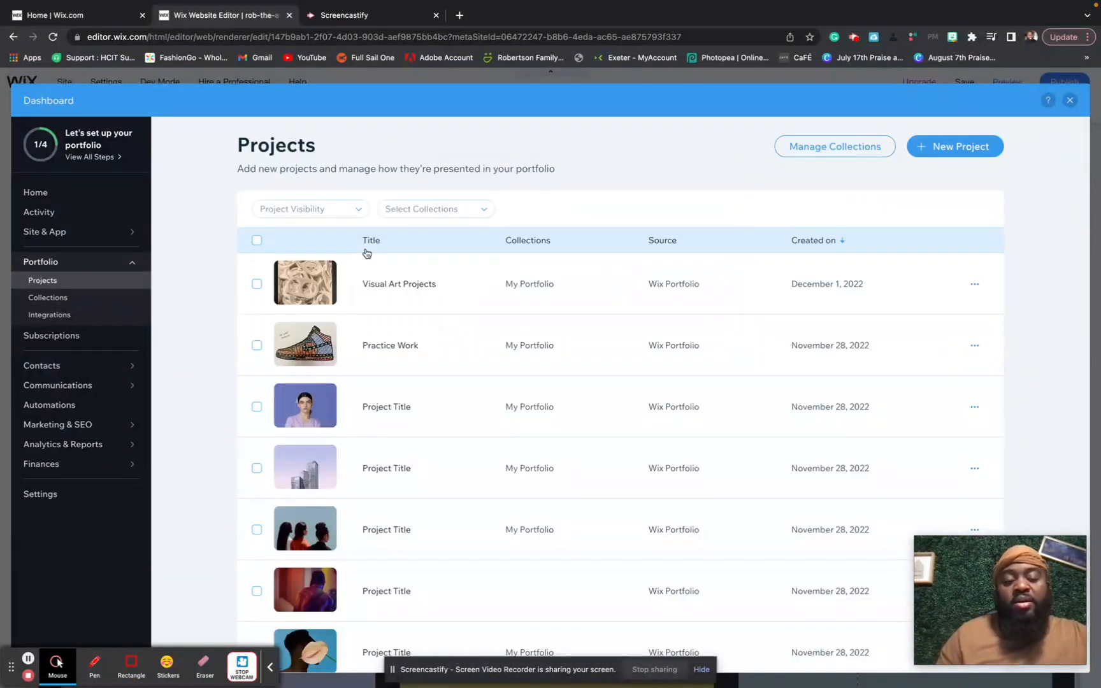
mouse_move(339, 288)
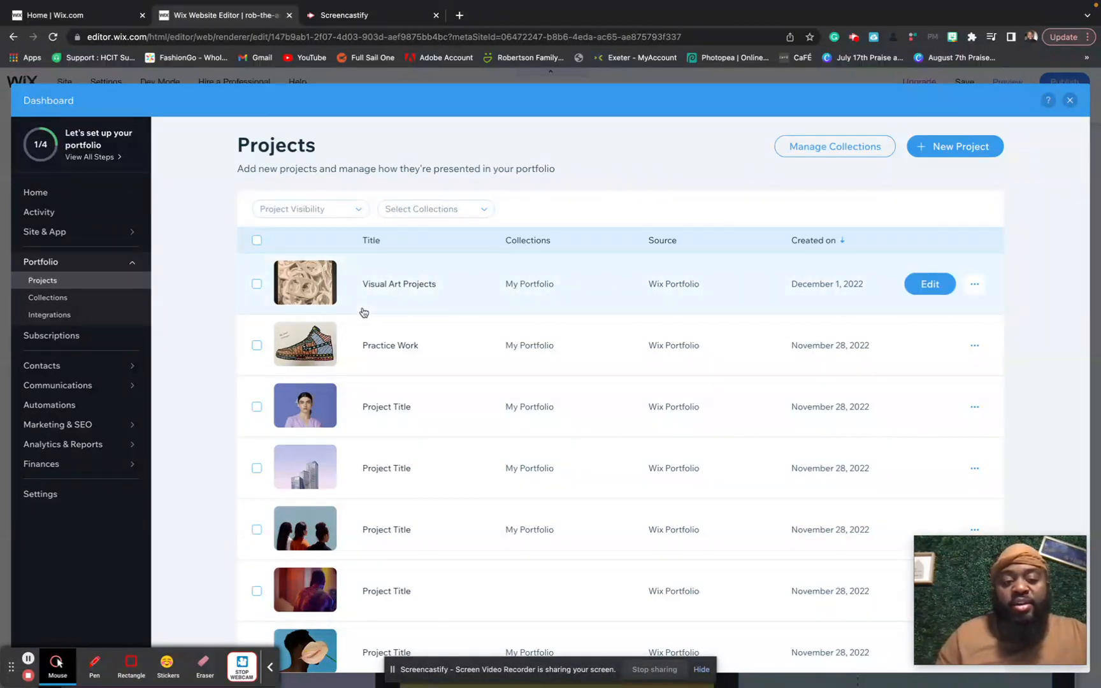
scroll(364, 312, down, 3)
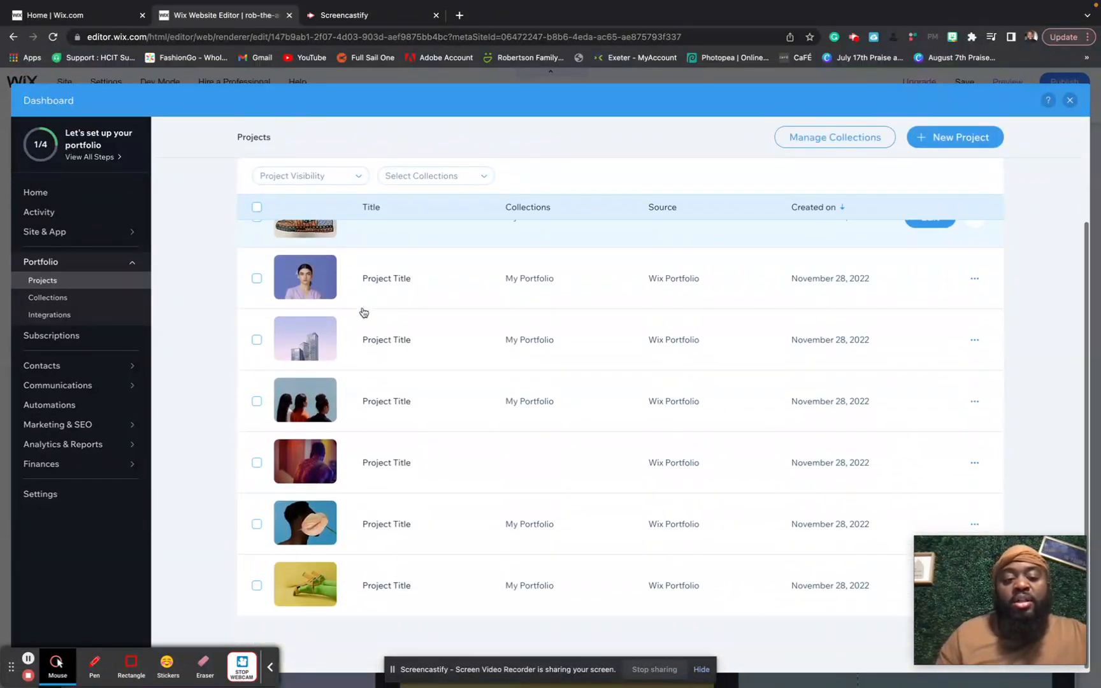
click(257, 583)
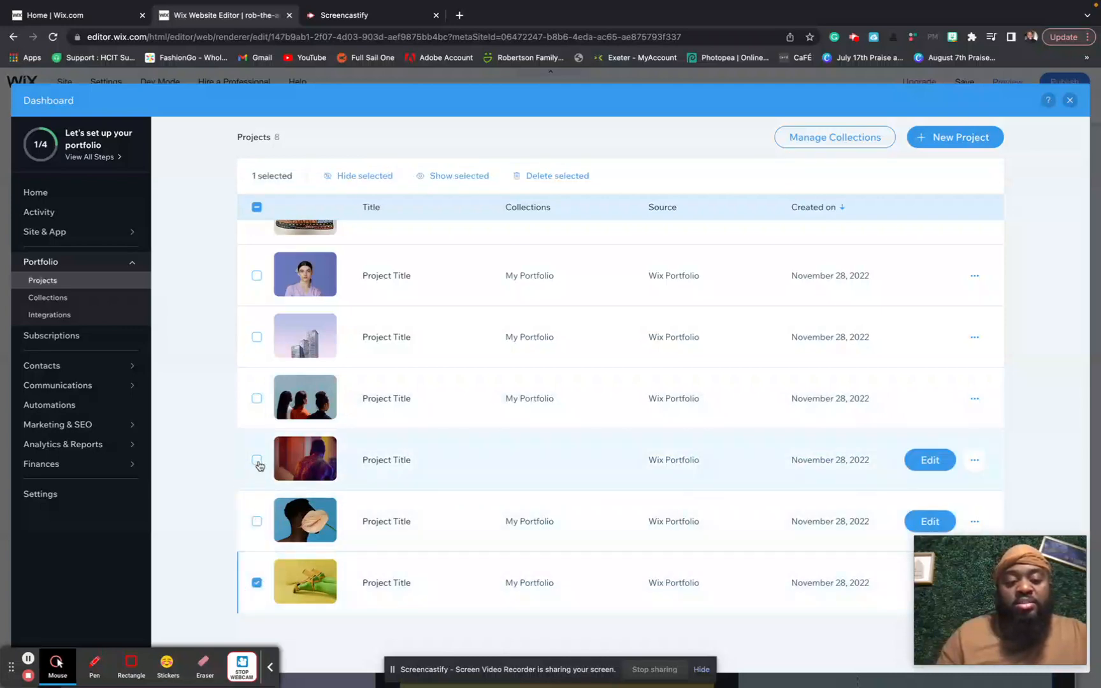
click(256, 521)
click(258, 458)
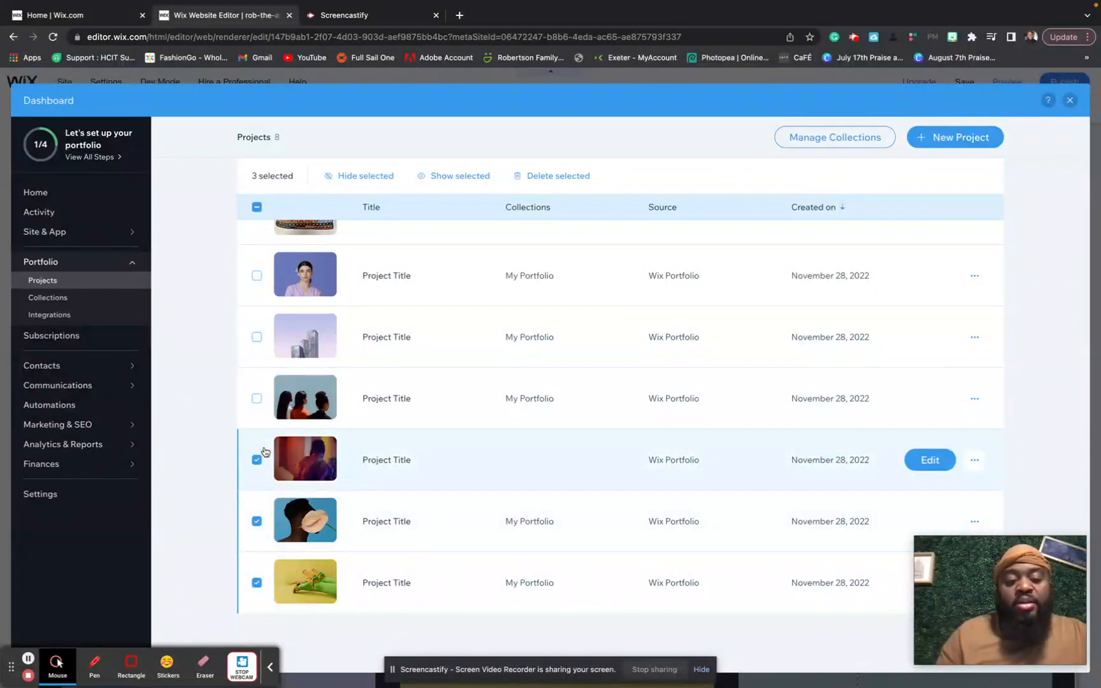
click(257, 402)
click(257, 334)
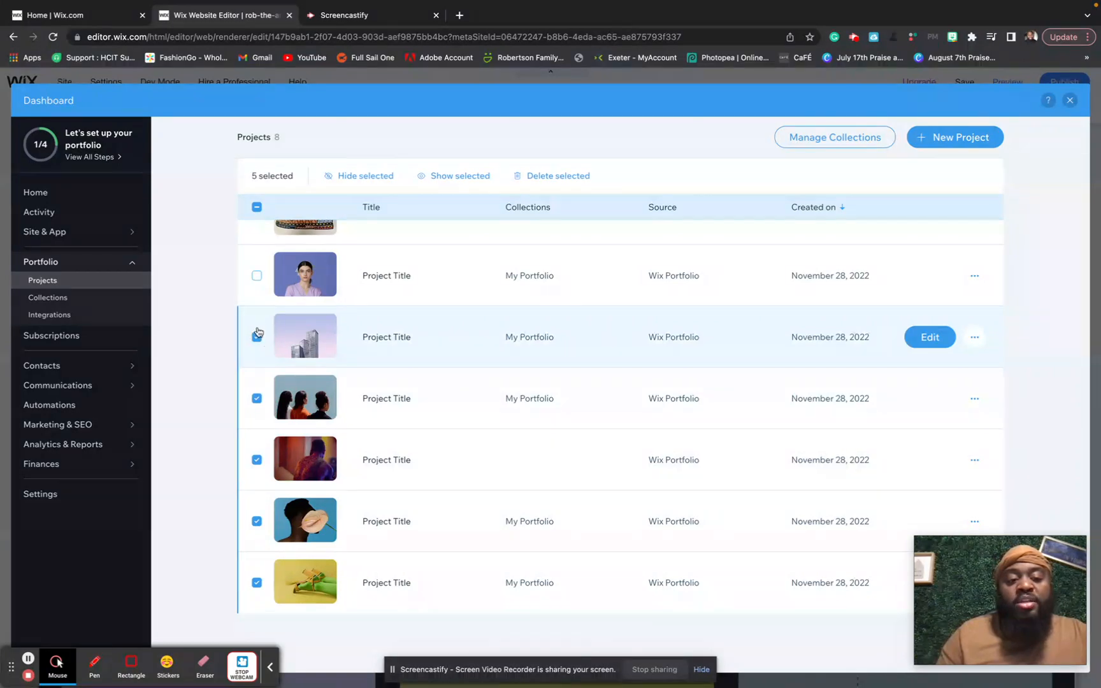
scroll(259, 284, up, 2)
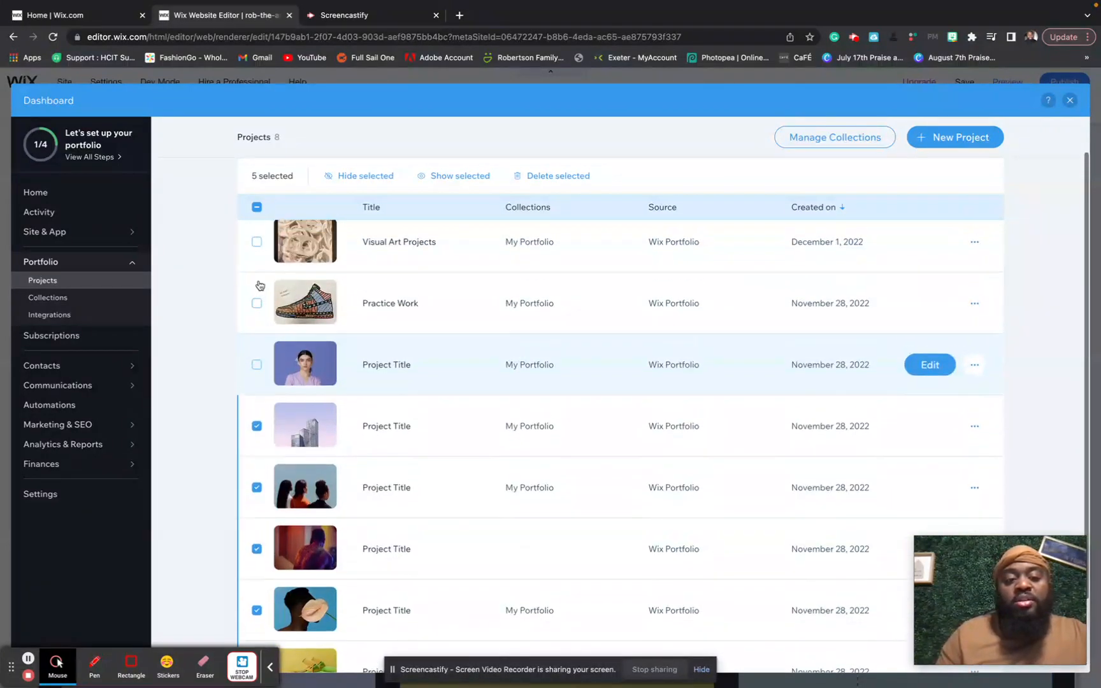
click(258, 365)
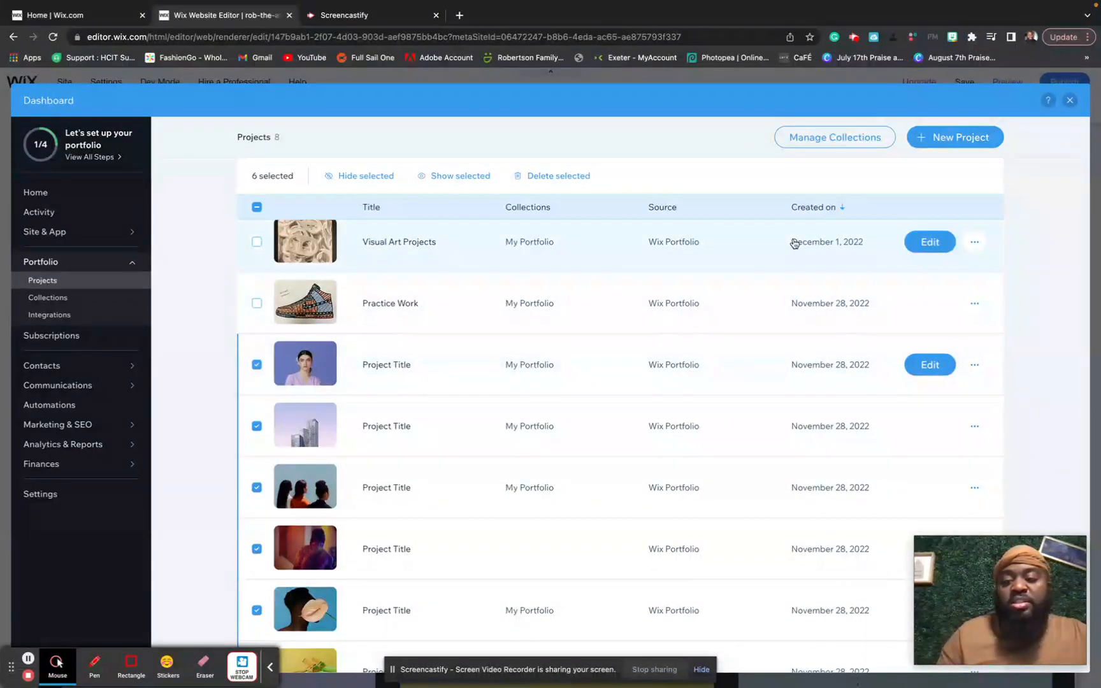
scroll(918, 269, down, 2)
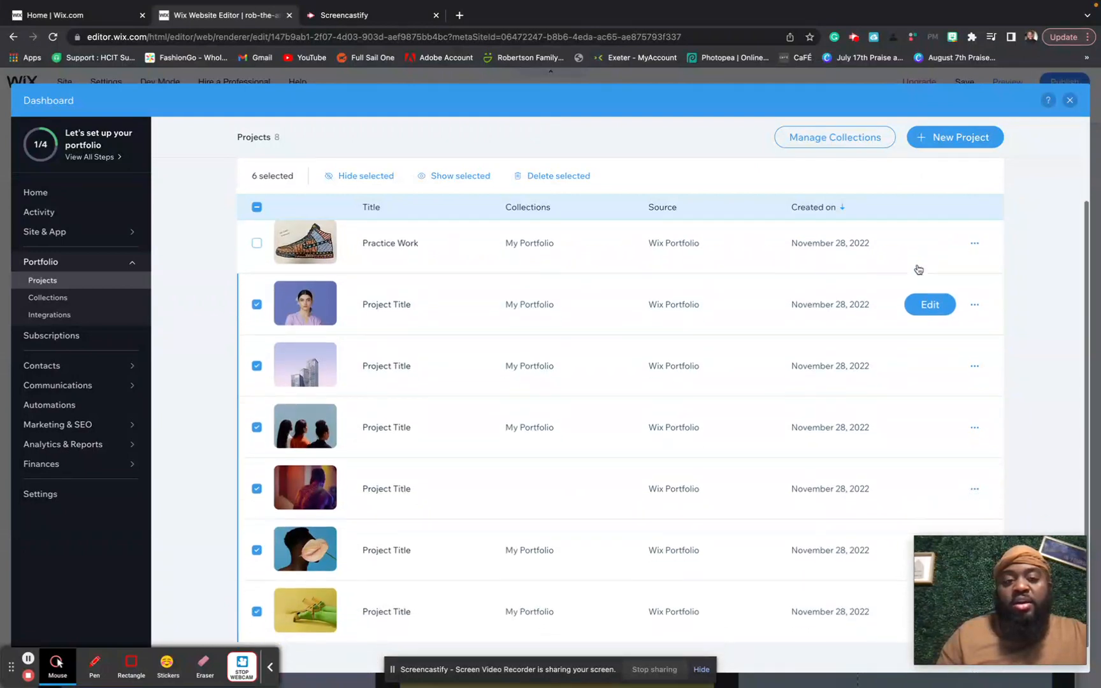
- Delete the six selected projects, confirm, and return to the dashboard Home
click(573, 176)
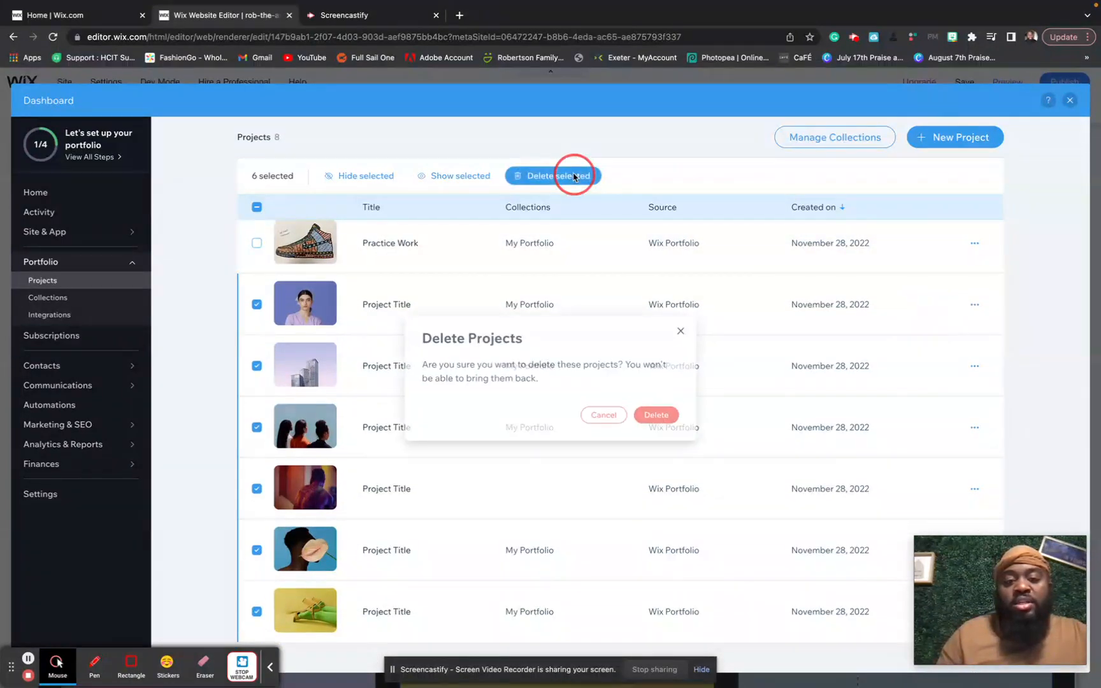
click(661, 416)
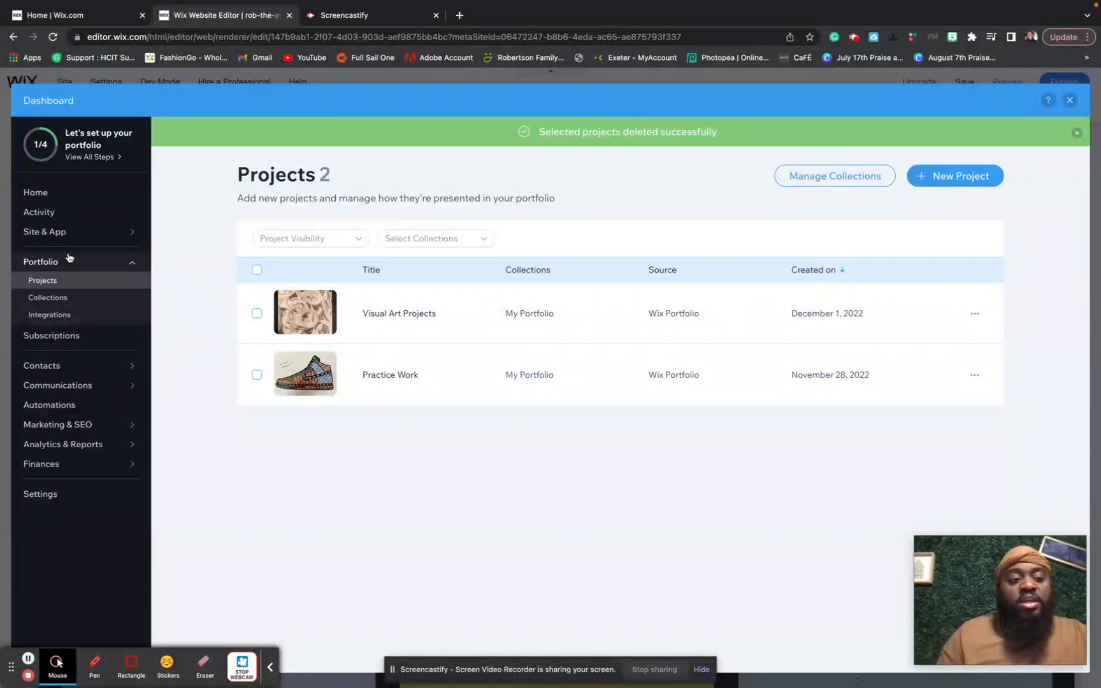
click(81, 193)
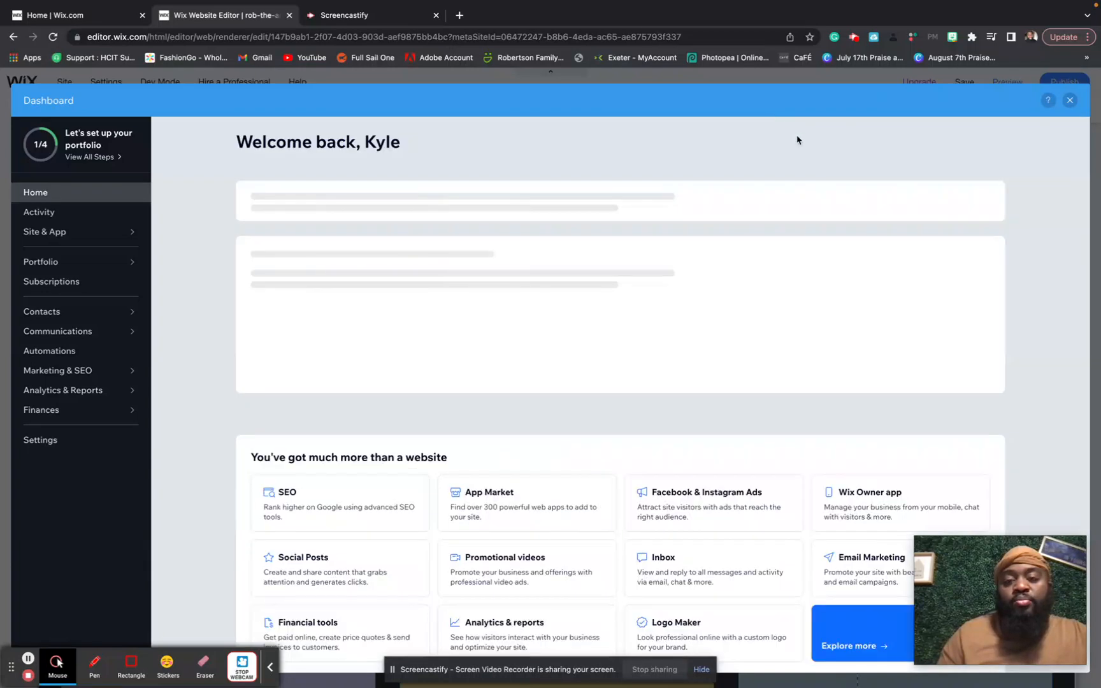
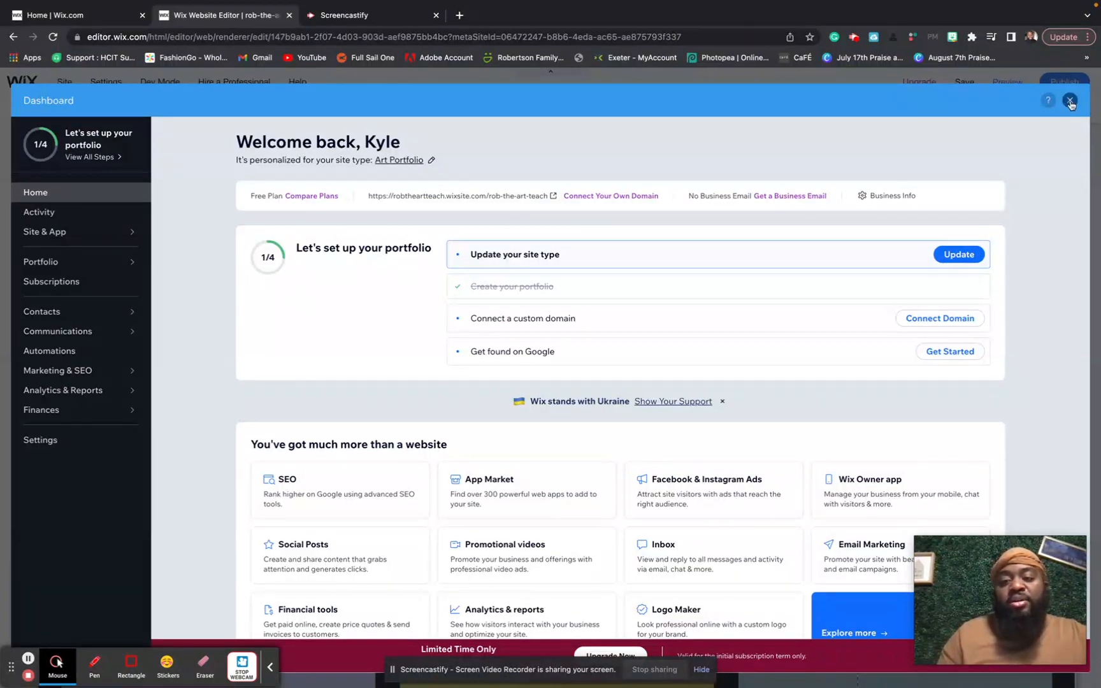
- Close the dashboard and preview the site as visitors will see it
click(1071, 100)
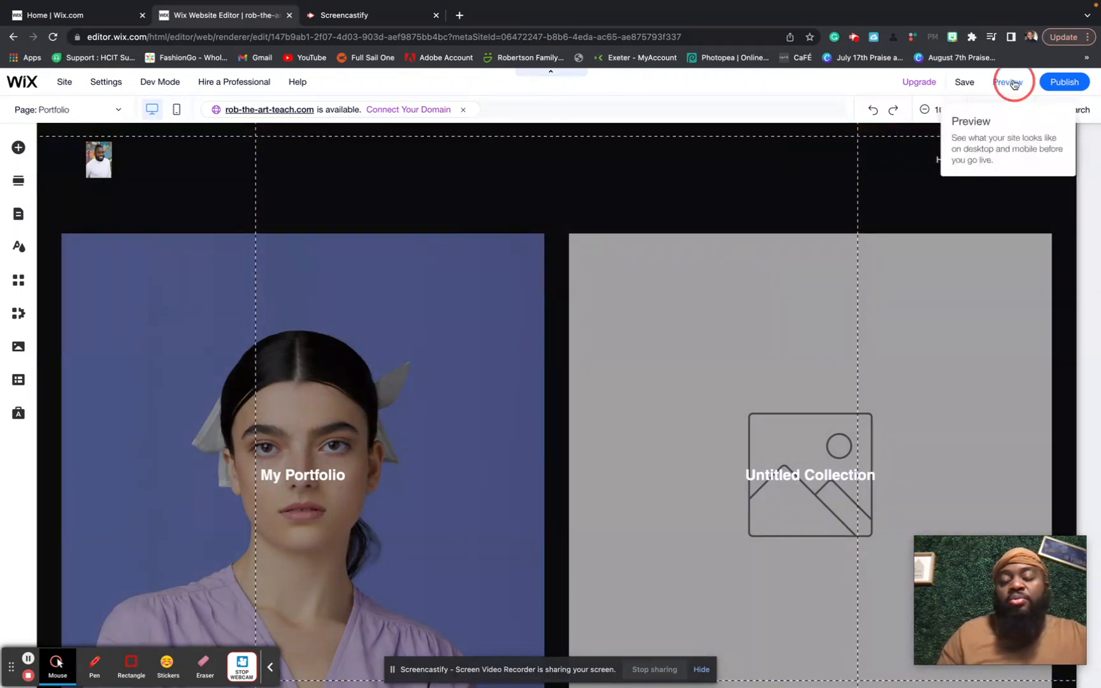
click(1014, 83)
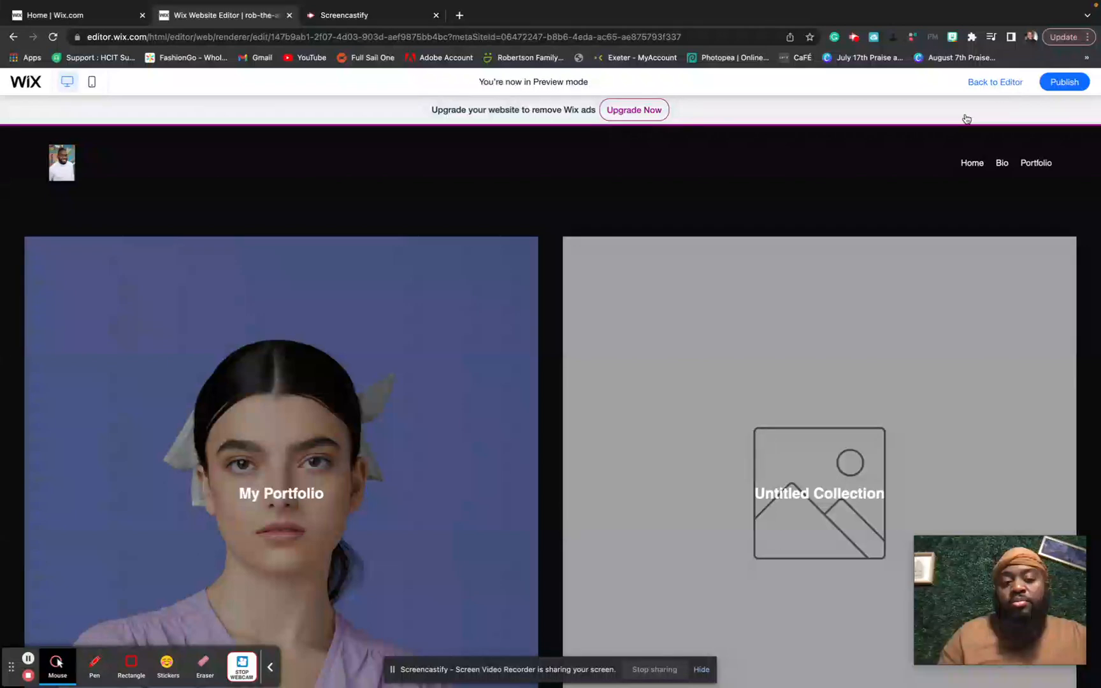
scroll(787, 290, down, 5)
scroll(751, 304, up, 1)
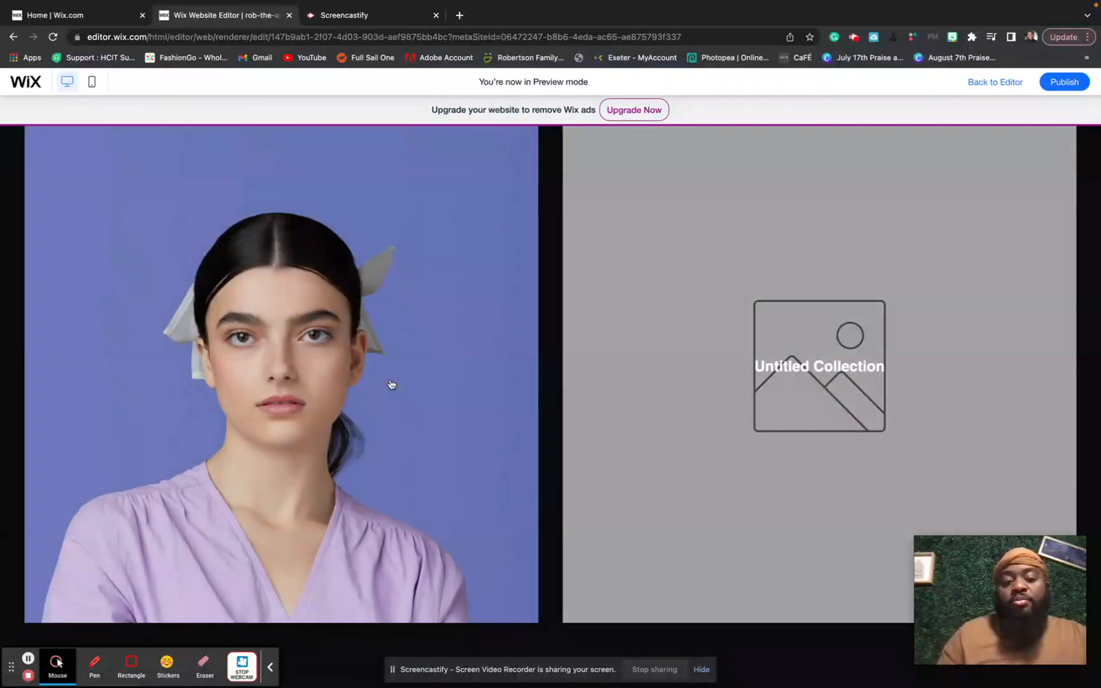
- Open My Portfolio, then the Visual Art Projects page, and scroll through its artwork gallery
click(310, 353)
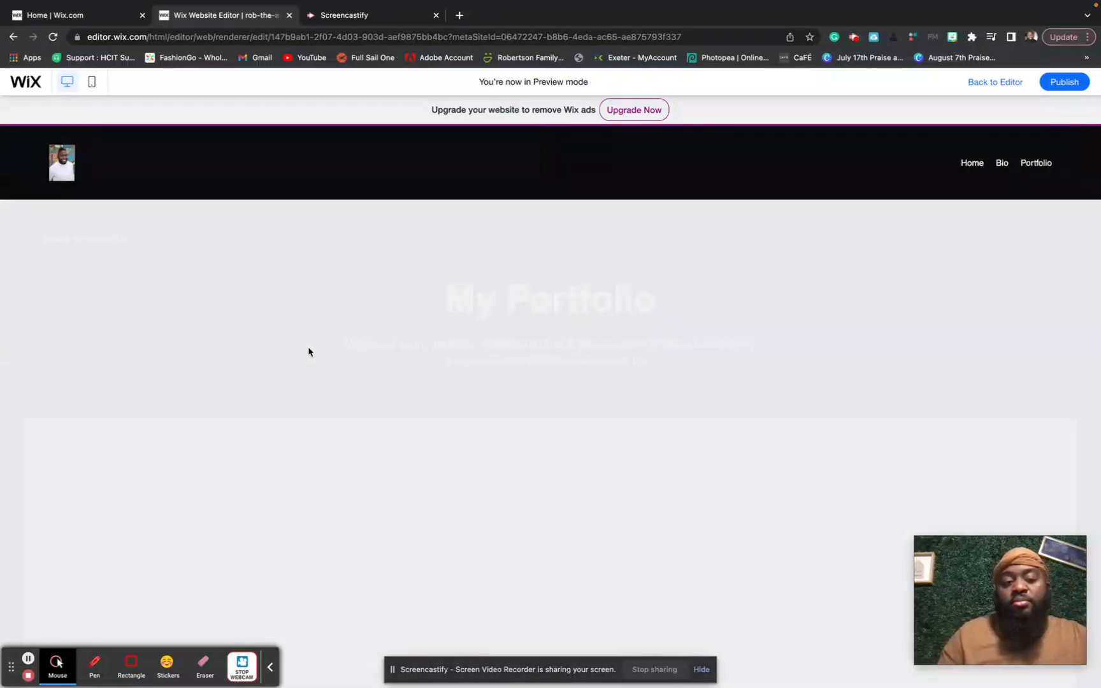
scroll(309, 351, down, 3)
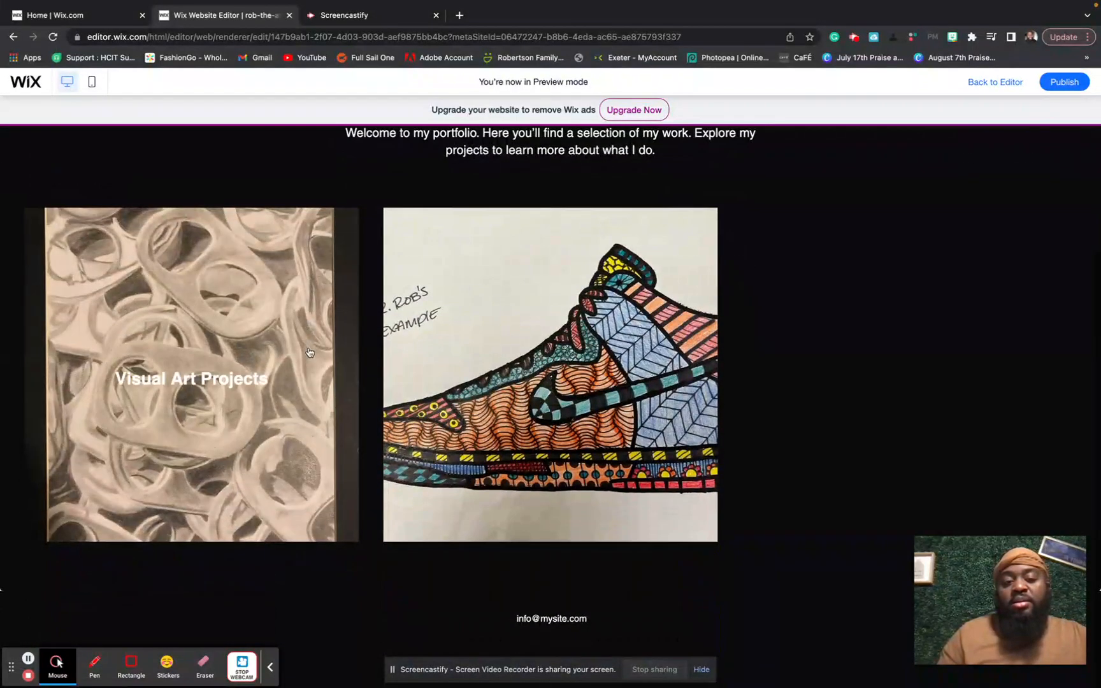
scroll(309, 351, up, 3)
scroll(309, 351, down, 3)
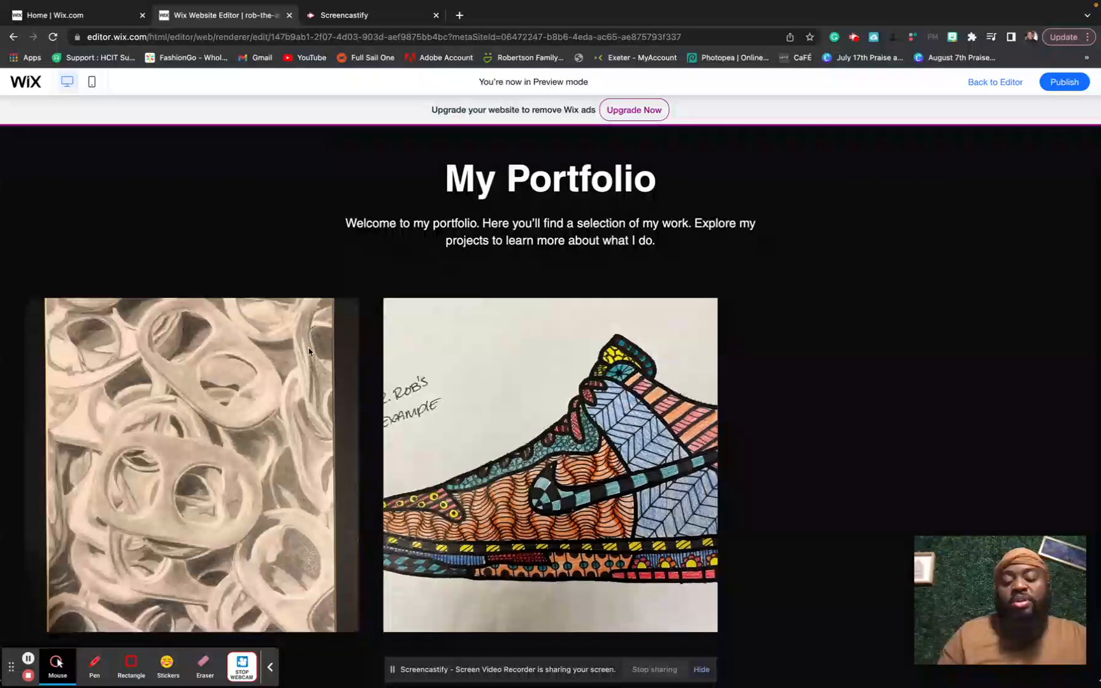
scroll(300, 357, up, 1)
click(286, 367)
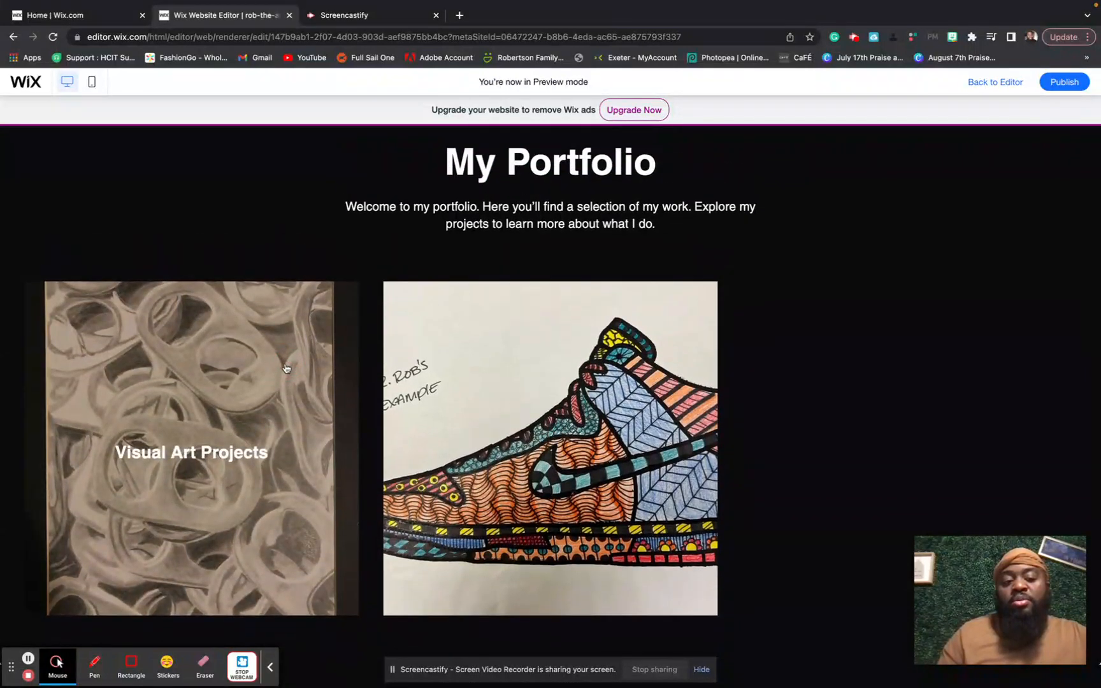
click(268, 404)
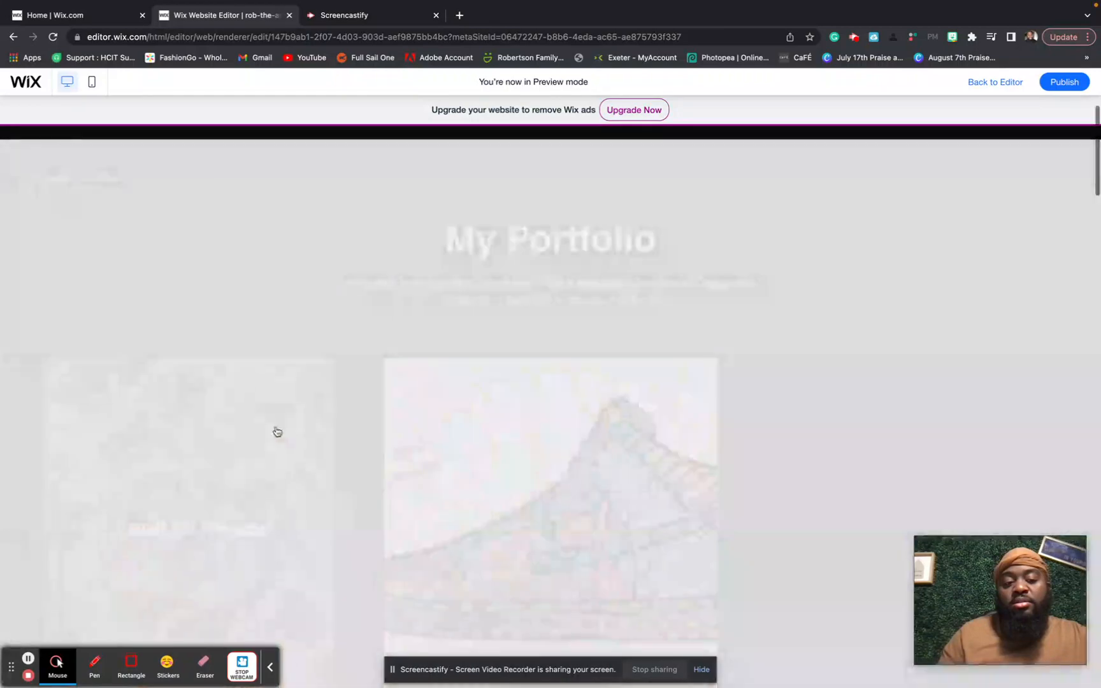
scroll(369, 394, down, 12)
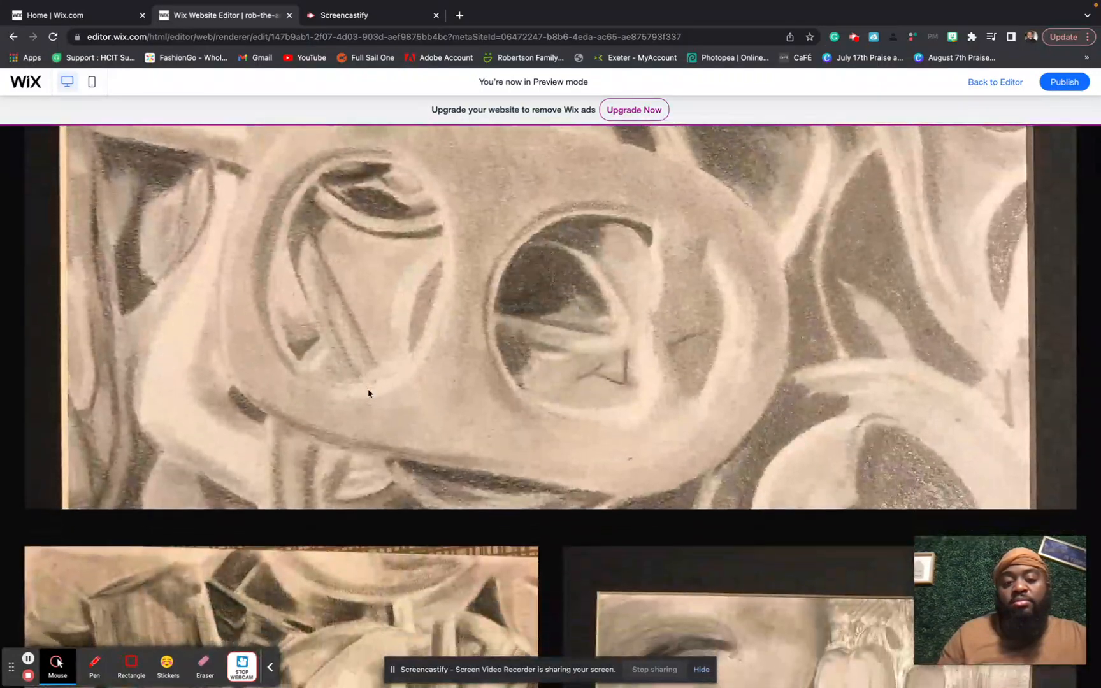
scroll(368, 394, down, 15)
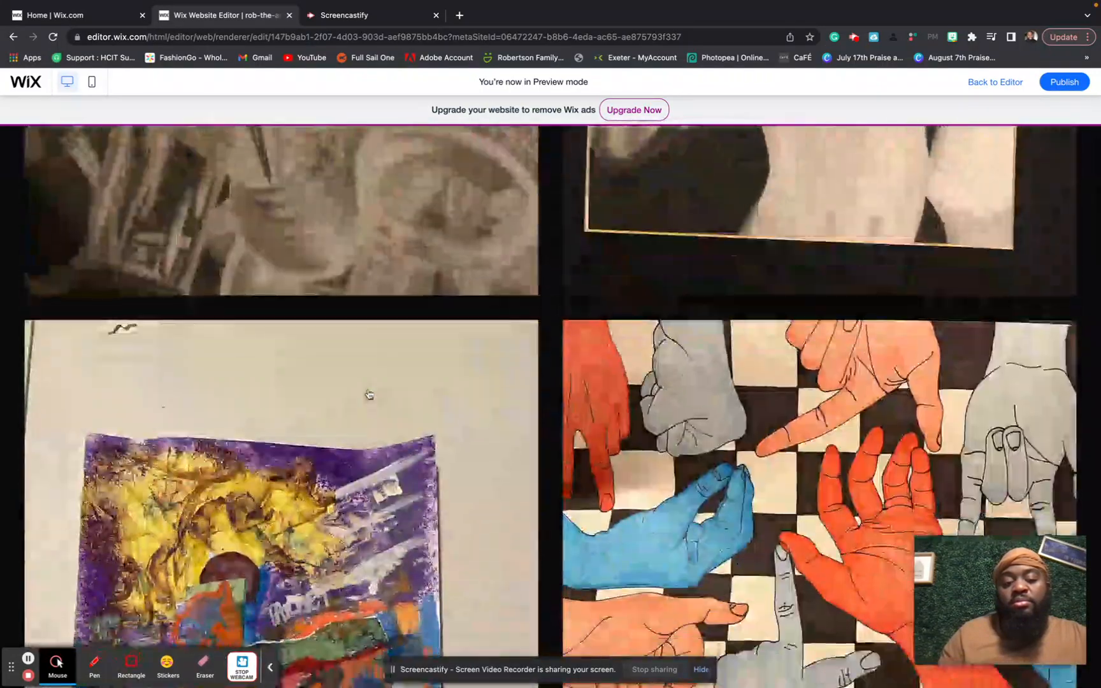
scroll(369, 393, down, 15)
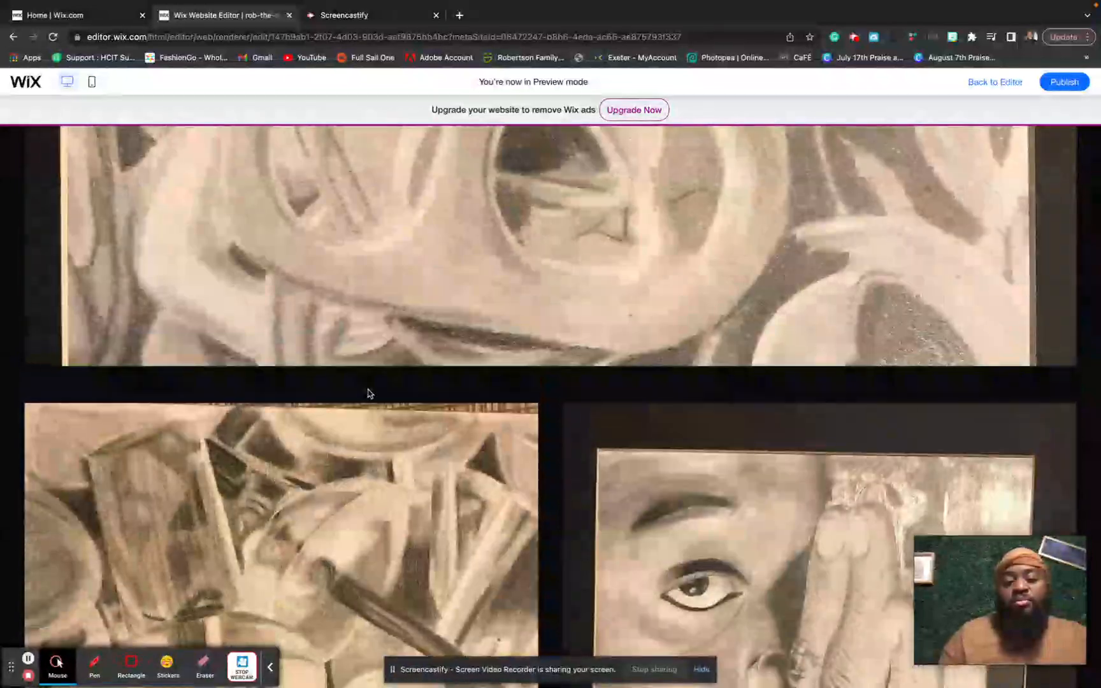
- View an artwork full screen, browse forward two images, then close the viewer
click(337, 442)
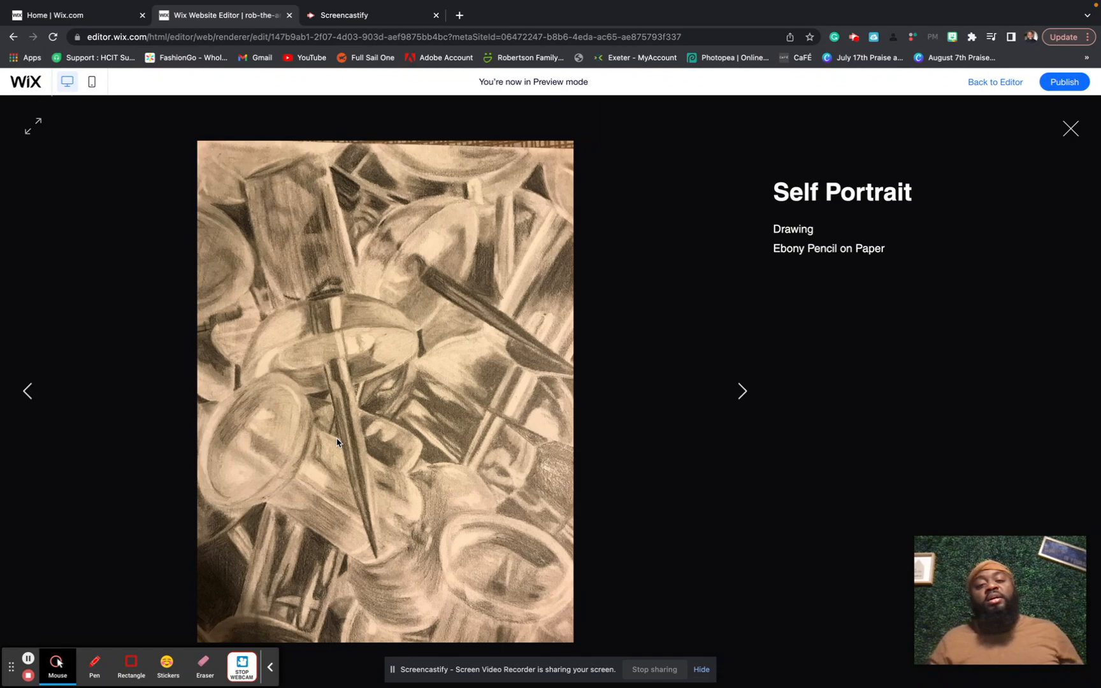
key(Right)
key(Right)
key(Right)
key(Right)
key(Right)
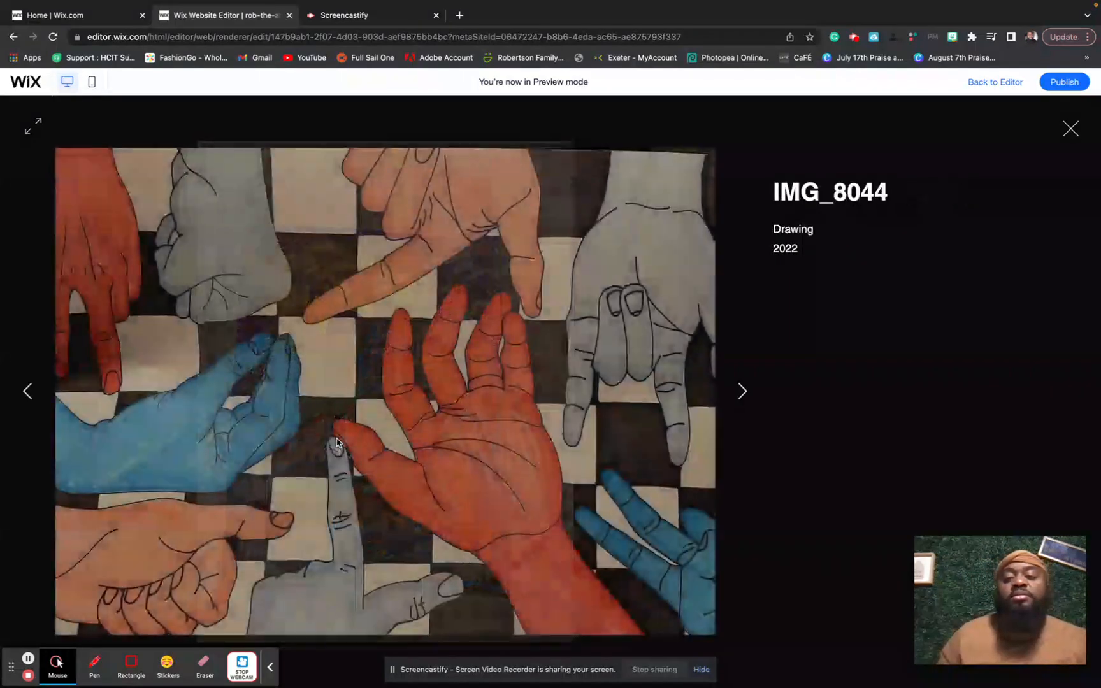
key(Right)
key(Right)
key(Right)
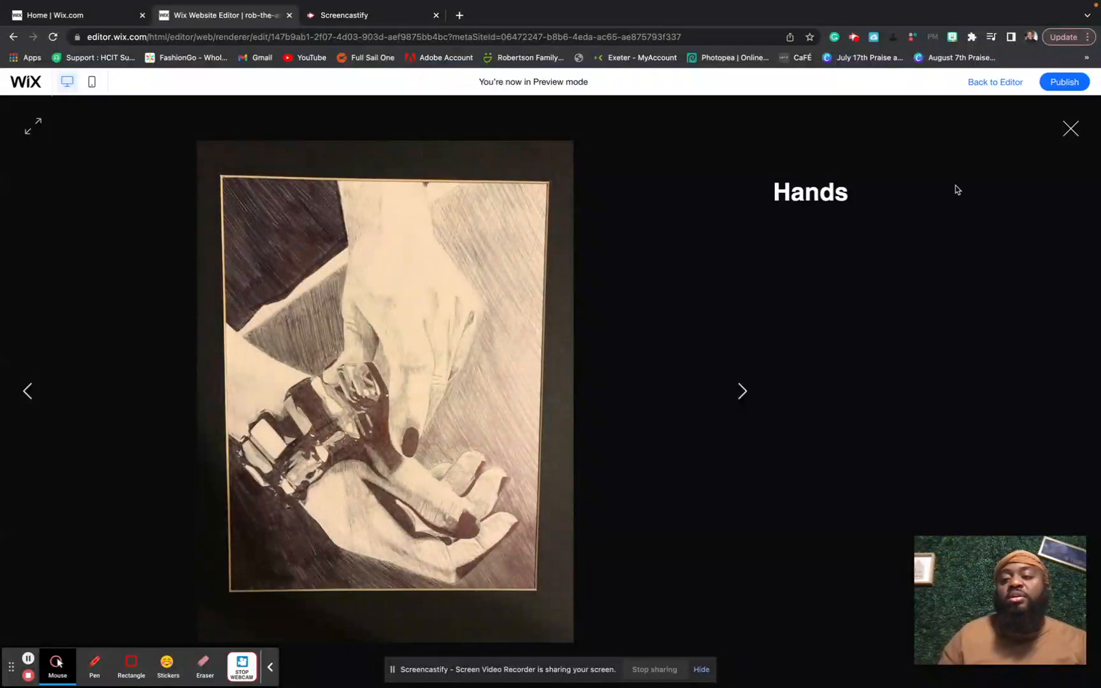
click(1071, 128)
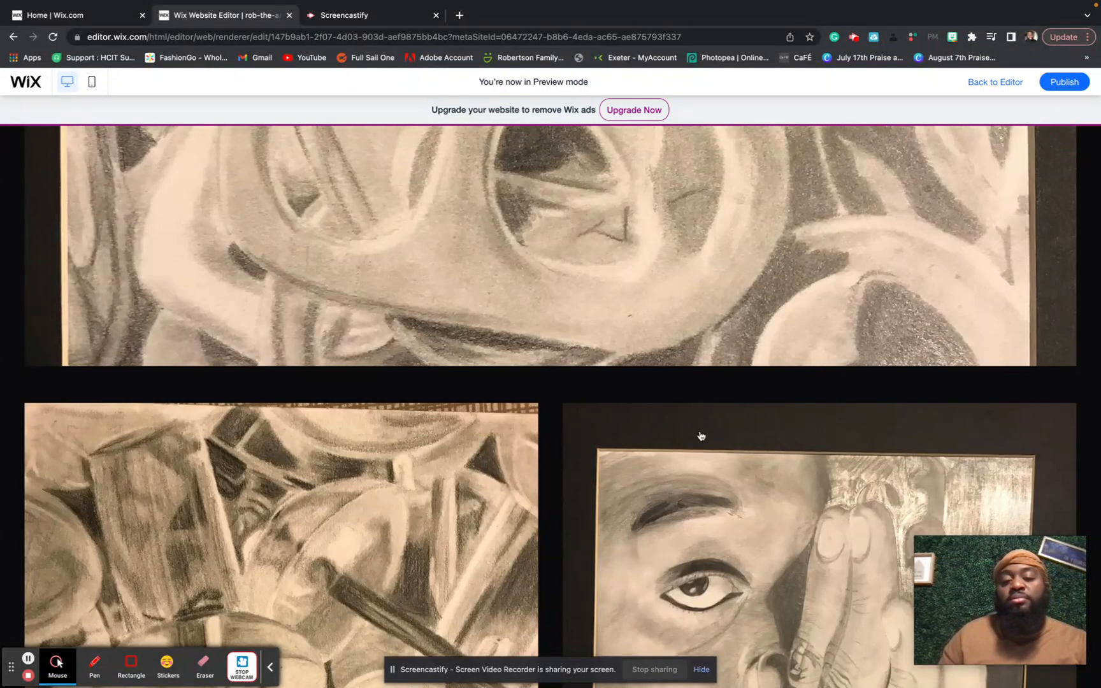
- Review the project description, then return to Portfolio and open the Untitled Collection
scroll(535, 452, up, 10)
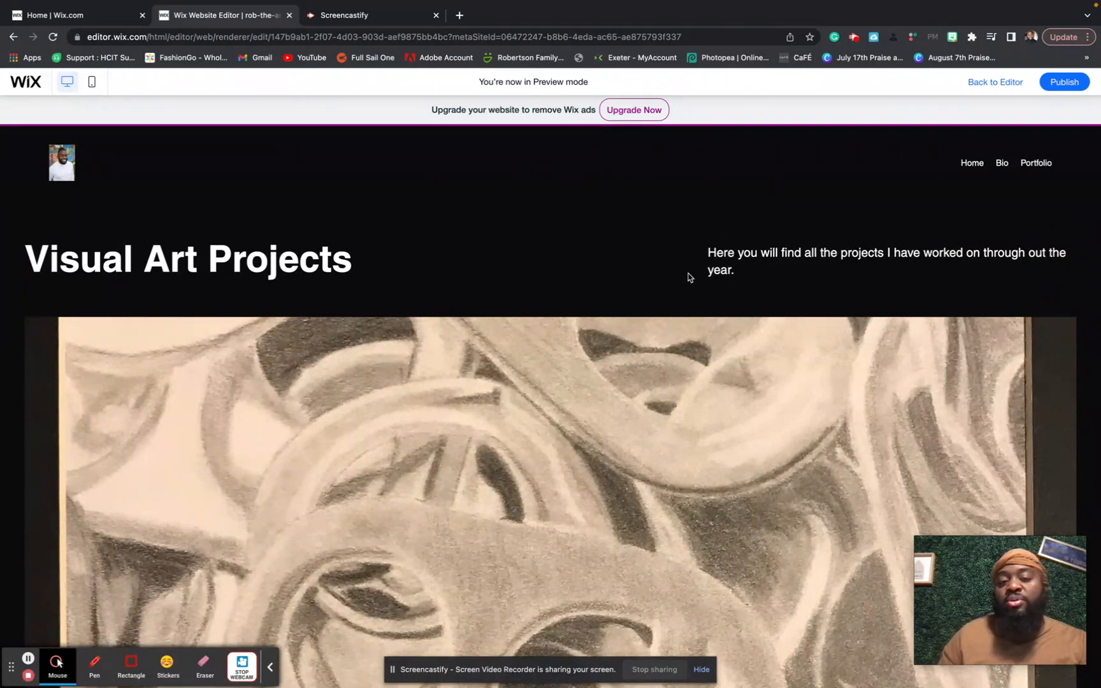
drag(713, 248, 793, 274)
click(798, 279)
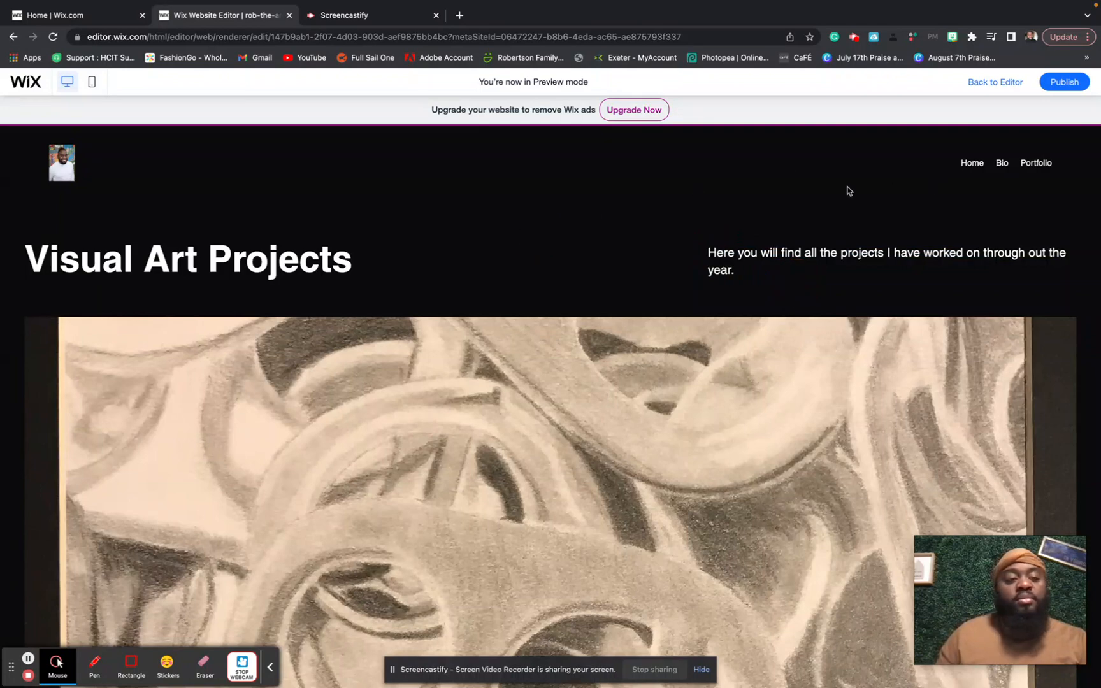
scroll(311, 383, down, 1)
scroll(311, 383, down, 20)
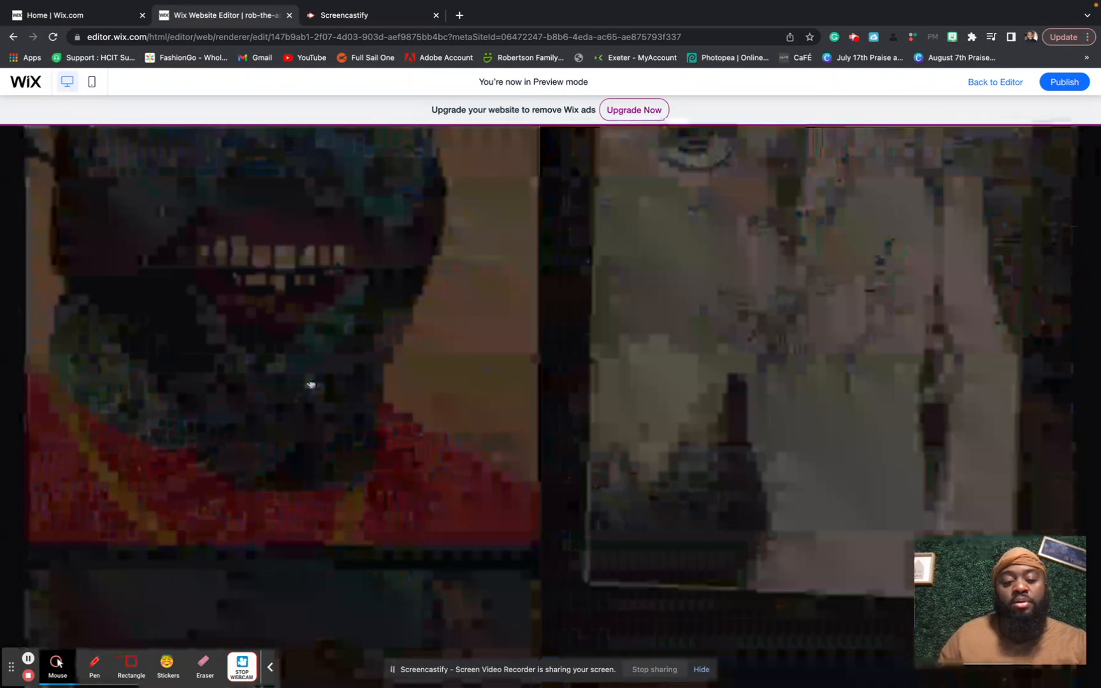
scroll(311, 384, down, 10)
scroll(310, 384, up, 20)
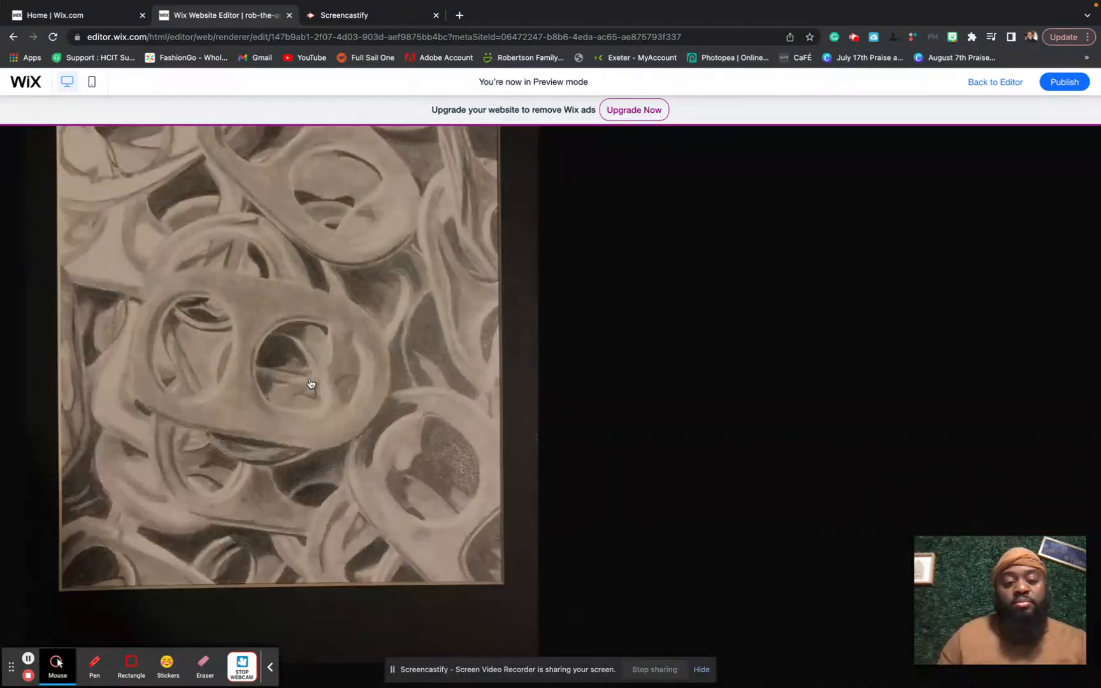
scroll(310, 383, up, 15)
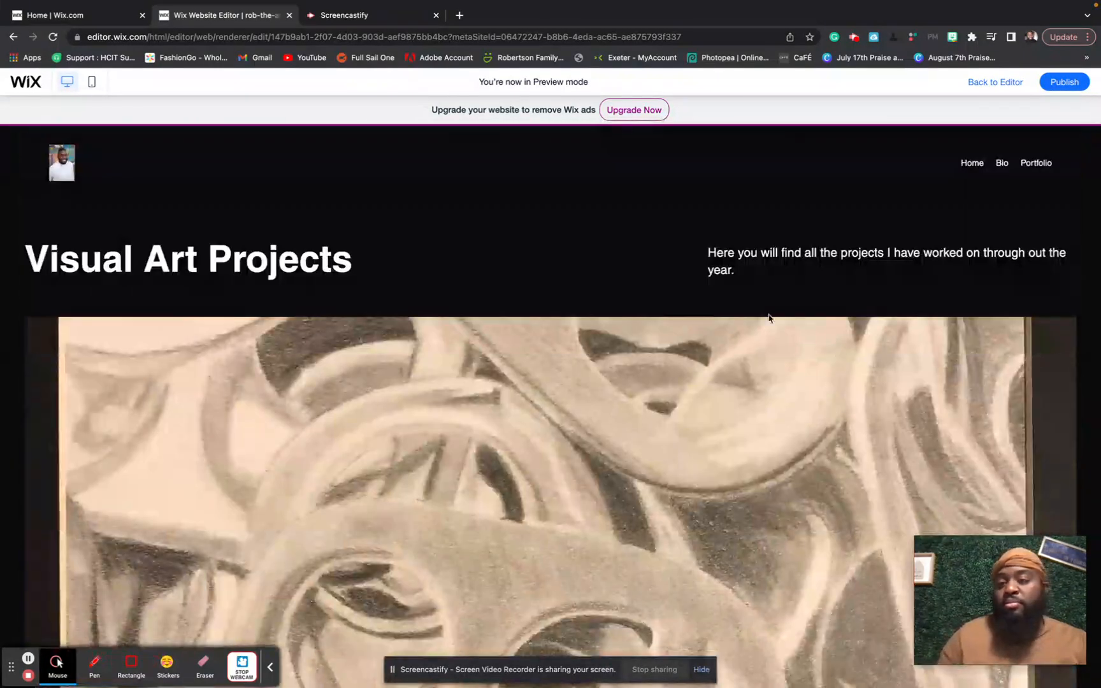
click(1032, 164)
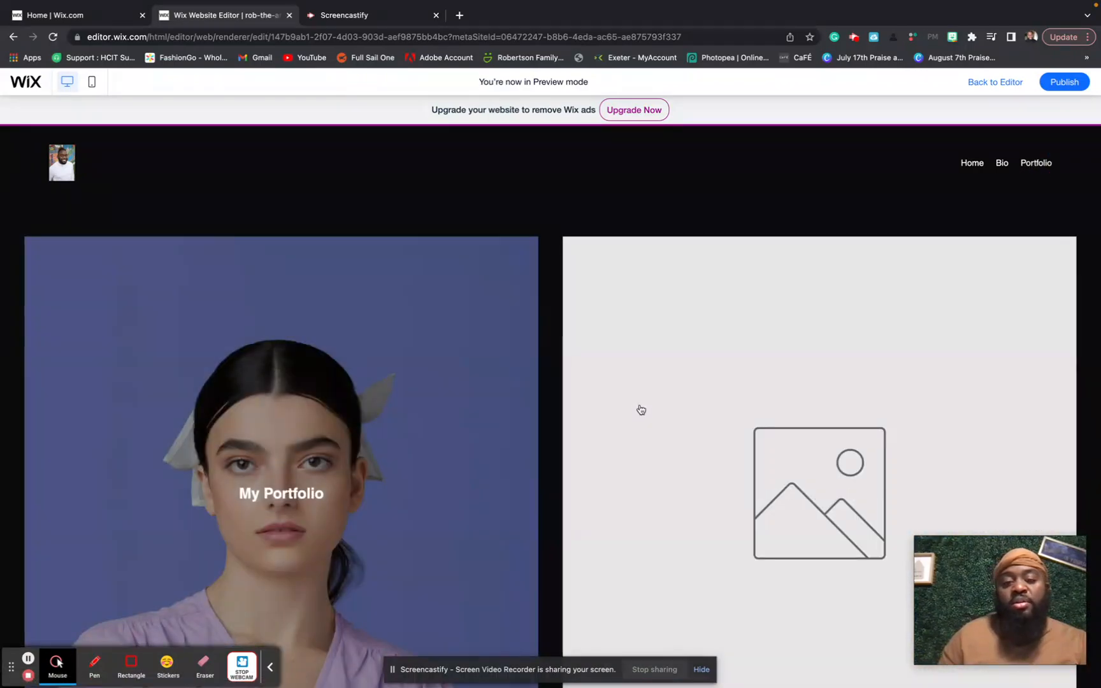
click(724, 462)
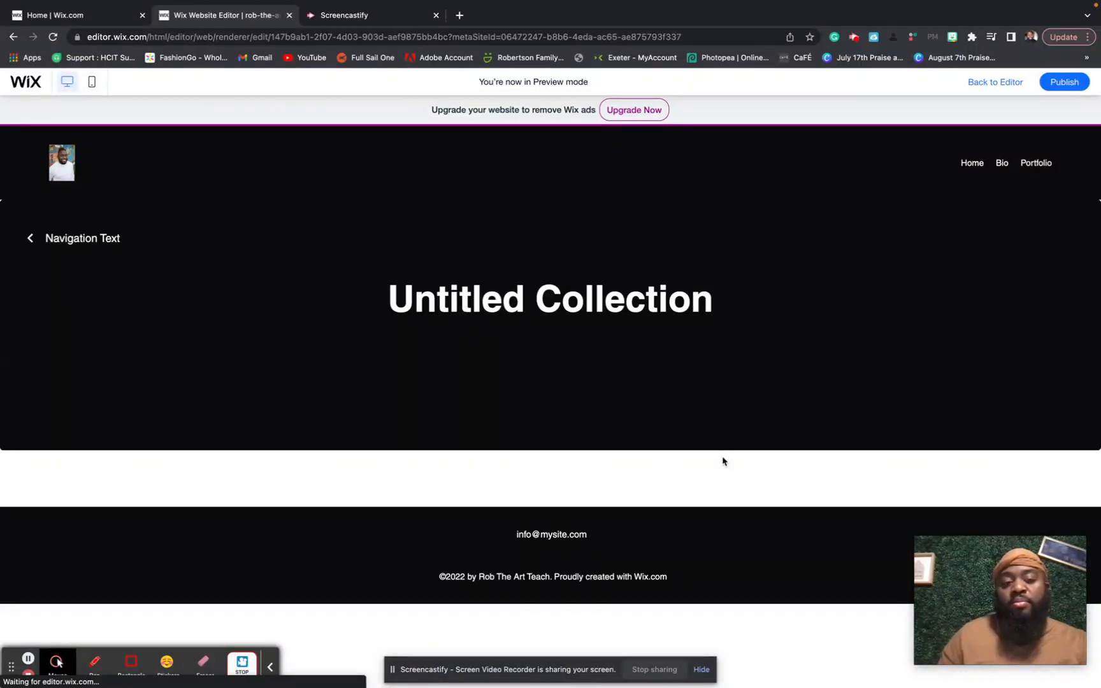
- Open the Practice Work project and scroll through its sneaker drawing page
scroll(722, 460, down, 3)
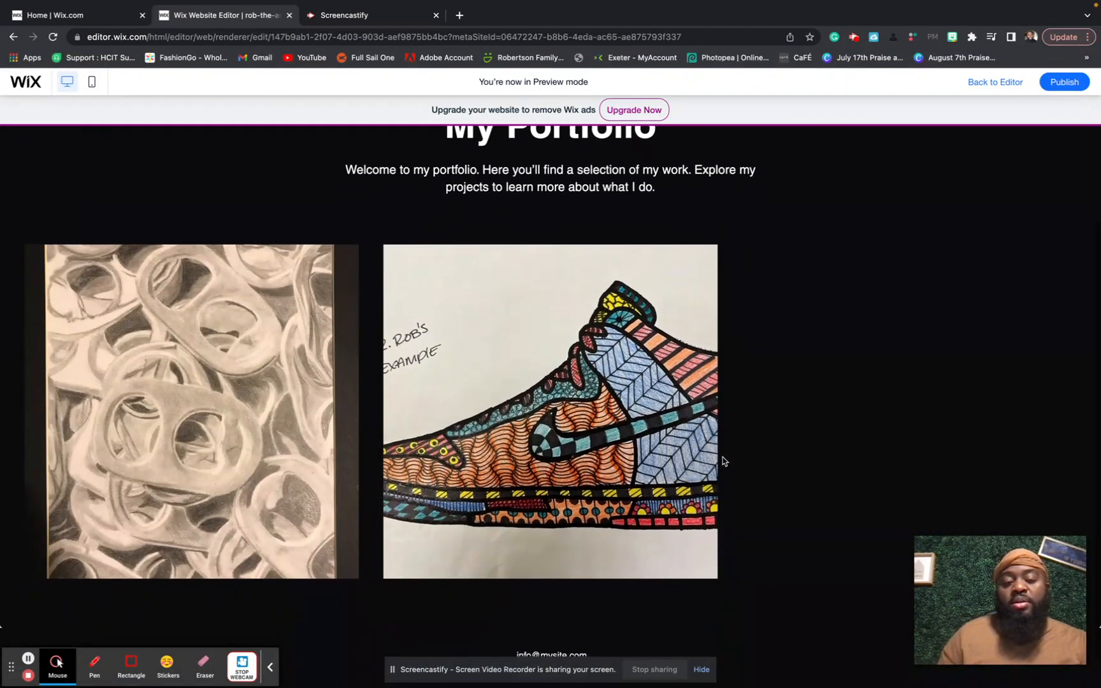
click(613, 426)
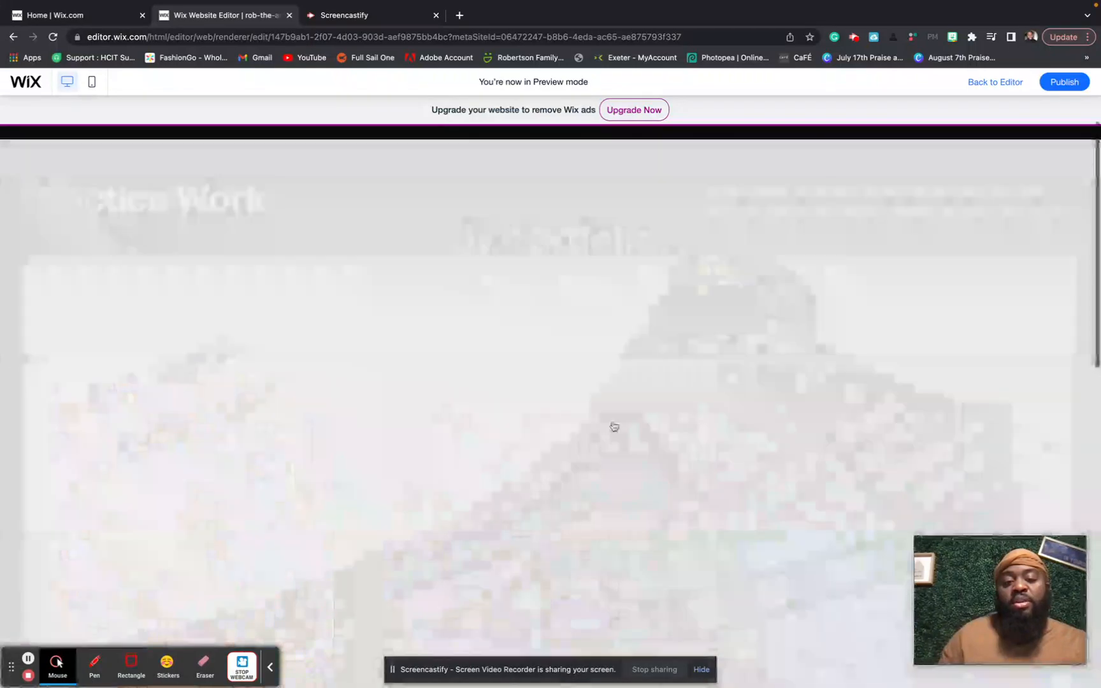
scroll(613, 425, down, 15)
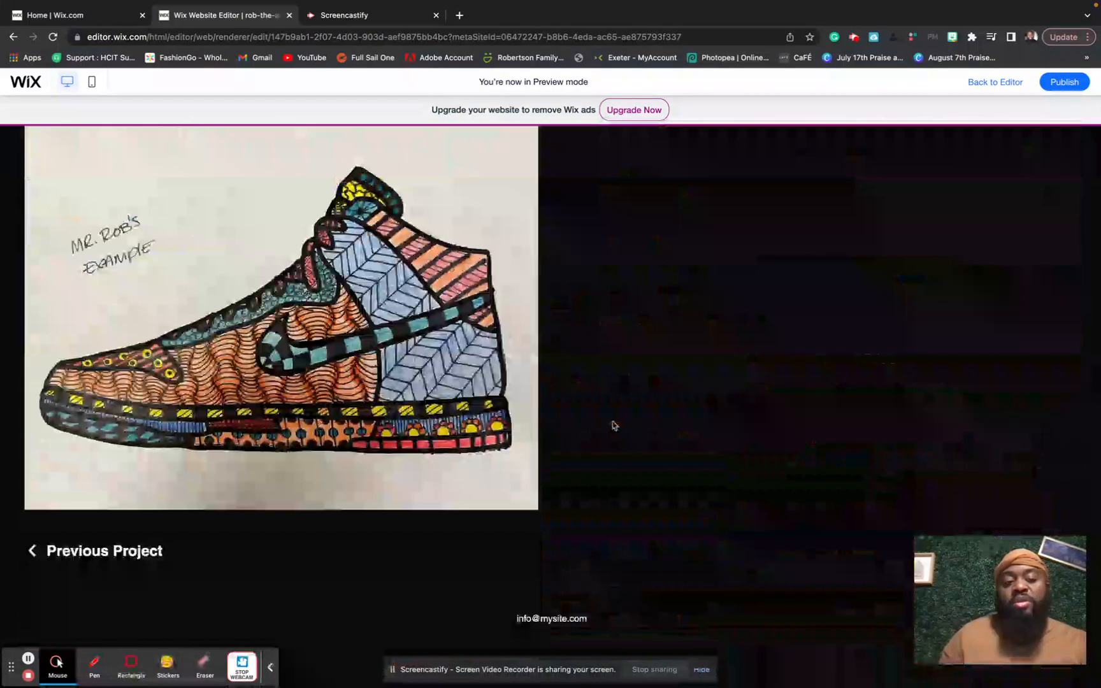
scroll(614, 425, up, 3)
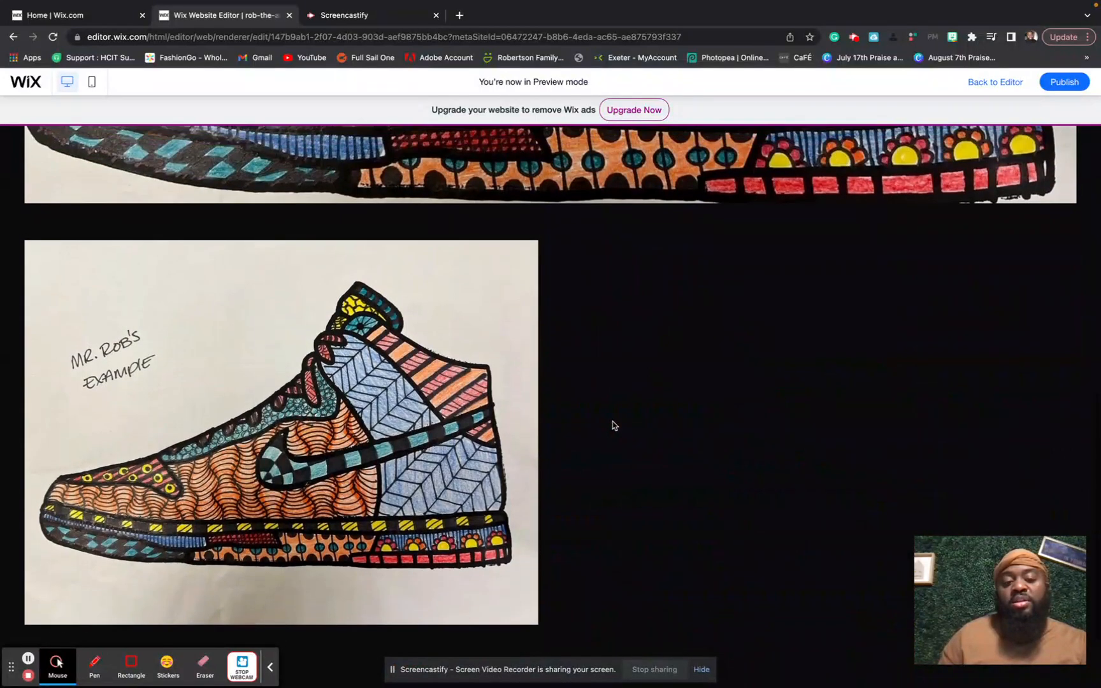
scroll(613, 425, up, 12)
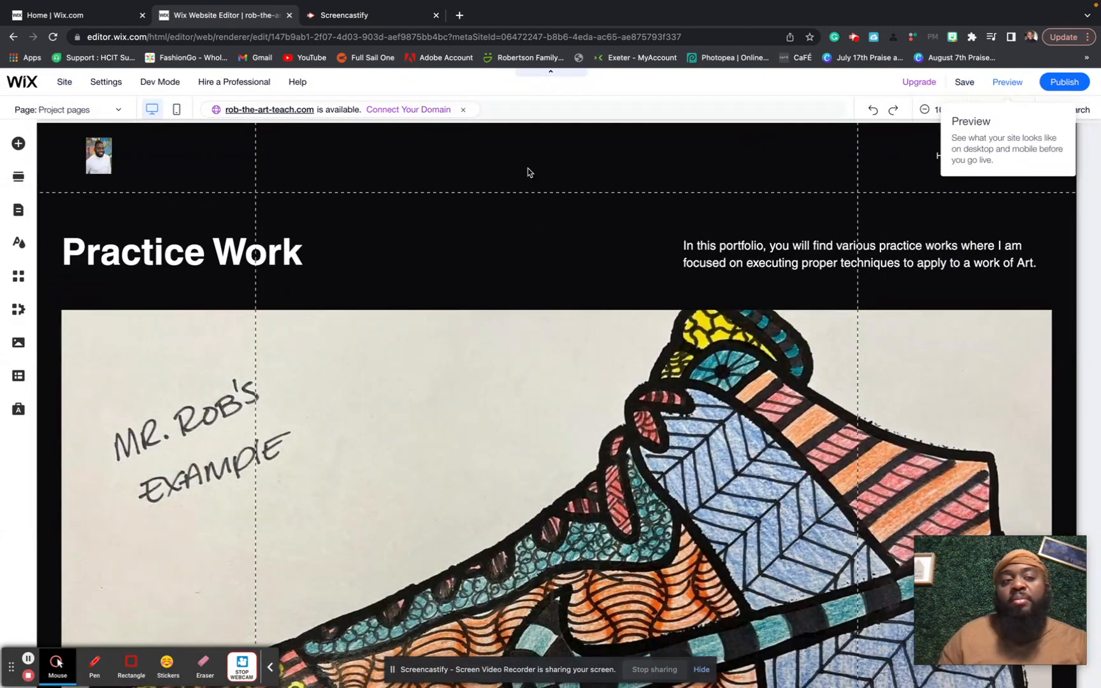
- Switch the editor to the Bio page from the Site Pages list
mouse_move(107, 88)
click(24, 113)
click(42, 115)
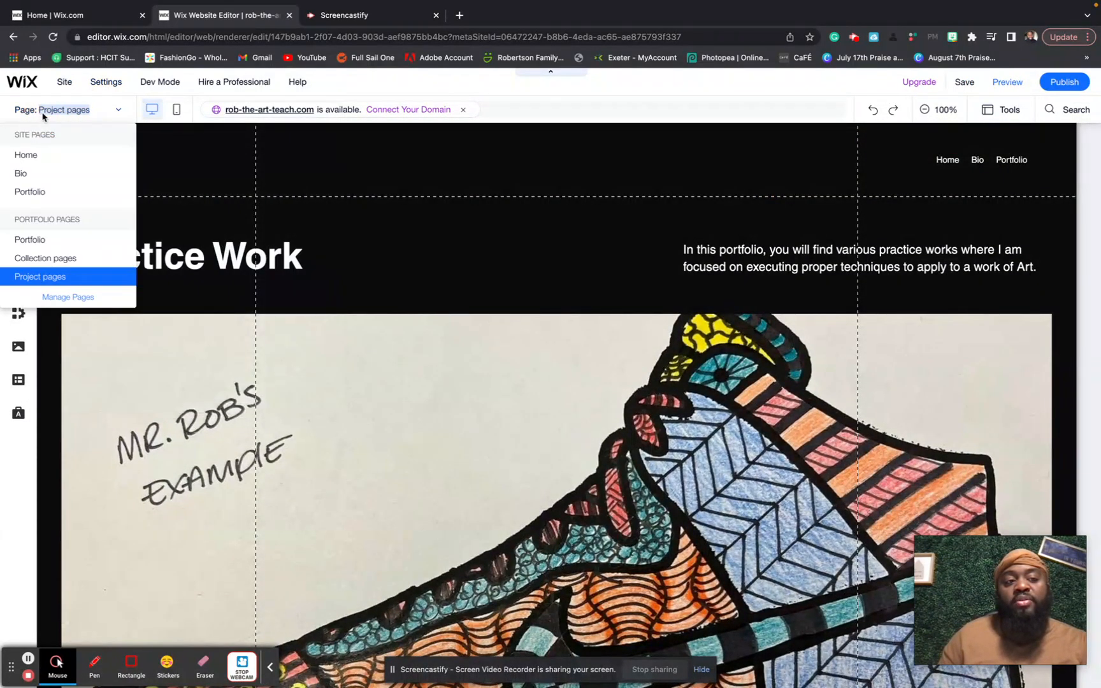
click(39, 171)
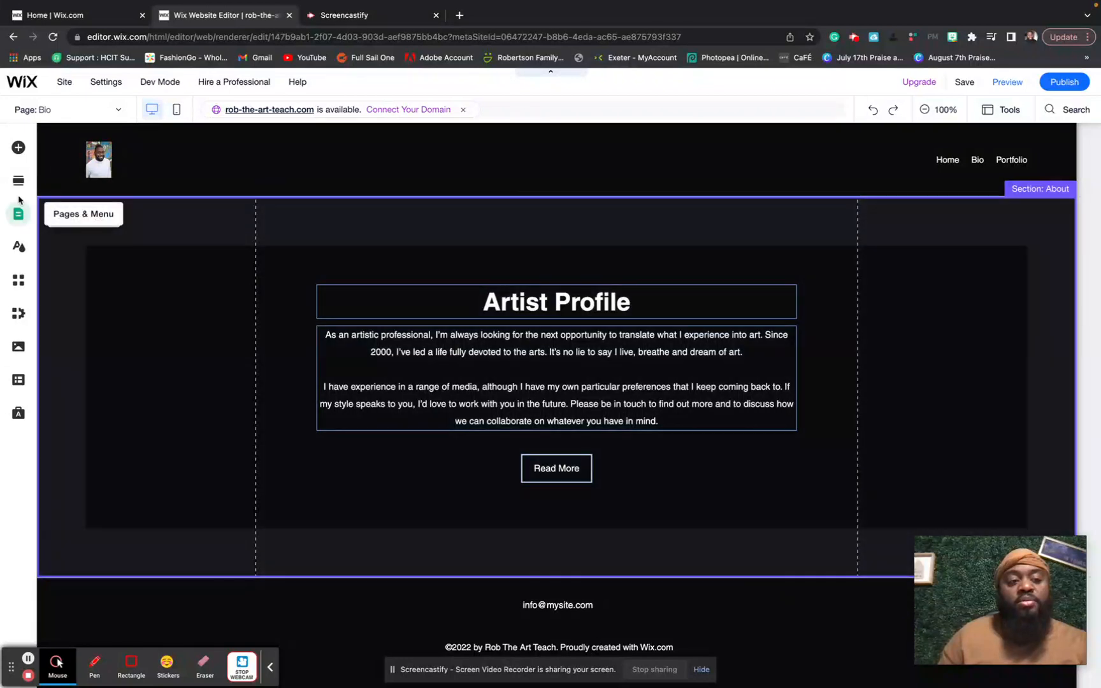
- Drag the 'Hello' About section design onto the Bio page above Artist Profile
click(19, 182)
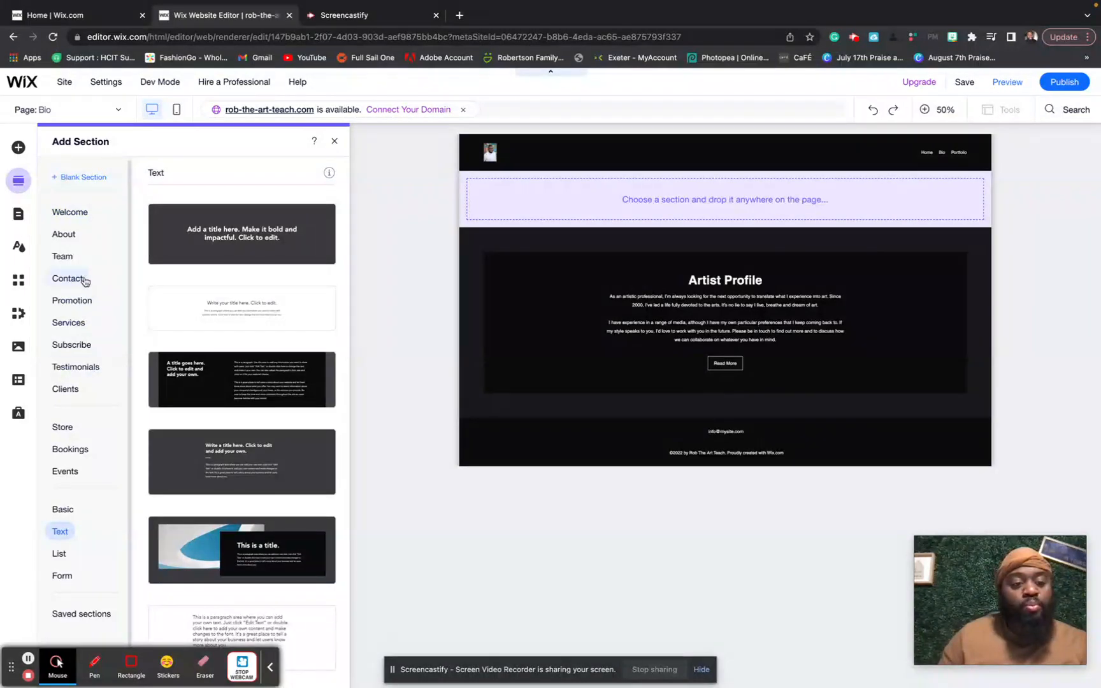
scroll(85, 281, down, 1)
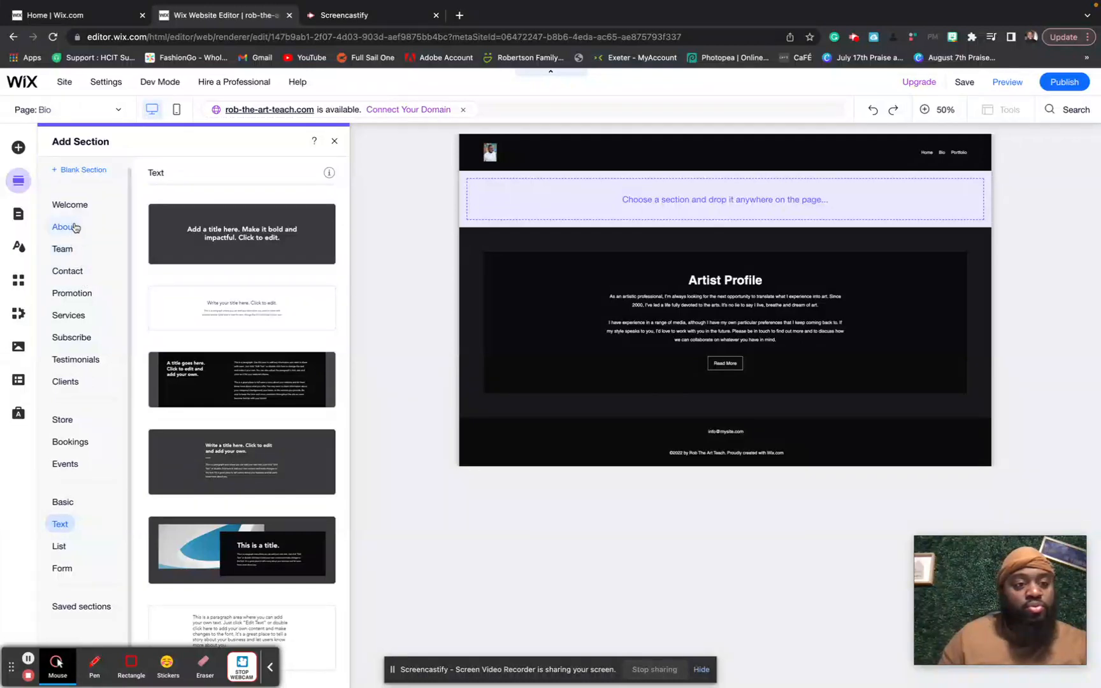
click(72, 205)
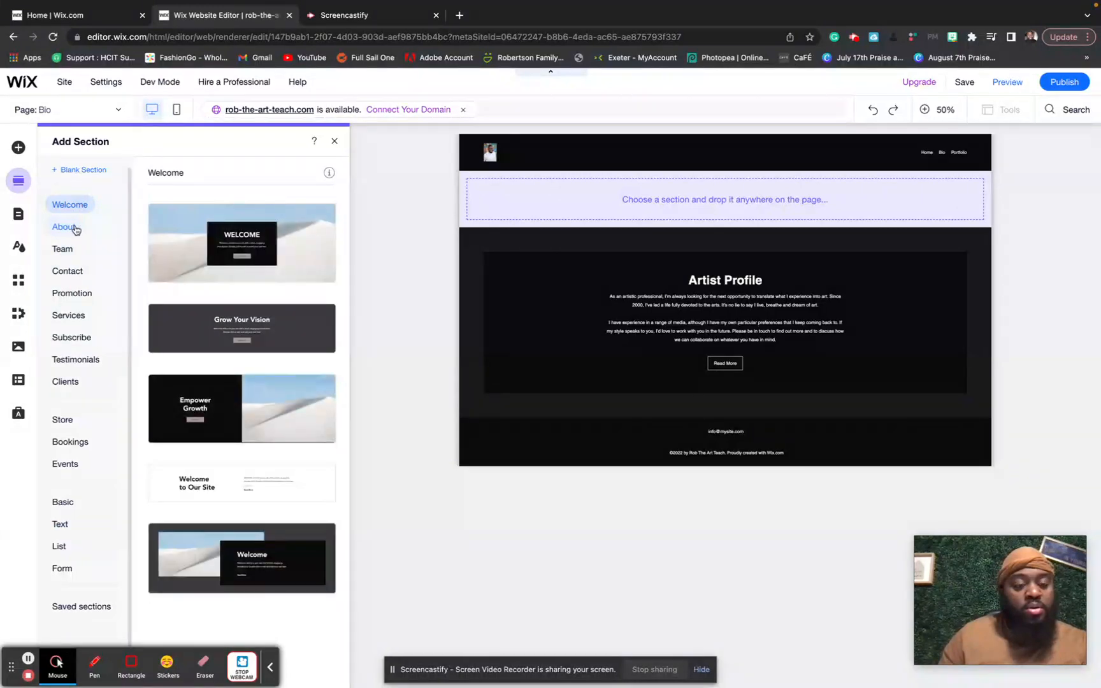
scroll(242, 408, down, 1)
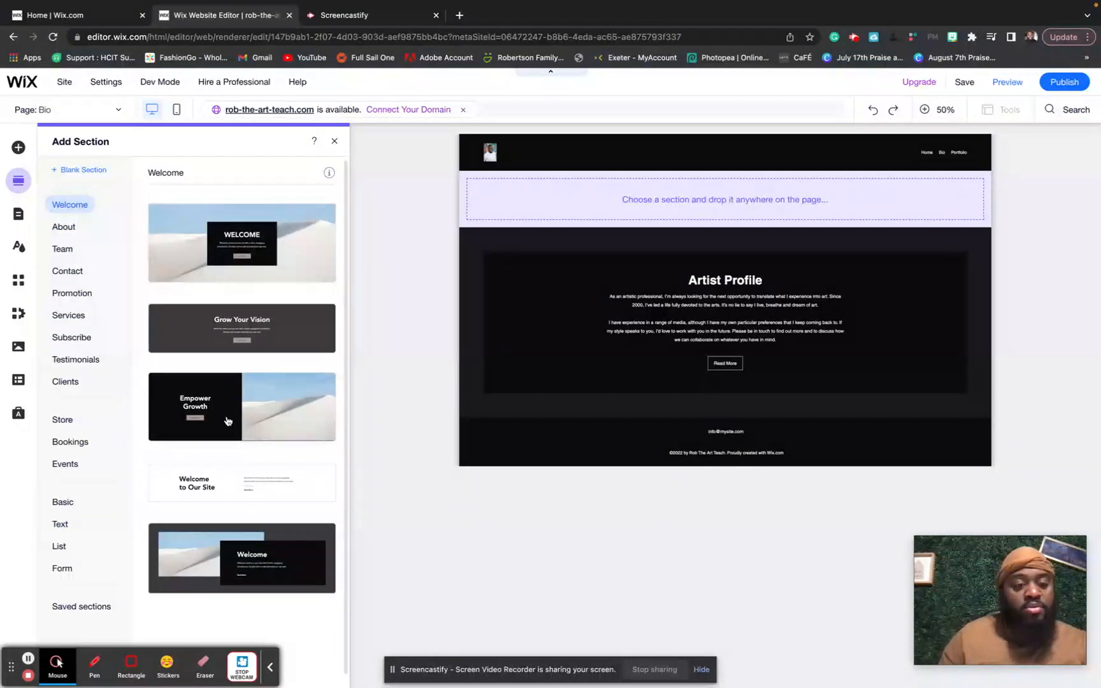
click(81, 228)
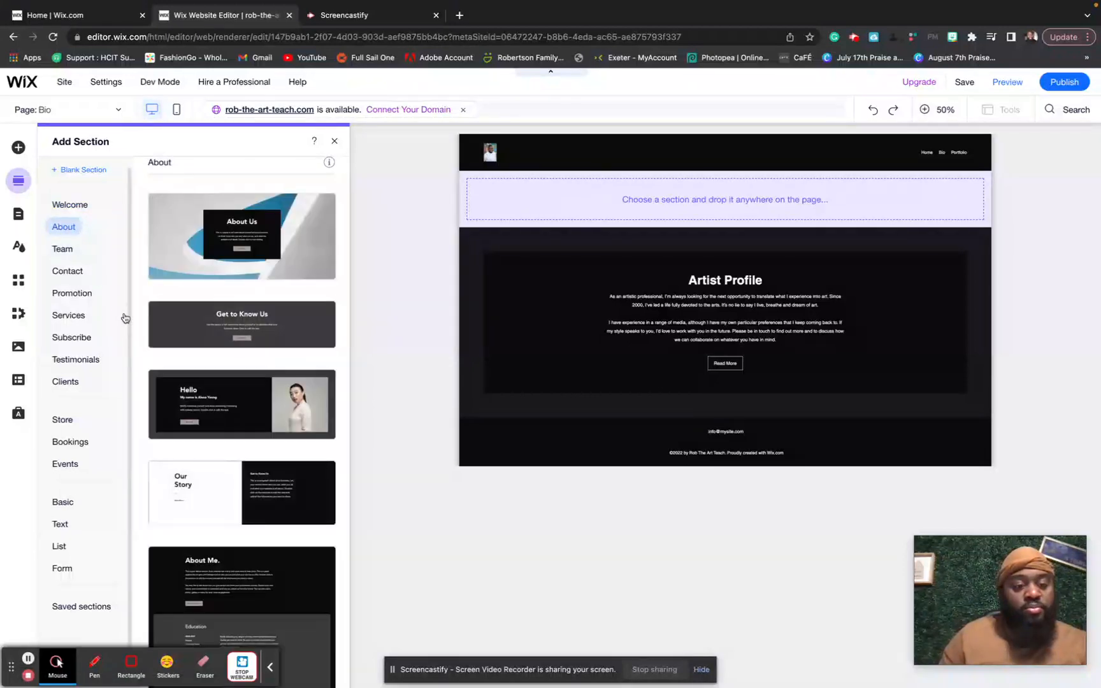
scroll(182, 446, down, 1)
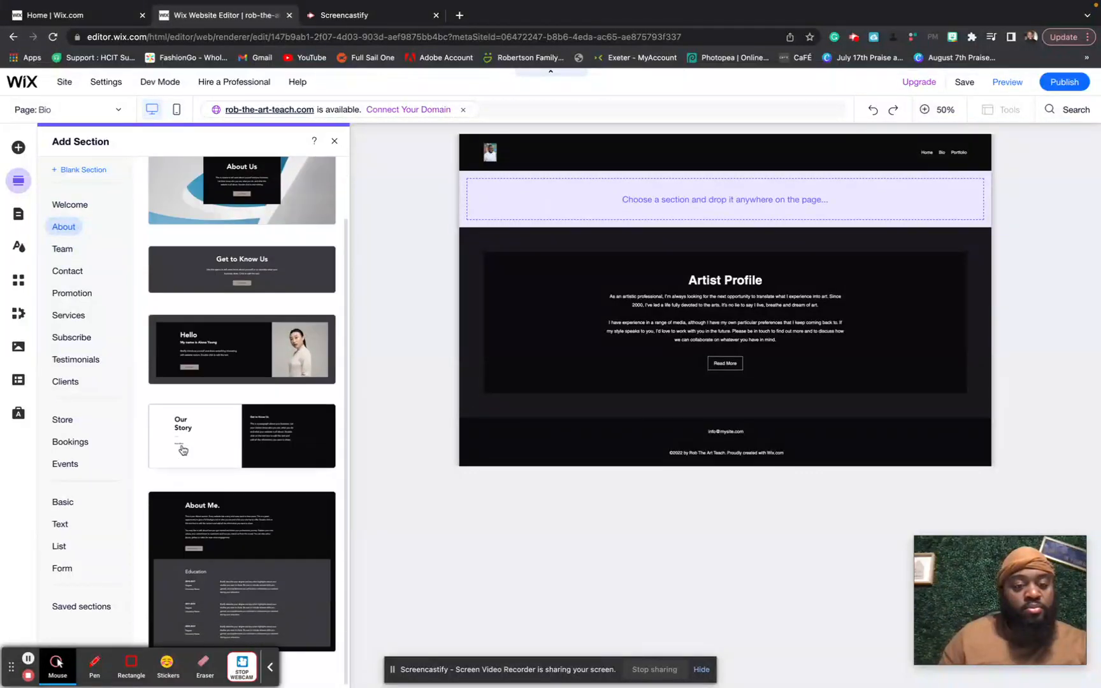
drag(276, 355, 600, 181)
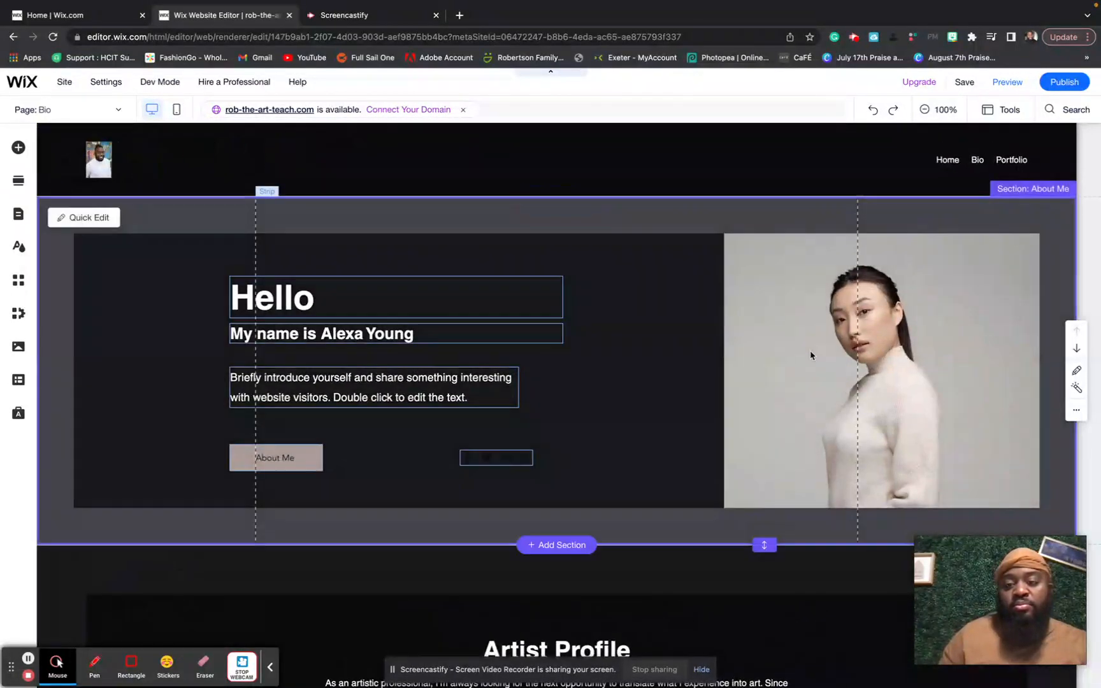
- Set the Hello section's strip background image to DSC02240.jpg from Site Files
click(811, 353)
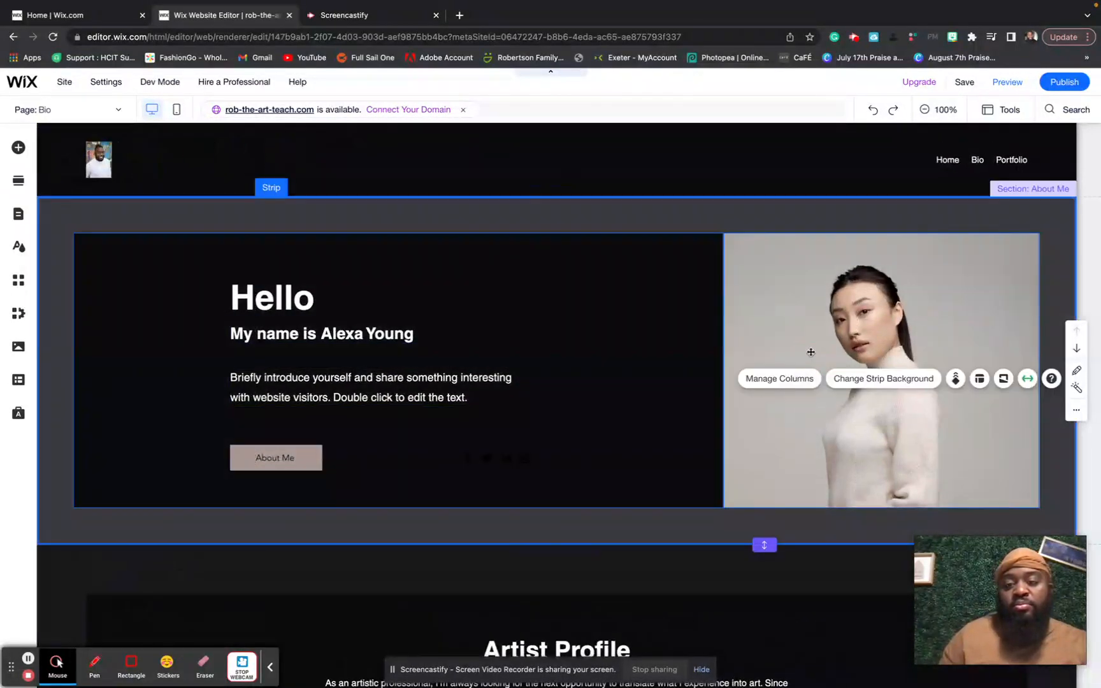
click(810, 352)
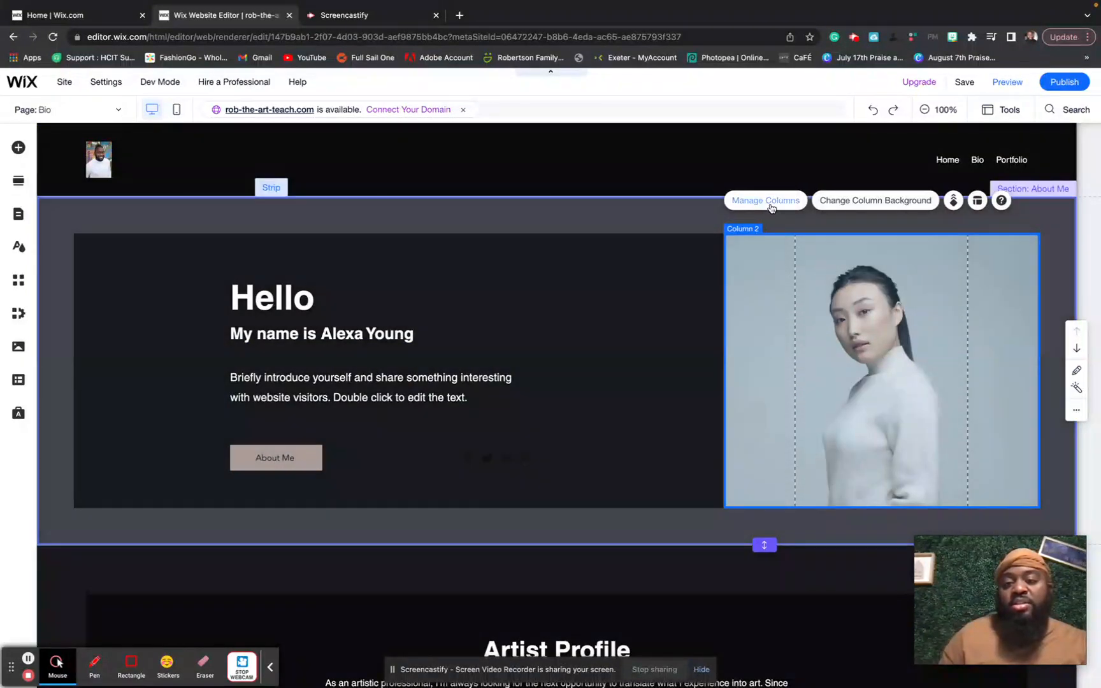
click(767, 201)
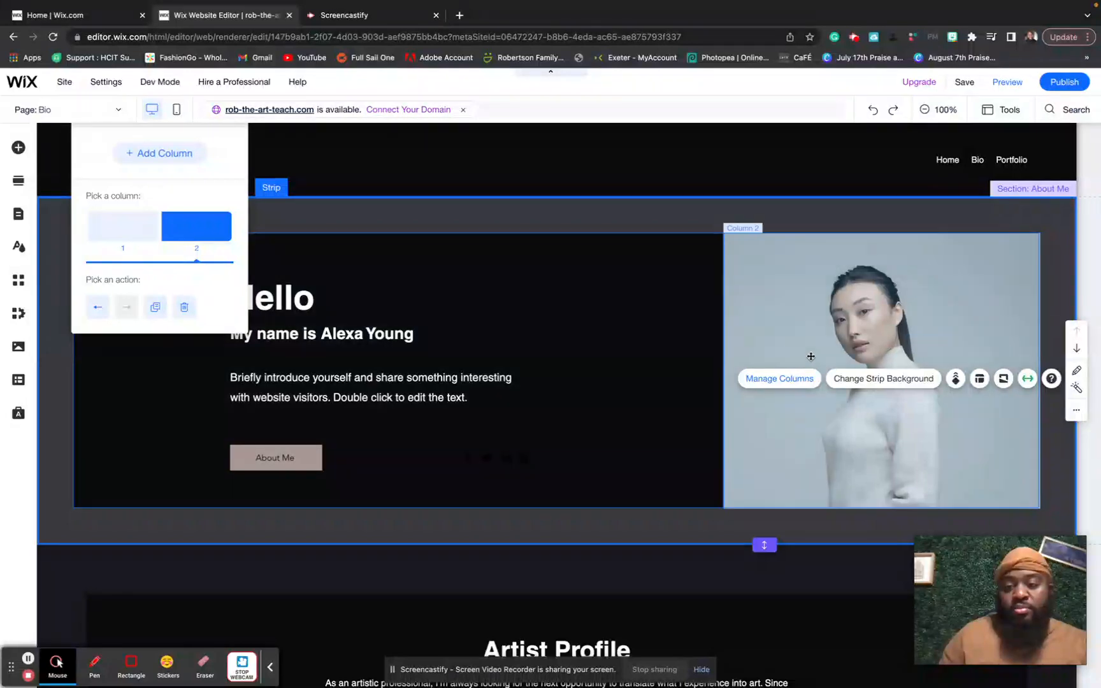
click(865, 382)
click(866, 382)
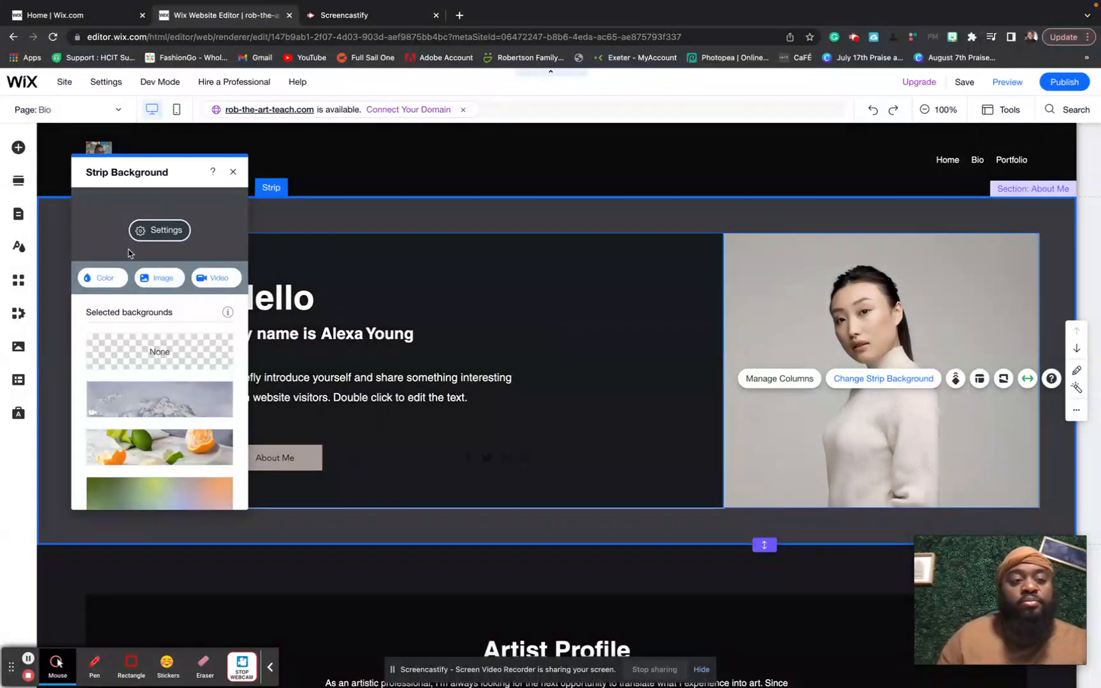
click(156, 278)
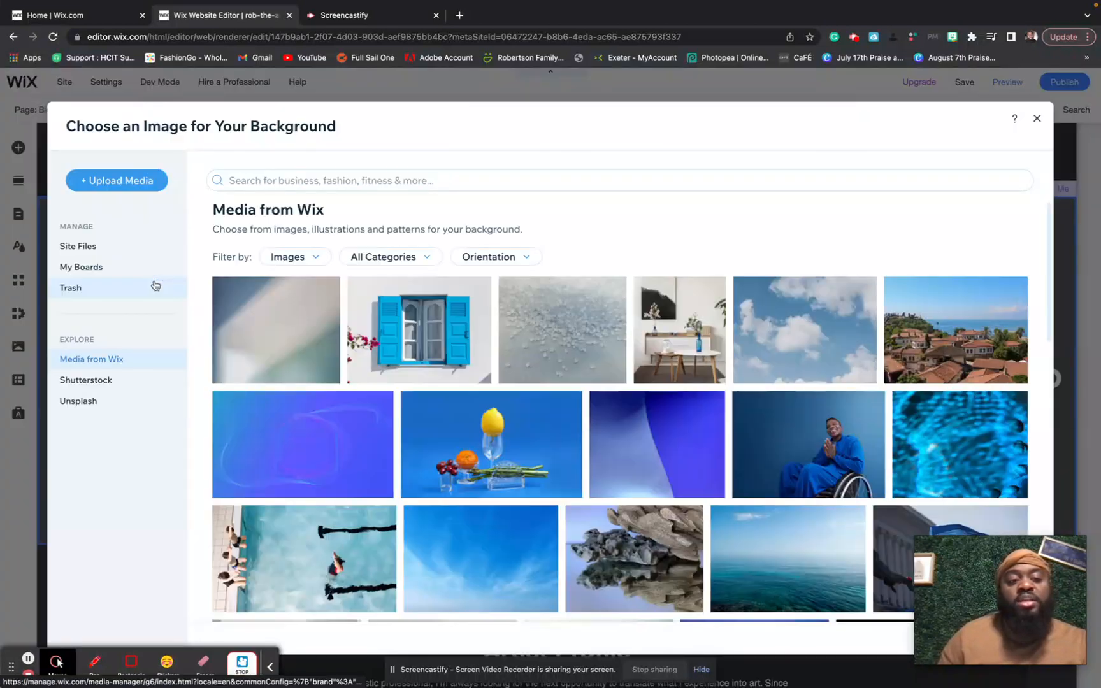
click(104, 252)
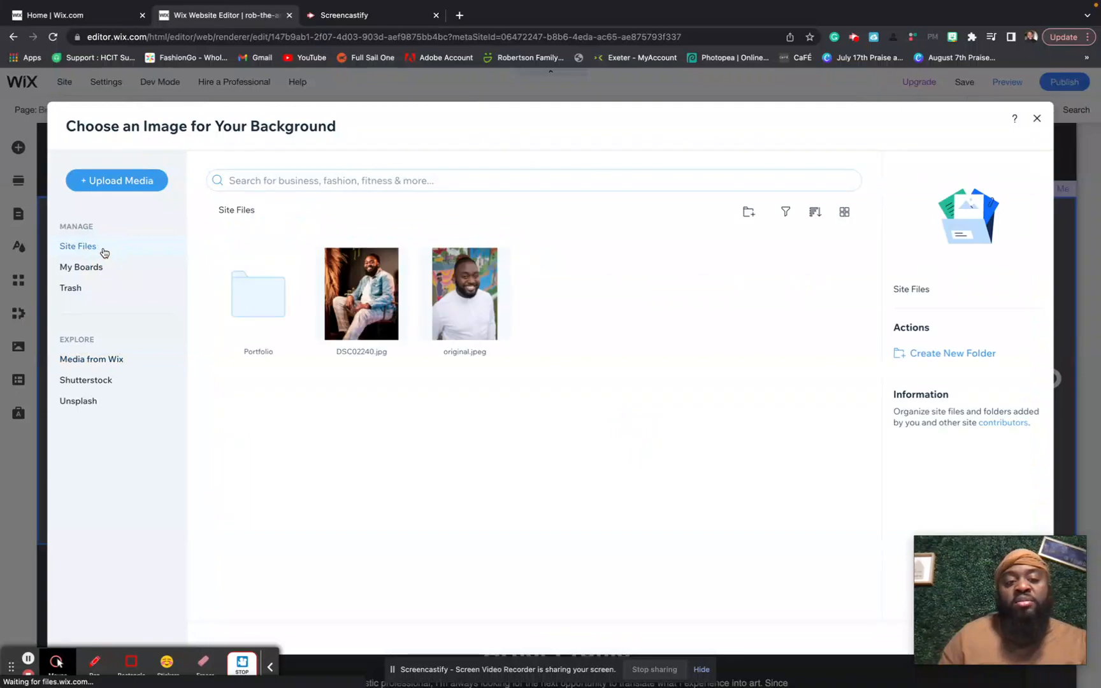
click(381, 311)
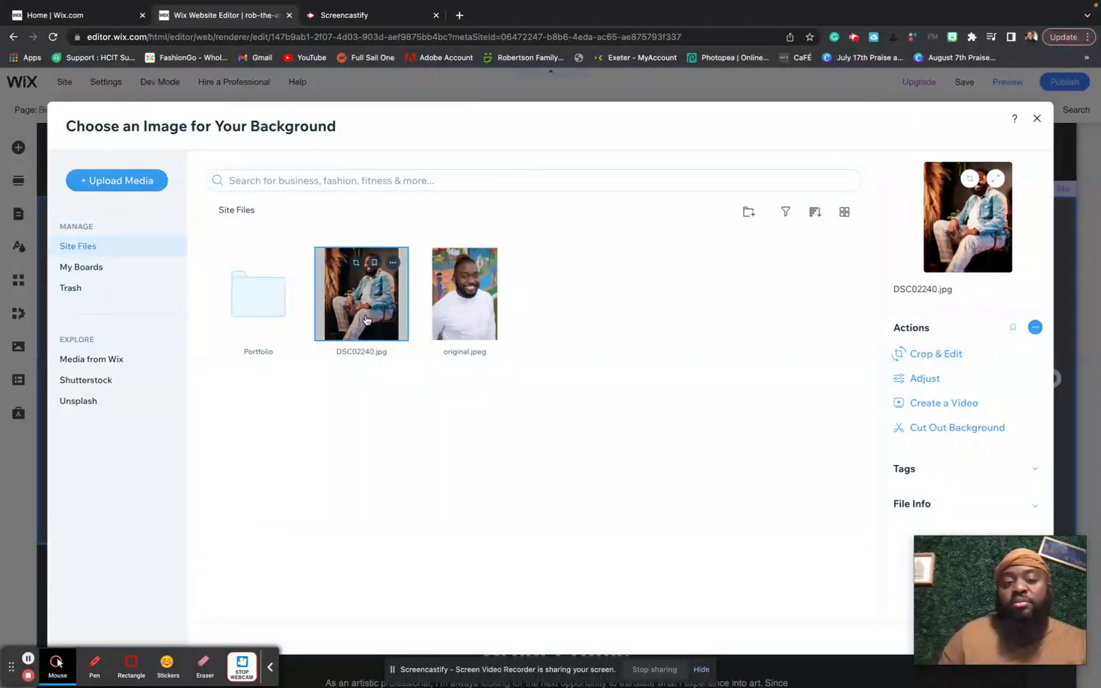
double_click(366, 320)
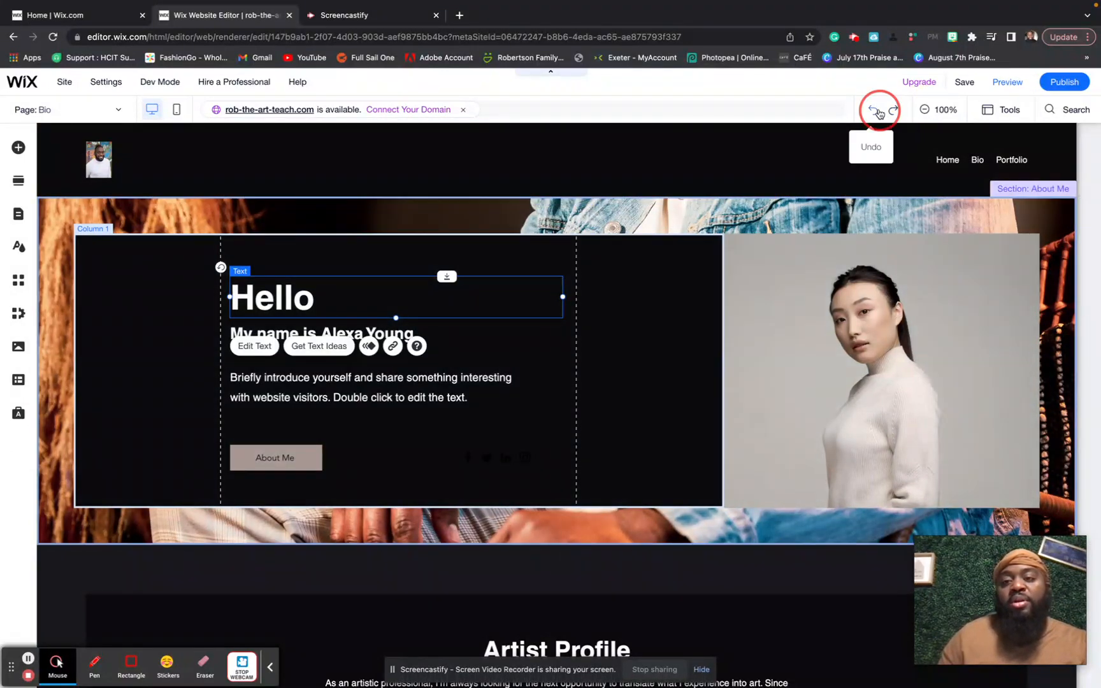
- Undo the strip background and set Column 2's background to DSC02240.jpg instead
click(876, 111)
click(879, 358)
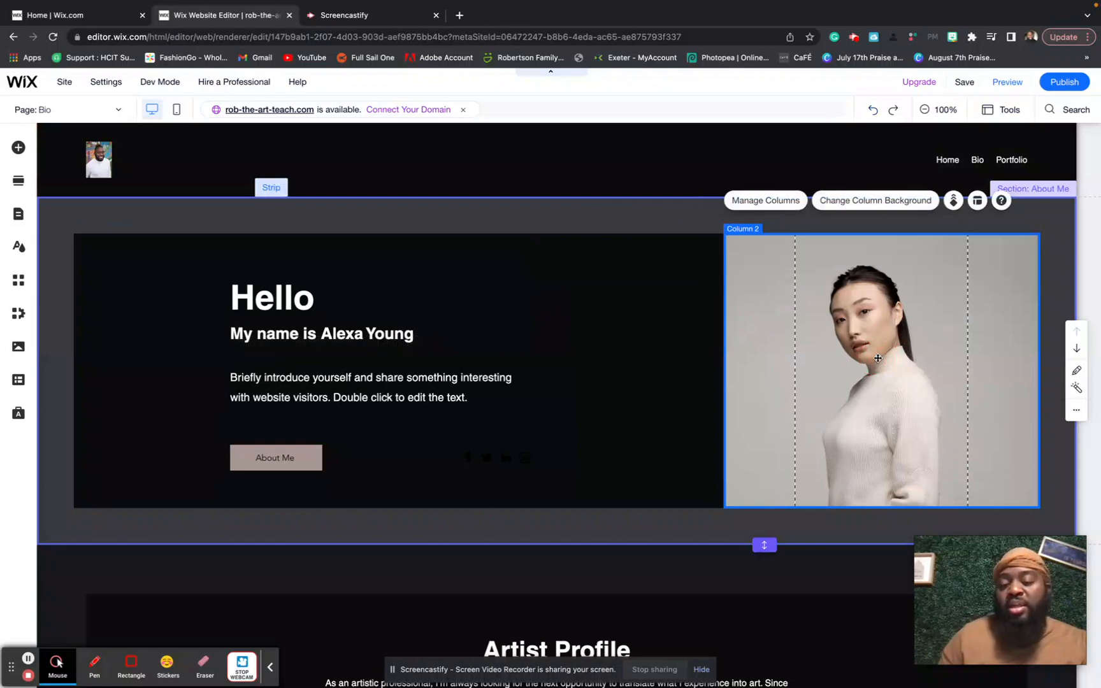
click(878, 358)
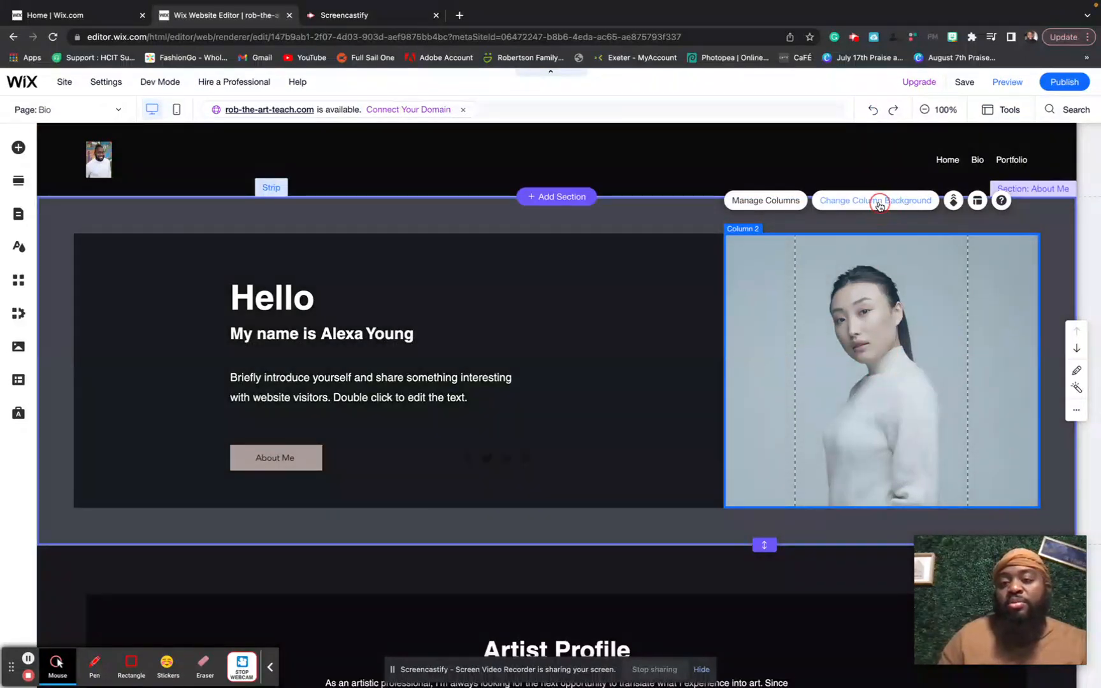
click(879, 202)
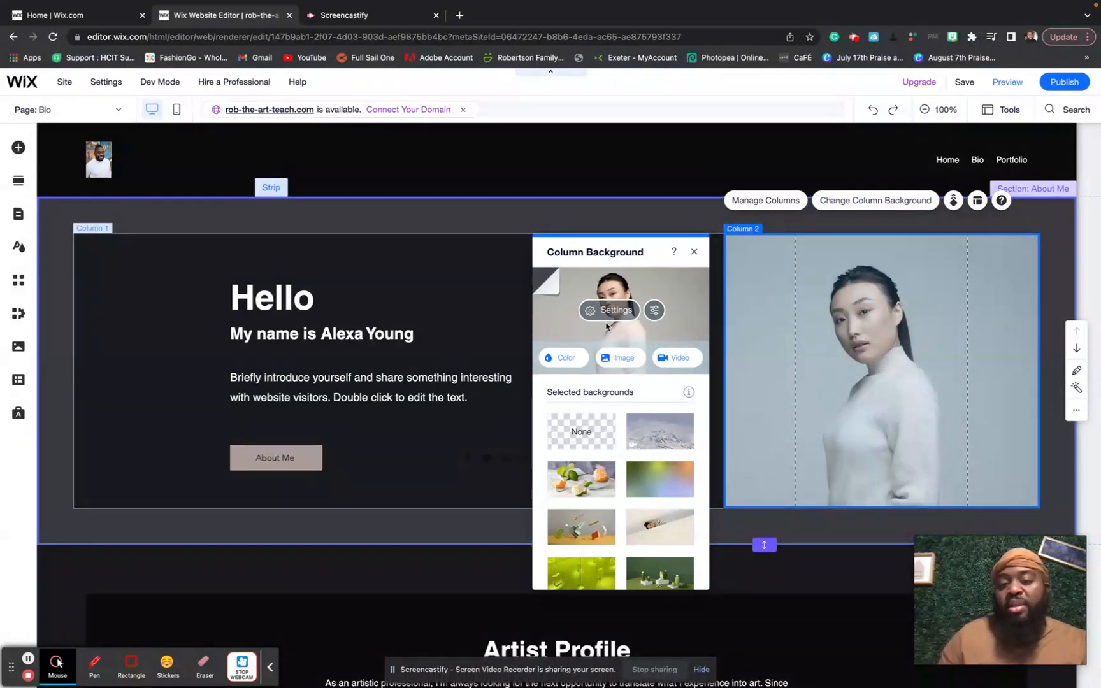
click(620, 359)
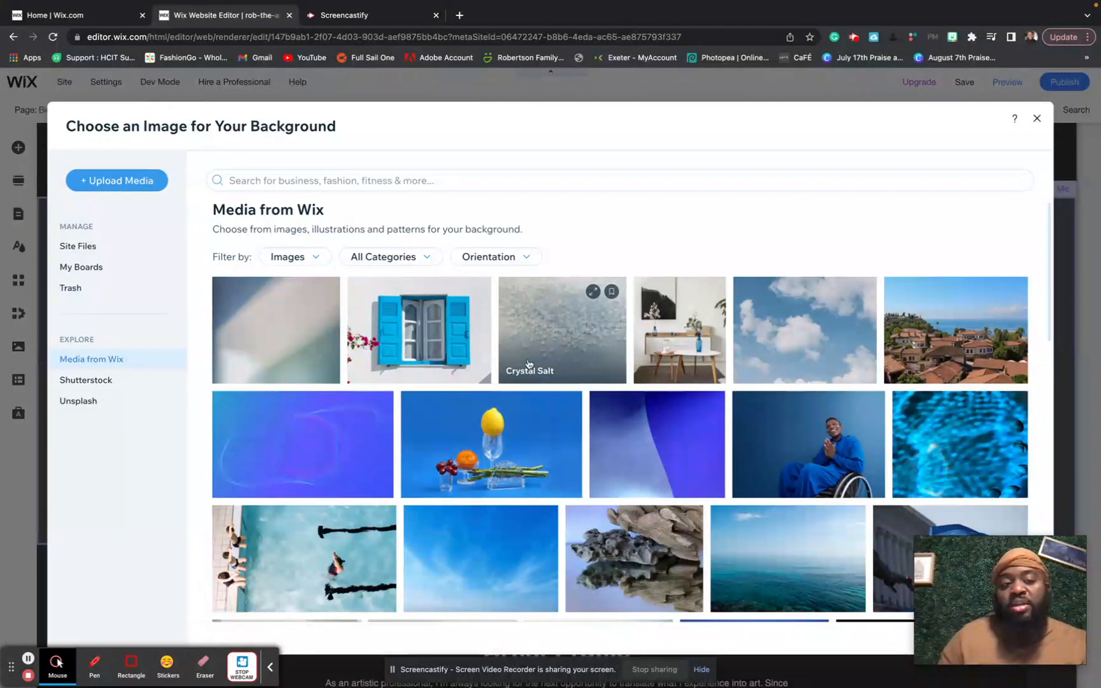
click(145, 248)
double_click(372, 315)
double_click(371, 311)
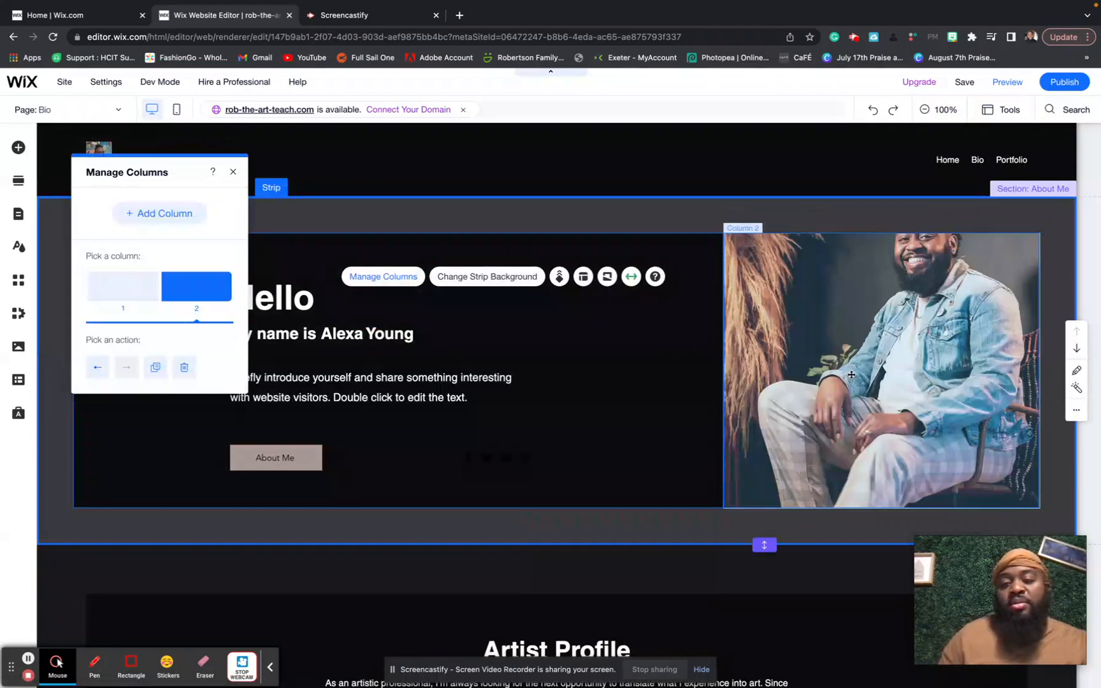
- Check the column alignment and strip background colour and opacity, leaving them unchanged
click(809, 371)
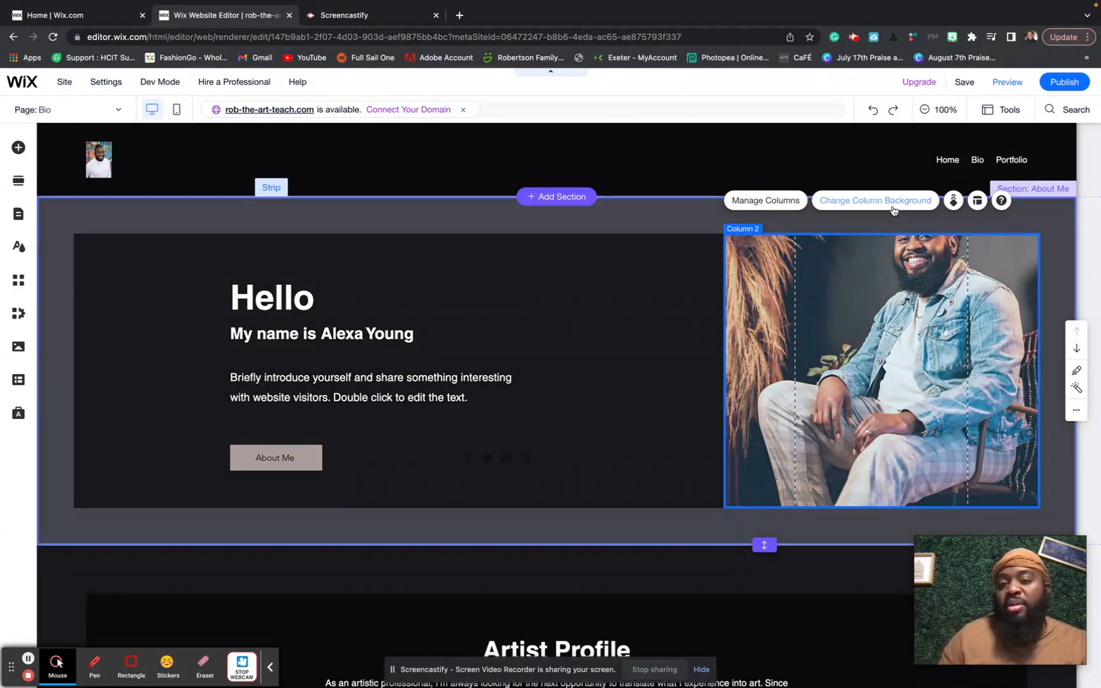
click(977, 203)
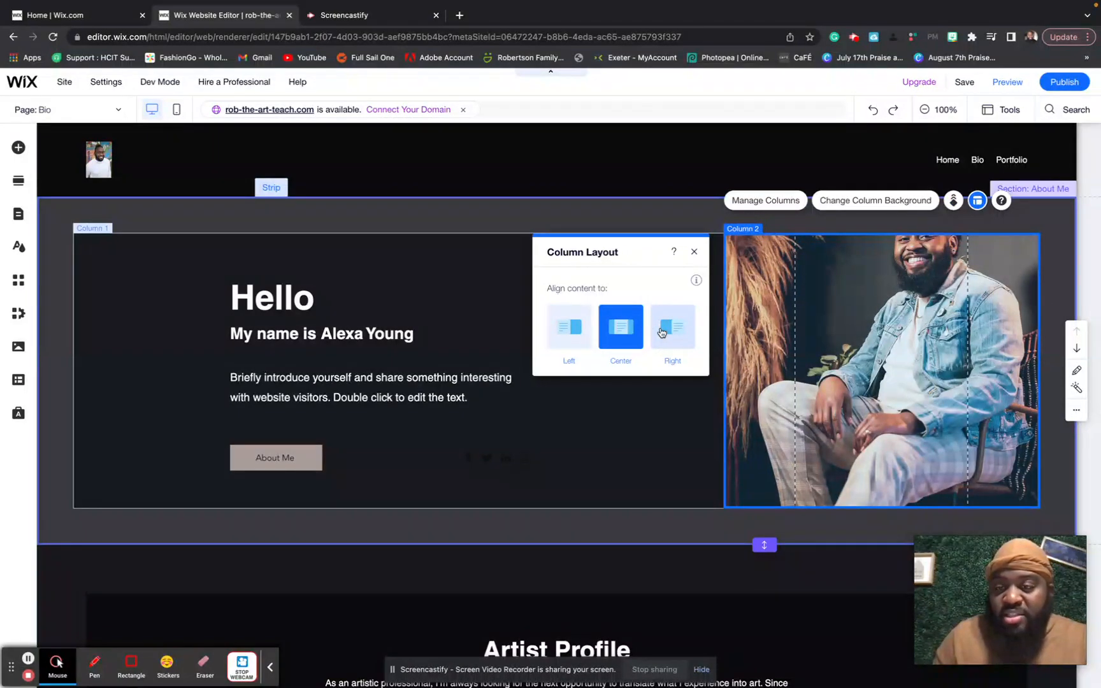
click(694, 253)
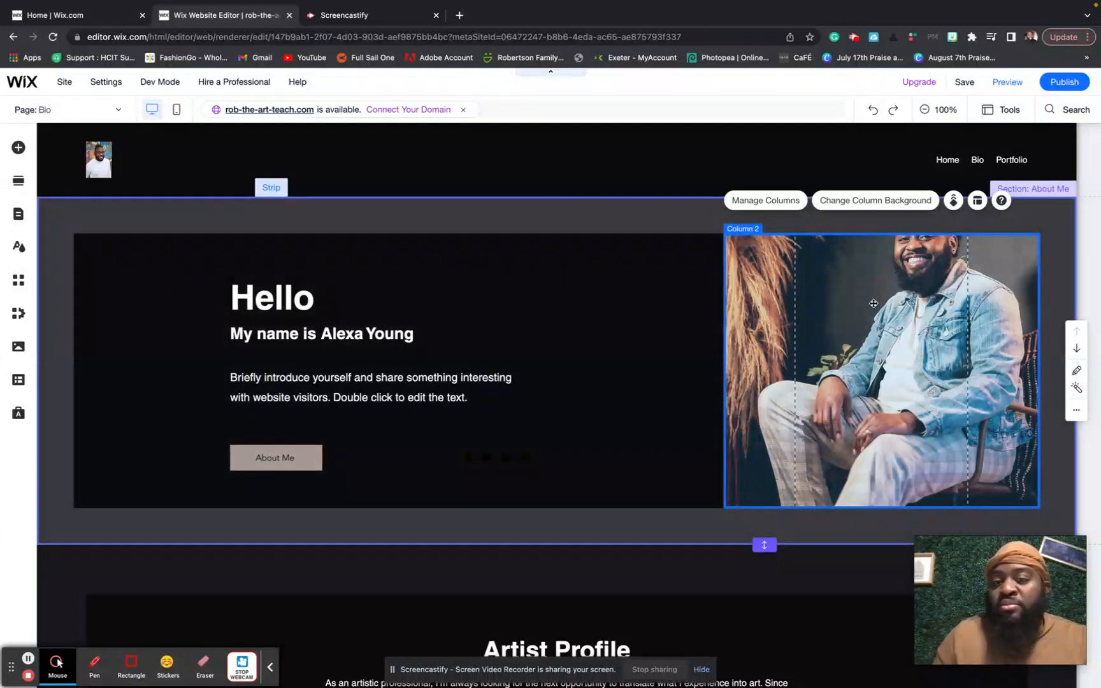
click(873, 303)
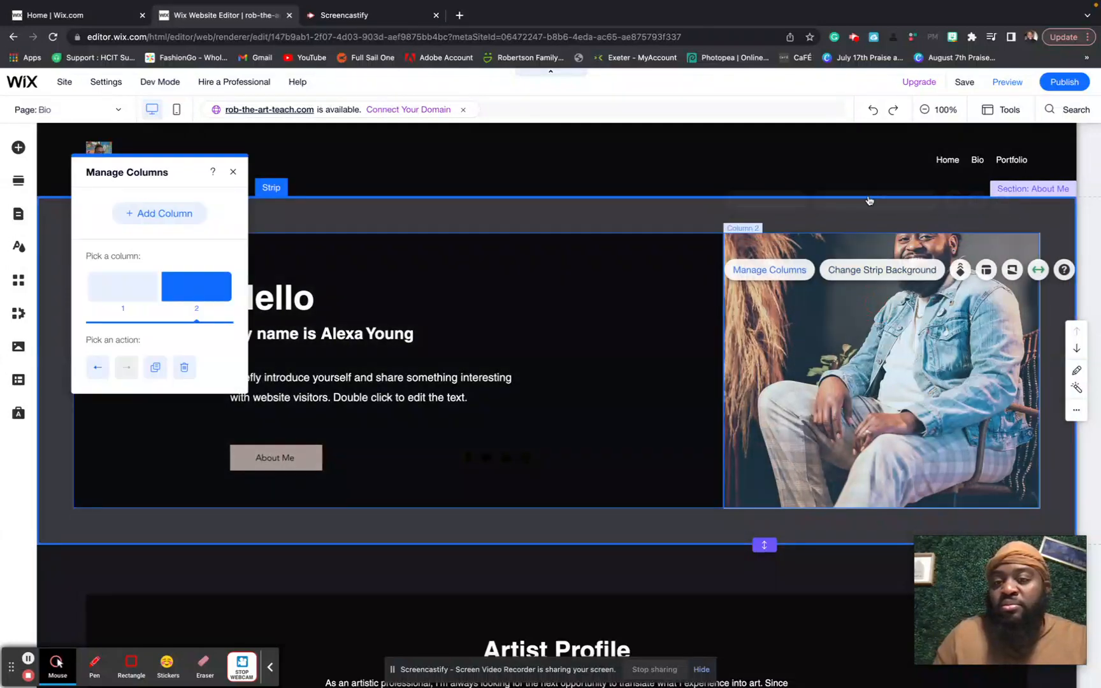
click(873, 271)
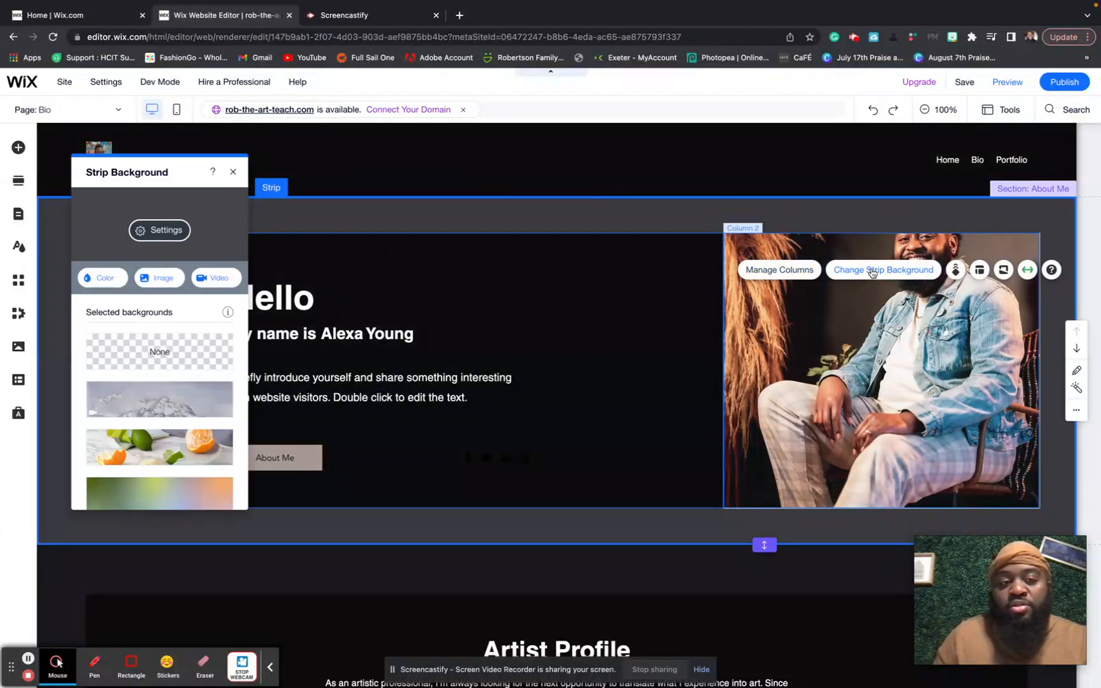
click(171, 232)
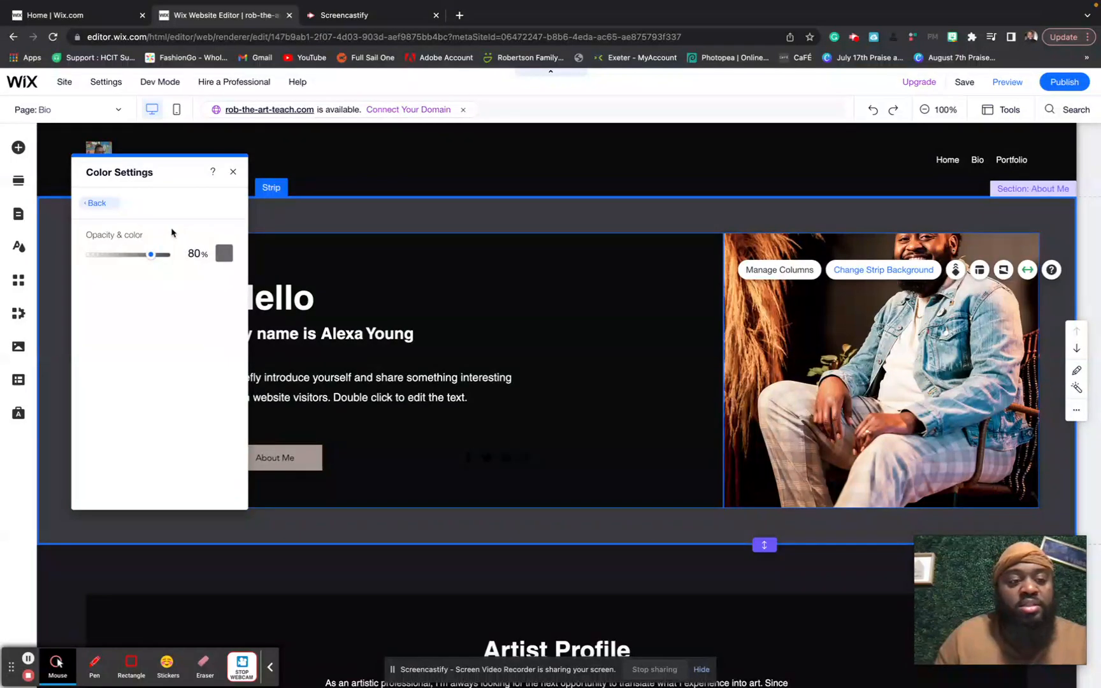
click(100, 203)
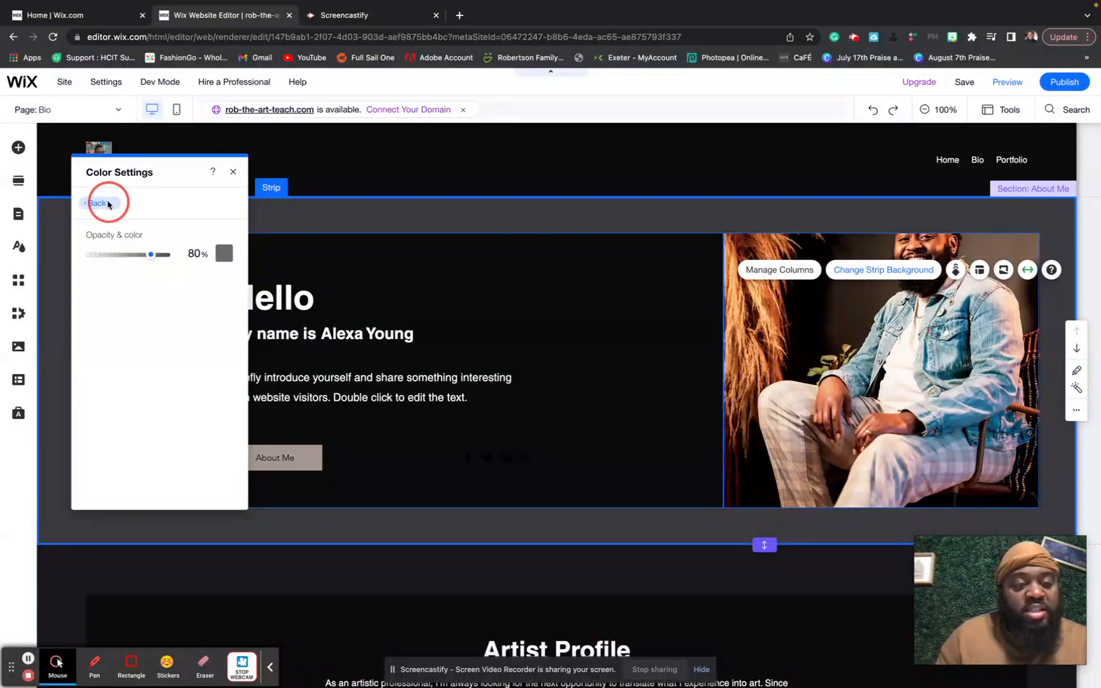
click(233, 175)
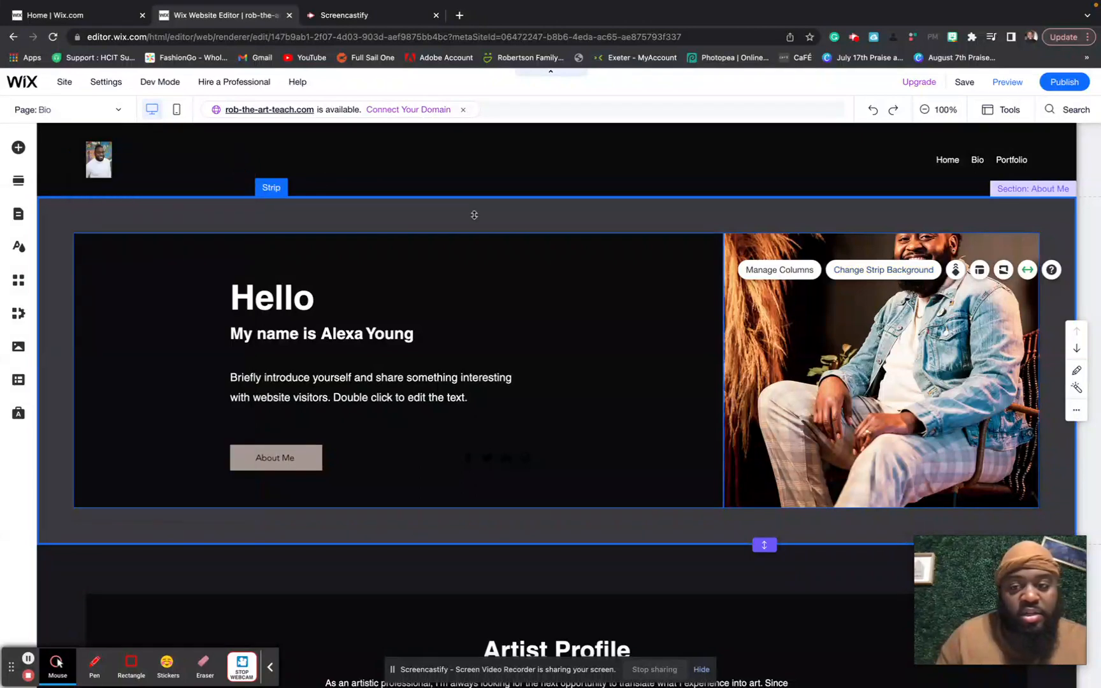
click(809, 340)
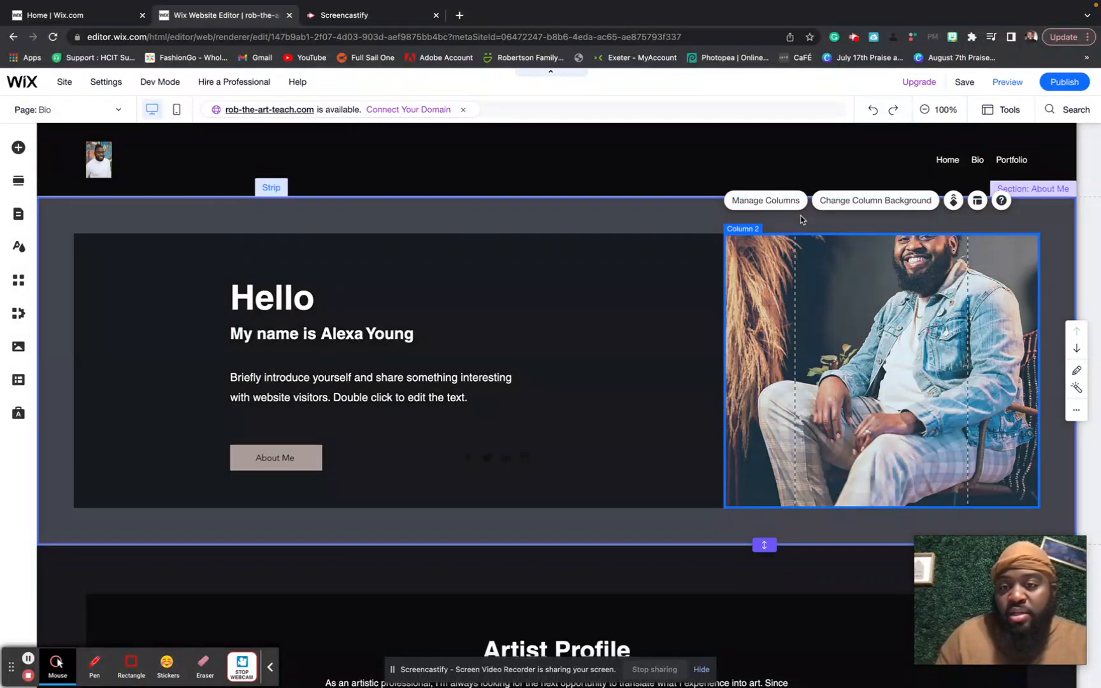
- Open the portrait in the photo editor, then leave without making changes
click(837, 201)
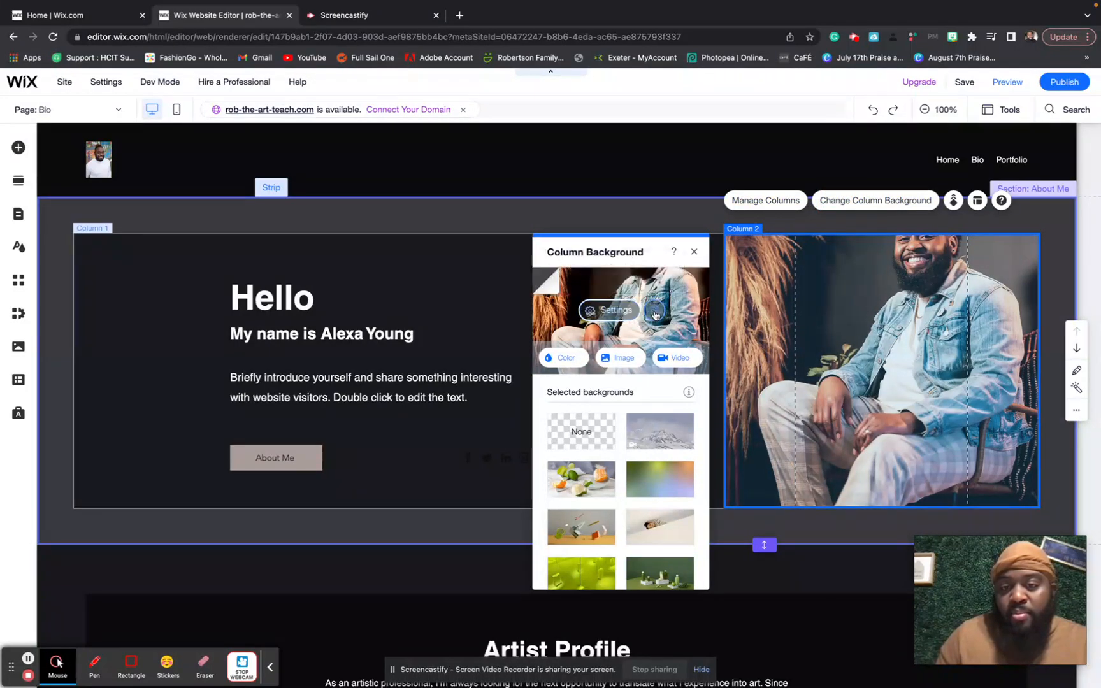
click(655, 315)
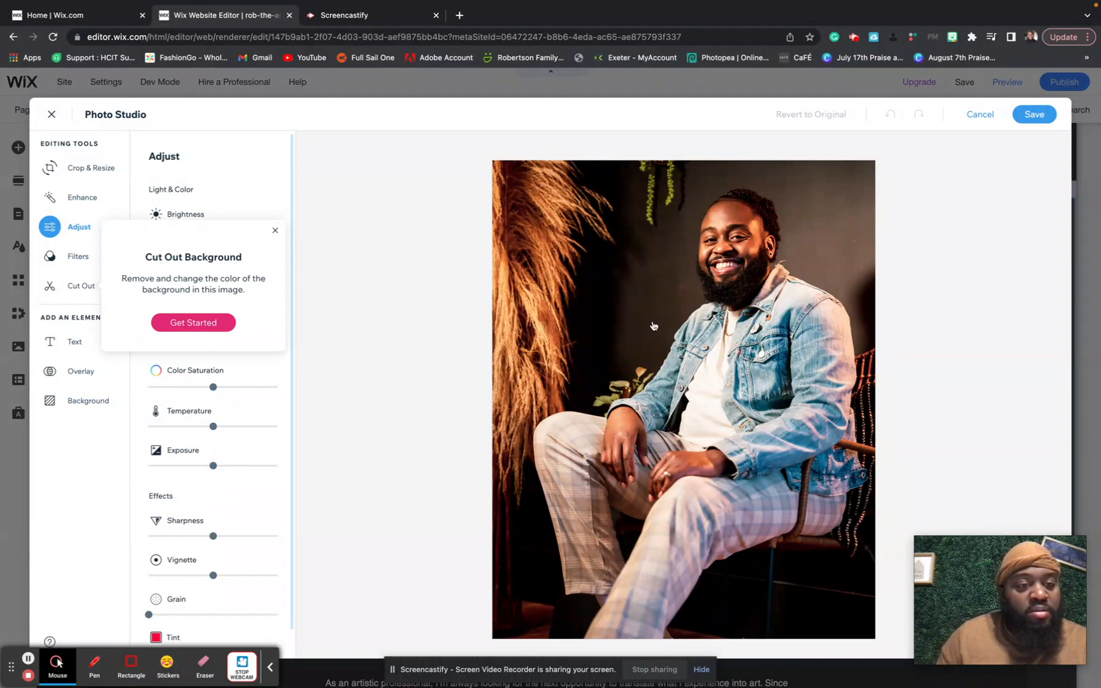
click(272, 232)
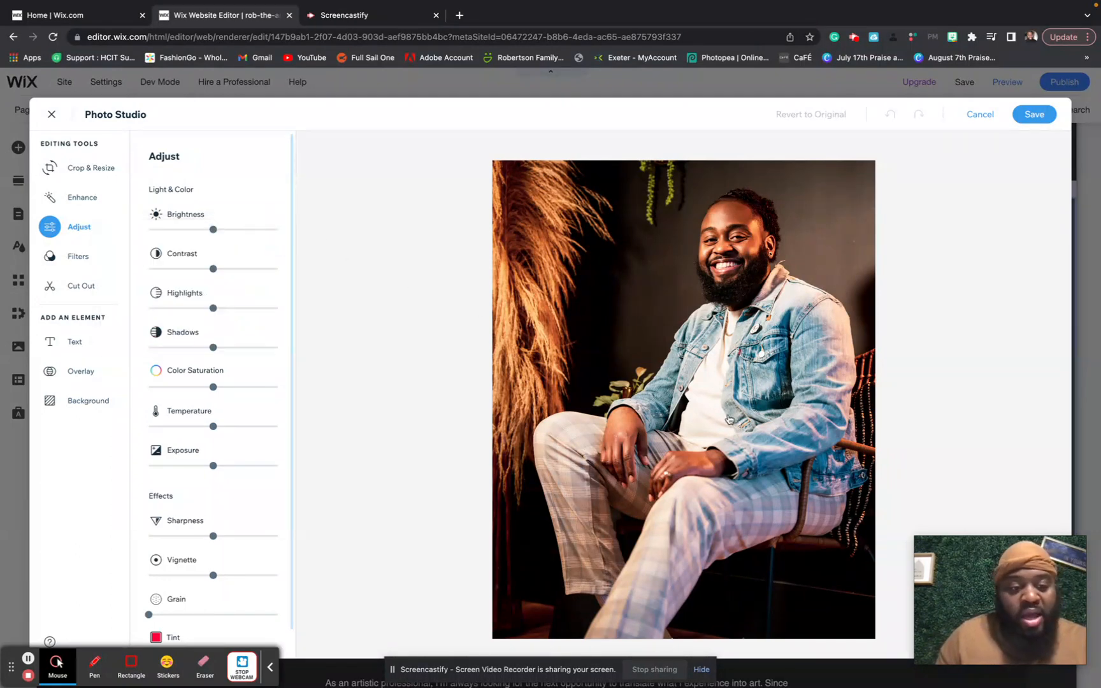
click(978, 115)
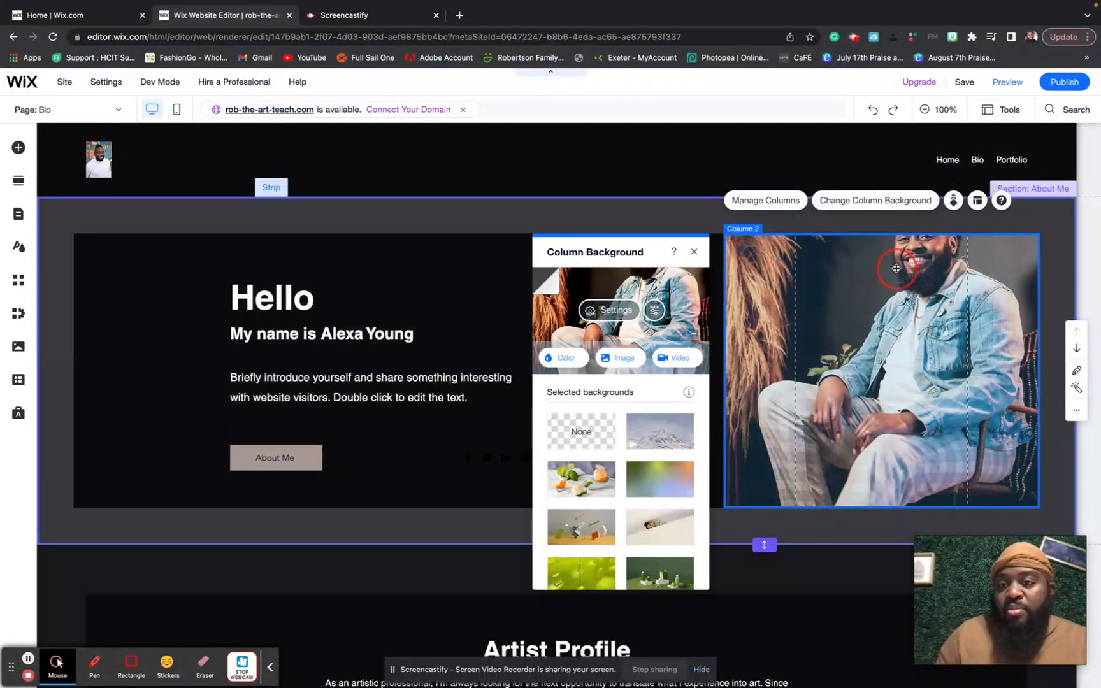
- Anchor the photo column's background image to the top-centre position
click(895, 261)
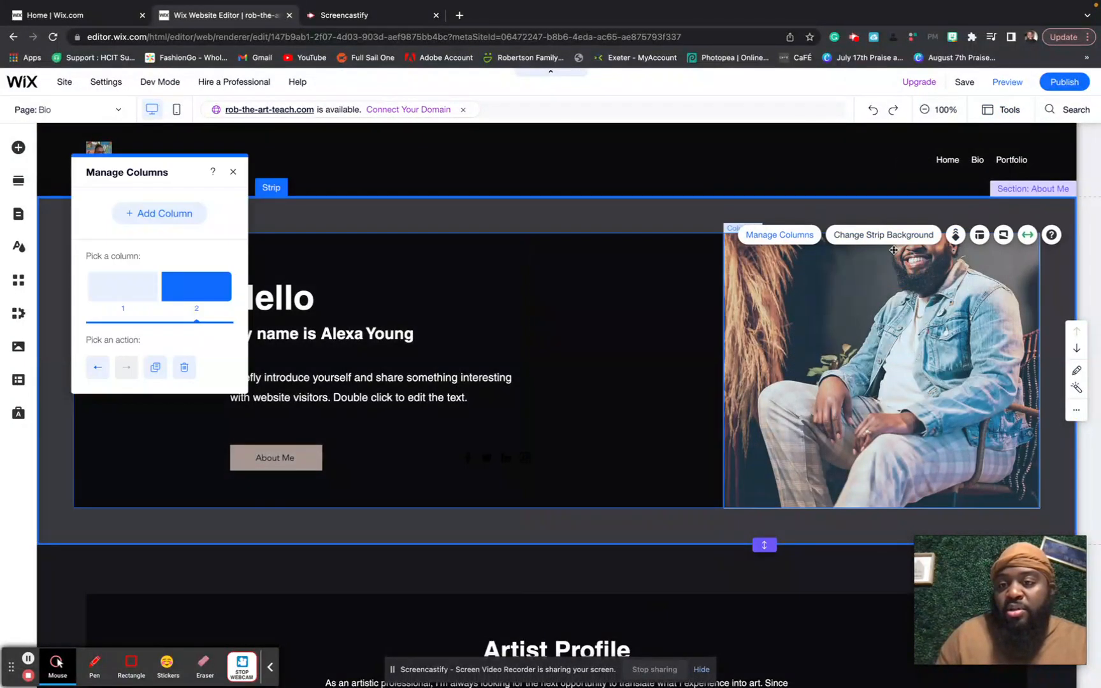
click(886, 275)
click(888, 201)
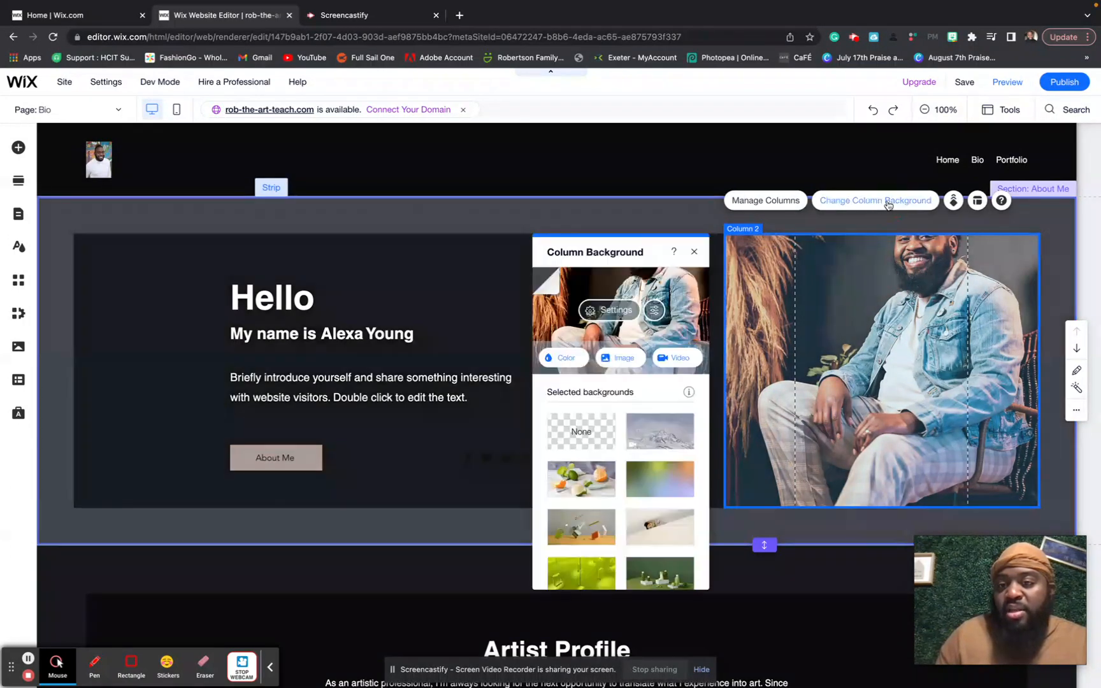
click(609, 309)
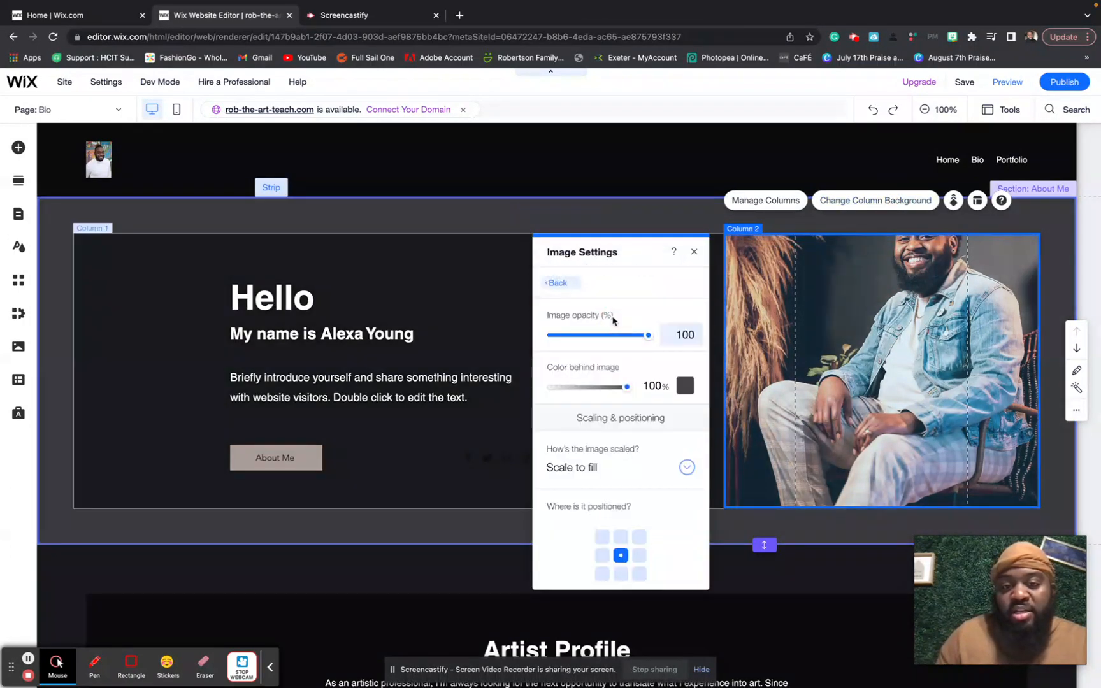
scroll(658, 478, down, 3)
scroll(657, 478, up, 3)
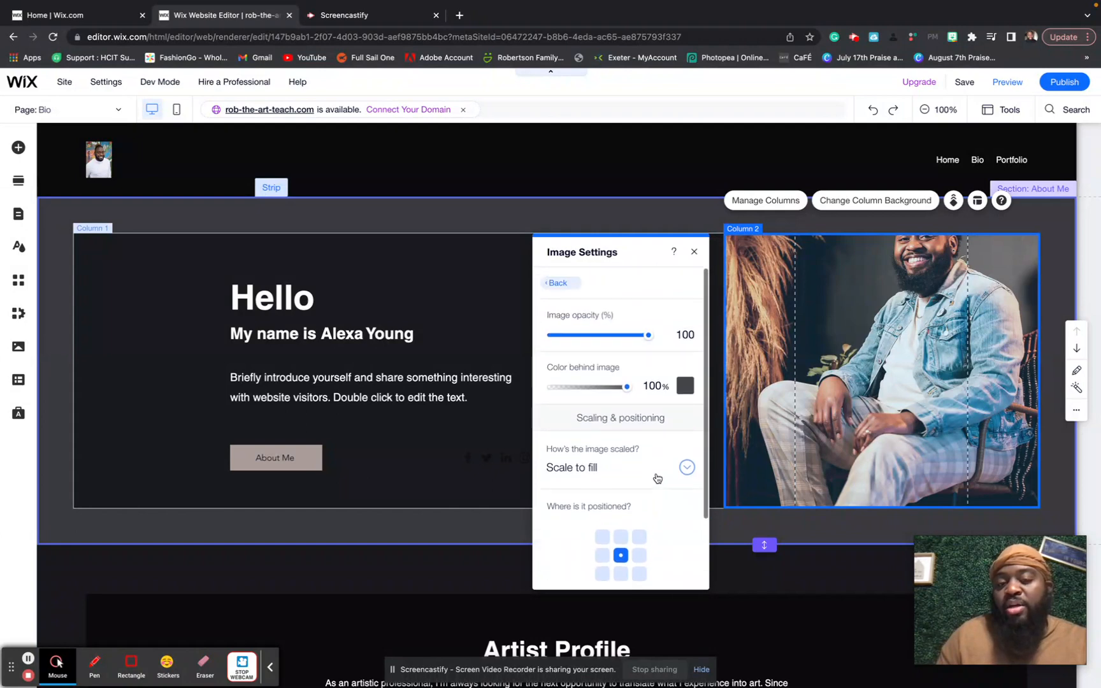
scroll(657, 478, down, 3)
click(621, 449)
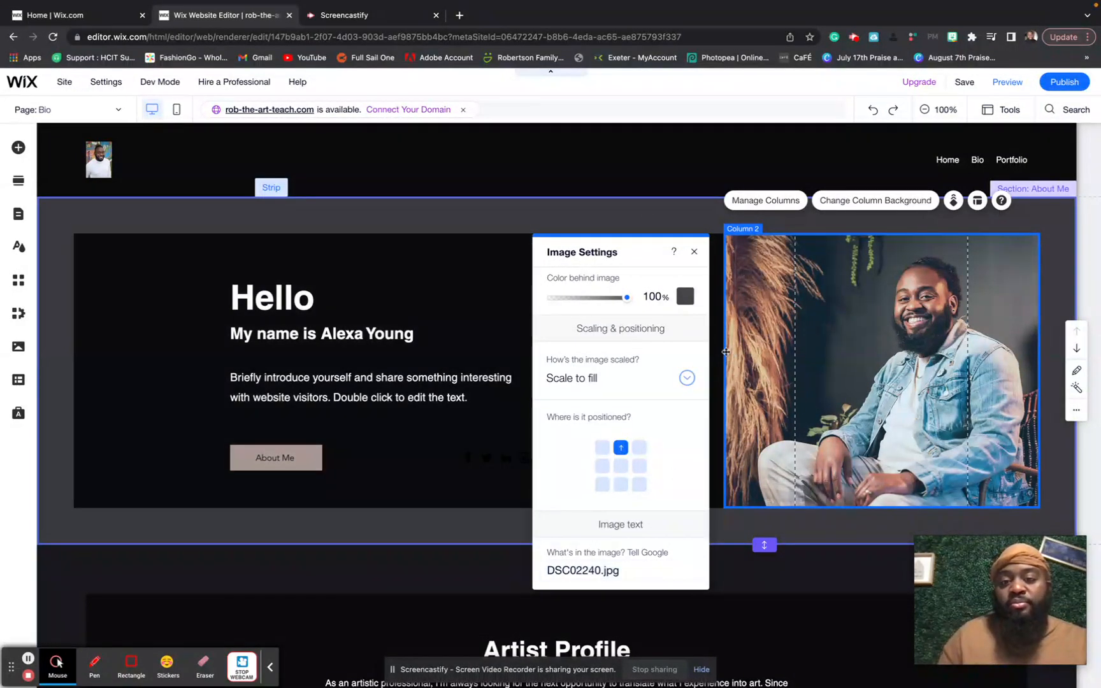
click(694, 252)
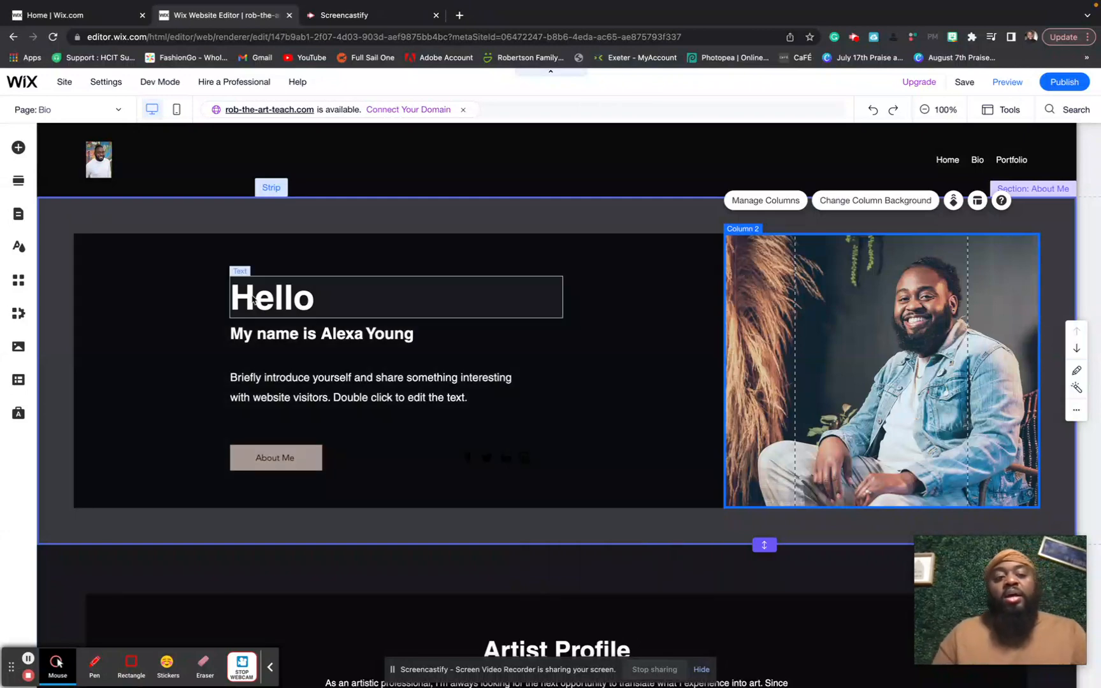
- Replace the placeholder name in the intro heading with the owner's full name
double_click(258, 301)
click(293, 334)
click(320, 336)
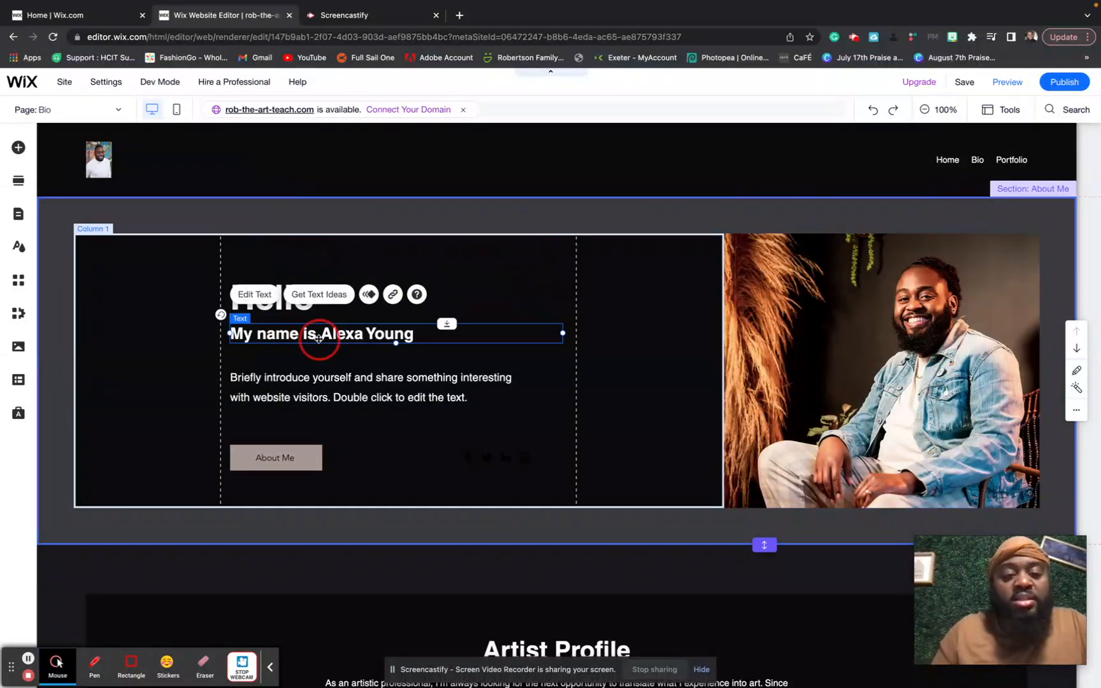
double_click(324, 338)
drag(413, 336, 321, 336)
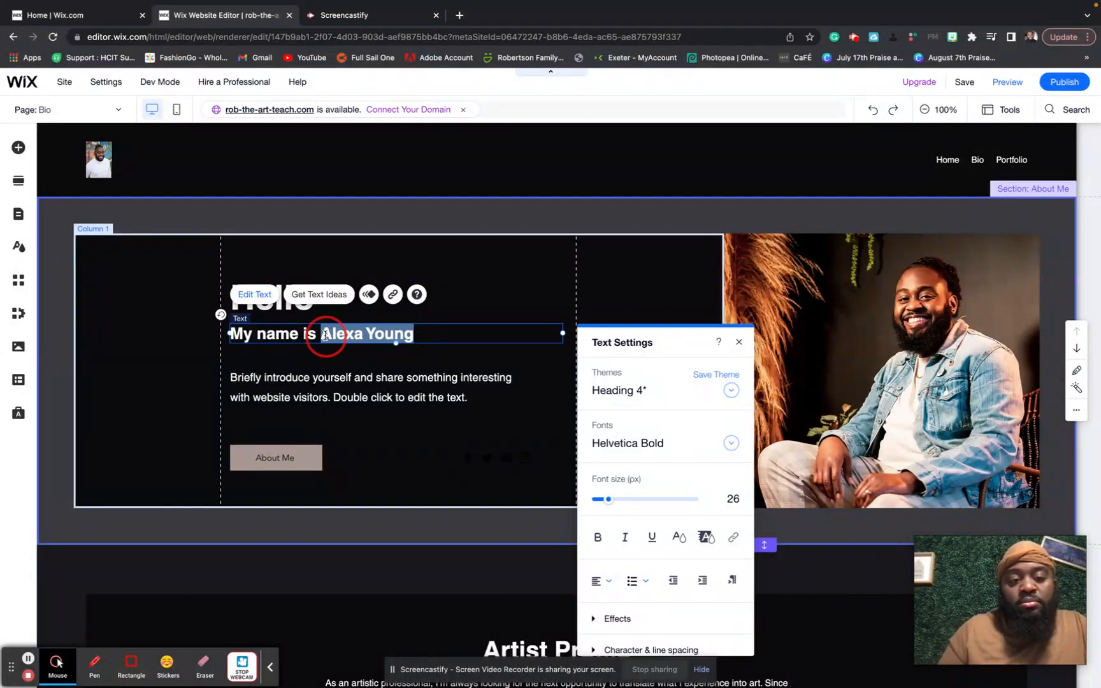
text(Kyle Robertson)
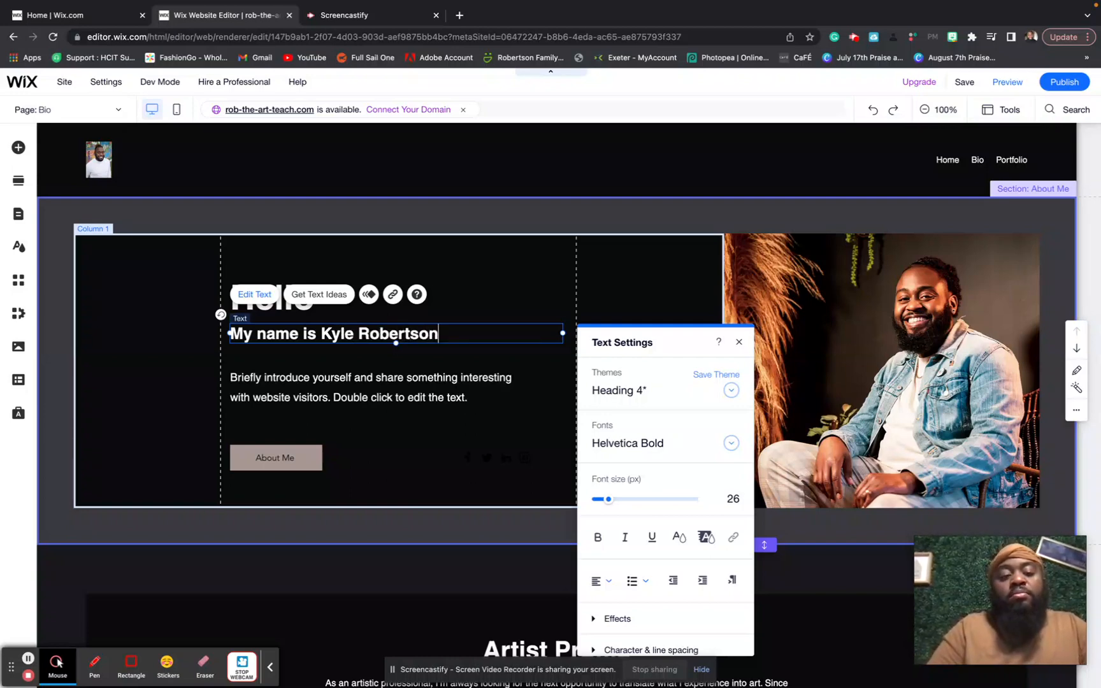
- Rewrite the bio as 'I am an artist, teacher, father, husband, and everything creative!' and delete the About Me button
click(275, 375)
double_click(266, 376)
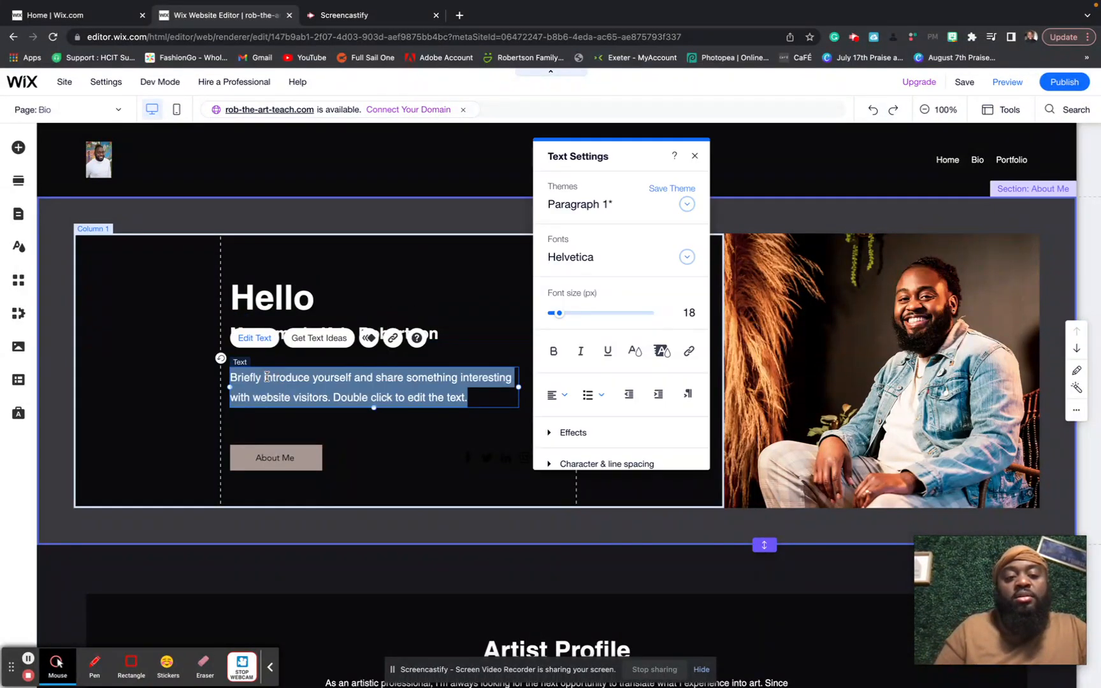
text(I am an)
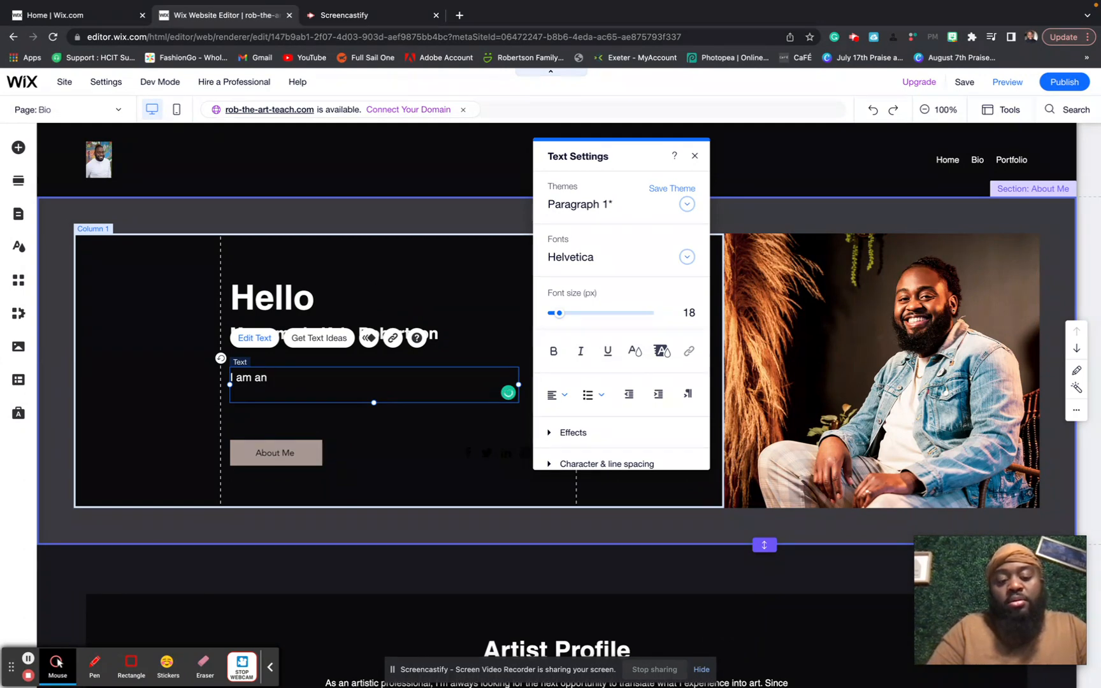
text(artist, te)
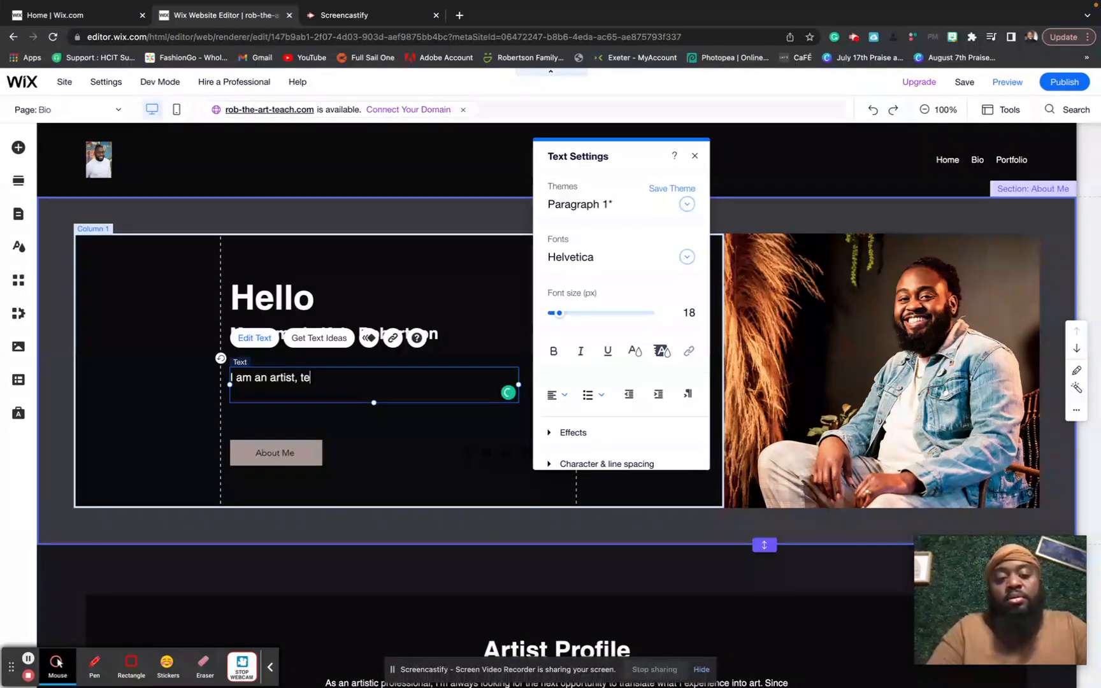
text(acher, father, husband, and)
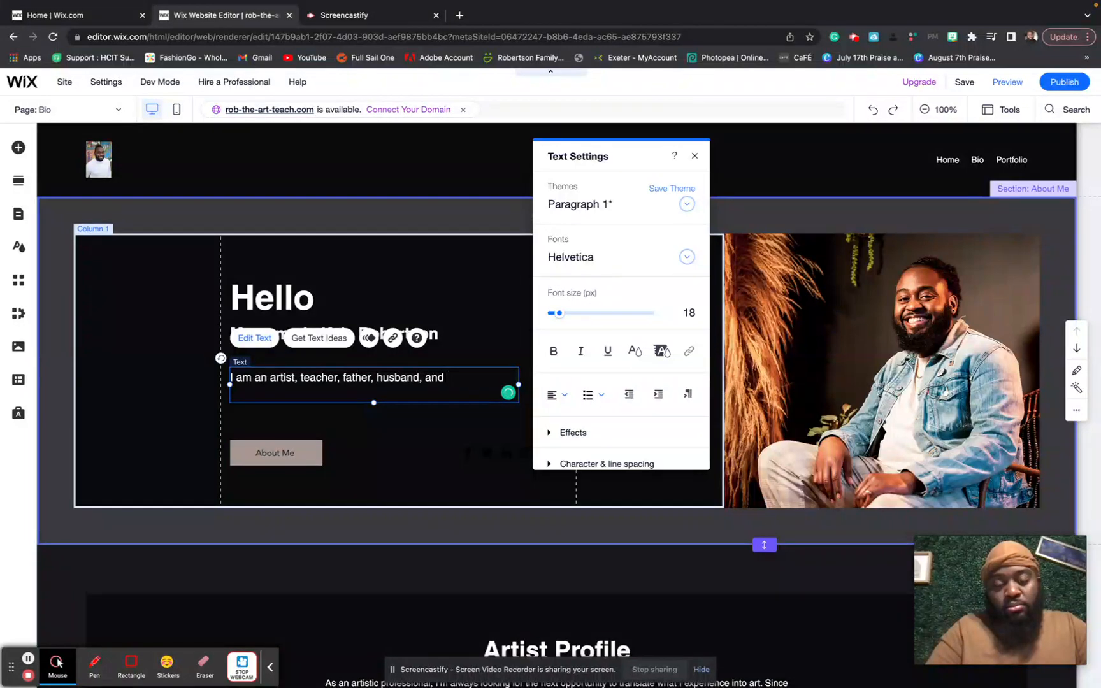
text( every)
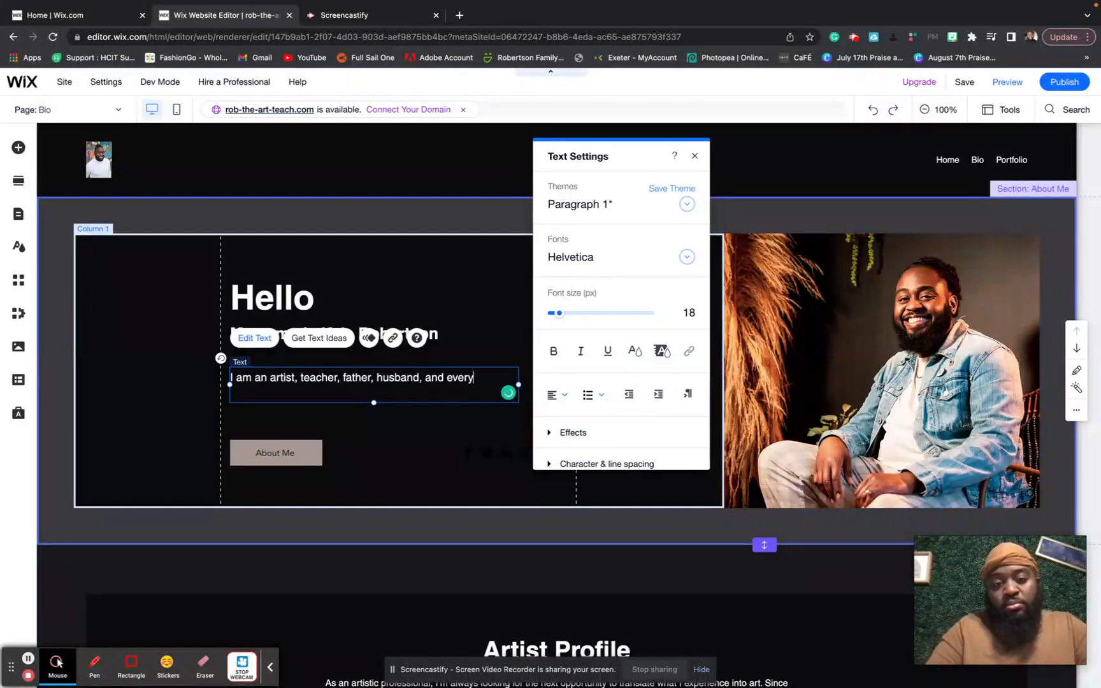
text(thing cre)
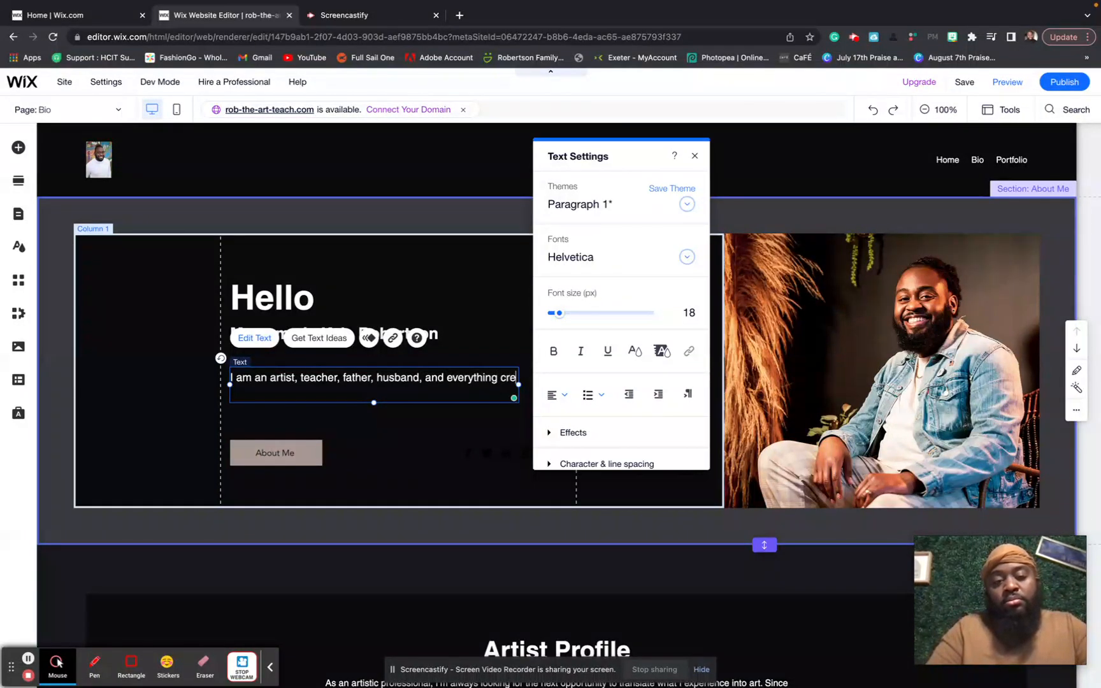
text(ativ)
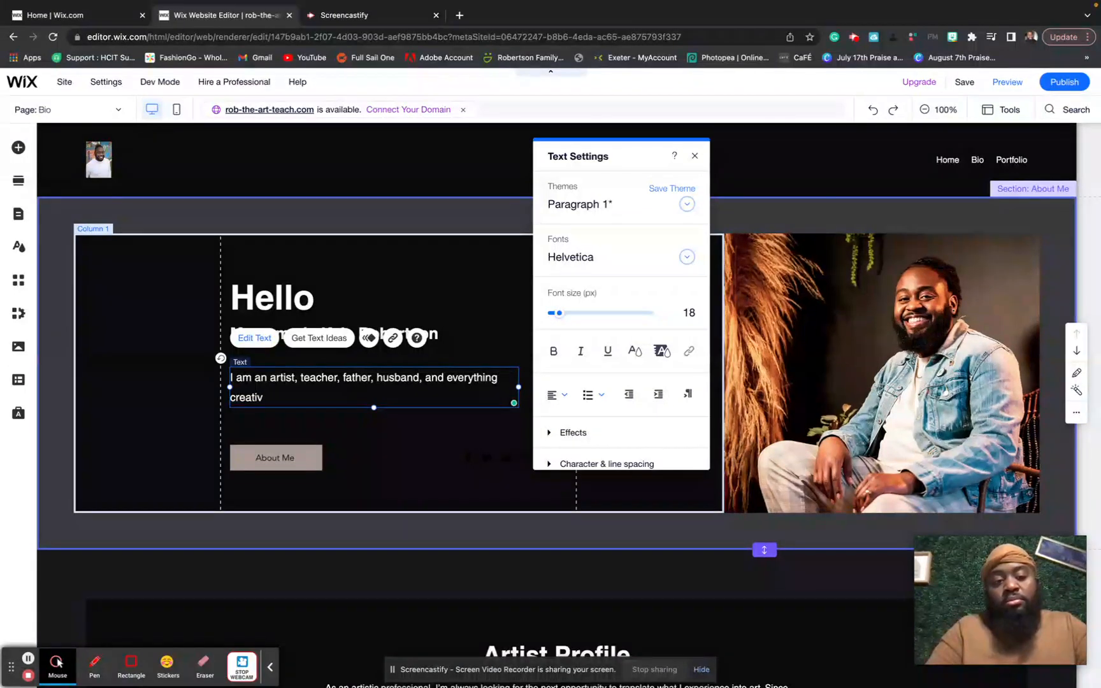
text(e!)
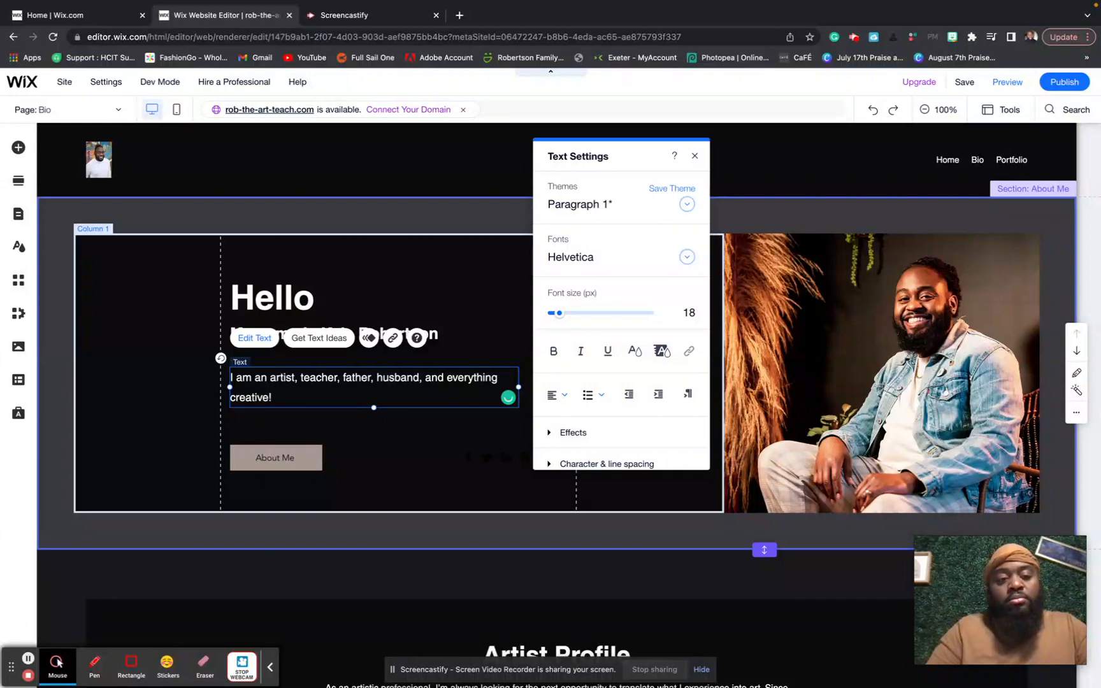
click(415, 453)
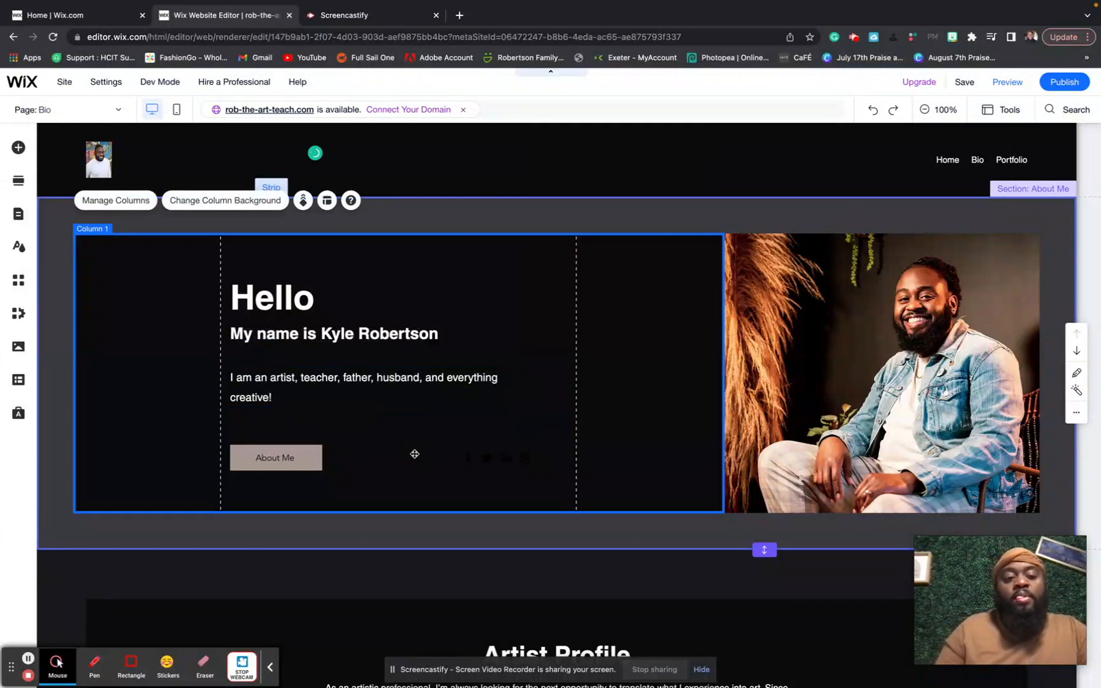
click(281, 458)
key(Delete)
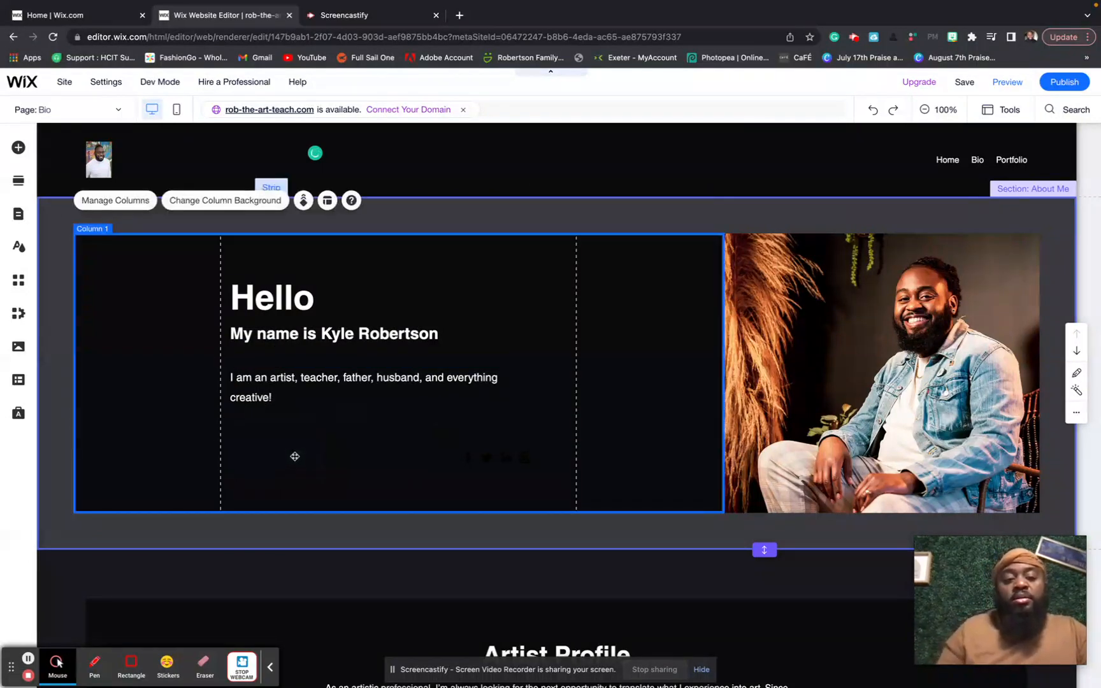
scroll(381, 485, down, 3)
scroll(381, 484, up, 1)
scroll(381, 484, down, 2)
click(389, 402)
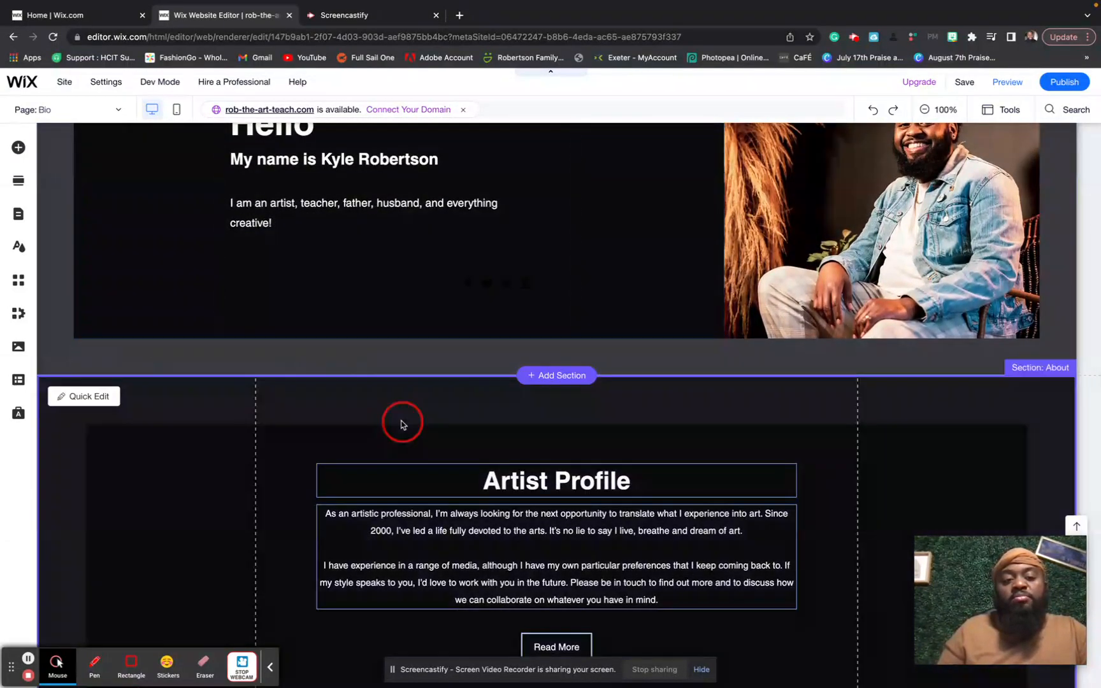
scroll(401, 423, down, 4)
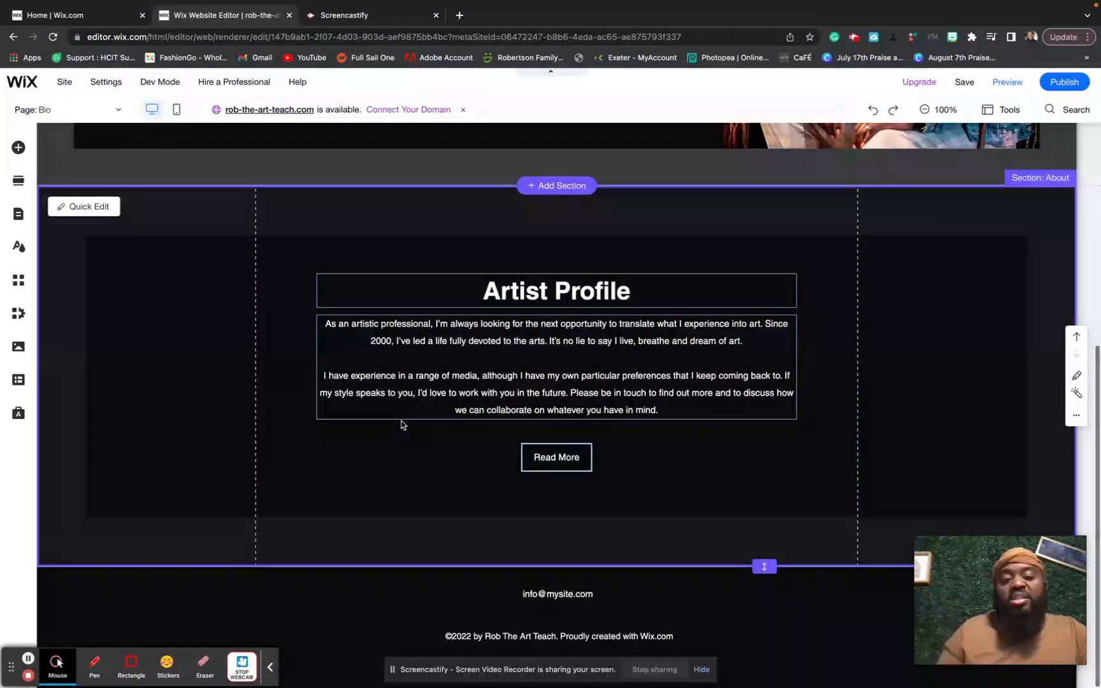
click(417, 347)
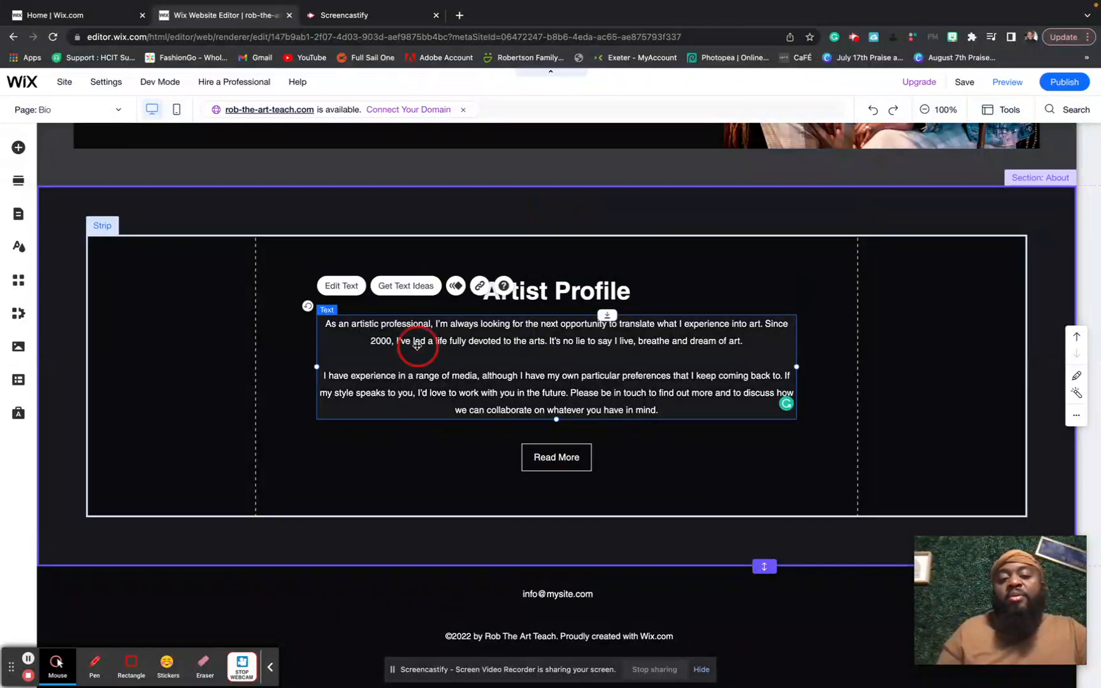
double_click(418, 344)
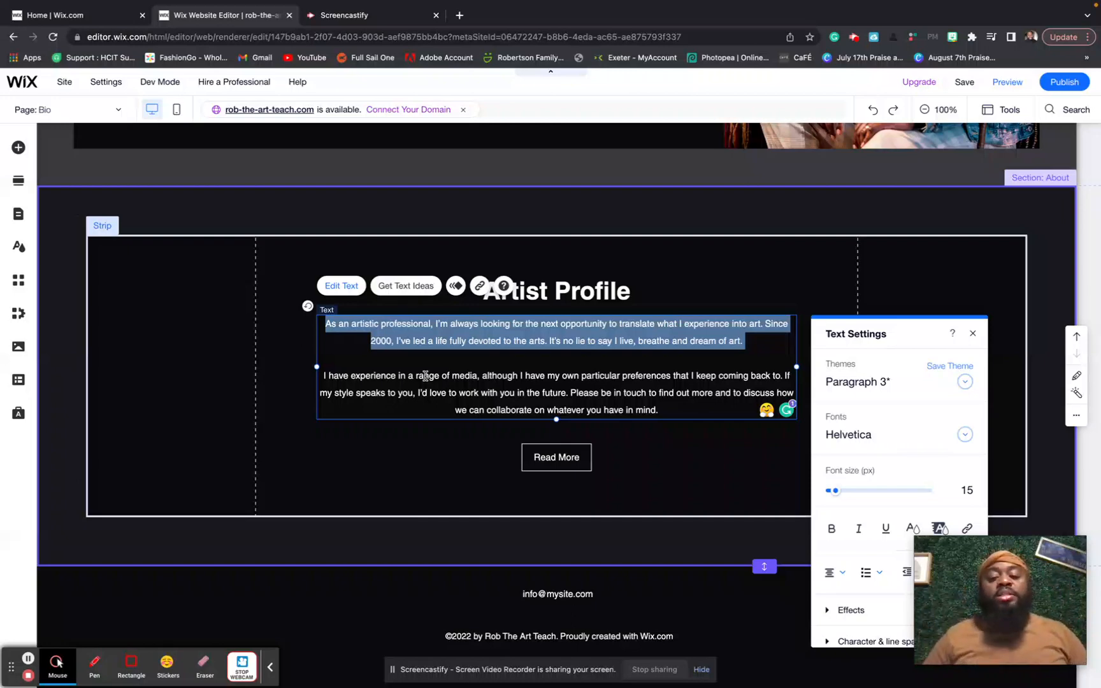
scroll(420, 367, up, 6)
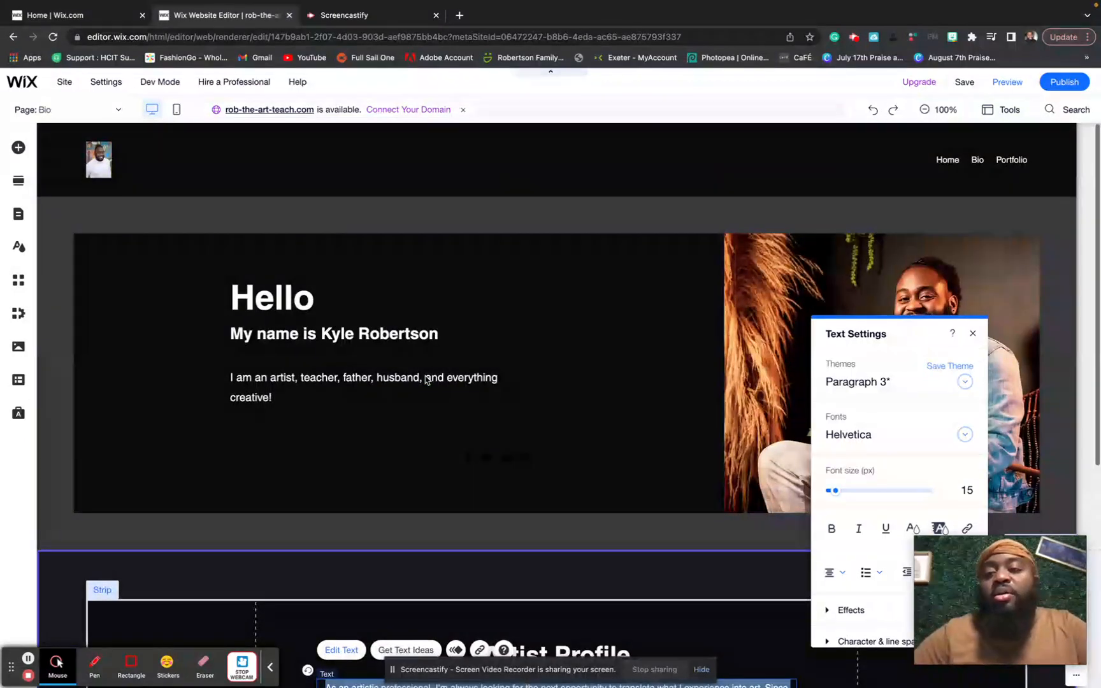
click(695, 187)
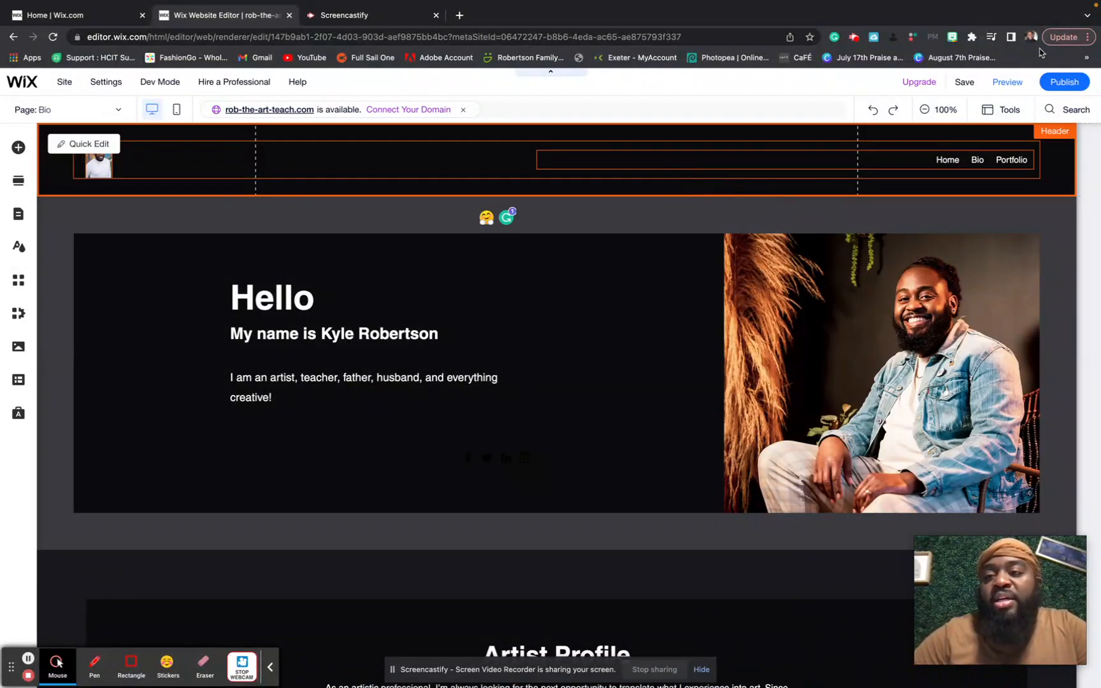
- Publish the site and open the live version in a new tab
click(1062, 83)
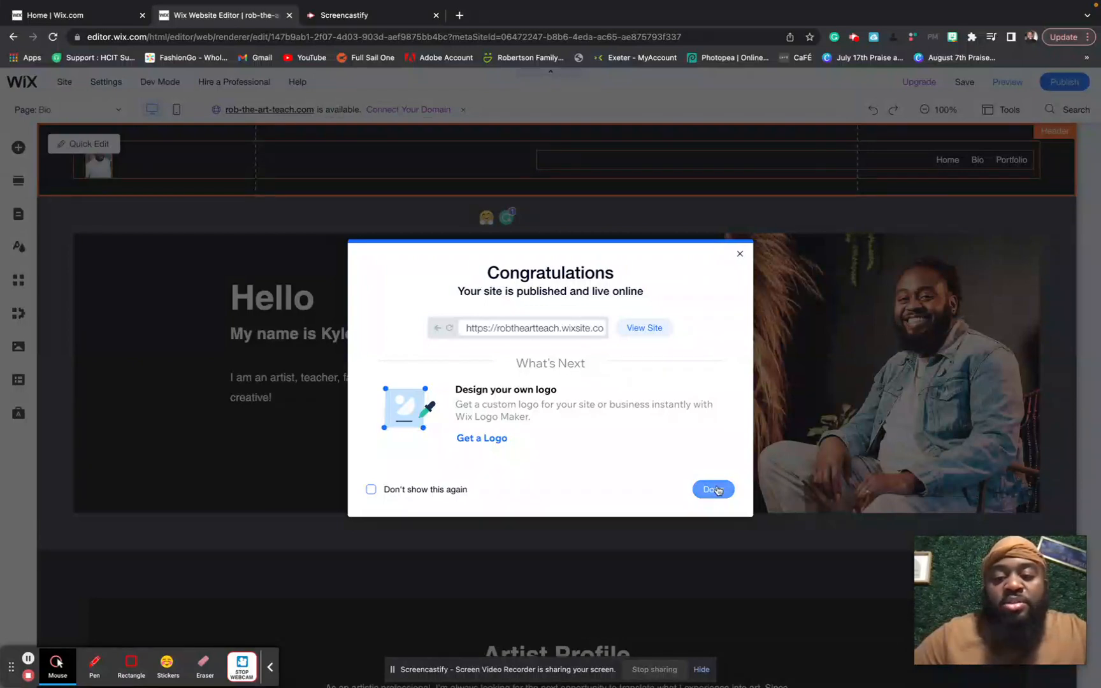
click(645, 328)
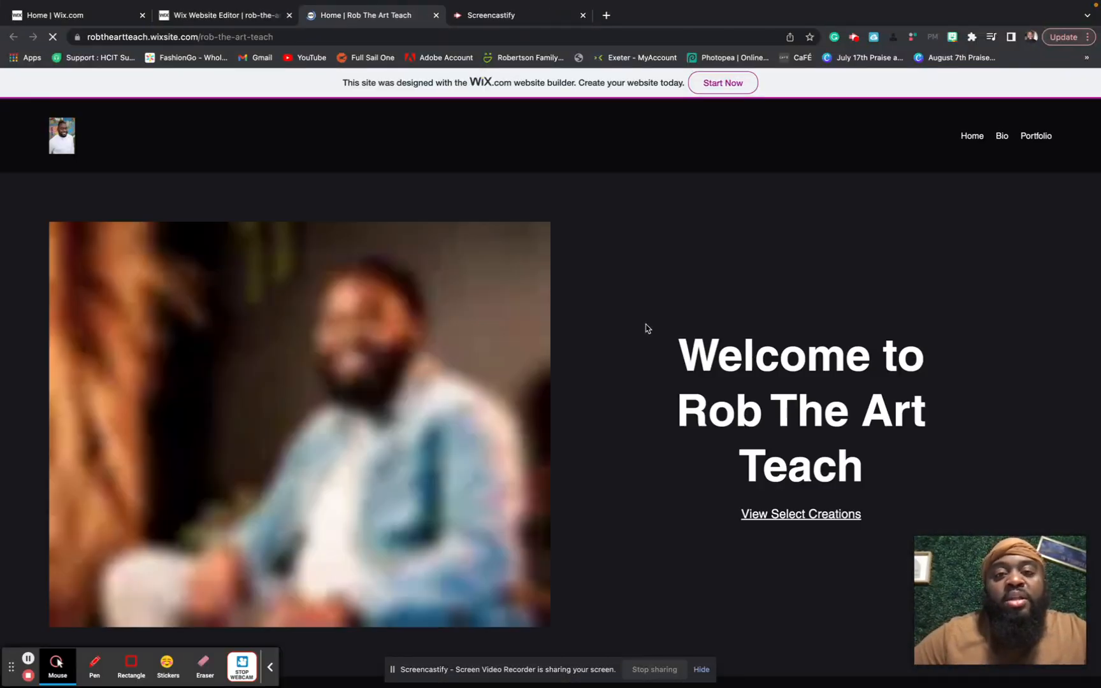
- Scroll through the live home page and go to the Portfolio page
scroll(639, 332, down, 2)
scroll(640, 332, down, 10)
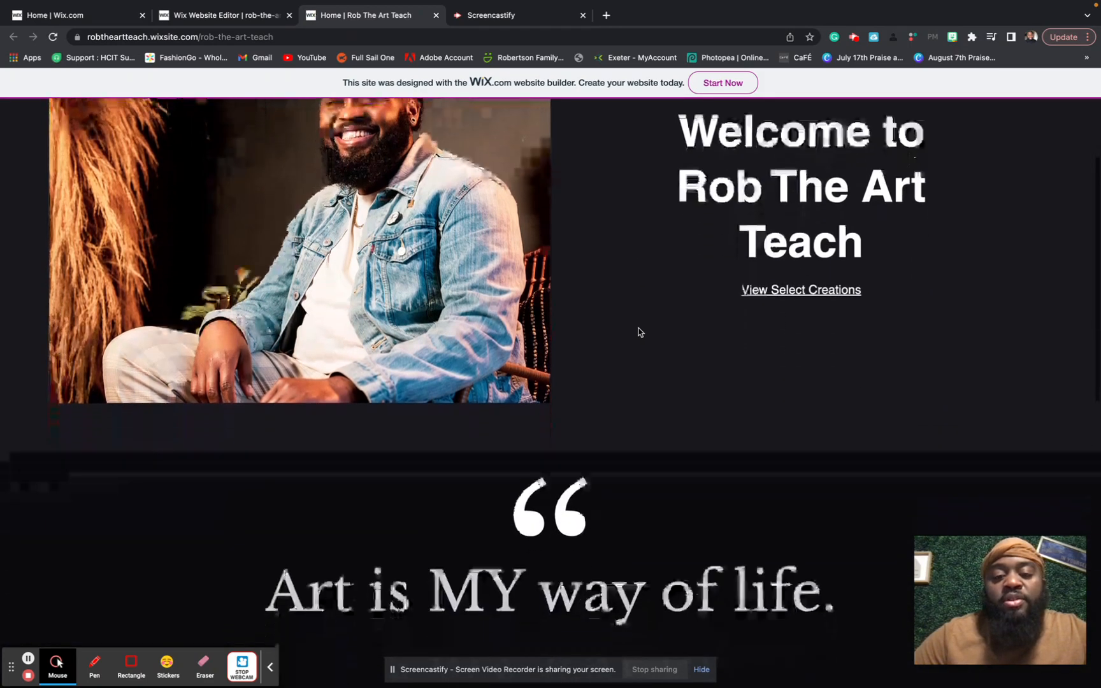
scroll(640, 332, up, 15)
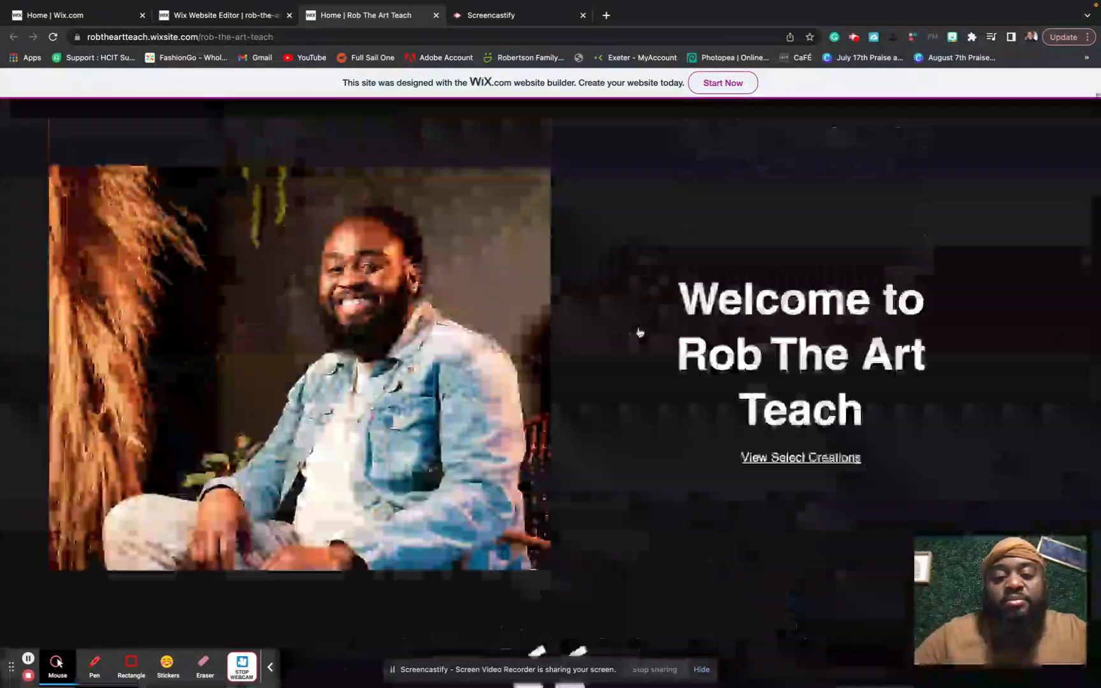
click(1025, 143)
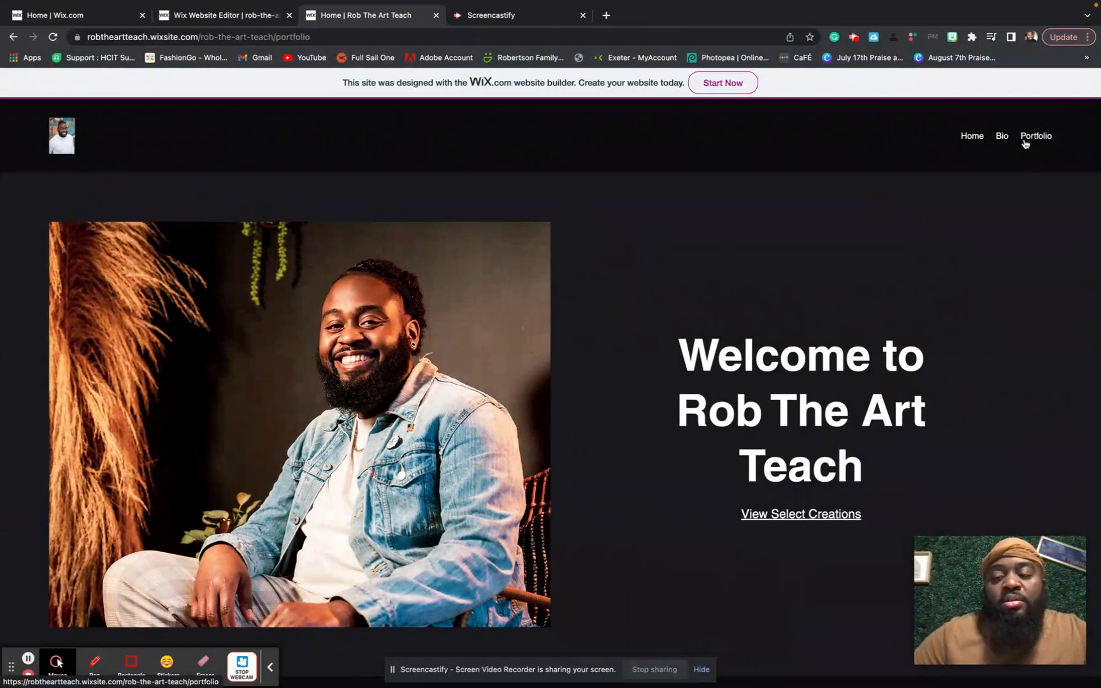
click(1032, 137)
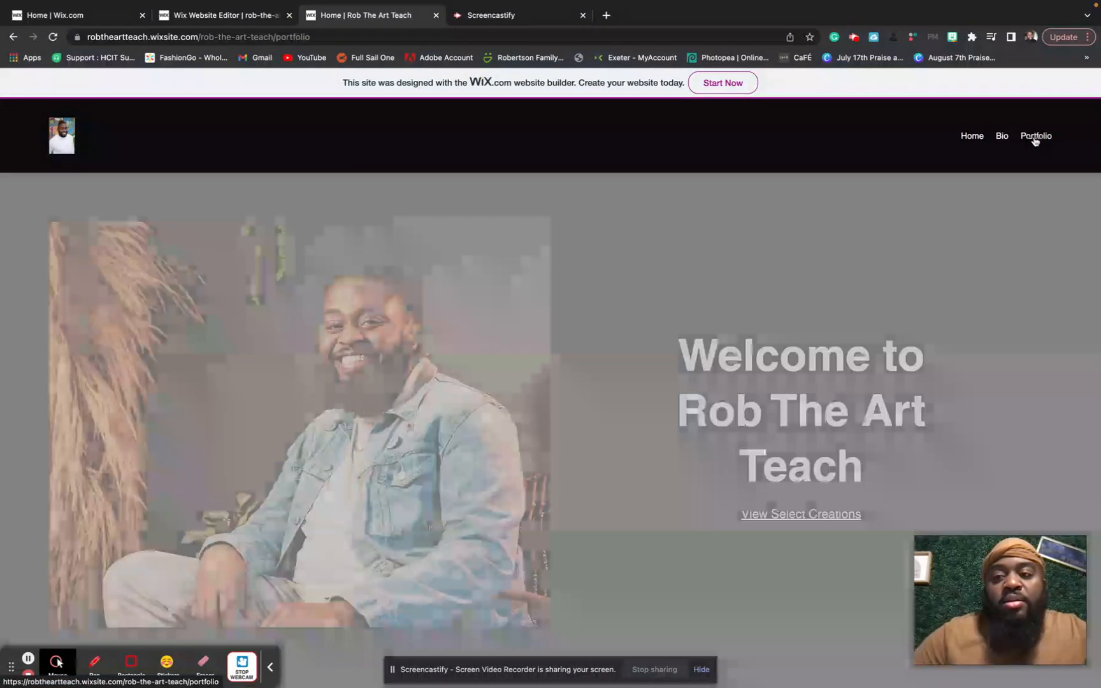
- Browse the live Portfolio page, then go to the Bio page with the Hello intro
scroll(985, 198, down, 2)
scroll(984, 199, up, 2)
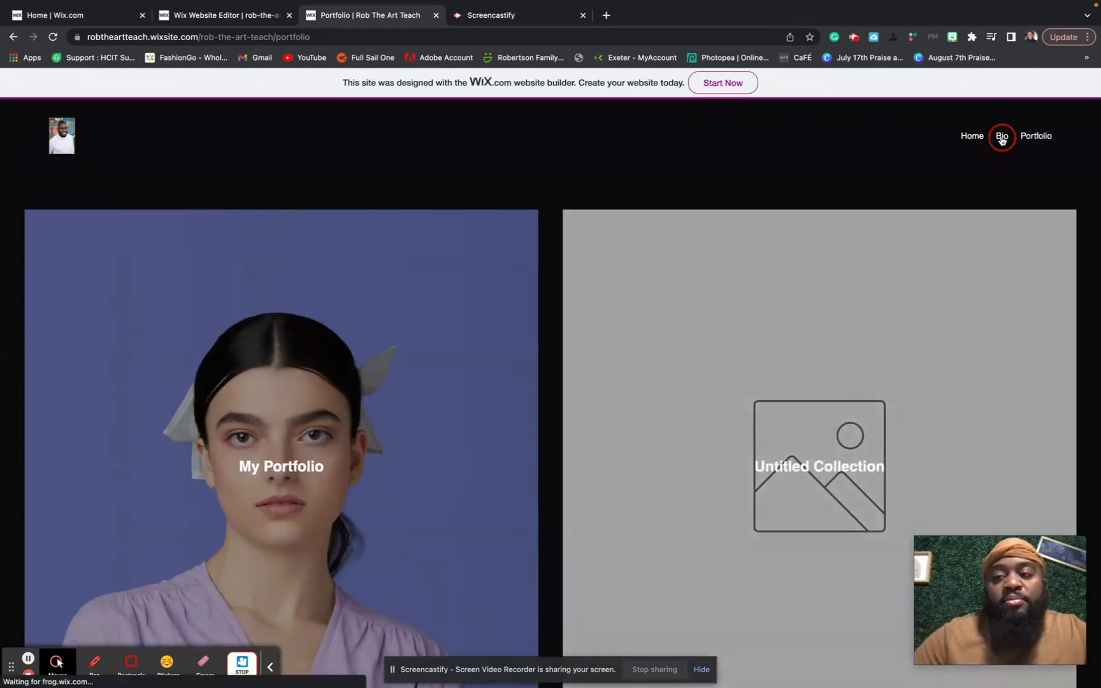
click(1001, 138)
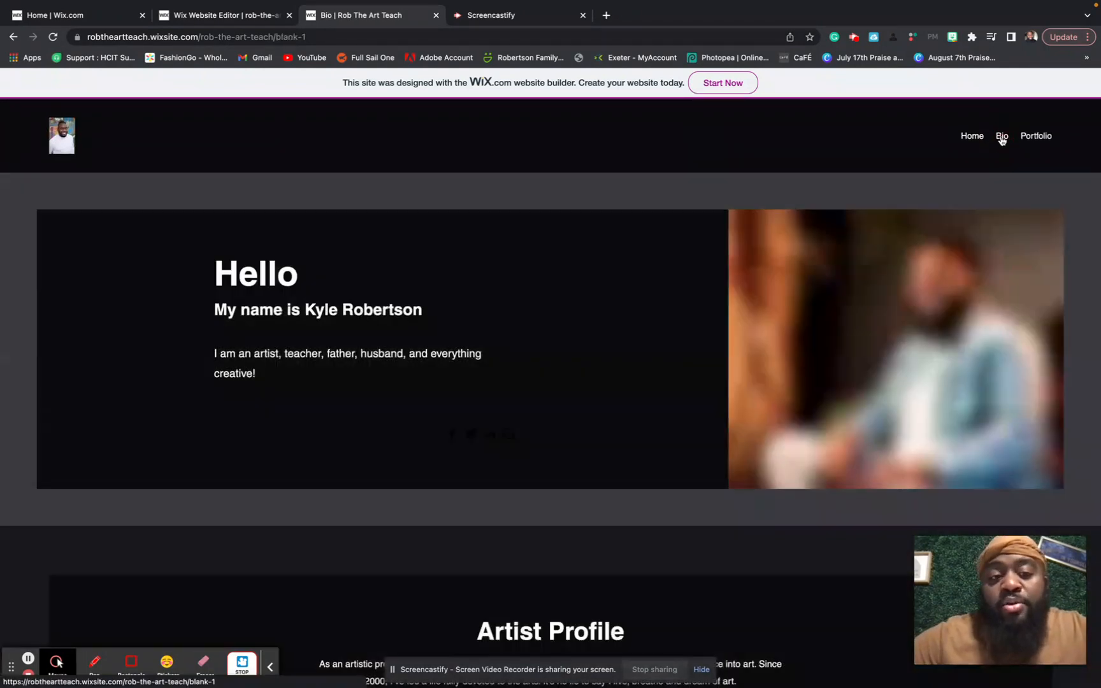